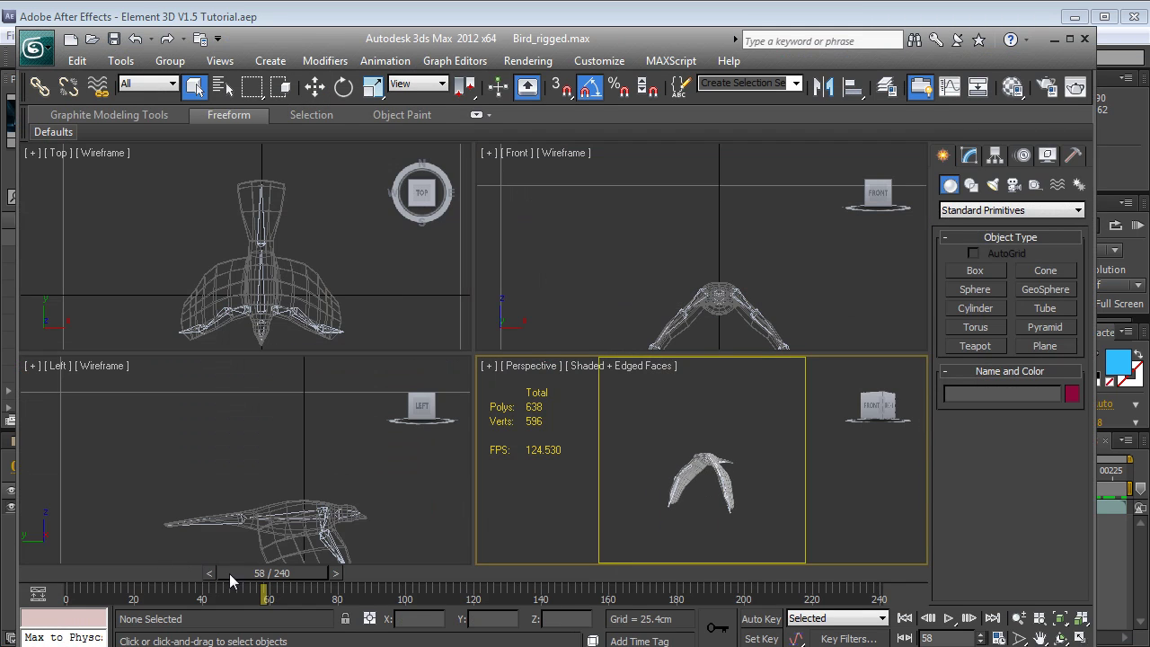
Scrub through the rigged bird's wing animation in 3ds Max.
drag(229, 573, 178, 573)
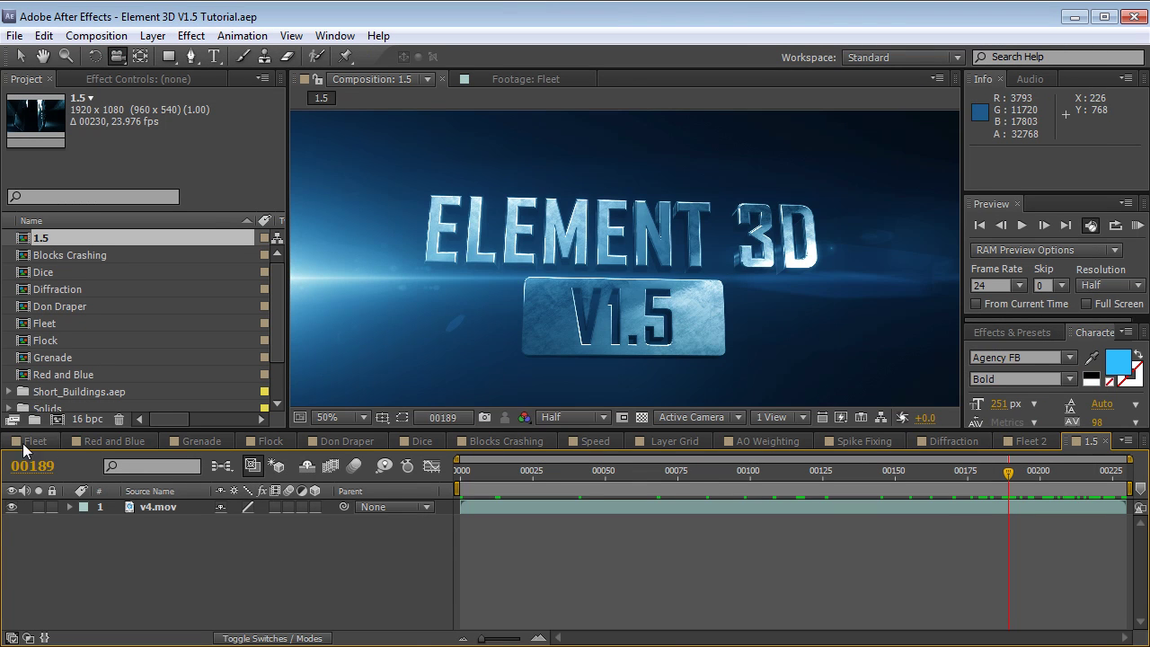
Switch to After Effects, open the Fleet 2 composition and play its RAM preview.
click(27, 441)
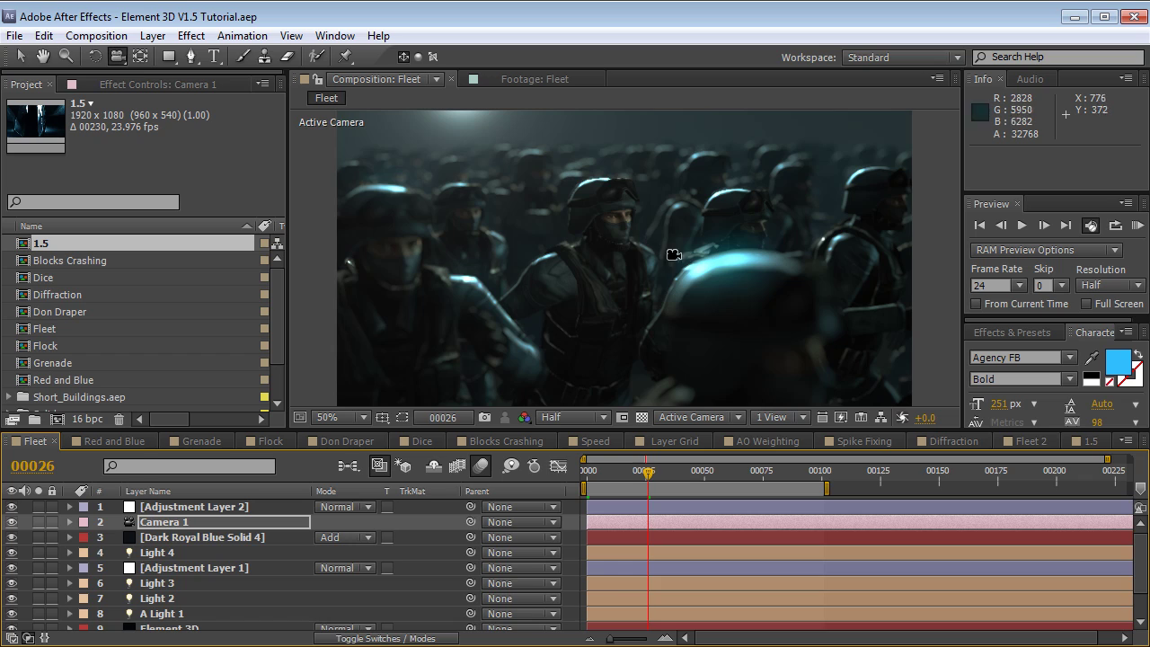
click(1031, 440)
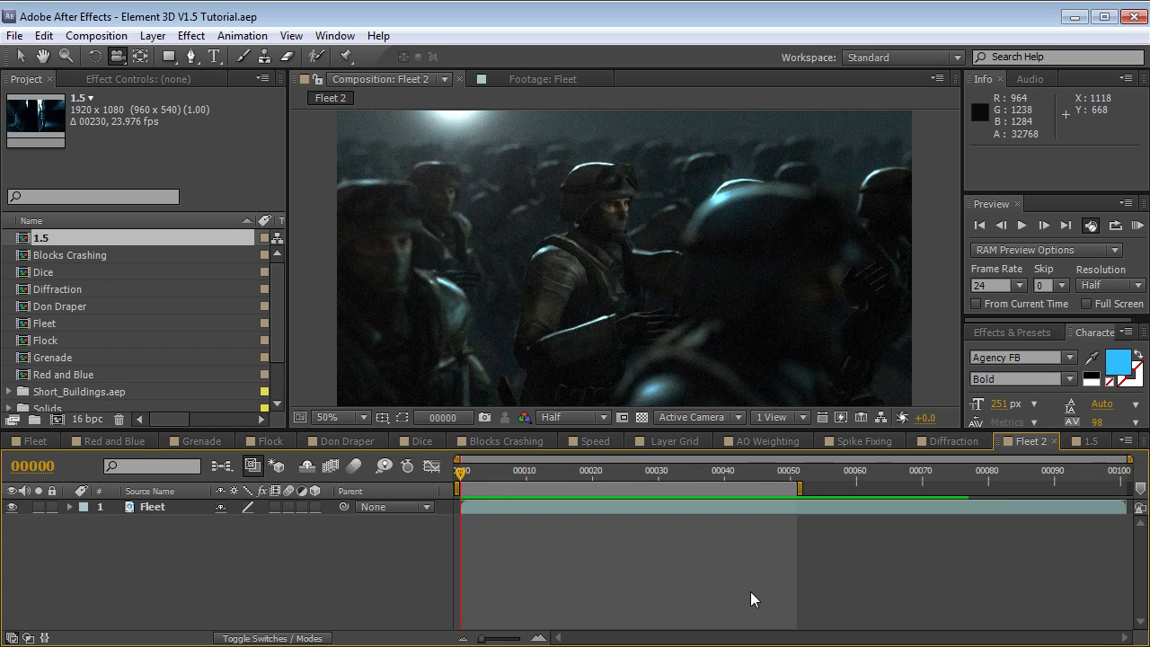
key(KP_0)
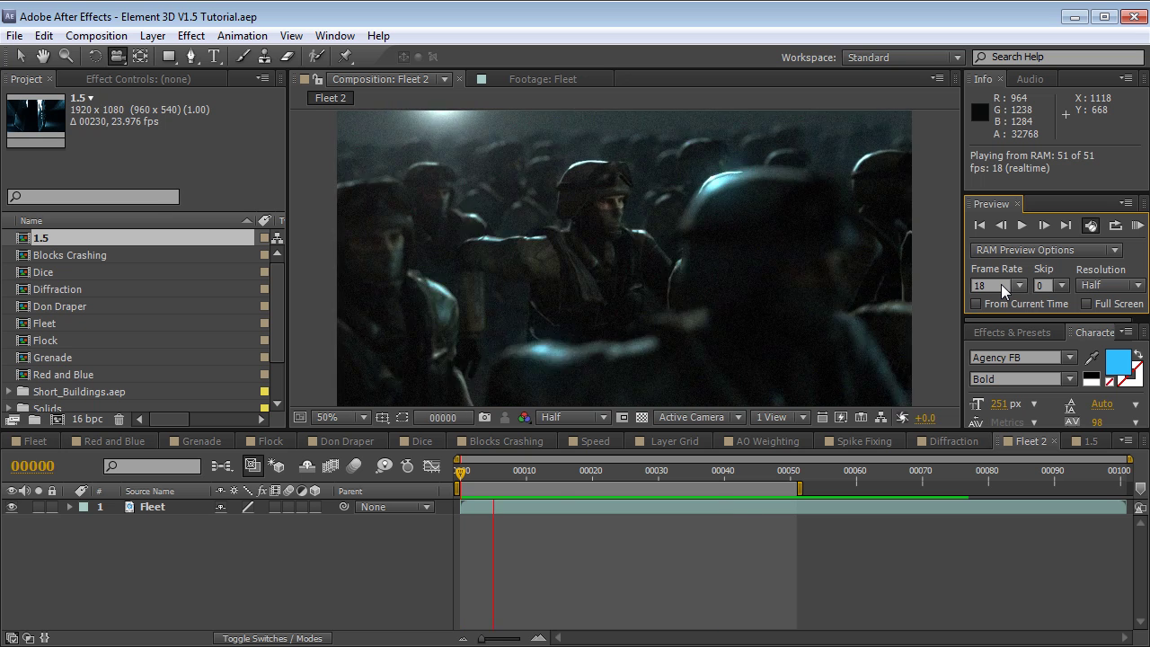
Set the preview frame rate to 24 and scrub the Fleet 2 composition to frame 23.
click(1001, 283)
text(24)
click(649, 541)
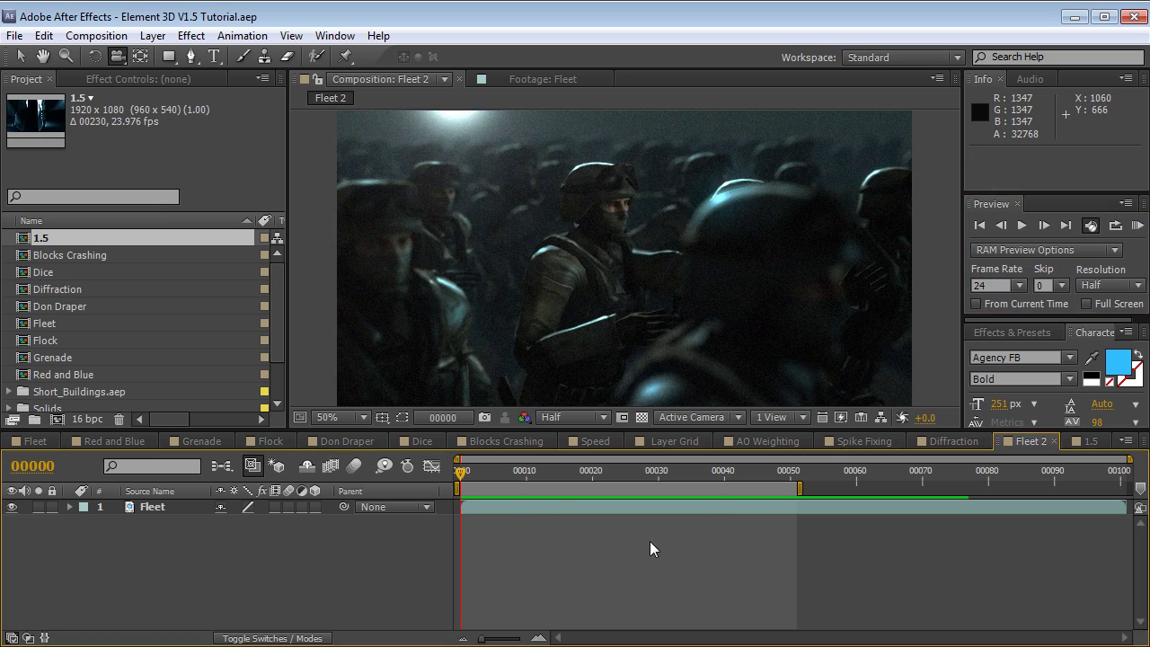
drag(508, 472, 613, 485)
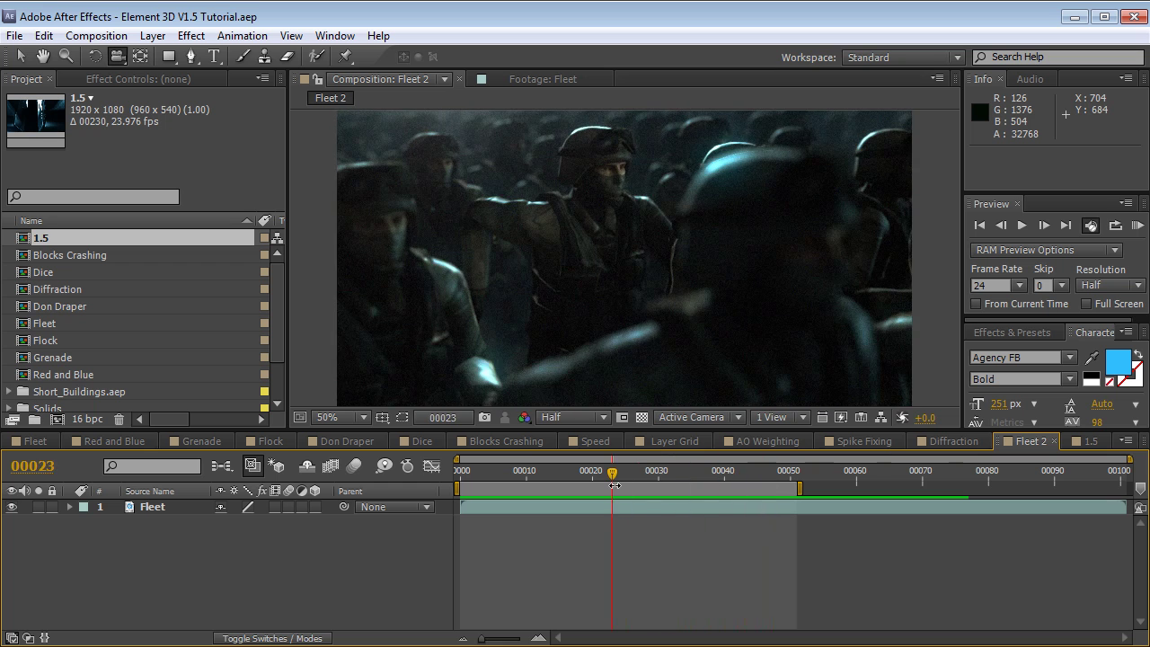
In the Fleet composition, reframe the soldiers with the camera and turn off Camera 1's depth of field.
click(32, 441)
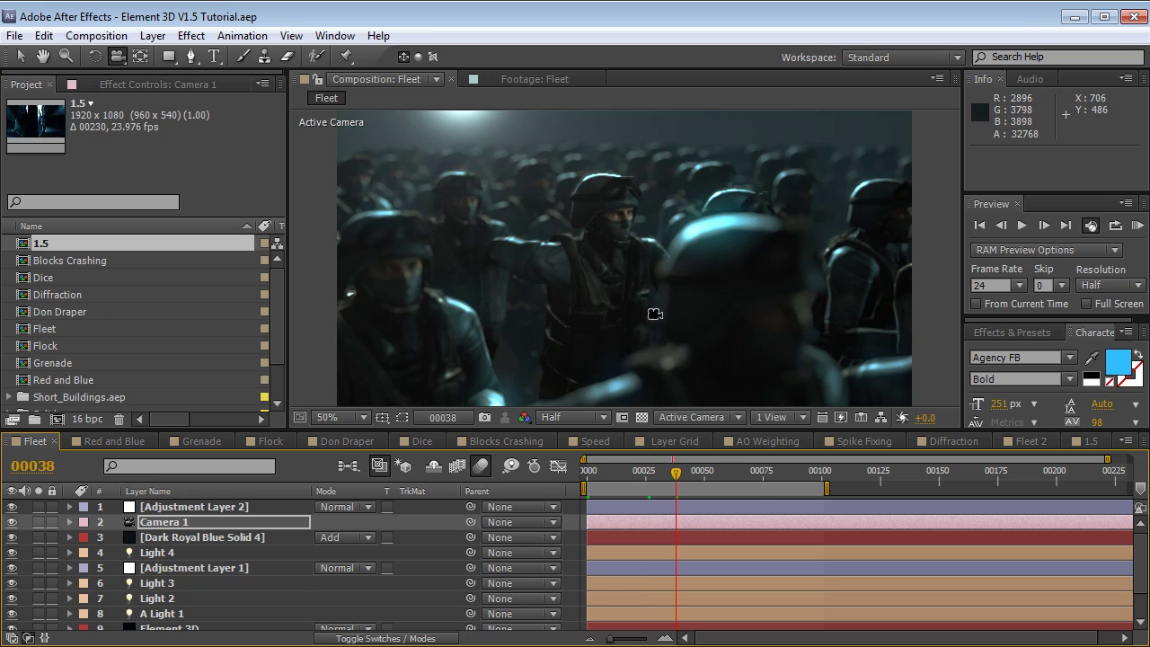
drag(640, 208, 611, 293)
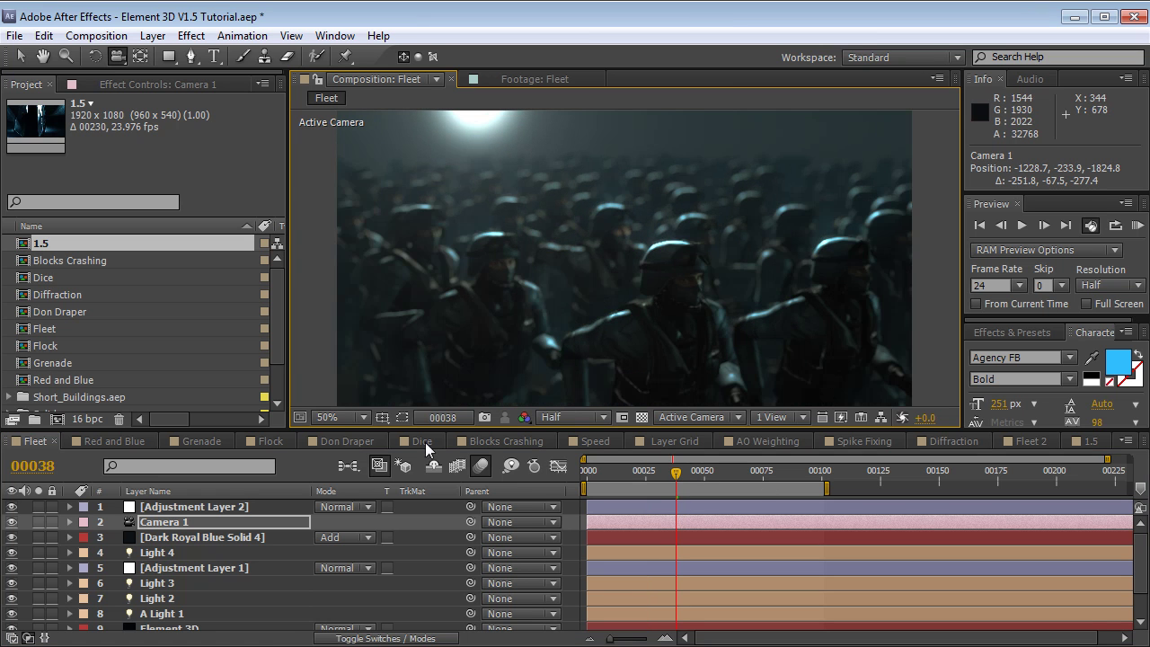
click(189, 524)
key(a)
key(a)
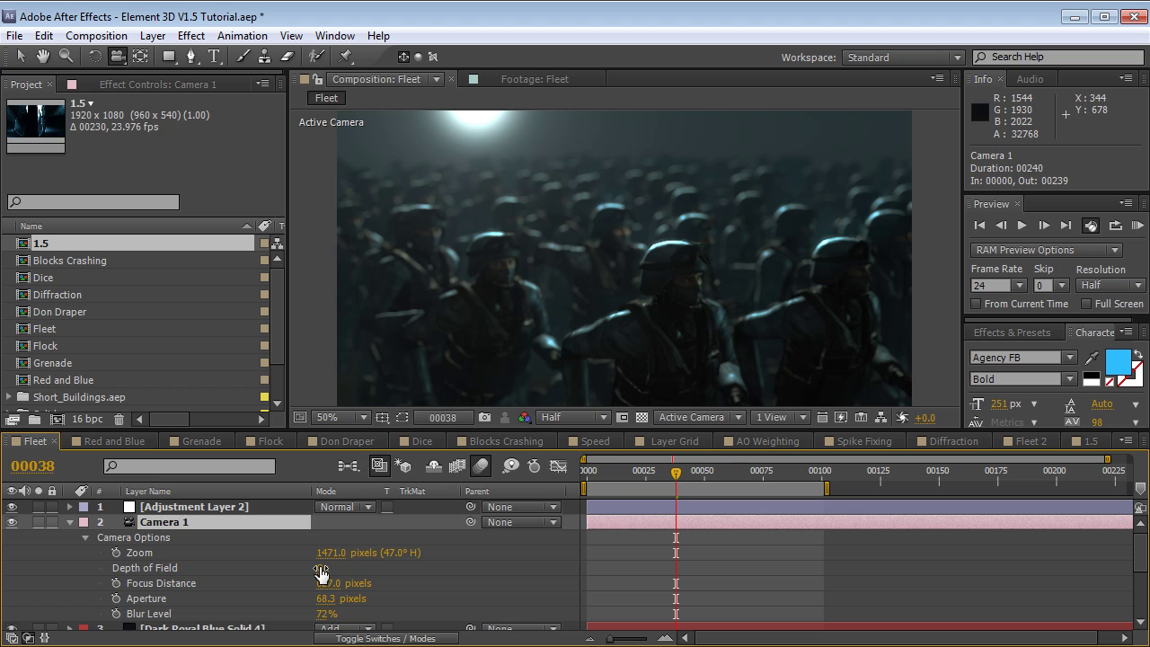
click(321, 569)
Preview the running soldiers in the Fleet composition from a lower camera angle, ending at frame 49.
drag(676, 471, 603, 471)
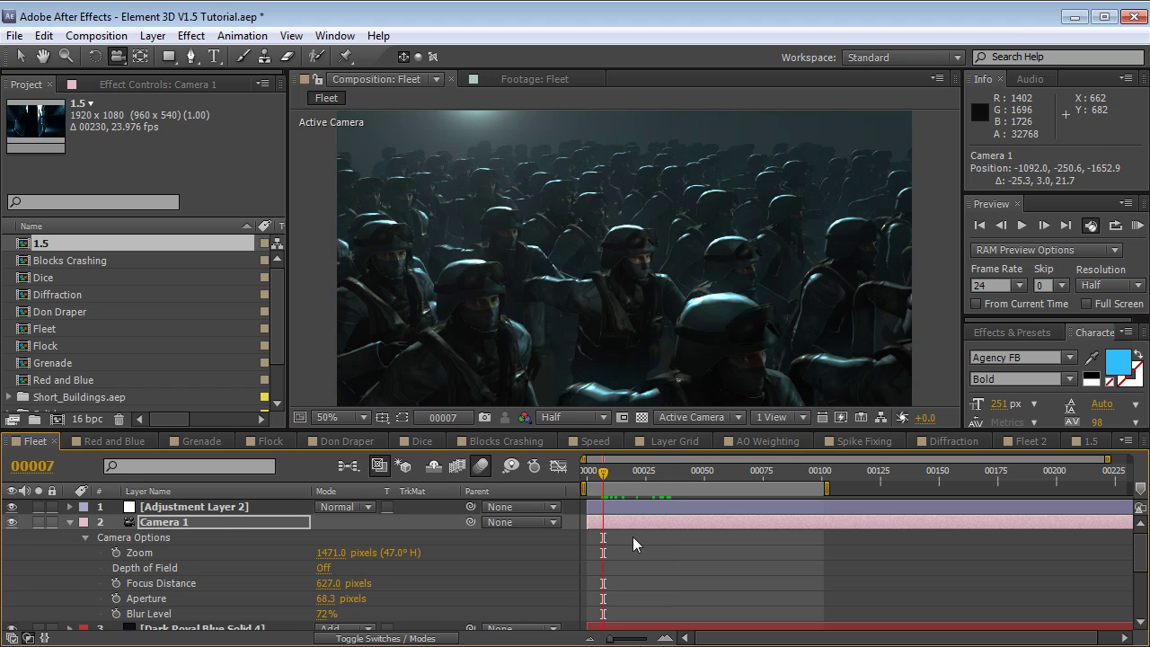
key(space)
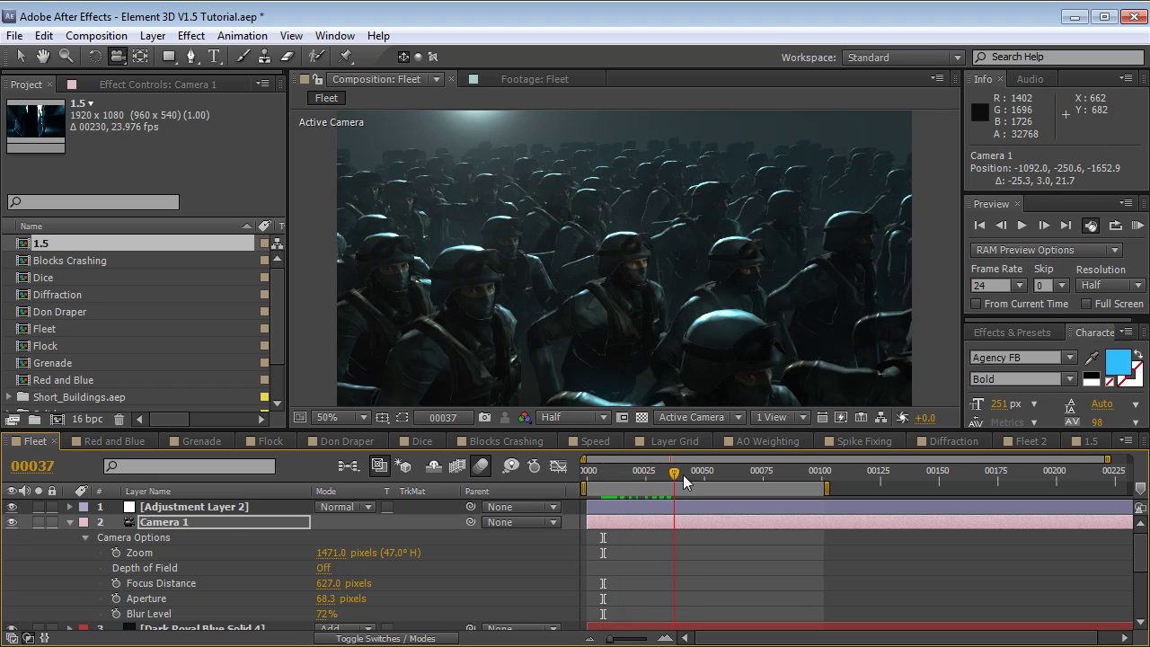
mouse_move(727, 261)
mouse_down()
mouse_move(688, 257)
mouse_move(688, 275)
mouse_move(726, 273)
mouse_move(731, 249)
mouse_move(719, 255)
mouse_up()
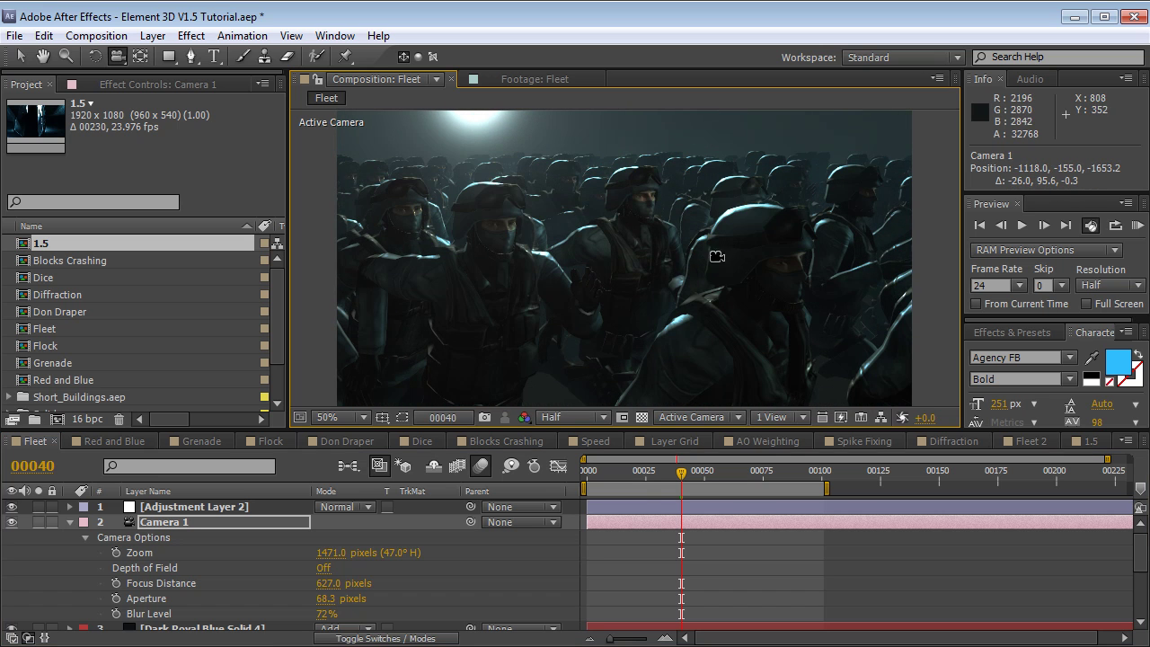
drag(632, 480, 702, 480)
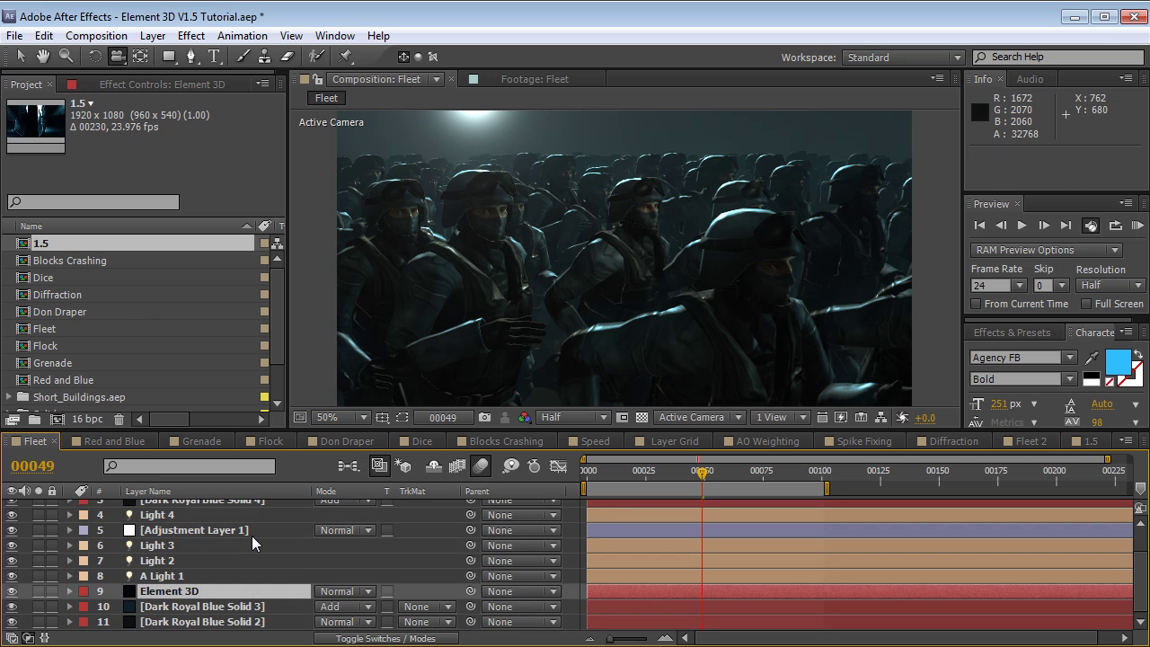
Create a new 1280 x 720 px solid layer named E3D in the Fleet composition.
click(152, 36)
mouse_move(162, 57)
click(518, 77)
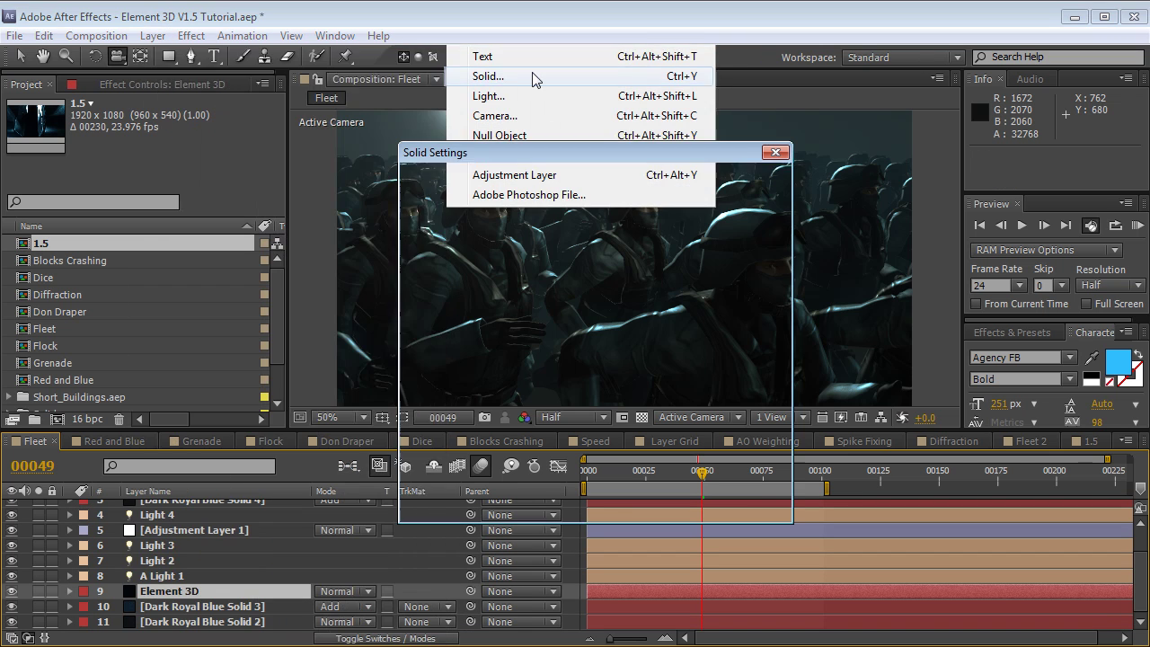
text(E3D)
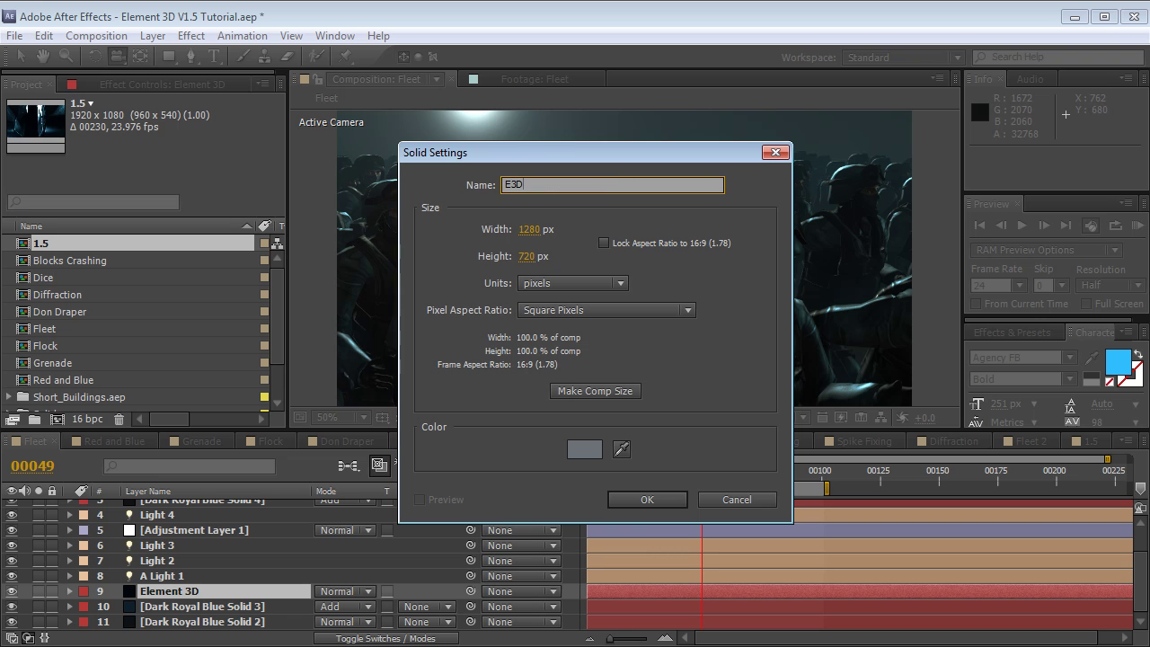
key(Return)
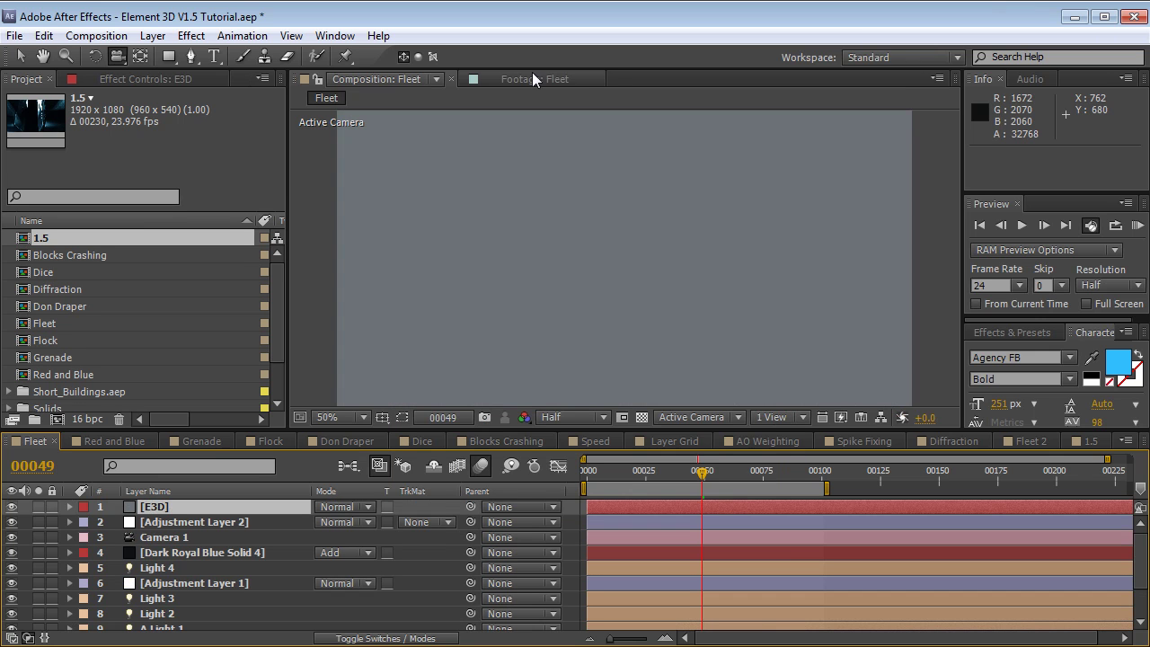
Place the E3D layer directly above the Element 3D layer and hide the Element 3D layer.
drag(306, 429, 309, 338)
drag(189, 423, 187, 548)
click(185, 558)
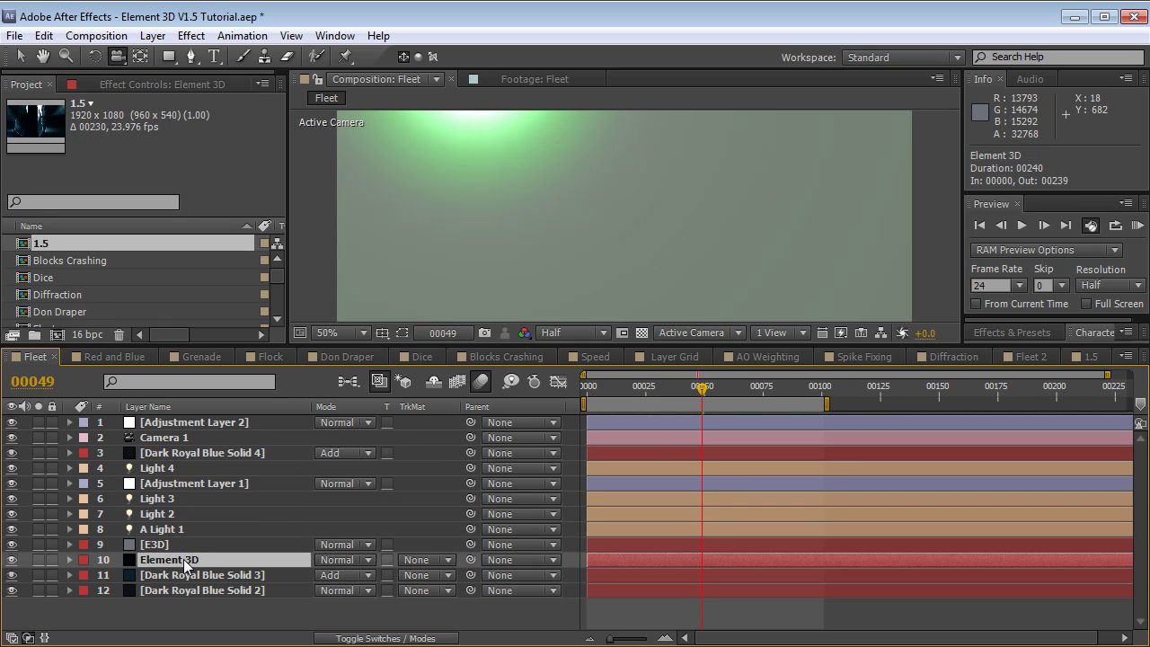
click(152, 546)
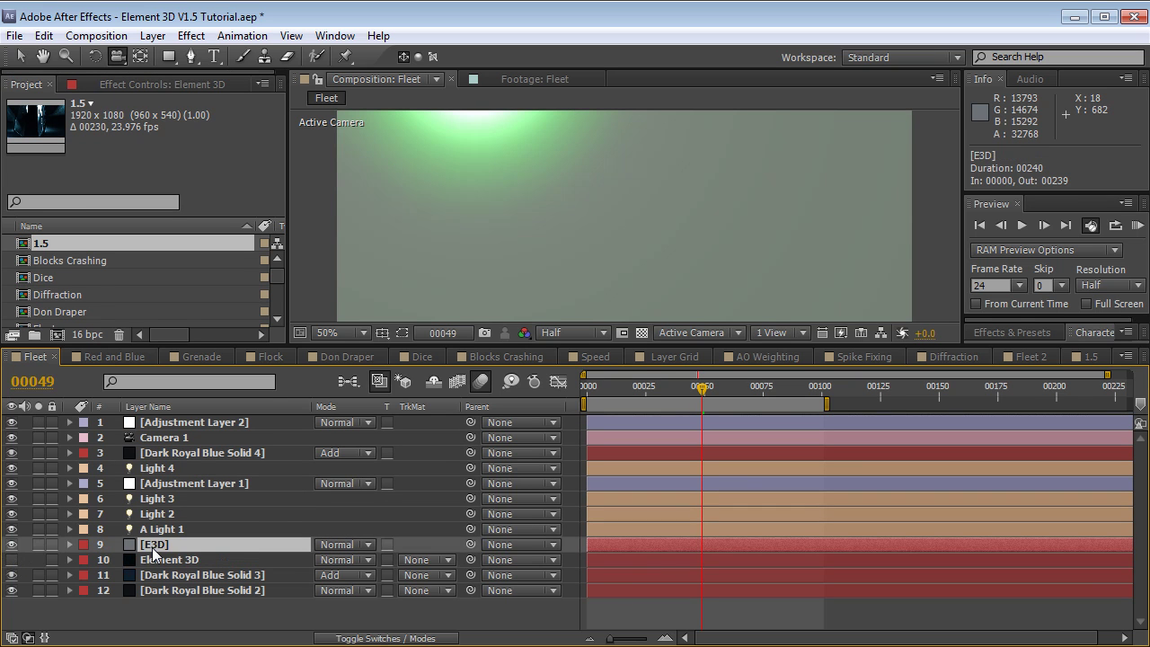
Find the Video Copilot Element effect and apply it to the E3D layer.
click(1011, 324)
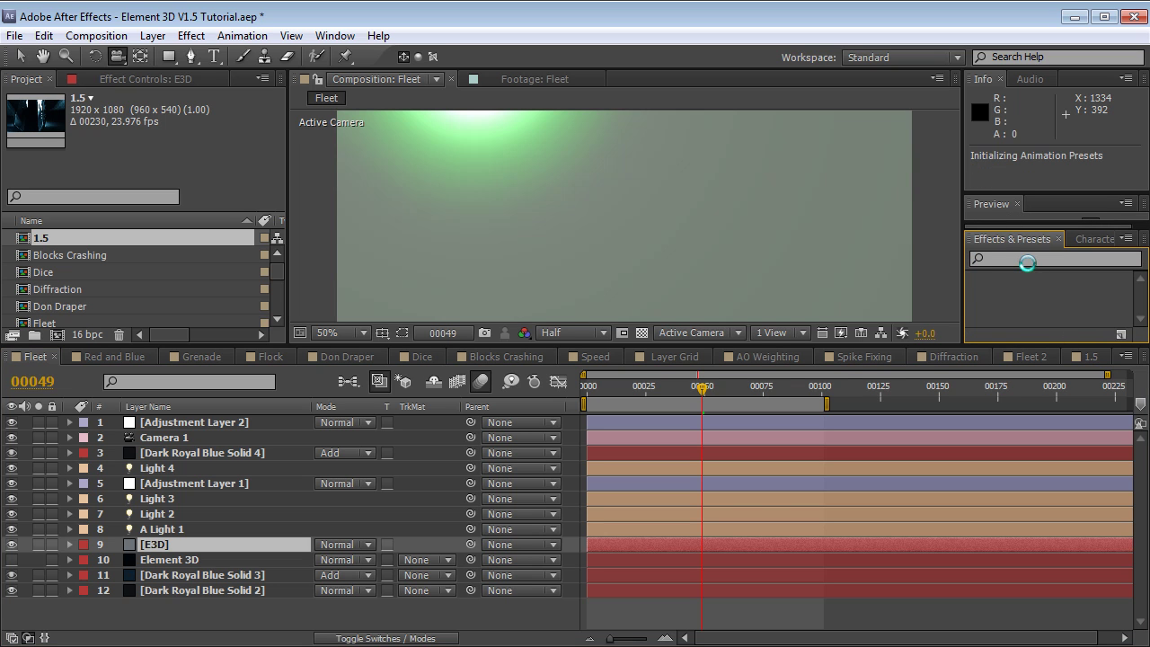
click(1024, 259)
text(elem)
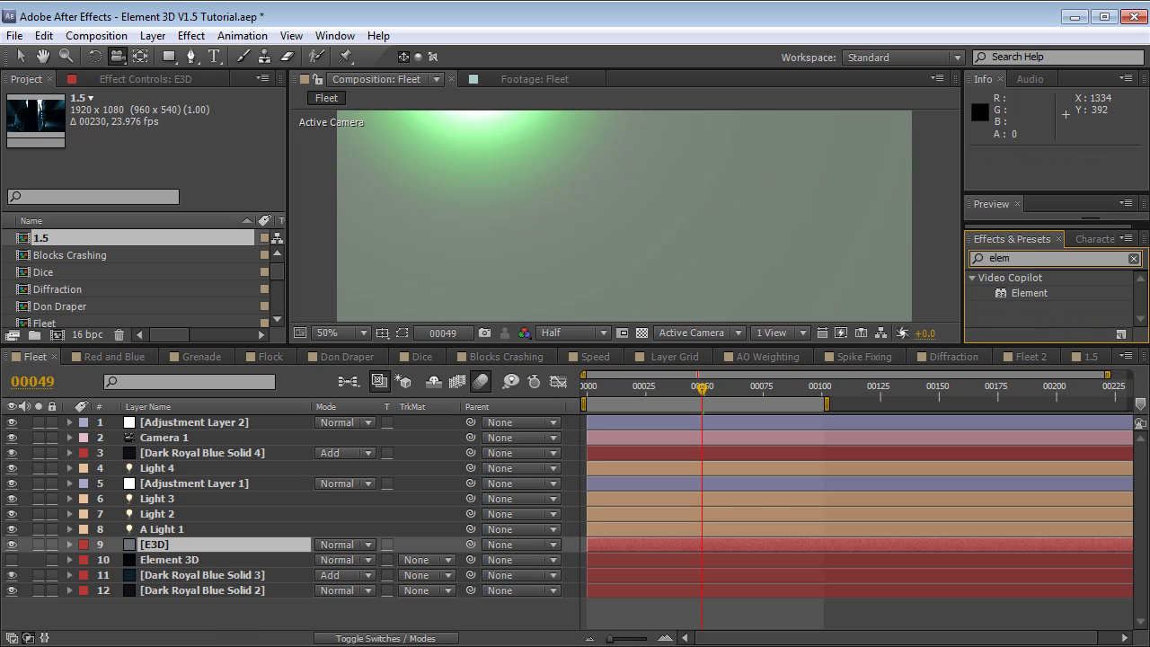
drag(1014, 287, 225, 544)
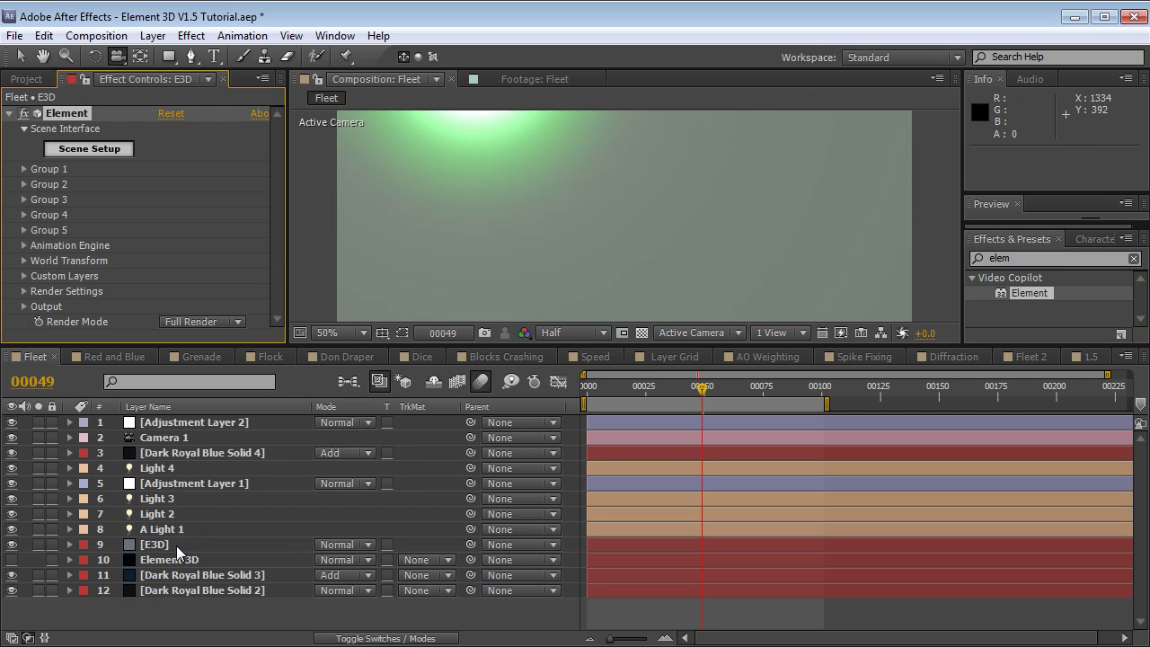
drag(409, 354, 408, 428)
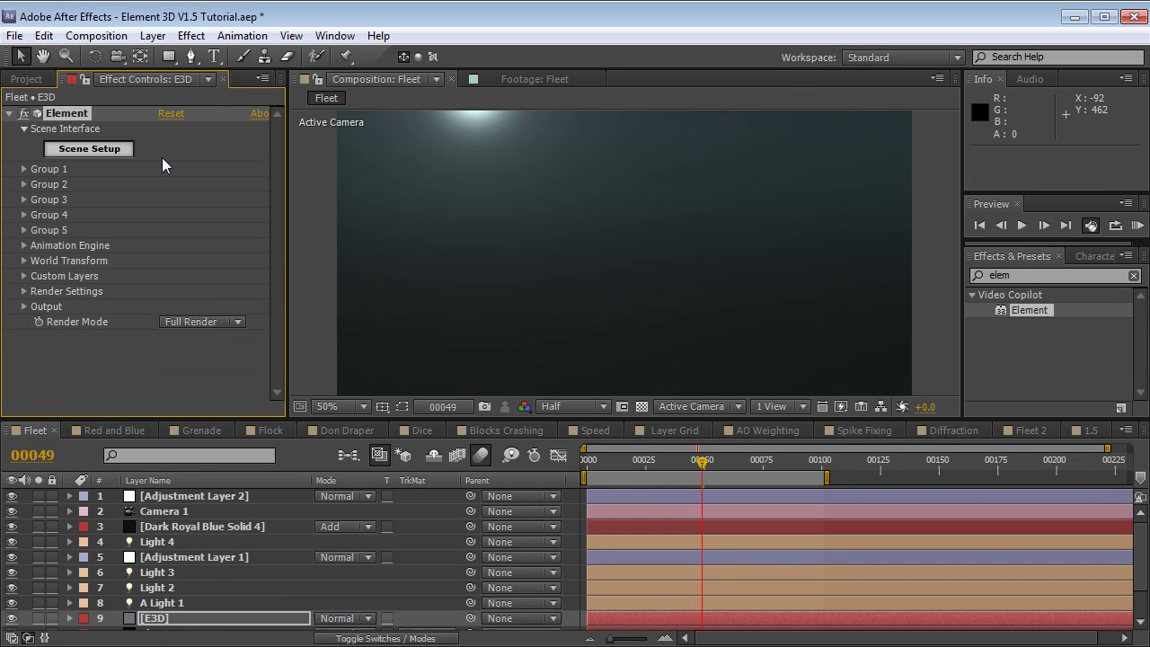
In Element's Scene Setup, import the Swat Guy 3D sequence starting with SWAT0.obj and inspect the soldier model.
click(101, 151)
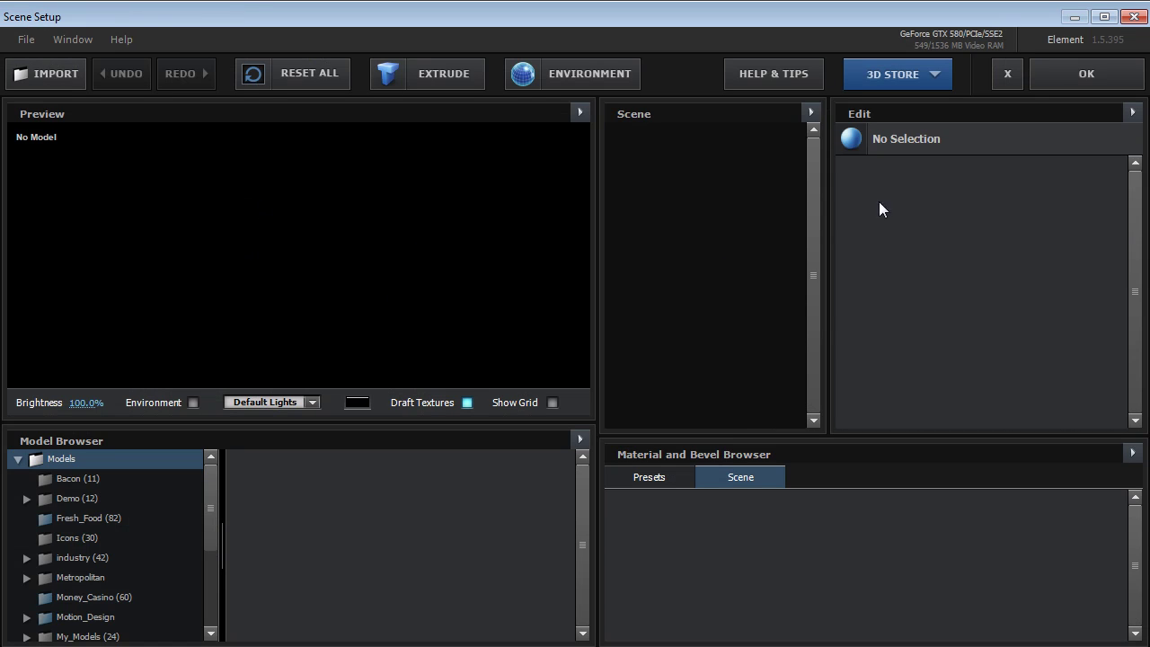
click(25, 41)
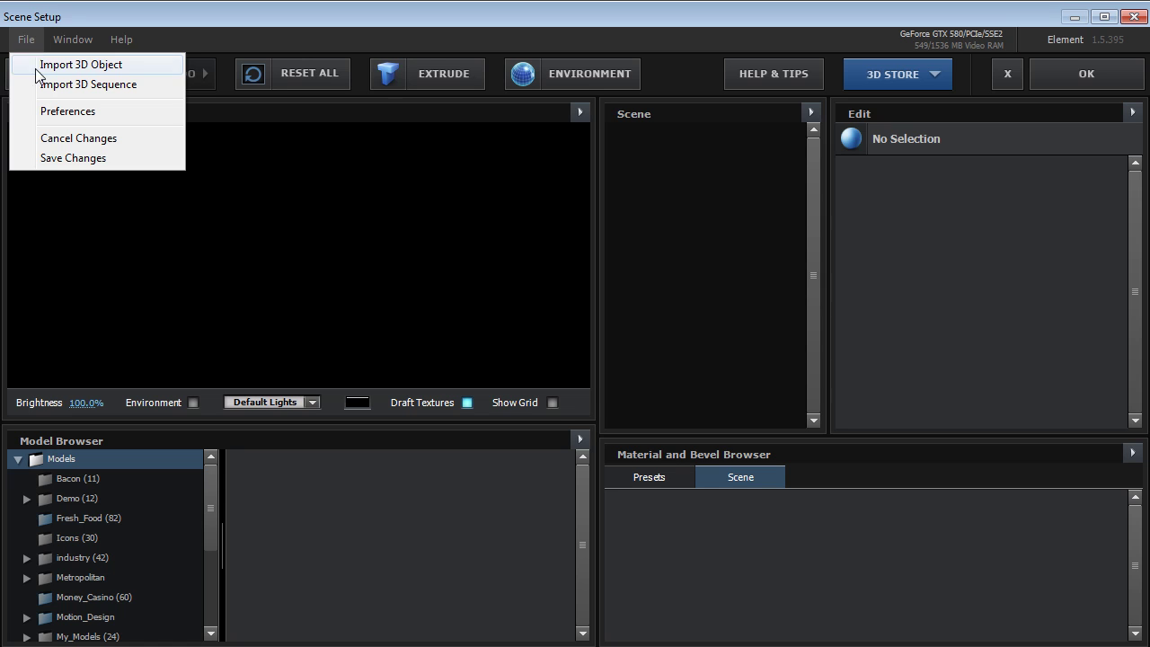
click(113, 89)
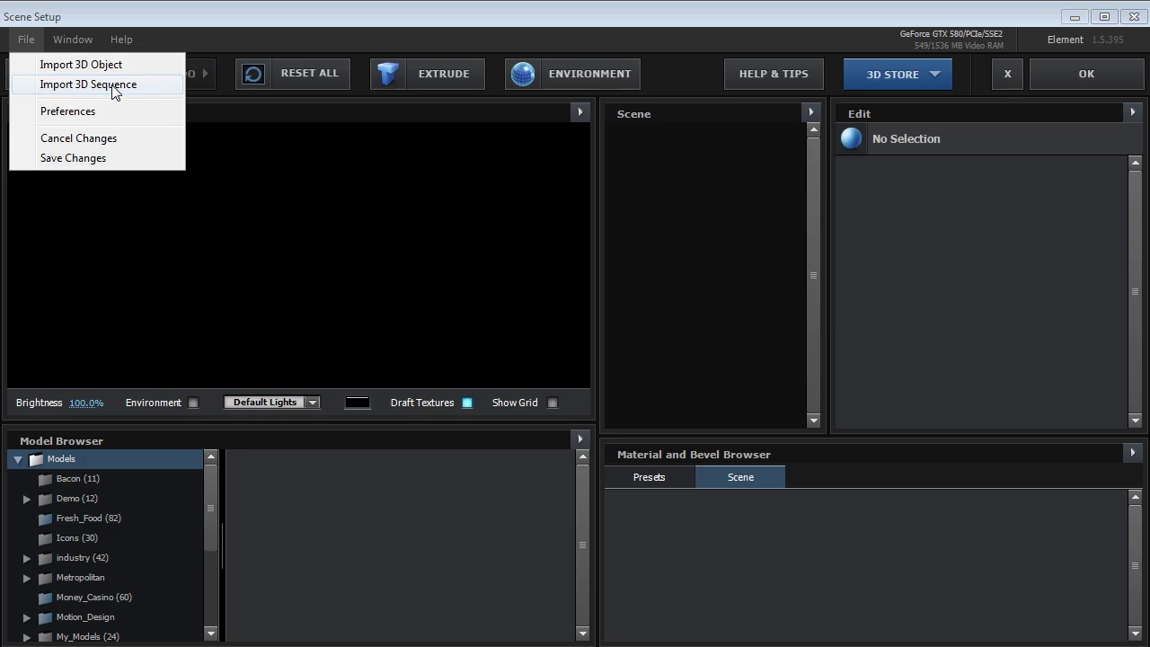
double_click(182, 399)
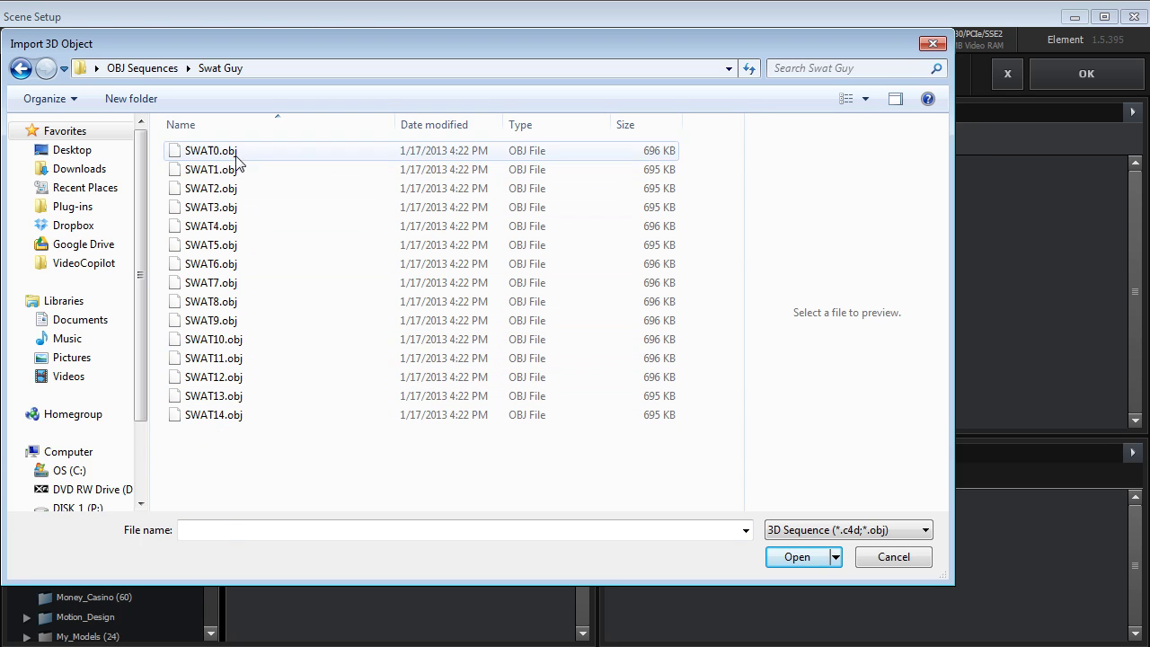
click(212, 154)
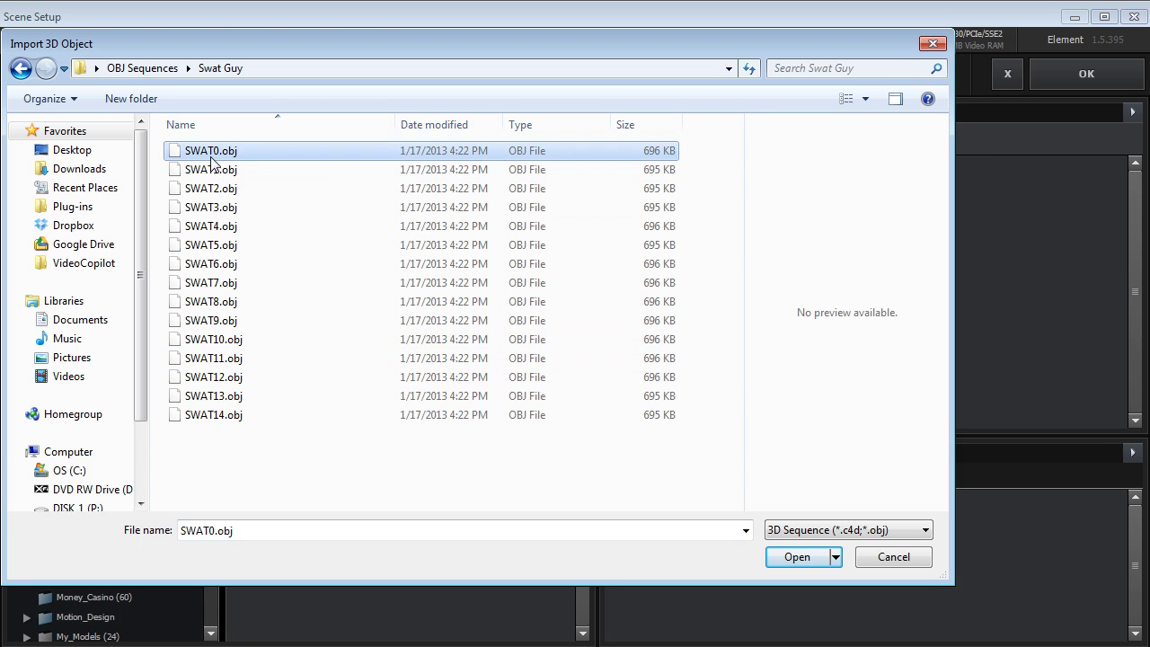
click(796, 556)
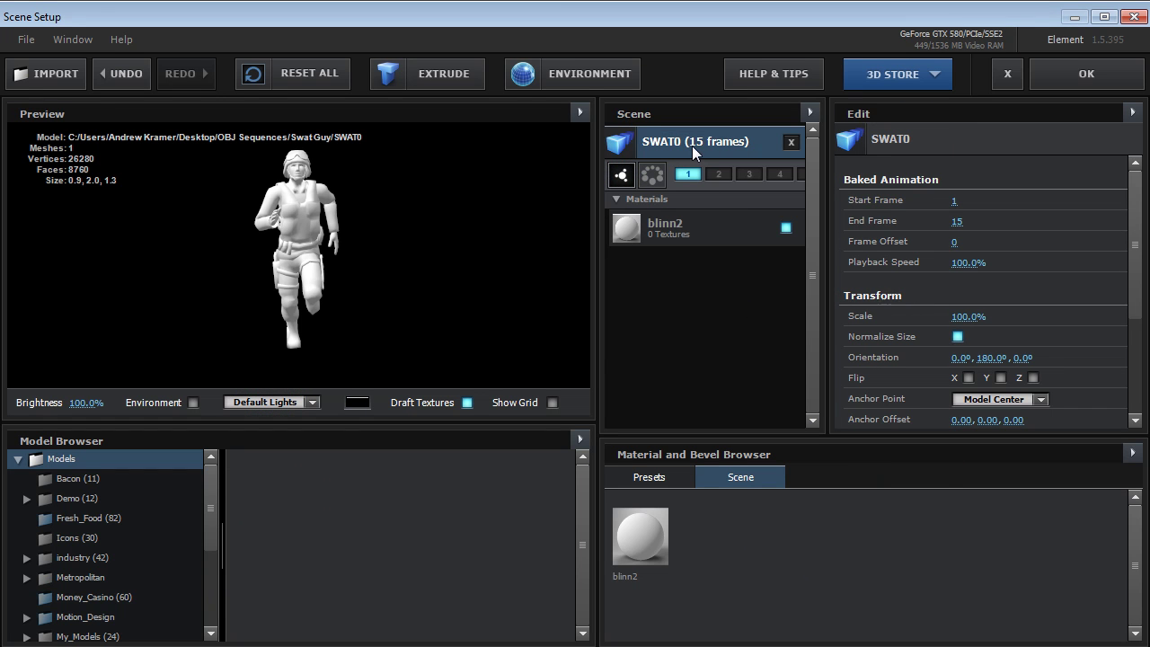
drag(314, 225, 326, 262)
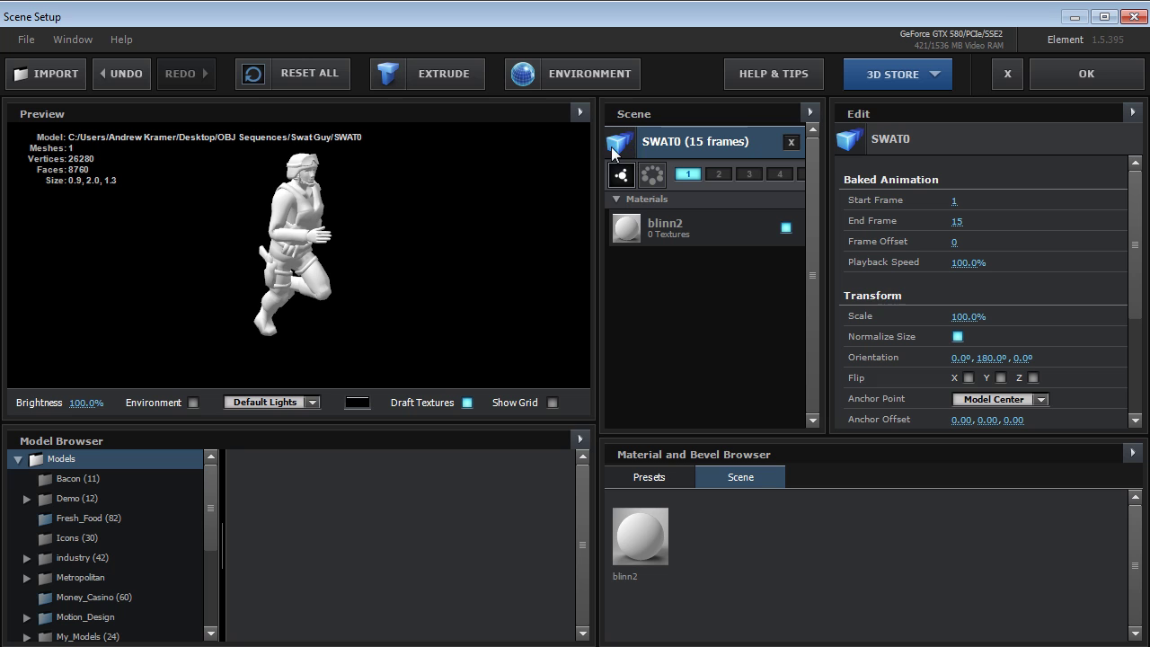
drag(319, 238, 353, 235)
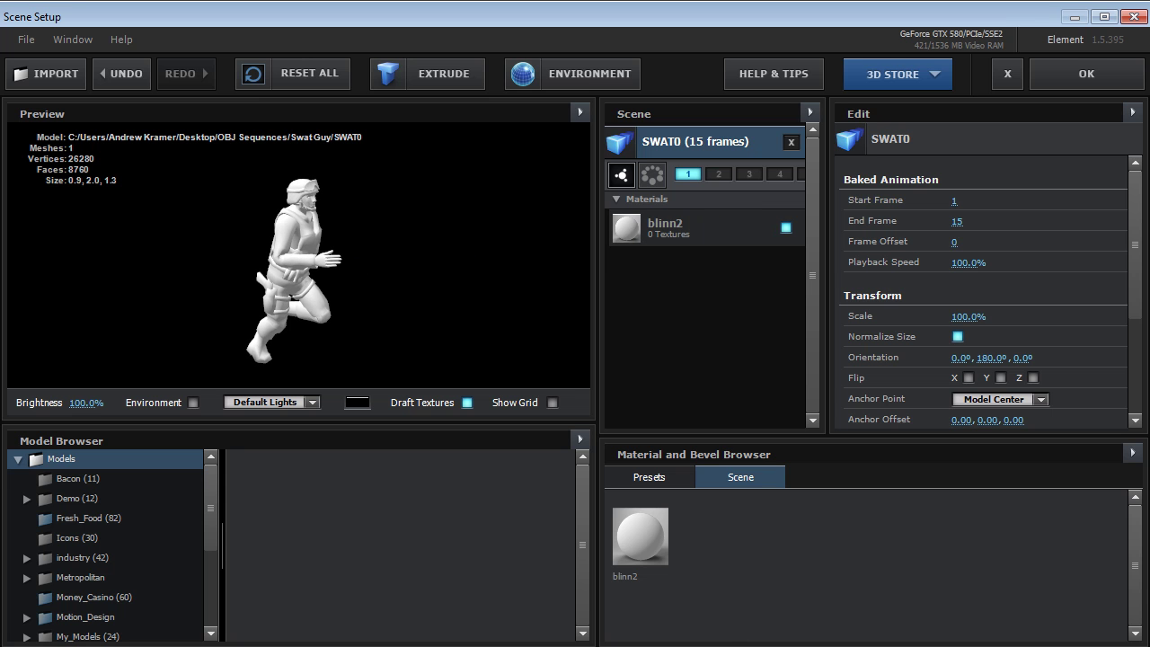
Assign Swat_new.png from the Swat Guy folder to the blinn2 material and copy it into a second texture slot.
key(alt+Tab)
double_click(727, 560)
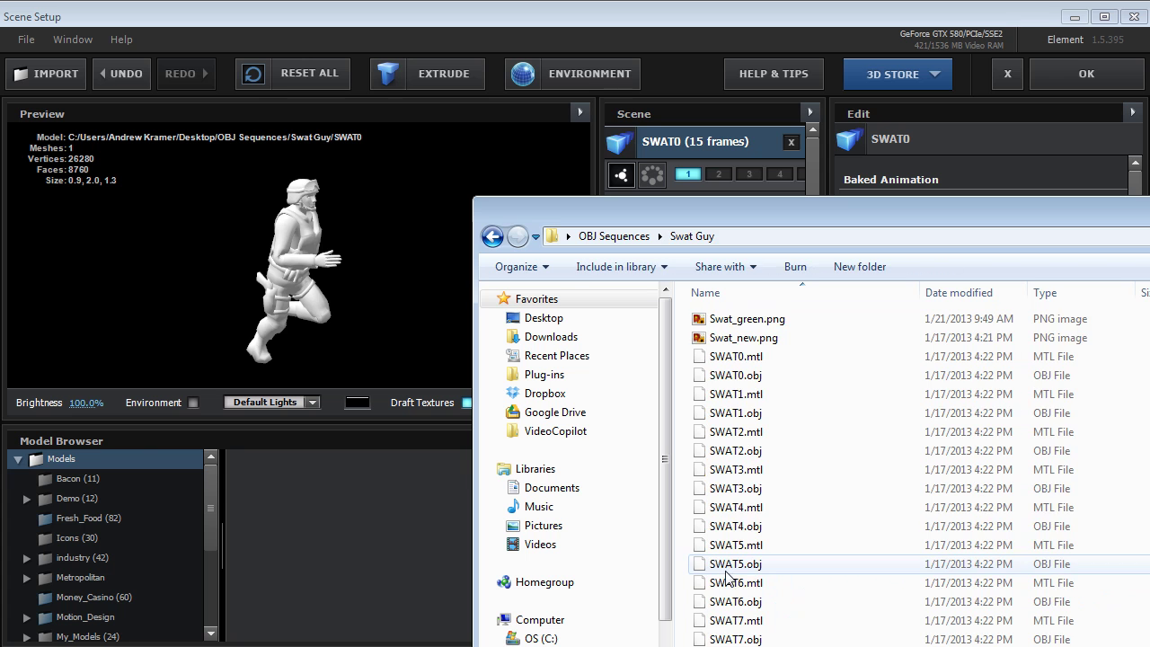
drag(710, 207, 819, 276)
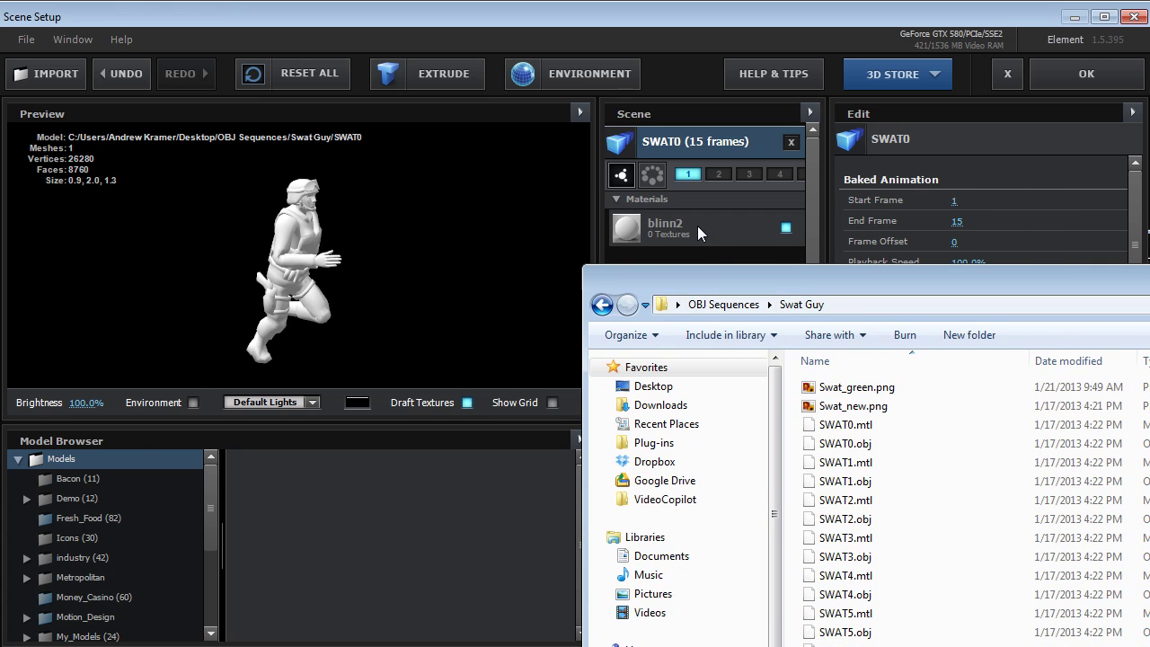
click(698, 226)
key(alt+Tab)
drag(860, 411, 966, 197)
right_click(966, 198)
click(972, 228)
right_click(972, 227)
click(1001, 281)
click(796, 271)
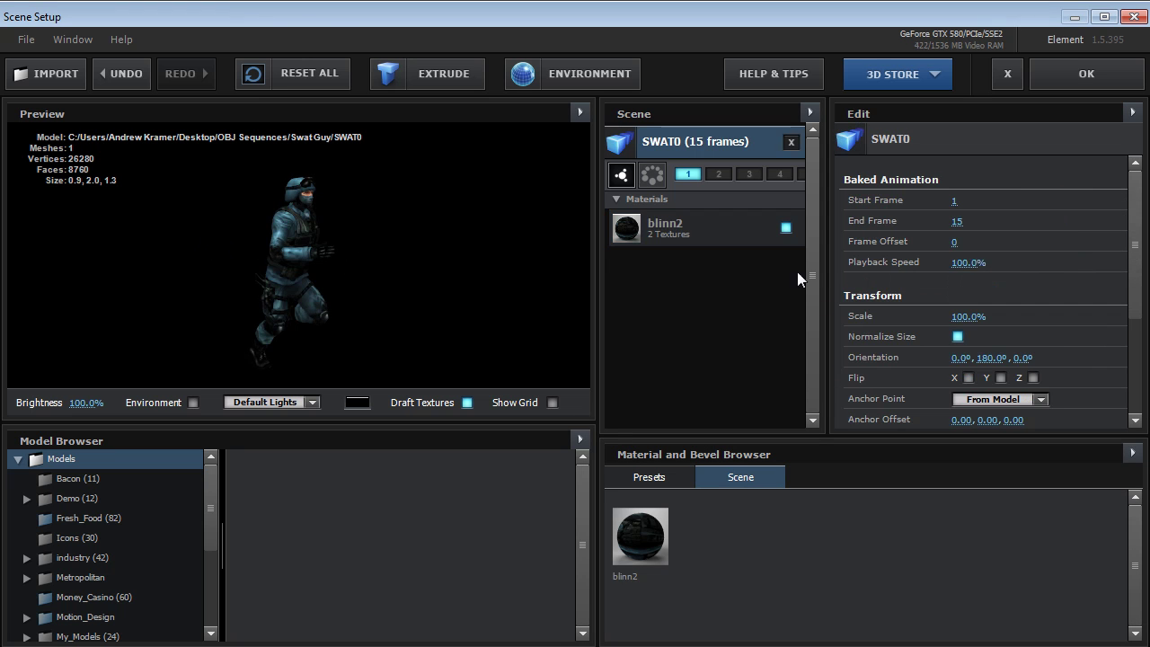
Adjust the SWAT0 baked animation's frame offset and accept the scene setup.
mouse_move(955, 241)
mouse_down()
mouse_move(980, 241)
mouse_move(970, 242)
mouse_up()
click(966, 243)
key(Return)
drag(298, 265, 271, 249)
click(1088, 77)
Orbit the camera around the single soldier and scrub the timeline to examine its run animation.
key(c)
drag(674, 207, 656, 257)
mouse_move(626, 488)
mouse_down()
mouse_move(684, 500)
mouse_move(638, 489)
mouse_up()
drag(627, 250, 696, 135)
mouse_move(638, 488)
mouse_down()
mouse_move(590, 489)
mouse_move(647, 489)
mouse_up()
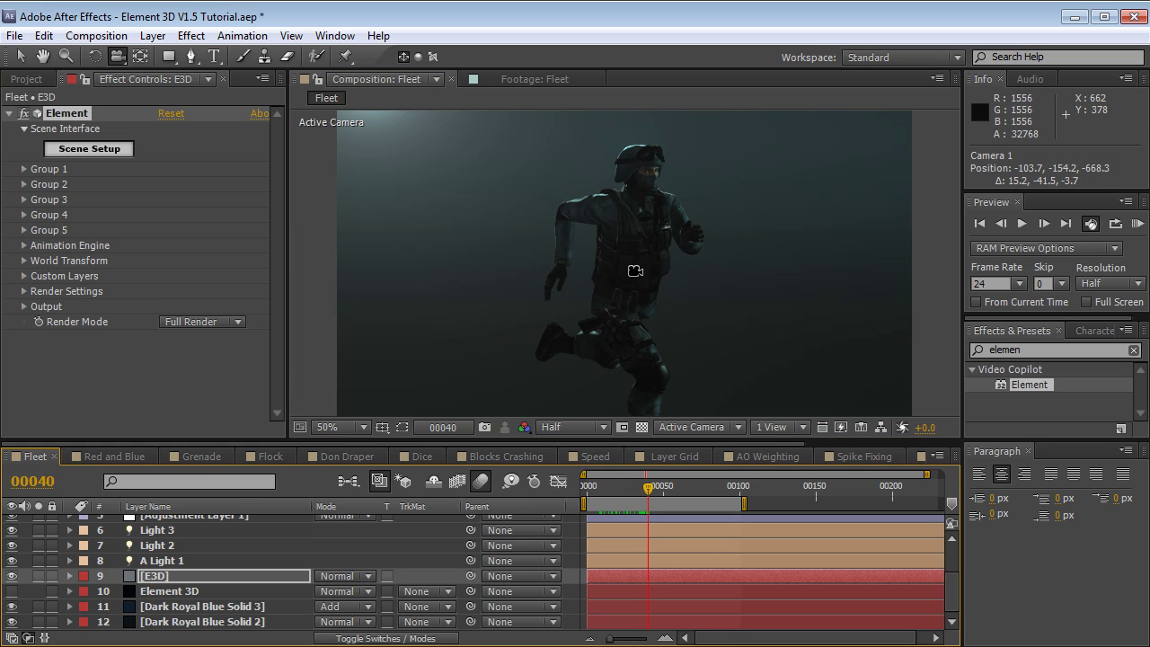
drag(635, 271, 527, 318)
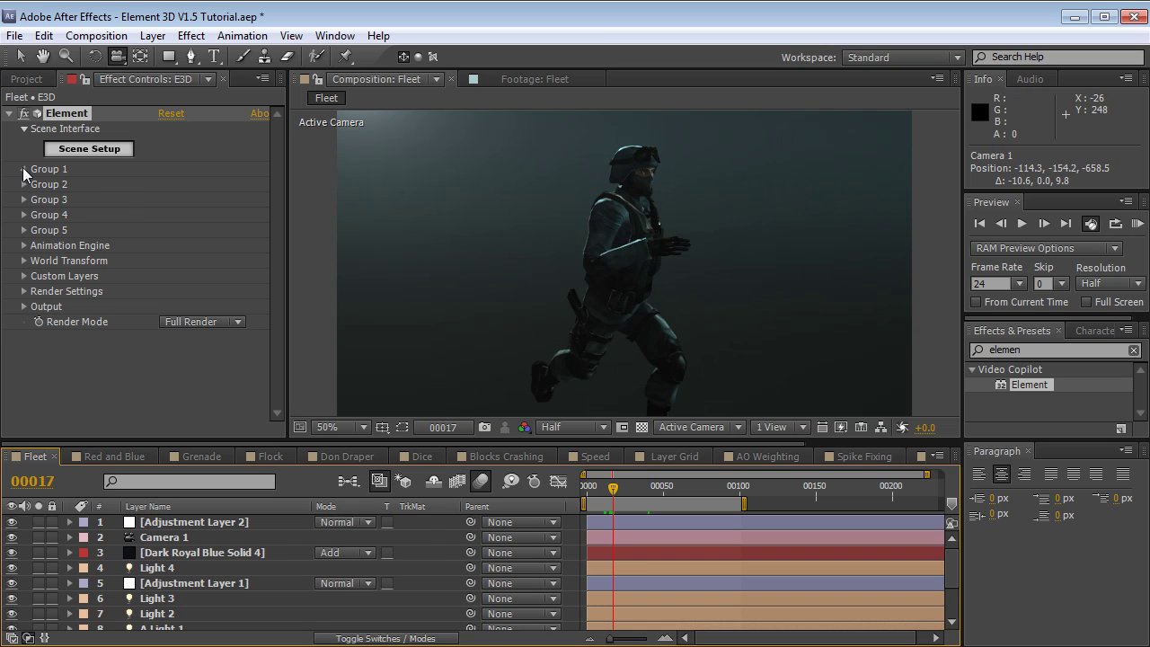
Set Group 1's particle replicator shape to Plane and its particle count to 24.
click(25, 168)
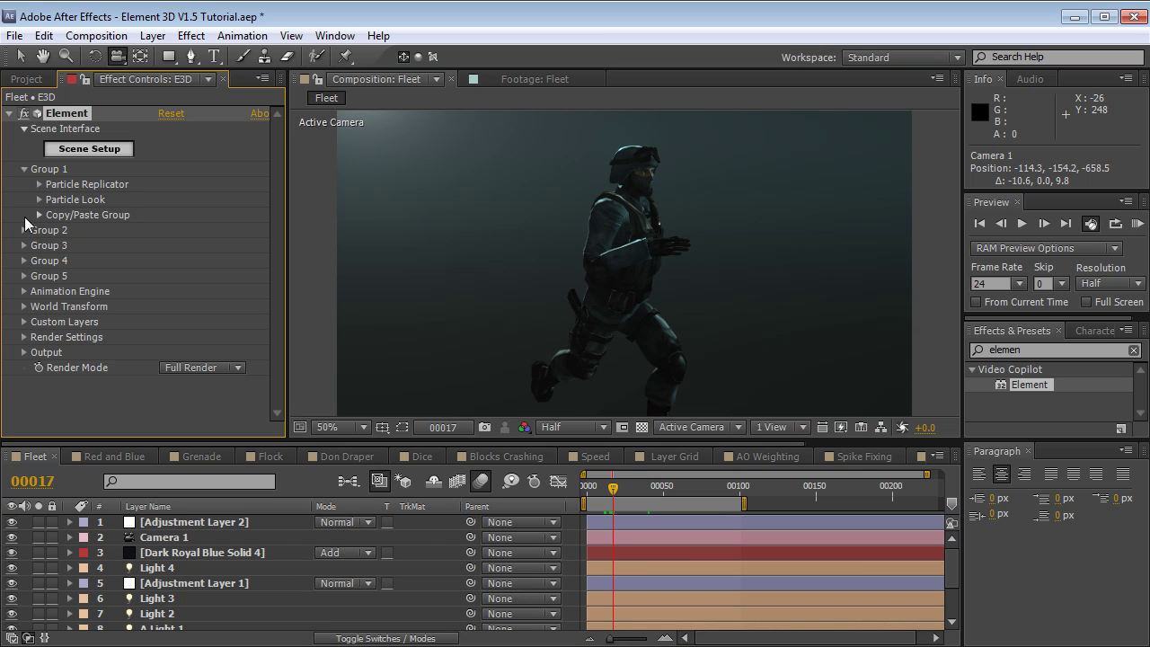
click(39, 184)
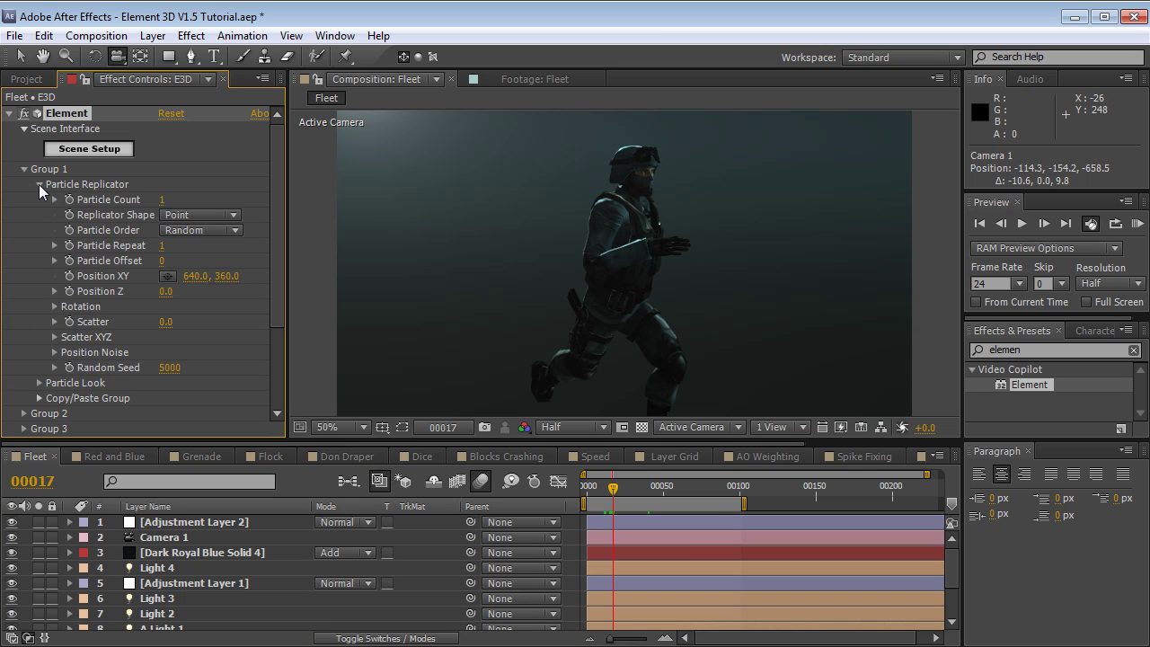
click(192, 216)
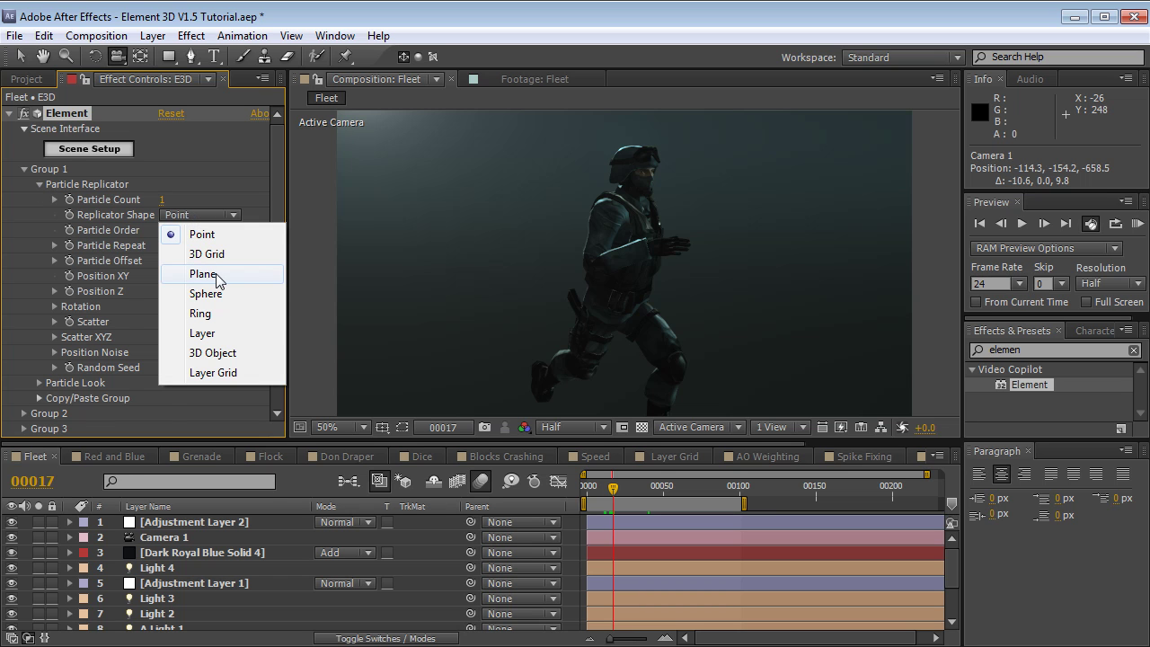
click(203, 274)
drag(282, 238, 273, 184)
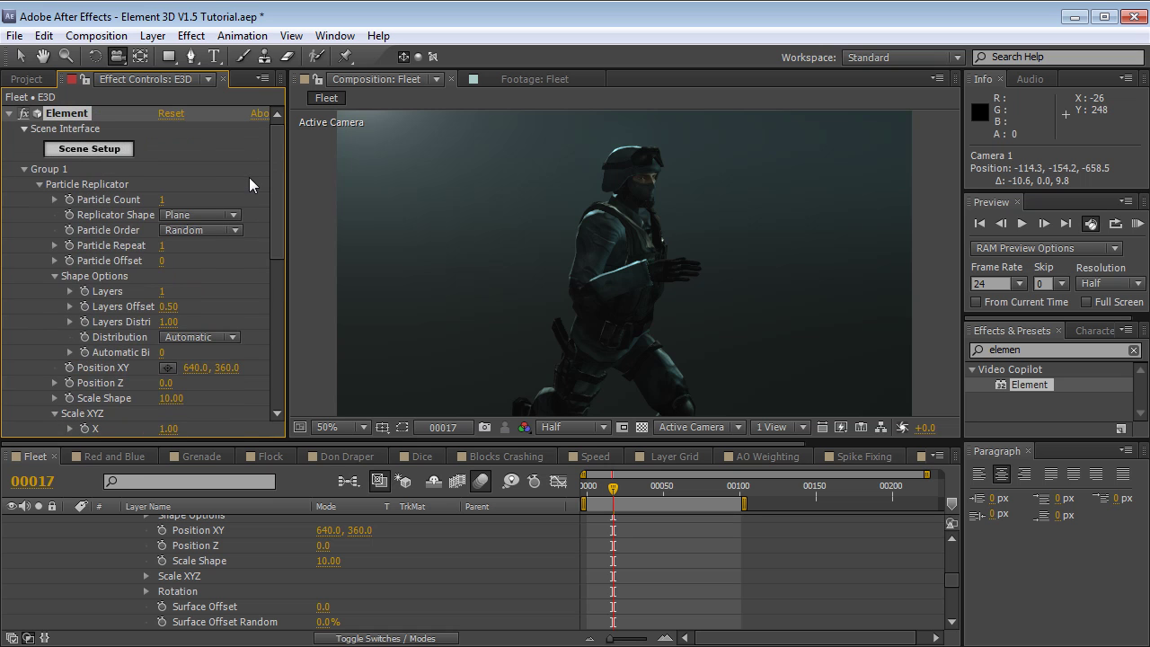
drag(162, 200, 180, 197)
drag(282, 242, 282, 246)
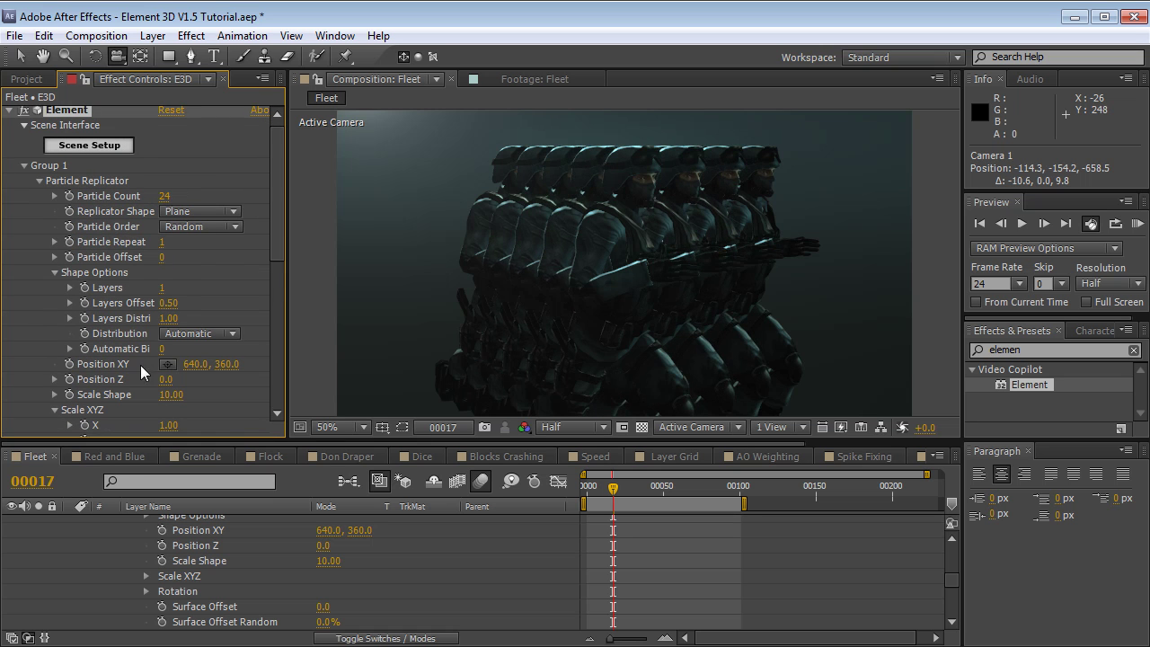
Spread the soldiers out by setting the replicator's Scale Shape to 45, checking the formation at different frames and camera angles.
drag(171, 394, 605, 416)
mouse_move(613, 490)
mouse_down()
mouse_move(593, 490)
mouse_move(618, 497)
mouse_up()
drag(640, 501, 654, 489)
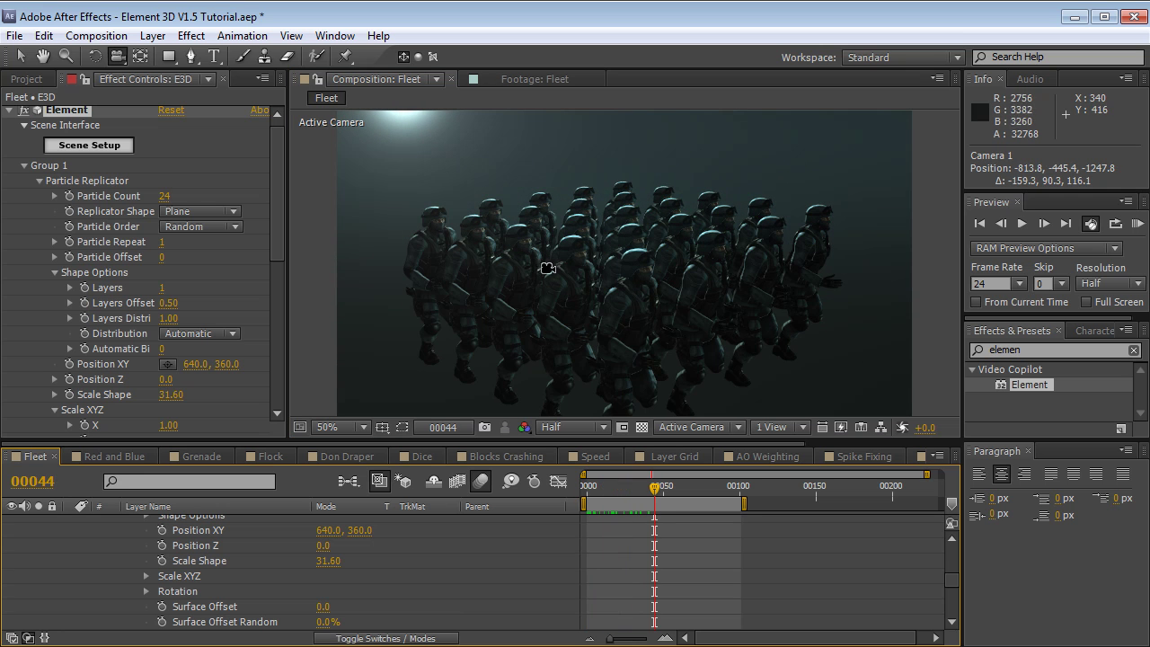
drag(169, 406, 296, 404)
drag(539, 269, 326, 210)
drag(654, 486, 630, 486)
drag(634, 386, 657, 290)
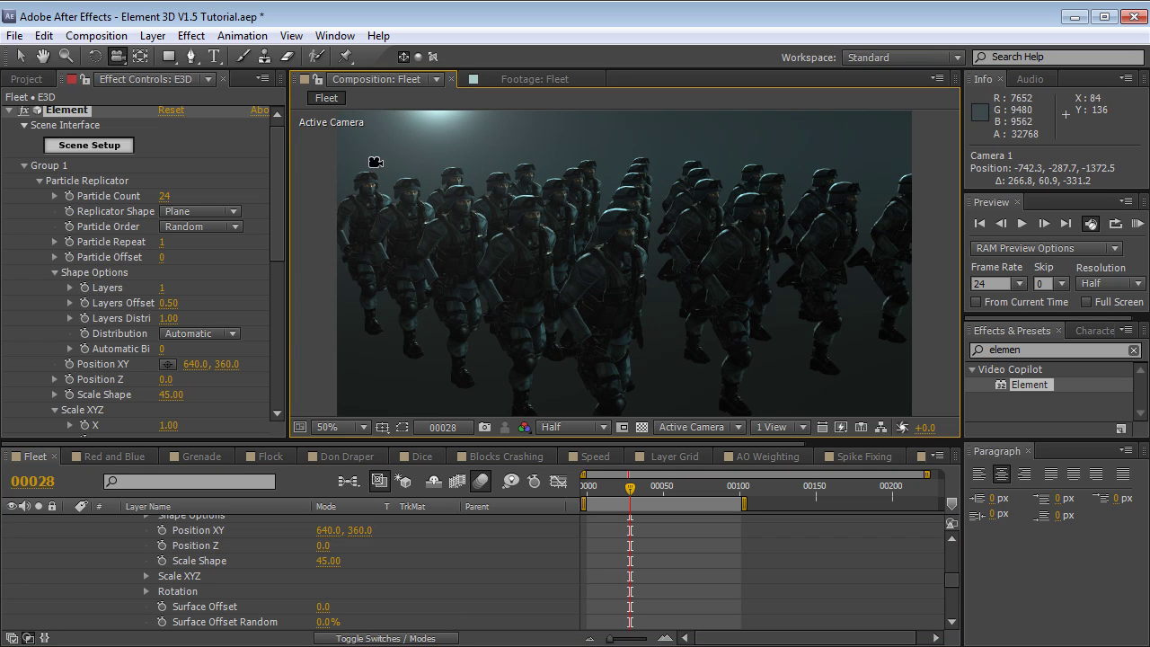
Open the baked animation settings in Group 1's Particle Look, choose Loop as the loop mode and scrub the synchronized run.
click(39, 179)
click(39, 199)
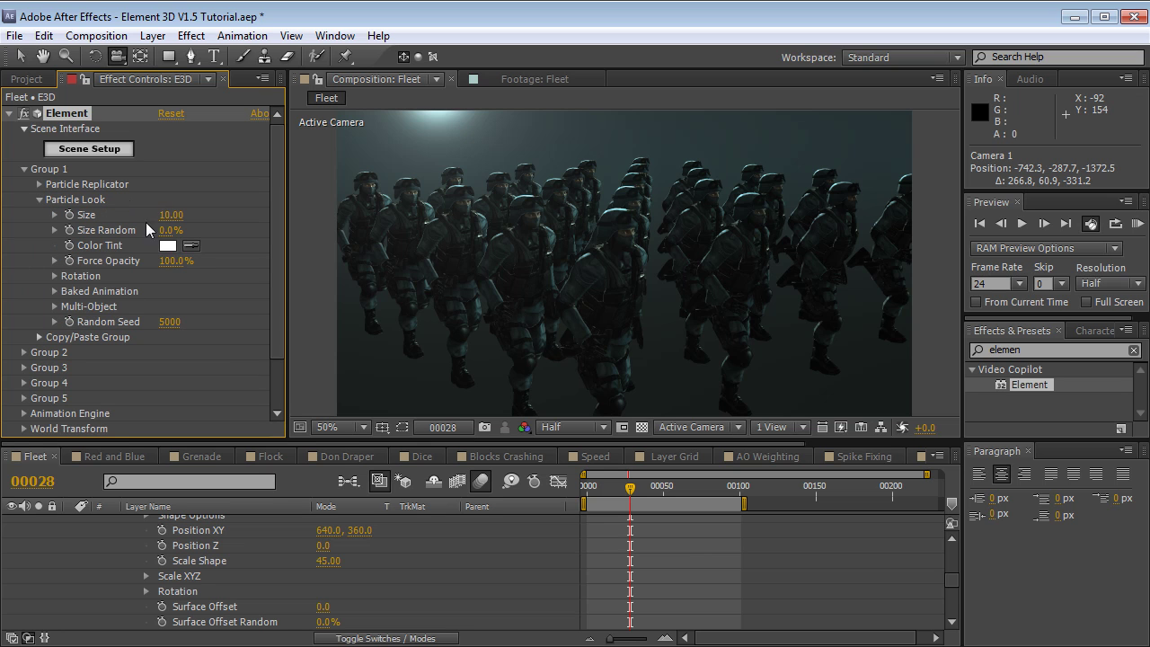
click(54, 291)
scroll(193, 349, down, 1)
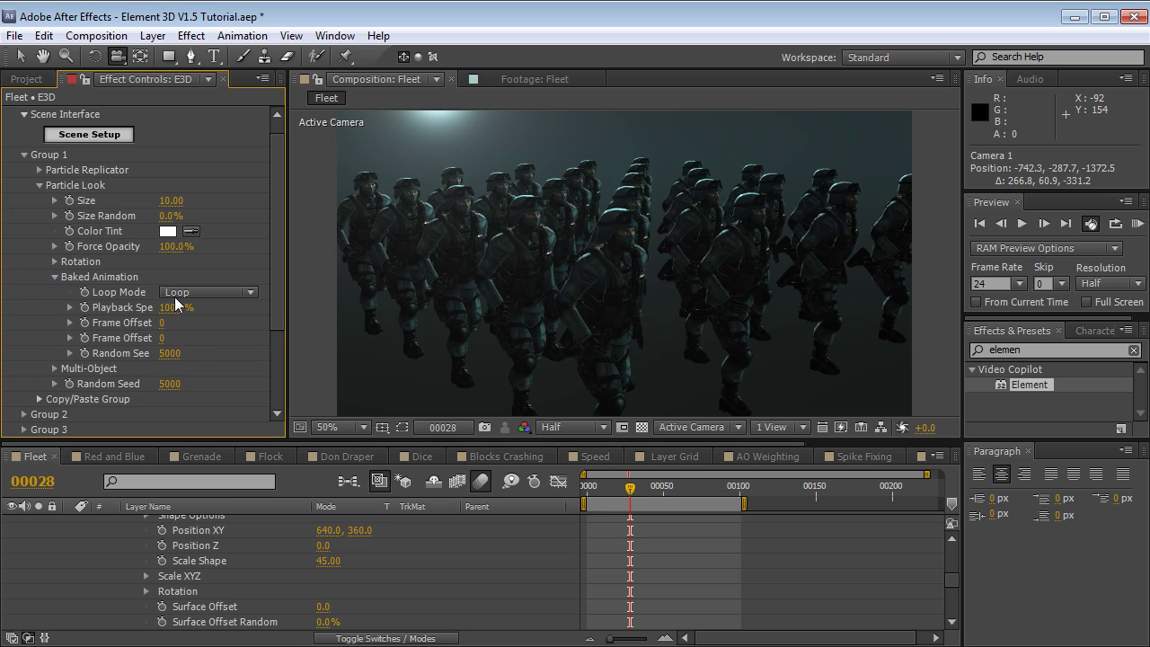
click(215, 291)
click(190, 311)
drag(596, 492, 705, 498)
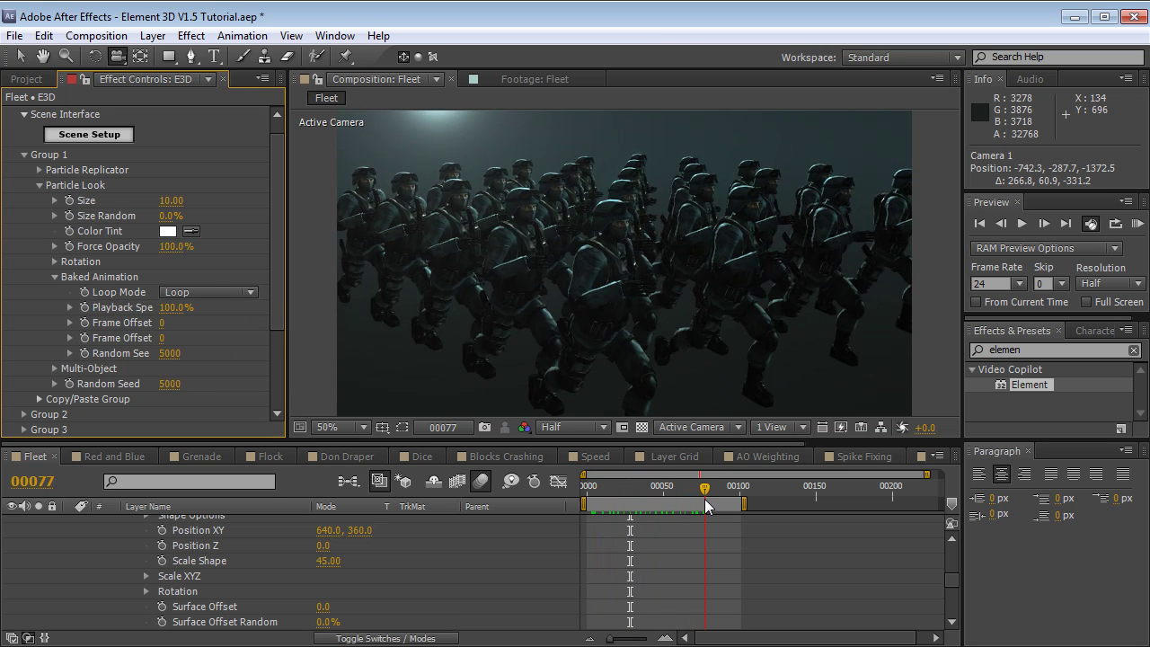
click(611, 499)
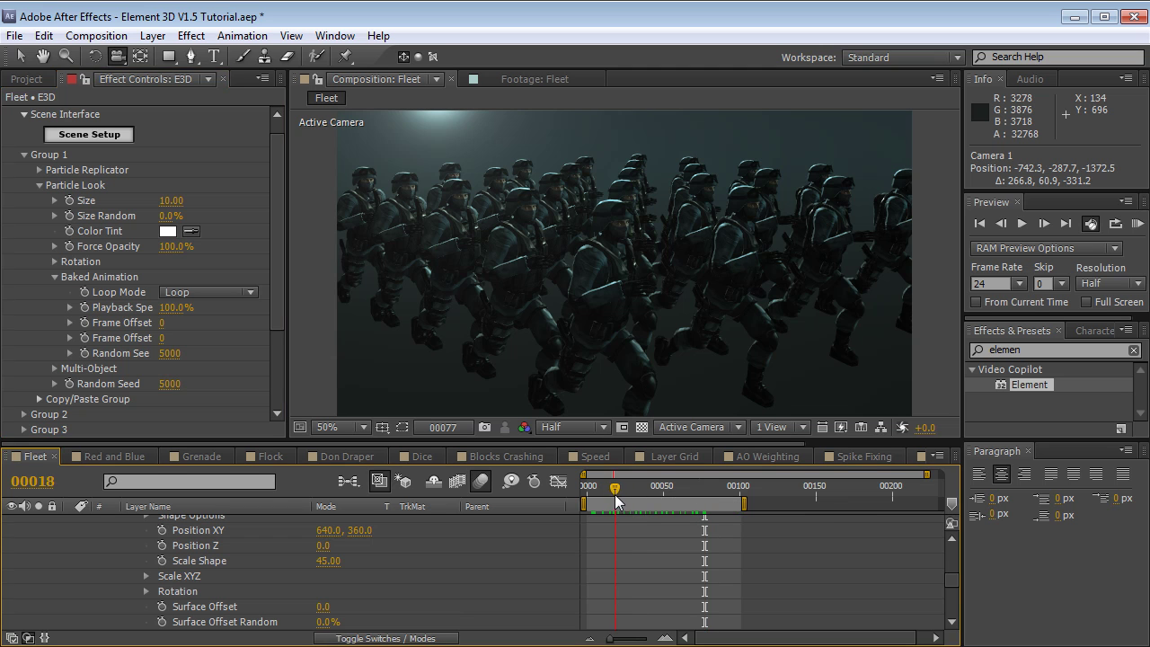
Try the Random Loop mode on the baked animation and check the formation from a higher camera angle while scrubbing.
click(198, 293)
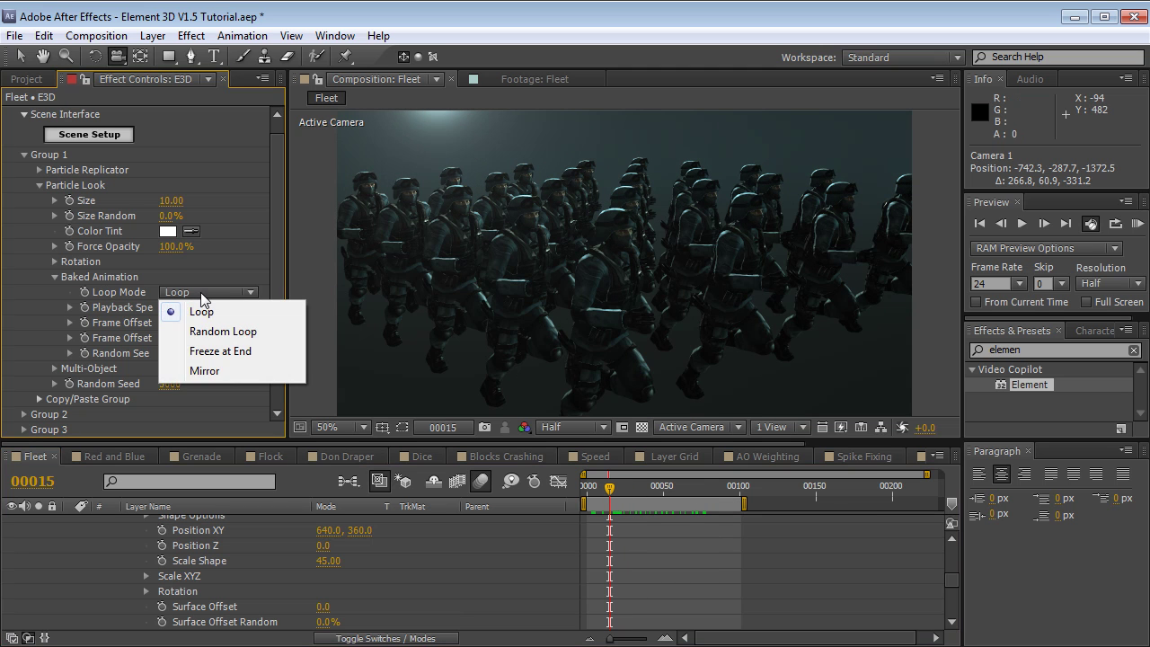
click(230, 331)
drag(607, 251, 627, 243)
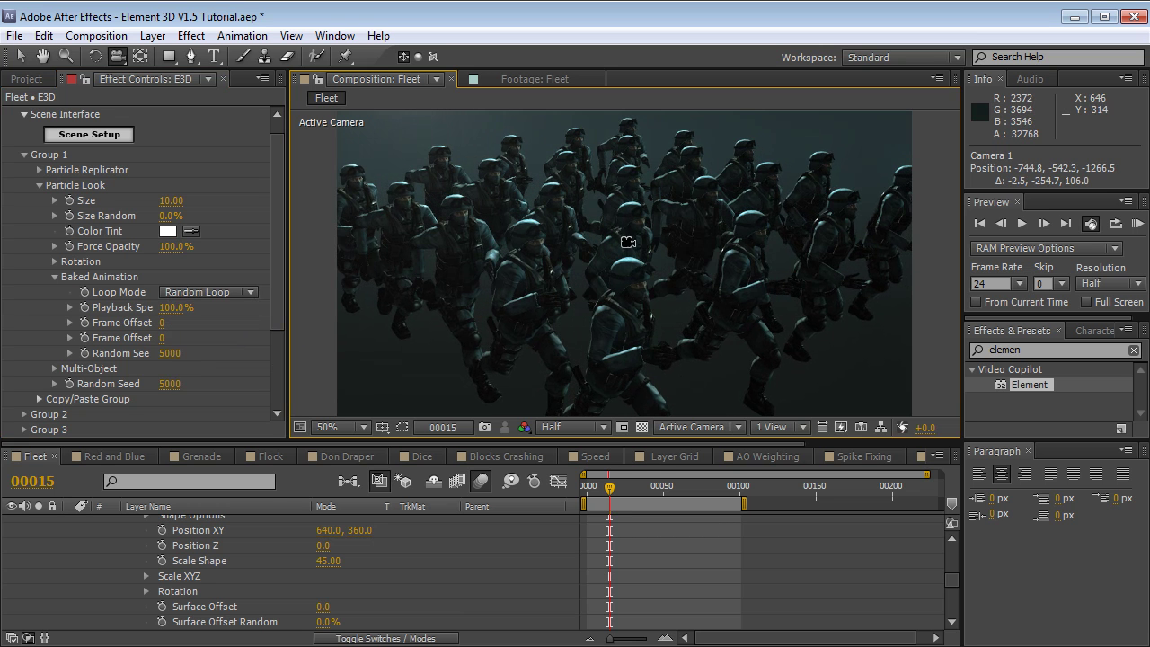
drag(608, 487, 673, 499)
mouse_move(597, 324)
mouse_down()
mouse_move(574, 306)
mouse_move(590, 314)
mouse_up()
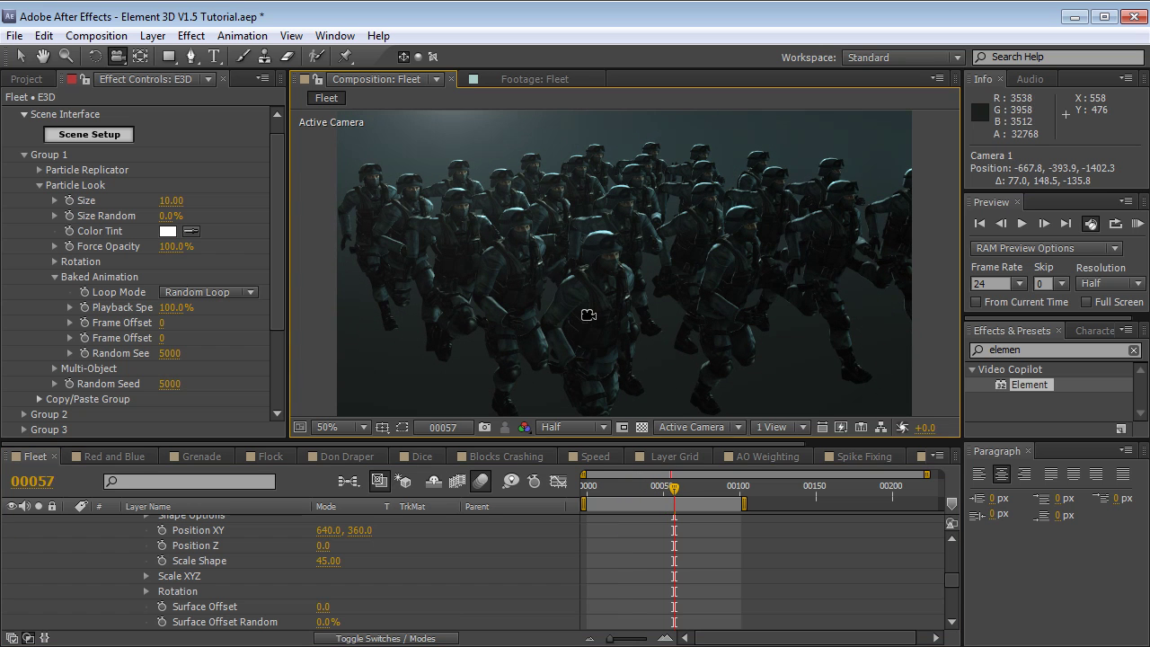
Return the baked animation's loop mode to Loop and set its Frame Offset Random to 3.
click(197, 292)
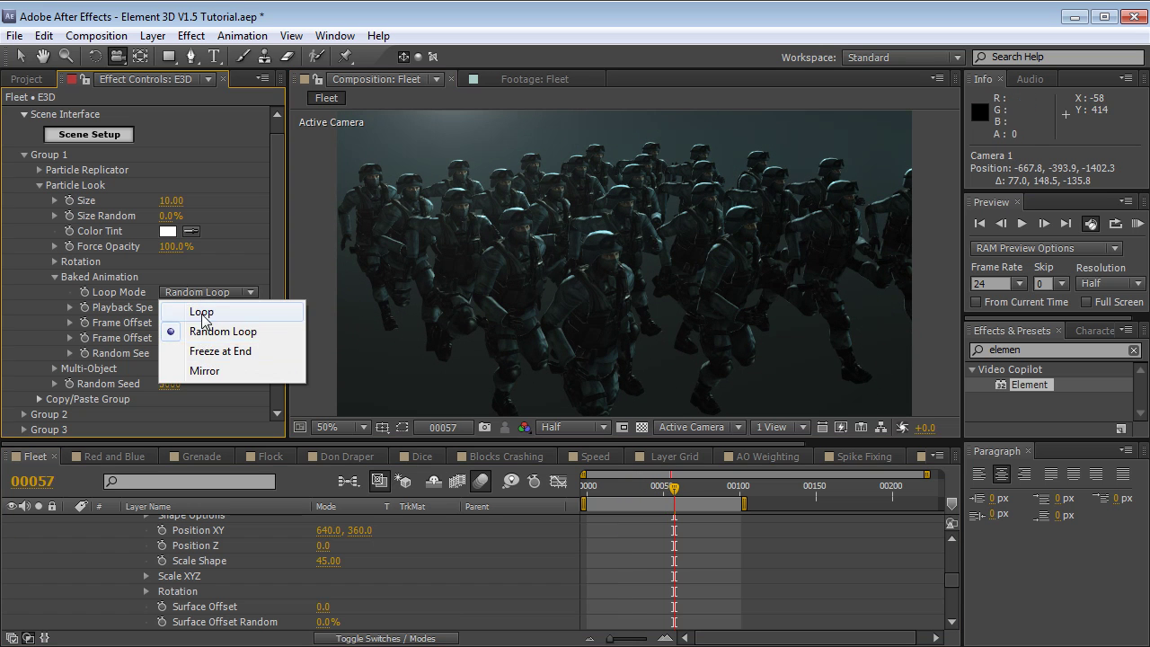
click(201, 311)
click(638, 486)
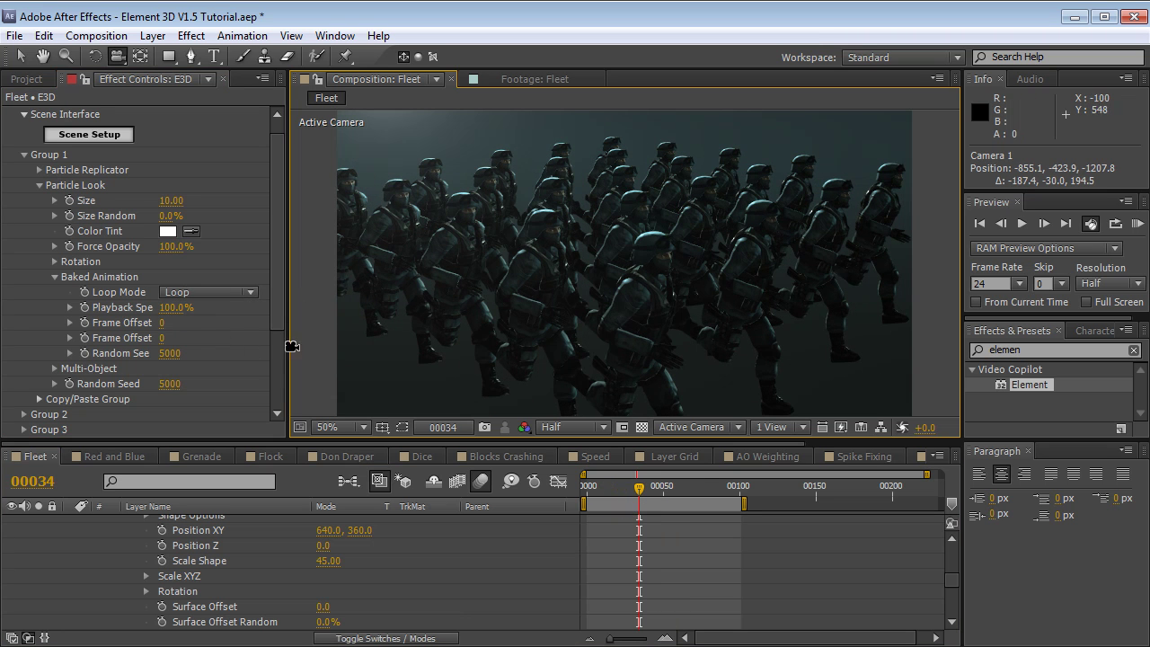
drag(289, 360, 349, 361)
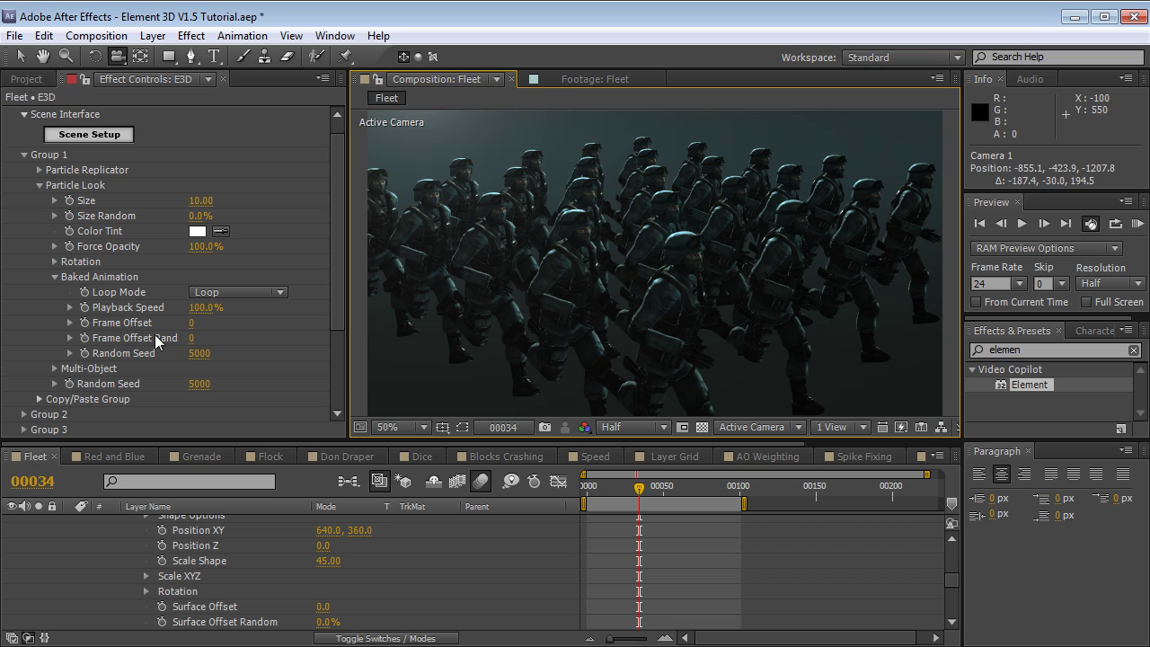
click(191, 338)
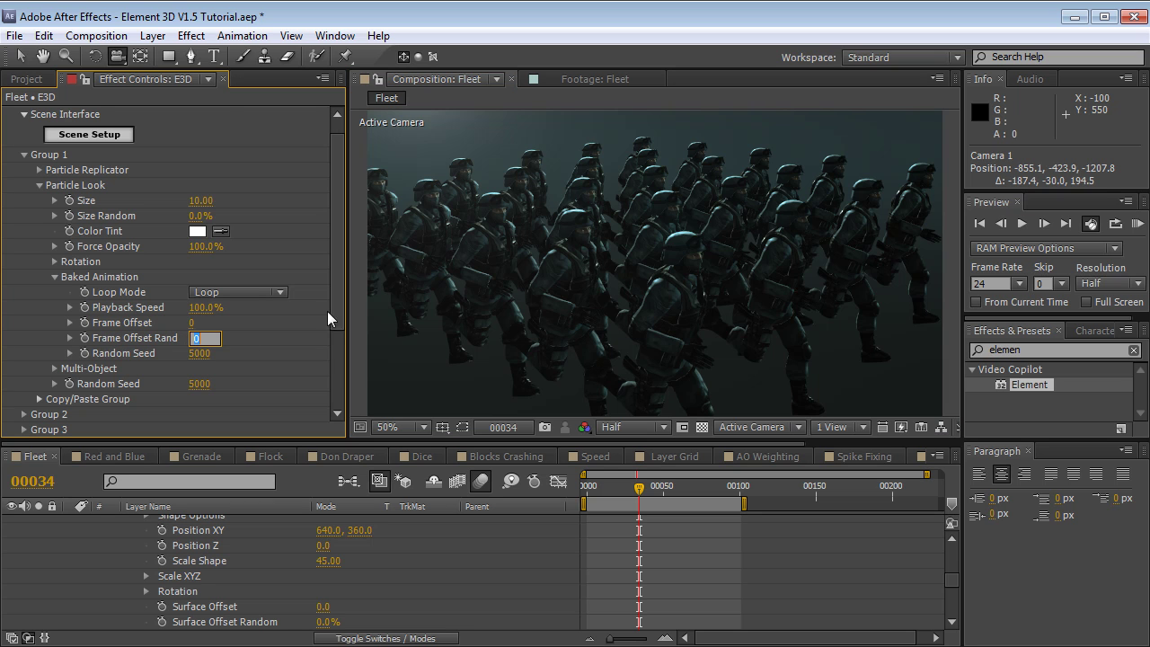
text(3)
key(Return)
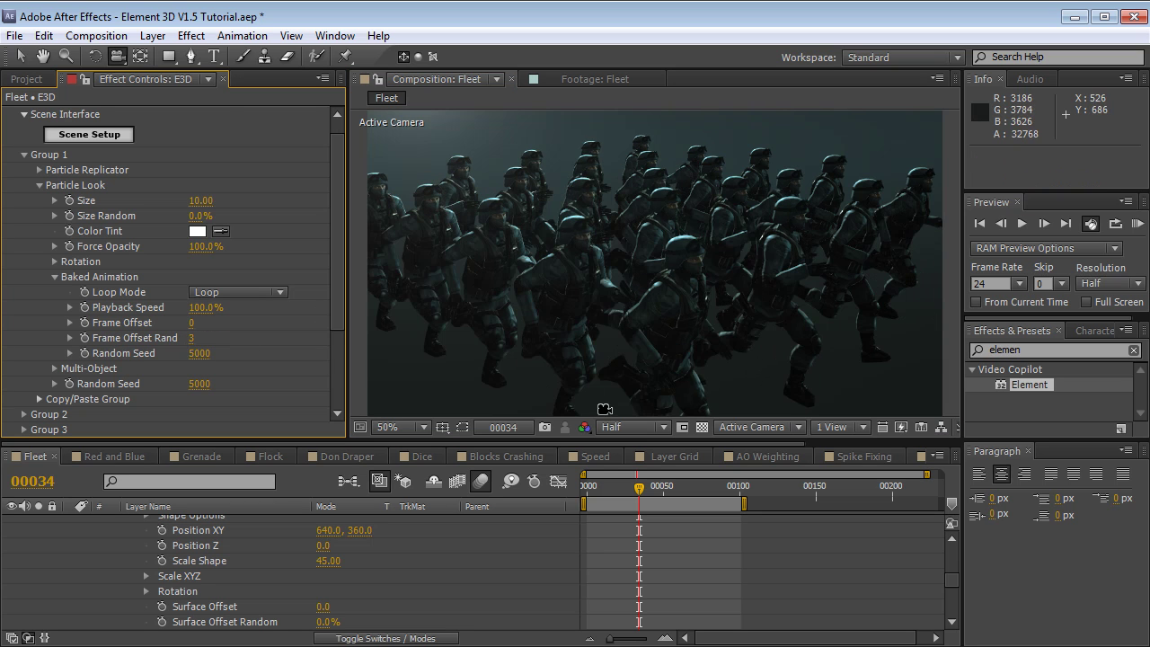
Orbit the camera around the soldiers and scrub the timeline to examine their randomly offset run cycles.
drag(600, 486, 640, 487)
drag(651, 395, 672, 268)
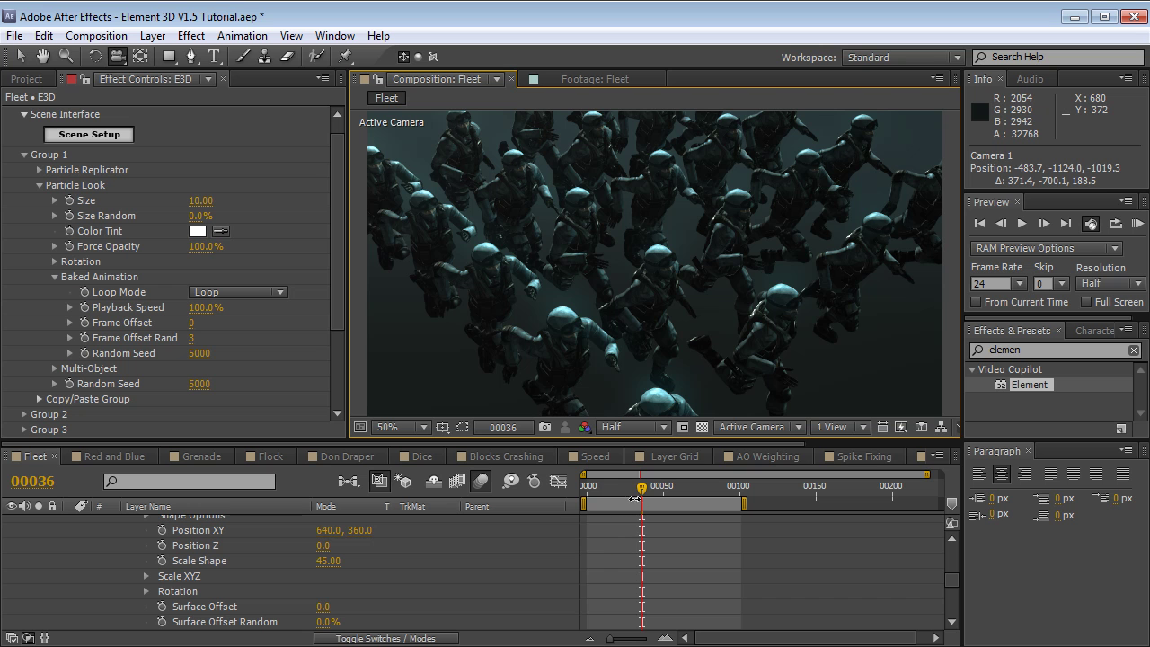
drag(634, 499, 645, 498)
drag(640, 304, 539, 273)
drag(196, 337, 190, 338)
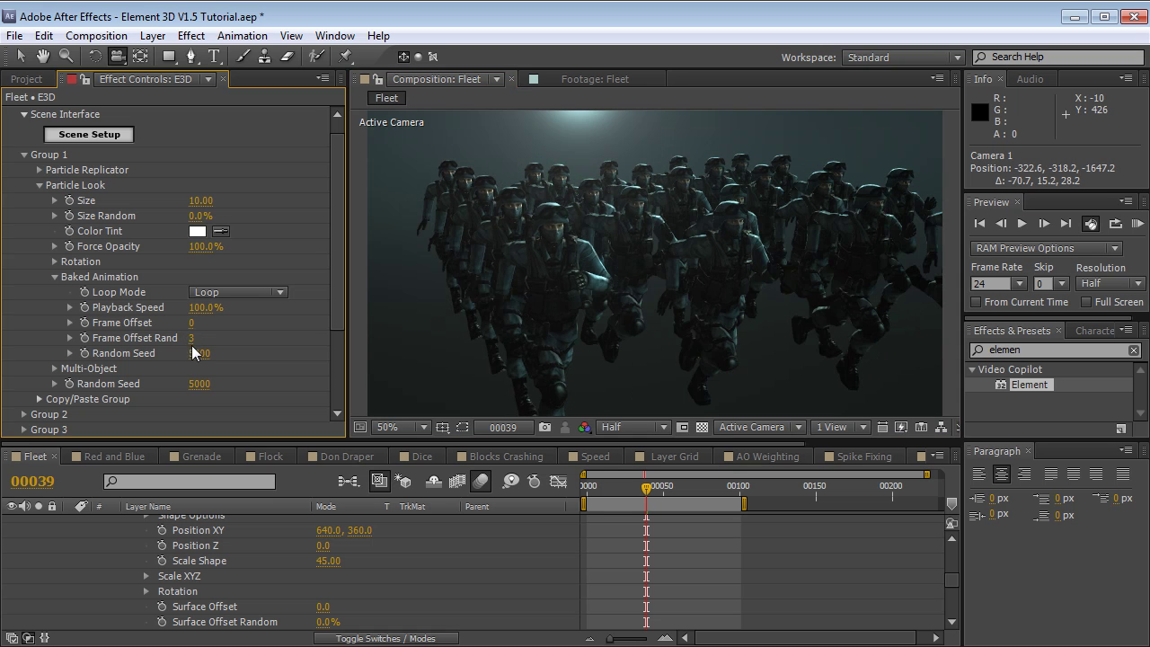
drag(608, 253, 671, 216)
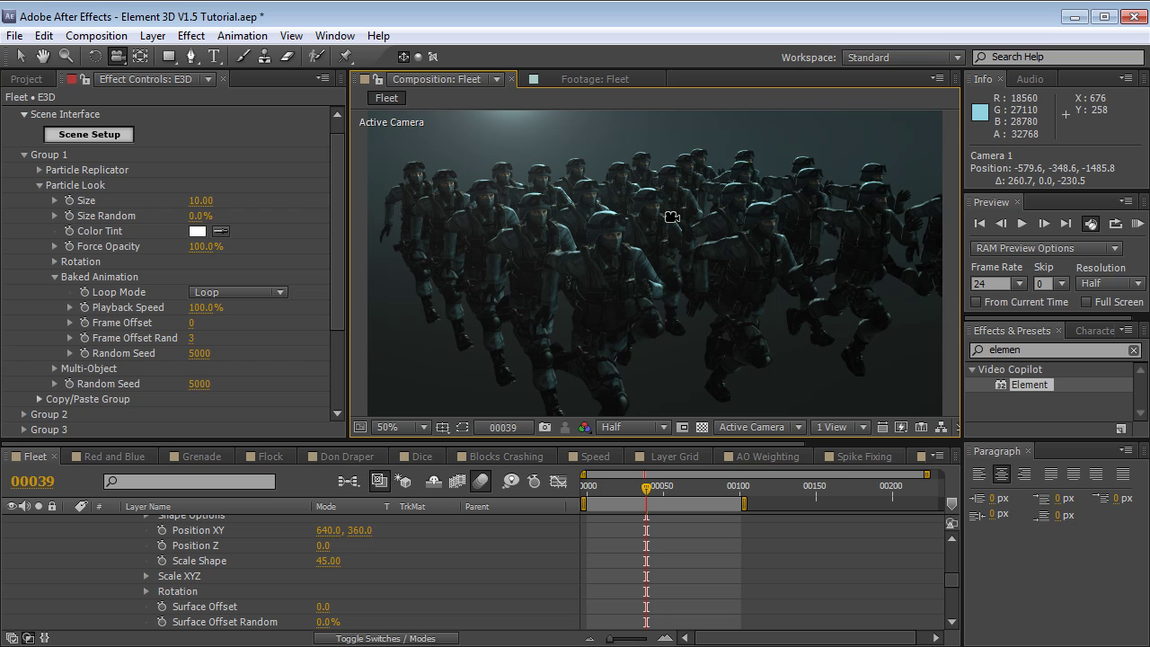
scroll(341, 291, down, 1)
drag(489, 286, 524, 274)
Set the baked animation's Frame Offset Random to 0 and its loop mode to Random Loop.
click(191, 325)
text(0)
key(Return)
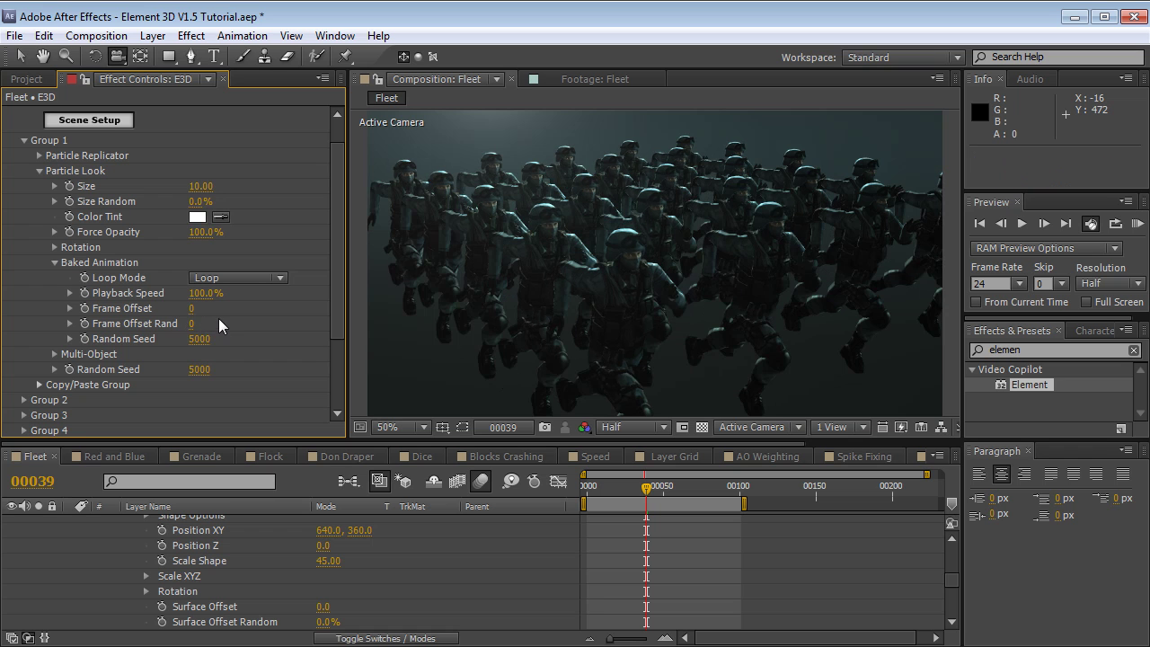
click(224, 278)
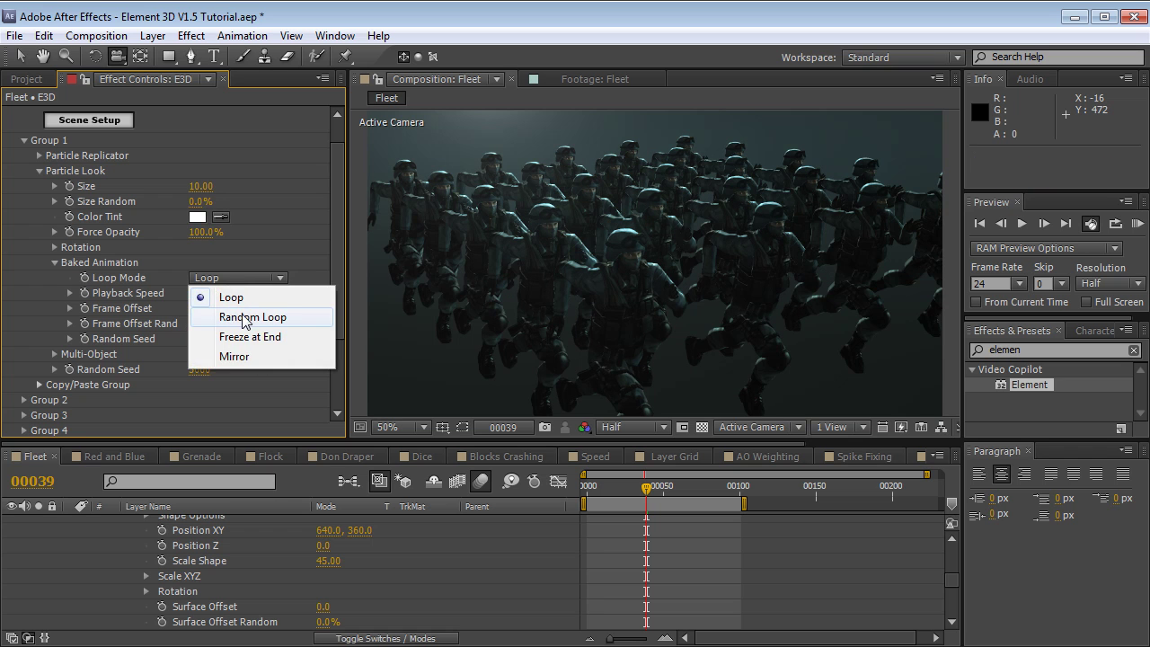
click(245, 319)
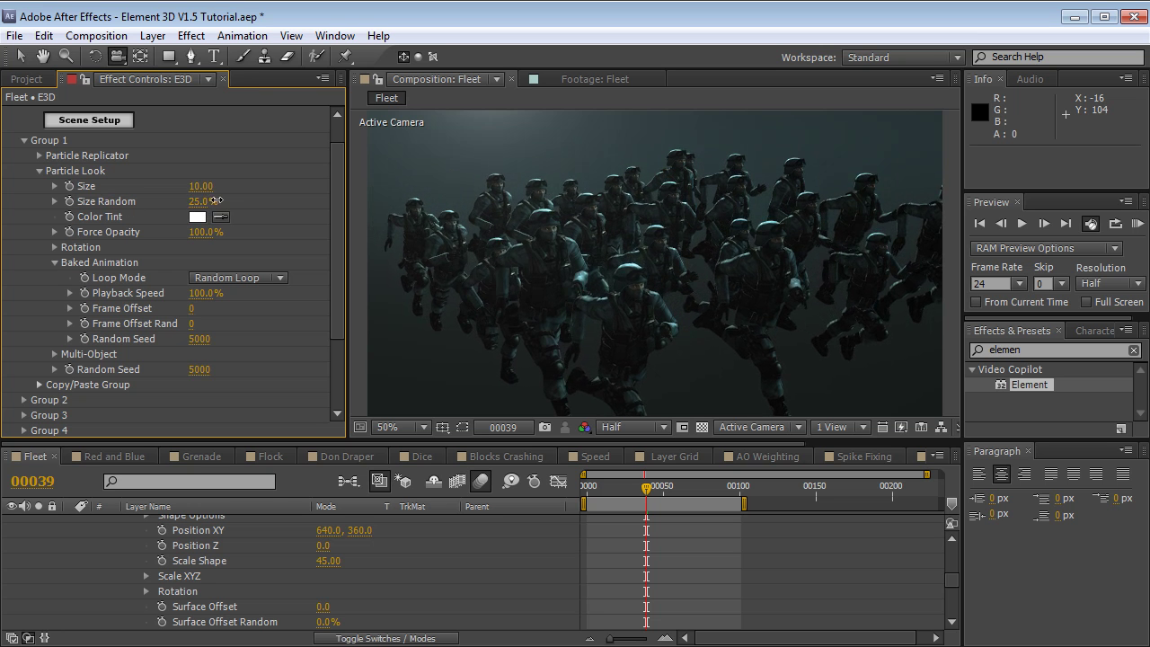
Try Size Random values of 24% and 37% on the soldiers, then settle on 7% and scrub the run.
drag(186, 207, 208, 206)
mouse_move(645, 487)
mouse_down()
mouse_move(612, 484)
mouse_move(640, 485)
mouse_up()
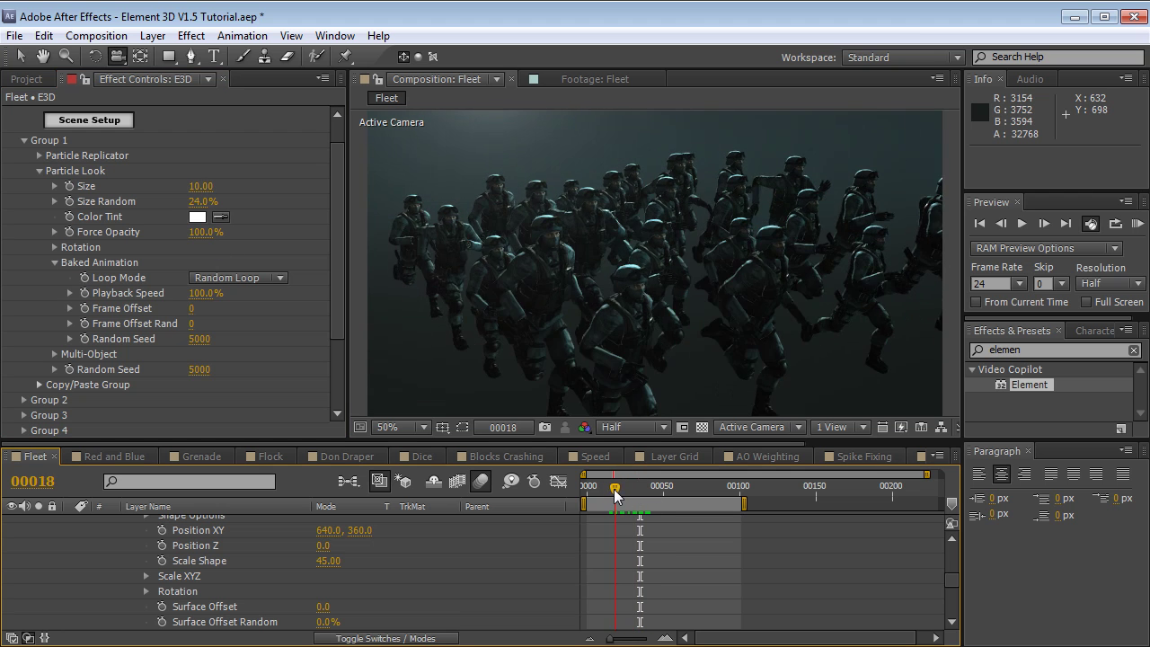
click(642, 494)
drag(629, 301, 593, 283)
drag(200, 201, 211, 201)
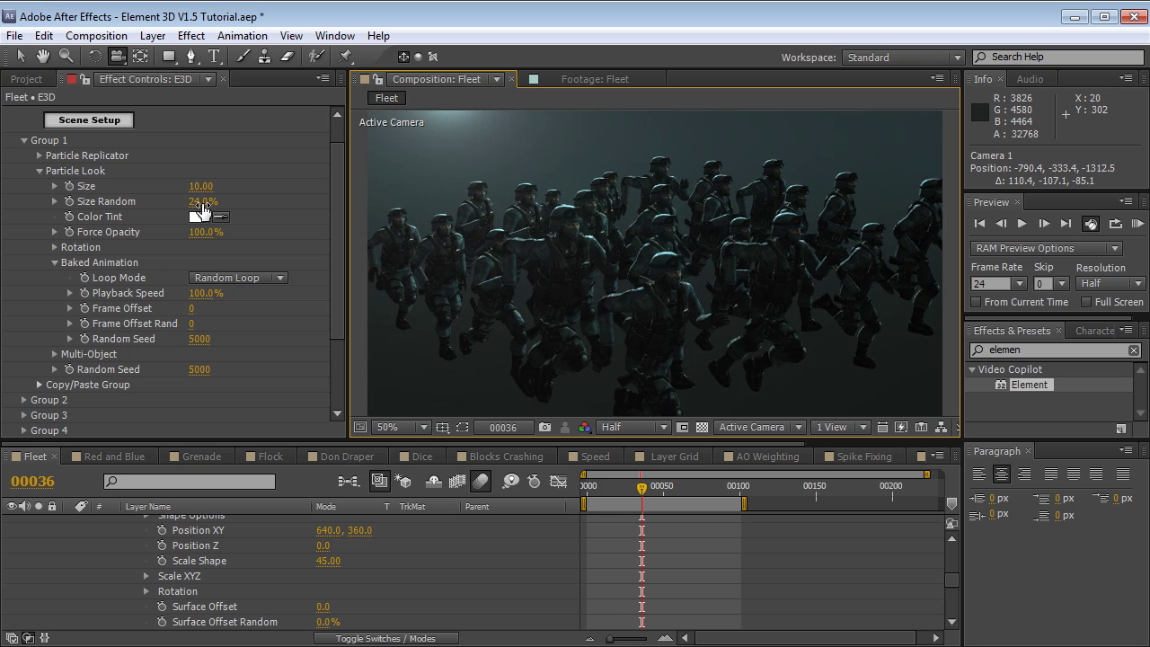
drag(601, 298, 375, 250)
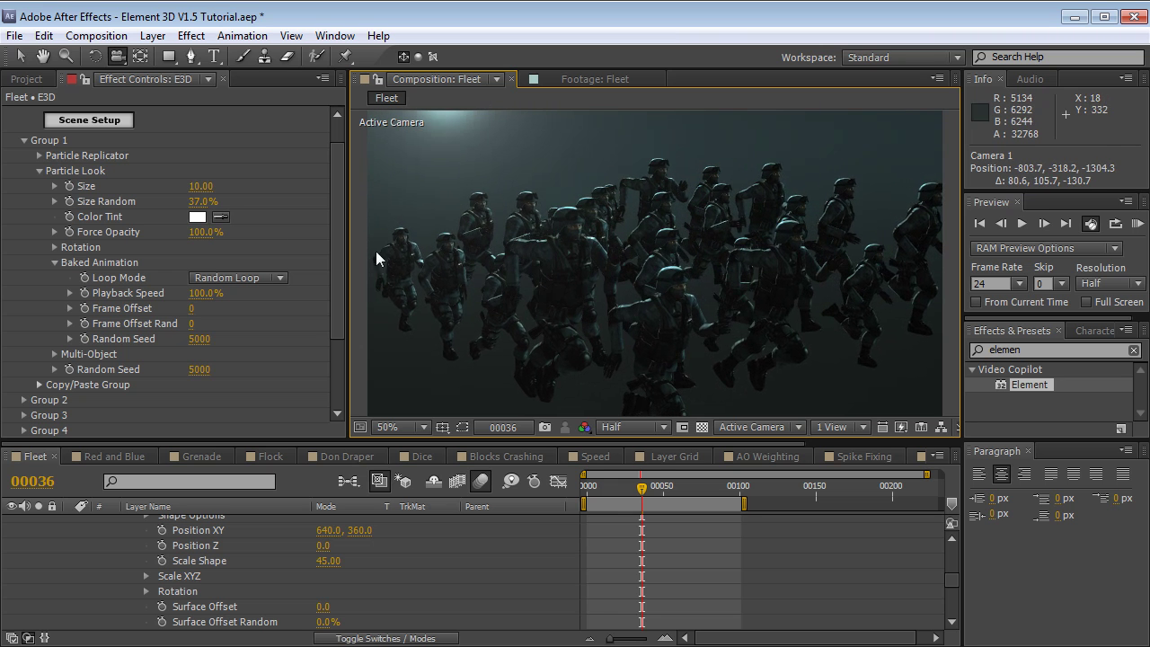
drag(207, 205, 149, 205)
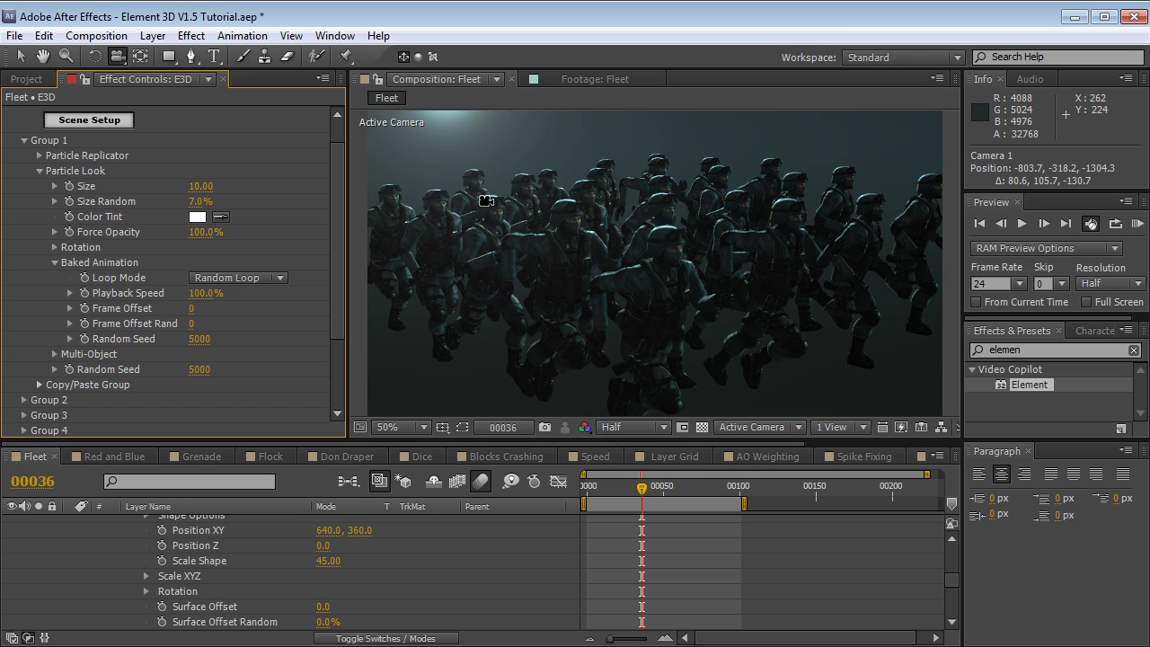
drag(619, 492, 642, 499)
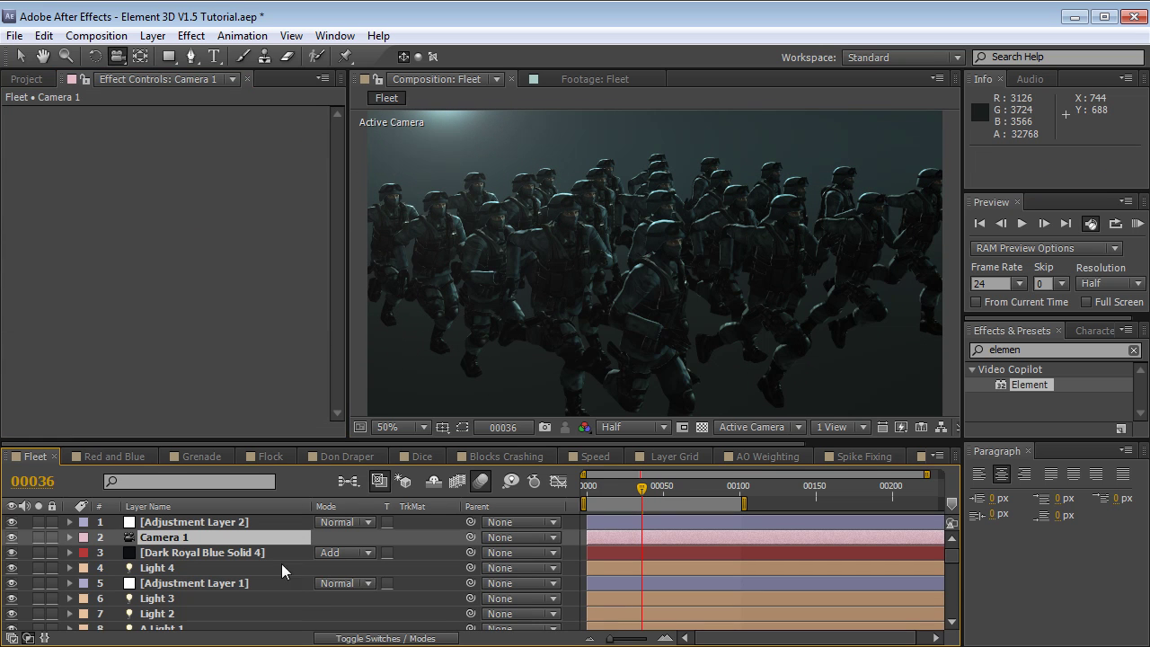
Turn on Depth of Field for Camera 1 and frame the soldiers in a close-up.
click(197, 542)
key(a)
key(a)
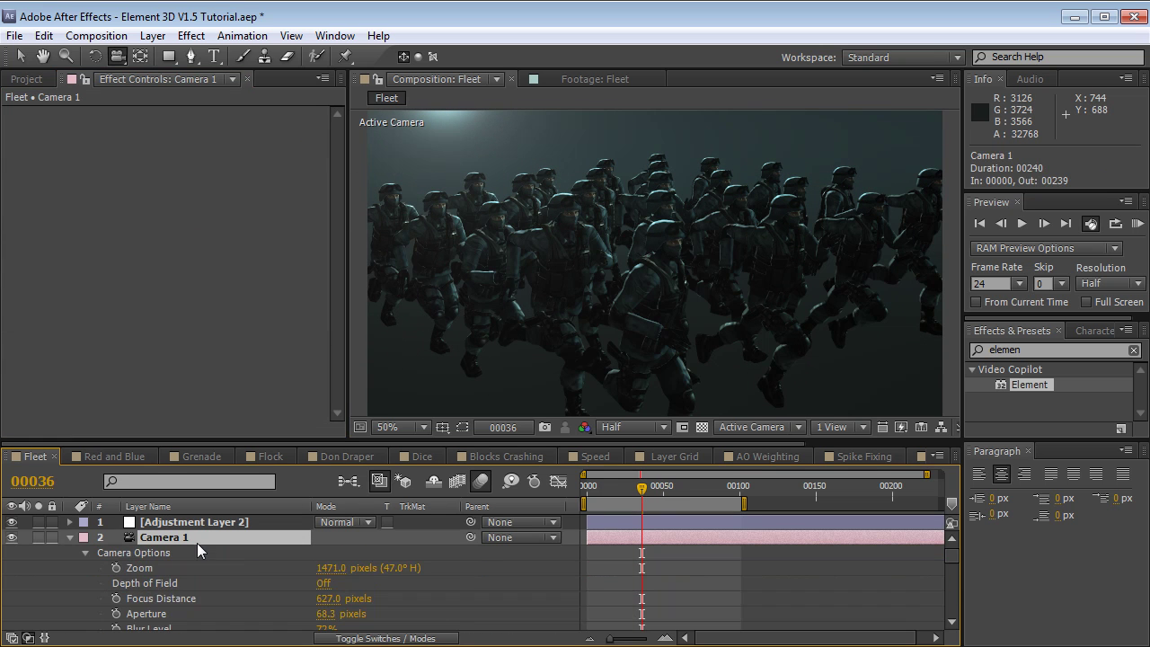
click(323, 583)
drag(595, 251, 611, 215)
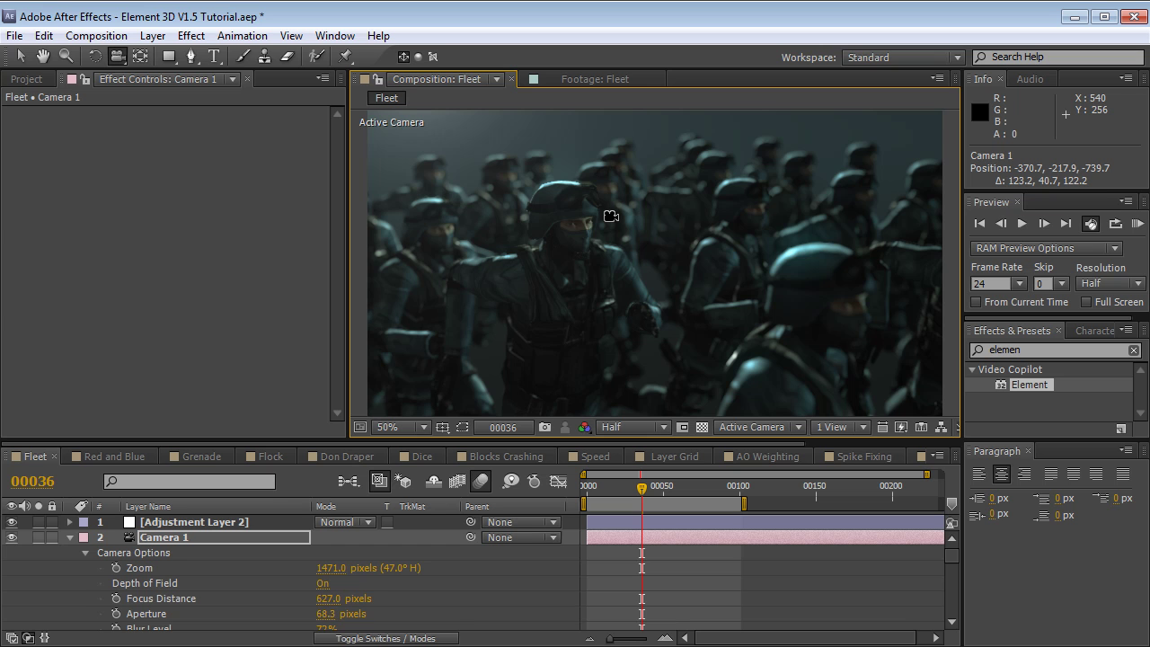
scroll(593, 246, up, 3)
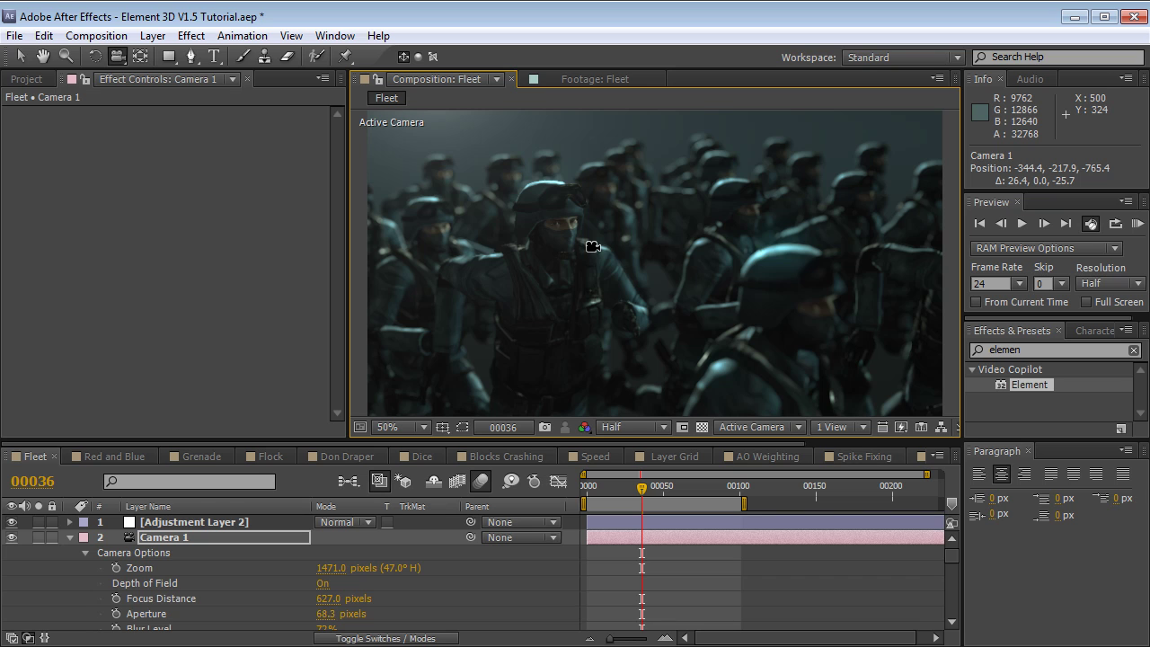
click(68, 536)
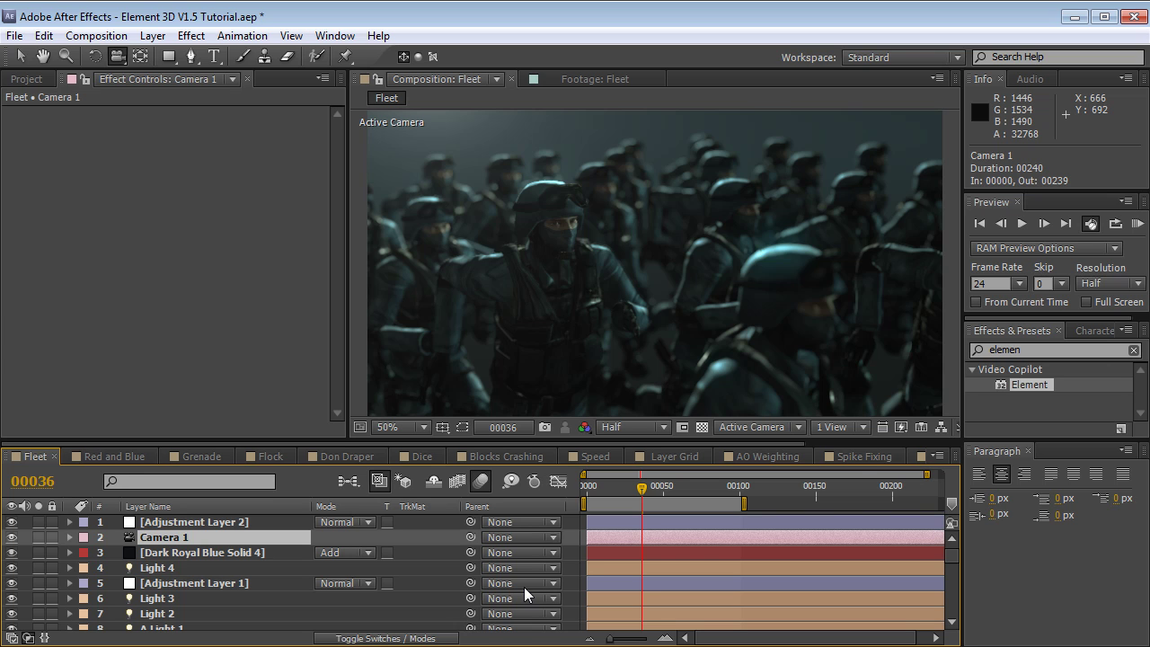
Examine the Noise and Glow effects on Adjustment Layer 2 and select Dark Royal Blue Solid 4.
click(240, 524)
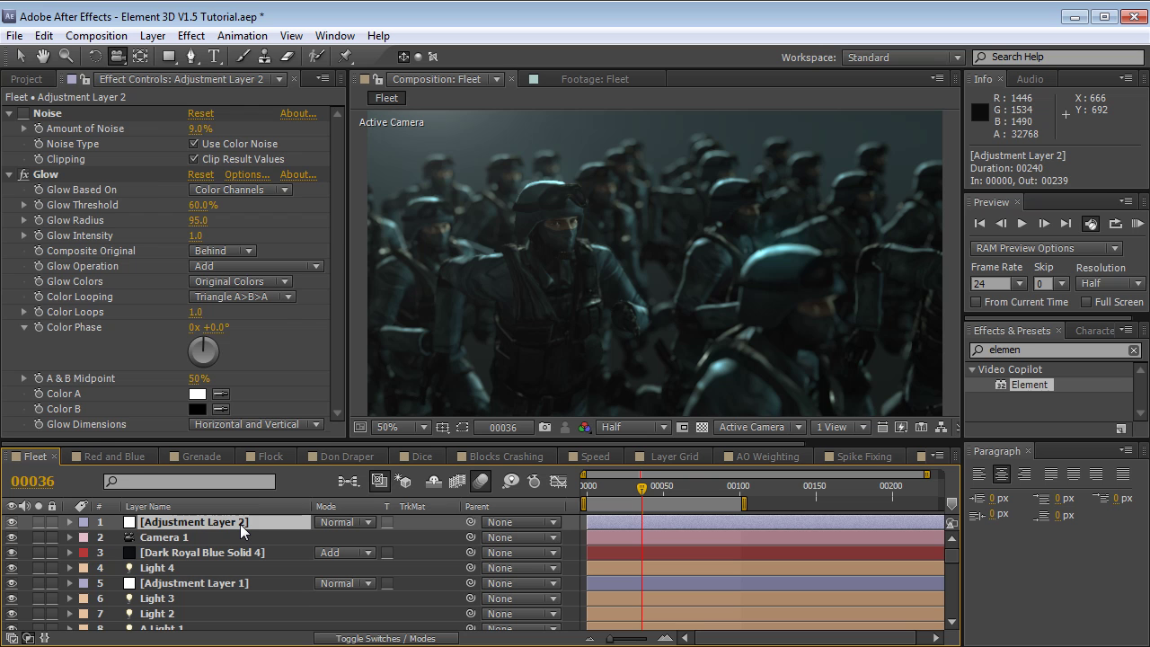
click(202, 553)
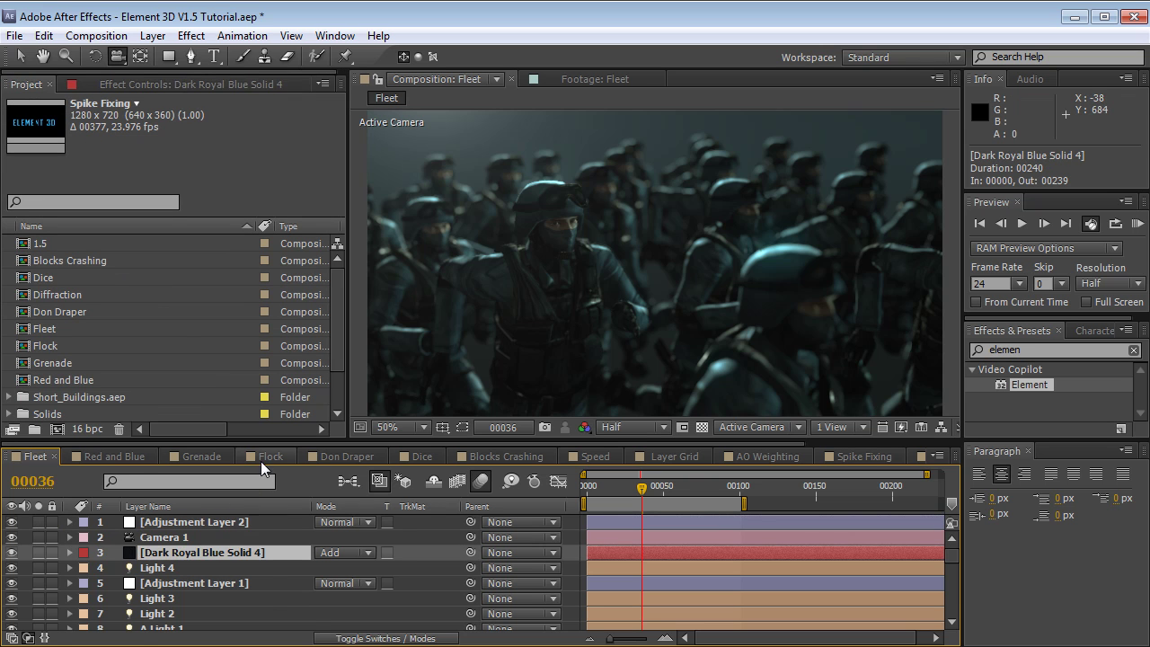
Open the Flock composition, bring the camera close to the birds and scrub the timeline to examine their wing animation.
click(265, 456)
drag(537, 304, 572, 308)
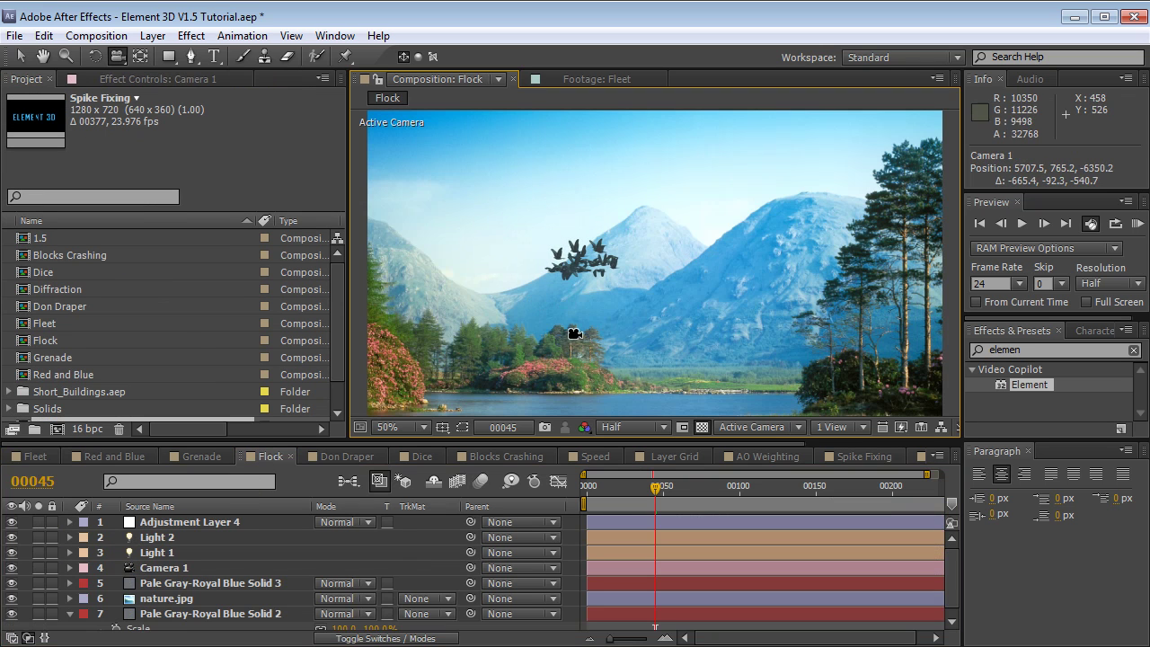
drag(606, 483, 671, 485)
drag(577, 299, 632, 296)
mouse_move(672, 485)
mouse_down()
mouse_move(617, 485)
mouse_move(660, 487)
mouse_up()
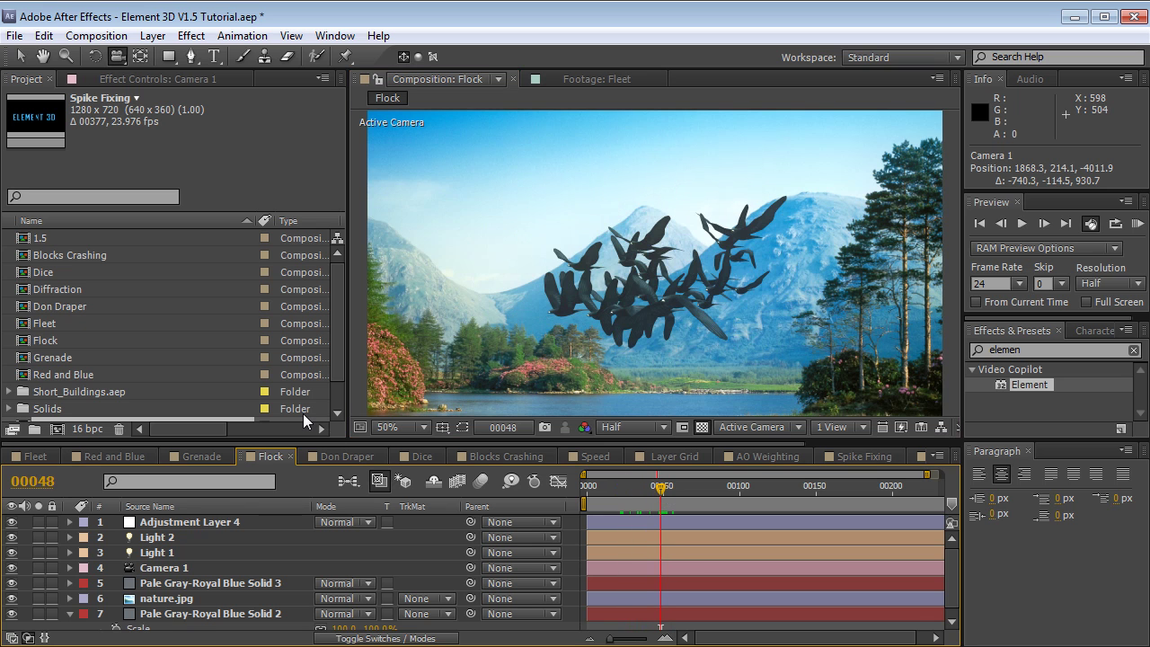
mouse_move(629, 296)
mouse_down()
mouse_move(647, 310)
mouse_move(619, 308)
mouse_up()
drag(624, 486, 669, 495)
drag(628, 301, 620, 307)
drag(584, 362, 604, 344)
drag(629, 488, 680, 486)
drag(584, 305, 555, 297)
Open Scene Setup for Pale Gray-Royal Blue Solid 3 and bring up the baked animation settings of the Animated Bird0 model.
click(178, 582)
click(147, 84)
click(105, 158)
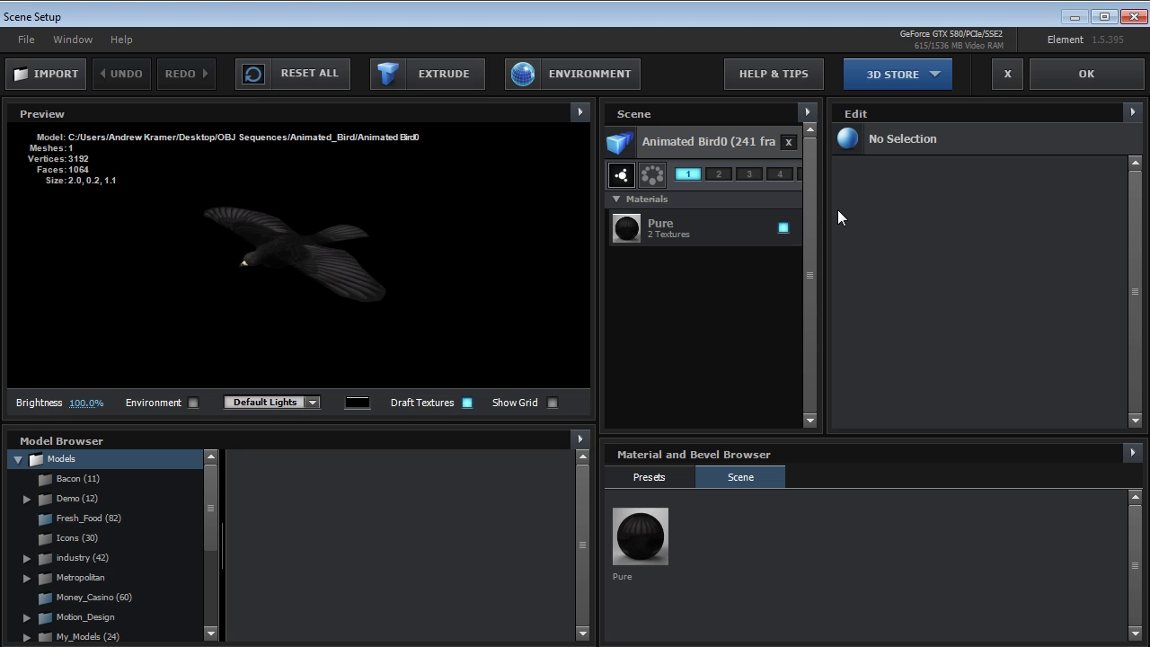
click(689, 141)
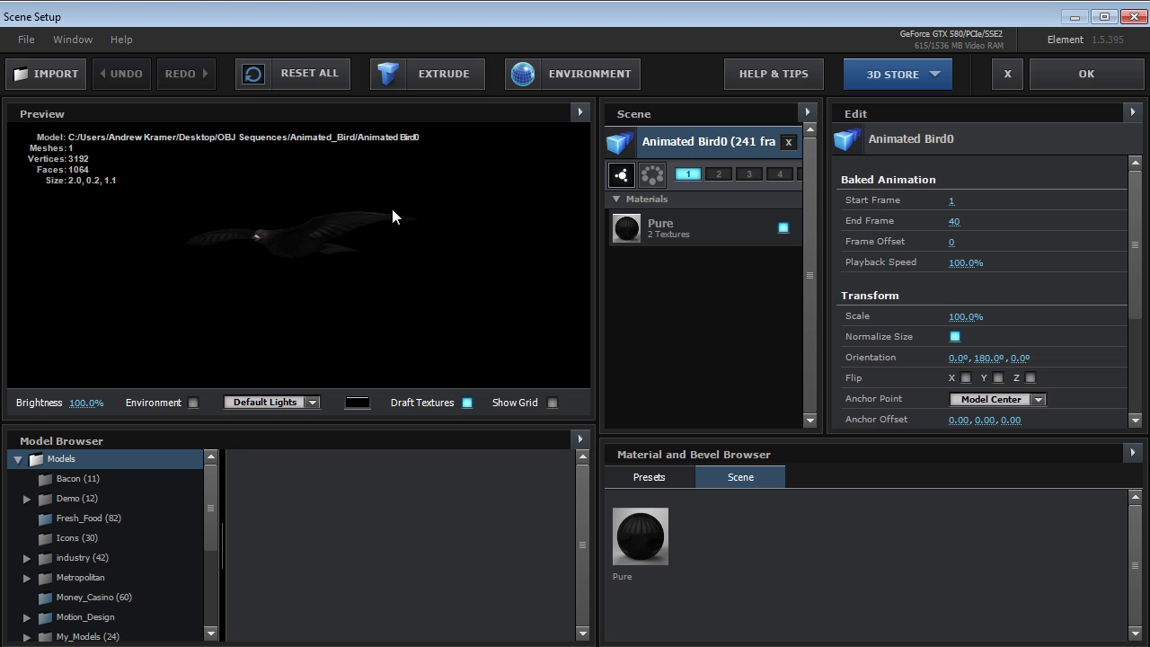
Set the Scene Setup preview background to gray 585858 and accept the scene.
click(357, 401)
click(194, 462)
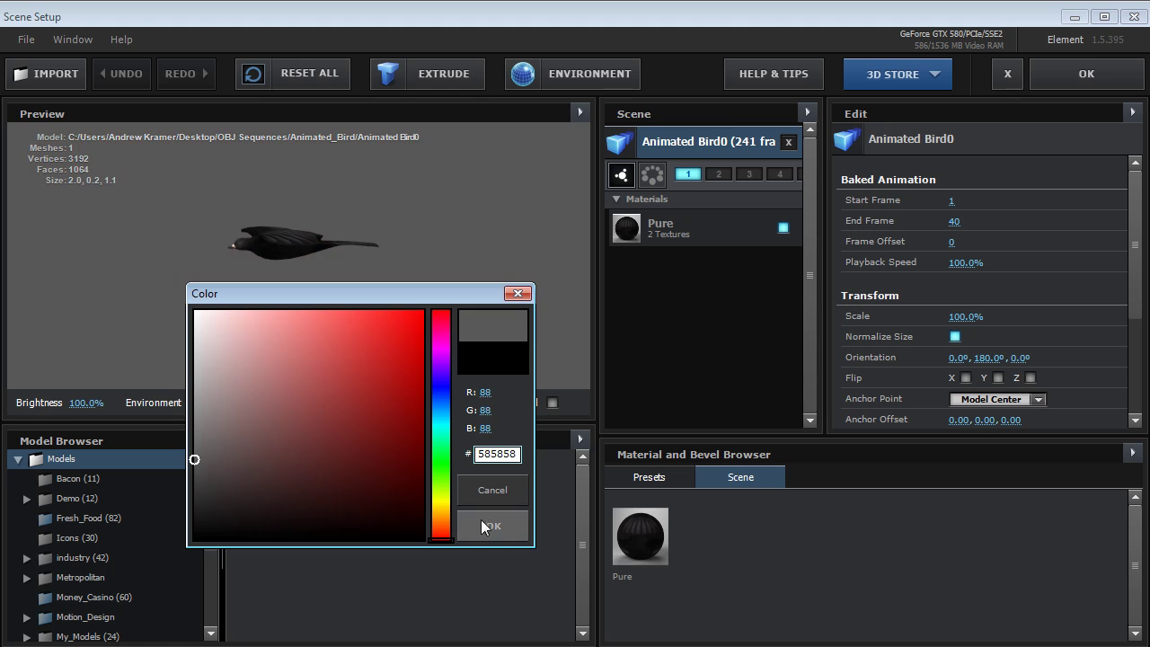
click(488, 525)
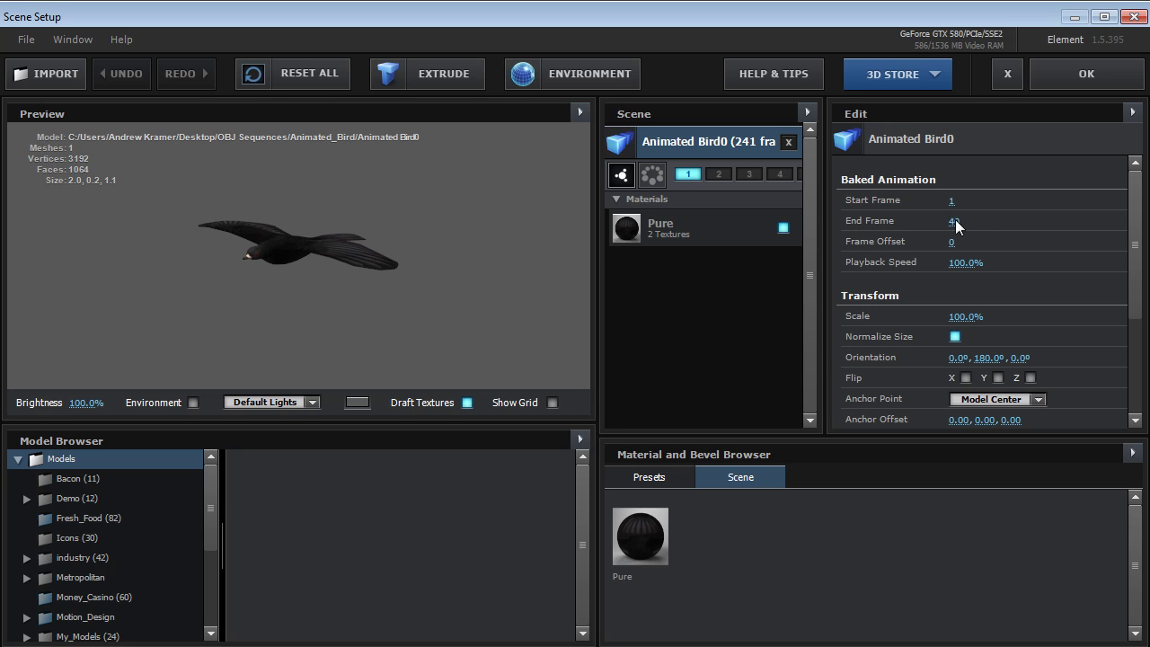
click(1041, 87)
Try a replicator Position Z of -3880 on the bird flock at frame 102, undo it and try adjusting Scatter.
drag(634, 493, 741, 496)
mouse_move(334, 172)
mouse_down()
mouse_move(337, 197)
mouse_move(331, 181)
mouse_up()
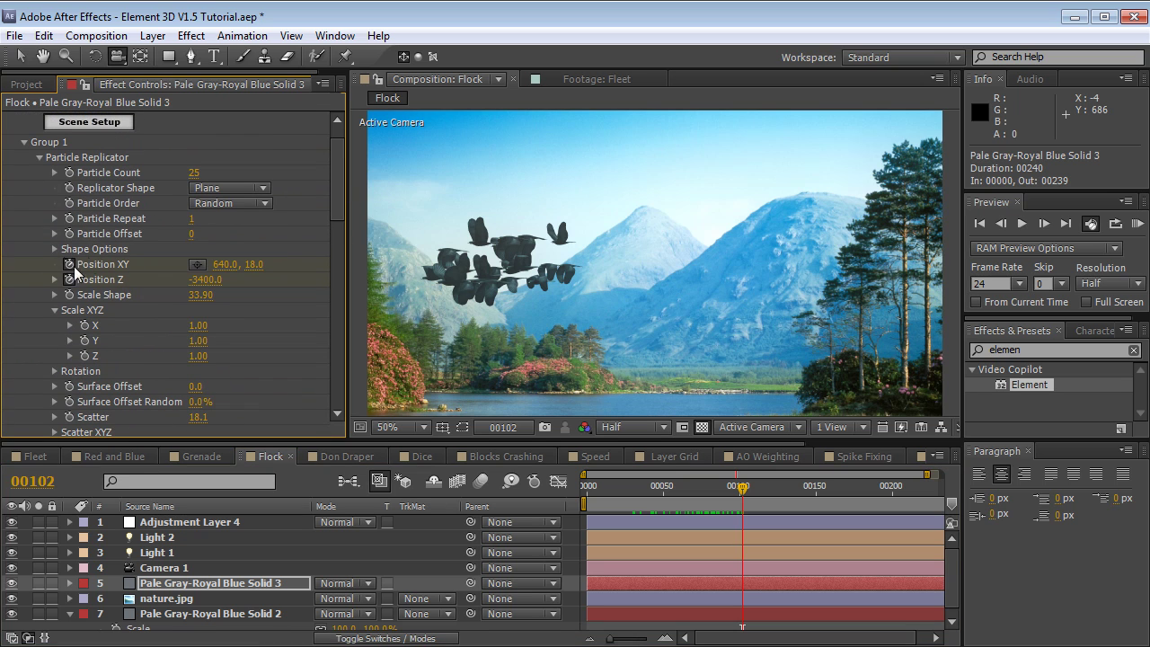
drag(203, 288, 156, 277)
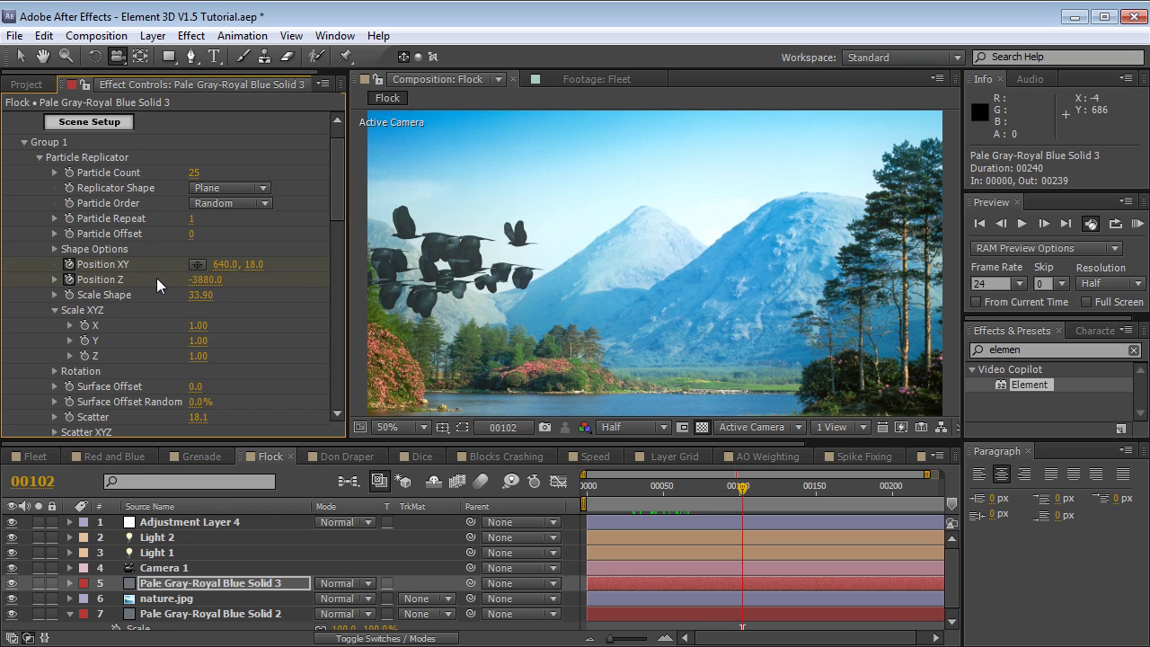
drag(334, 192, 333, 246)
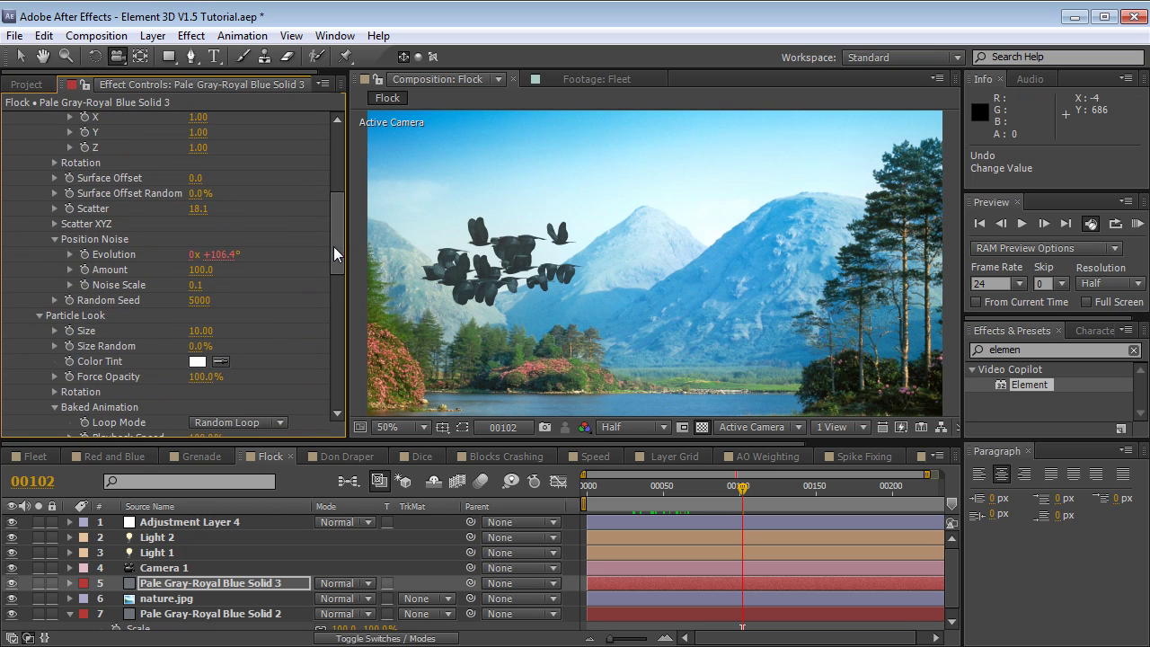
drag(197, 208, 1143, 265)
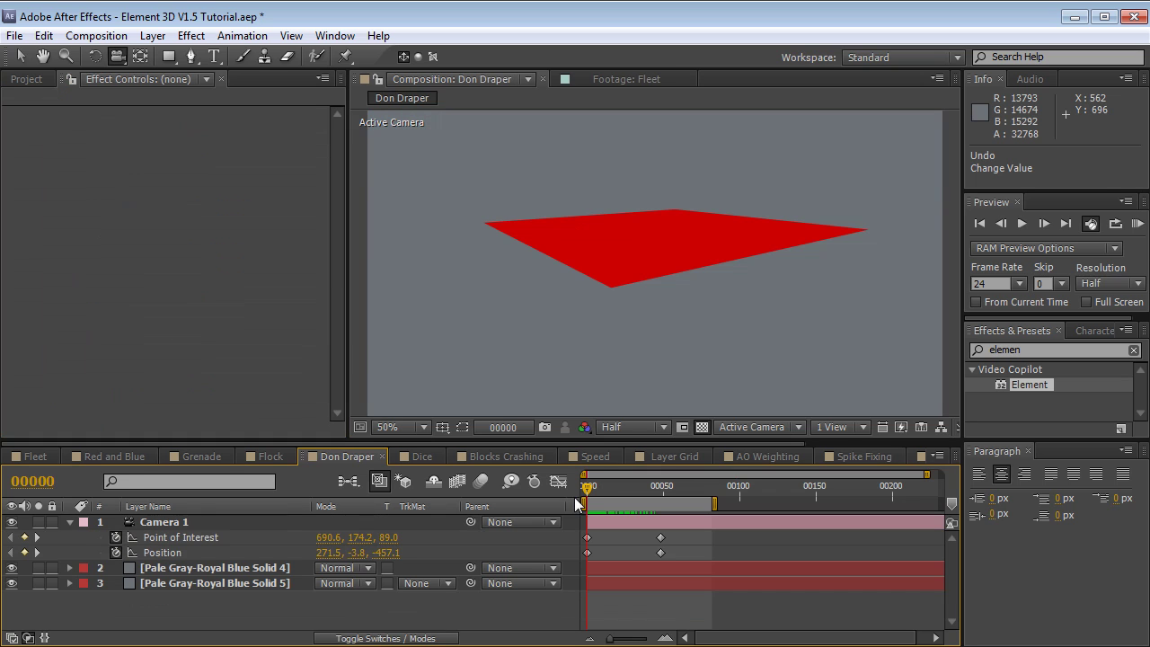
Orbit the camera around the red cloth in the Don Draper composition and scrub its draping animation.
drag(590, 492, 652, 486)
drag(599, 284, 638, 220)
drag(661, 486, 636, 486)
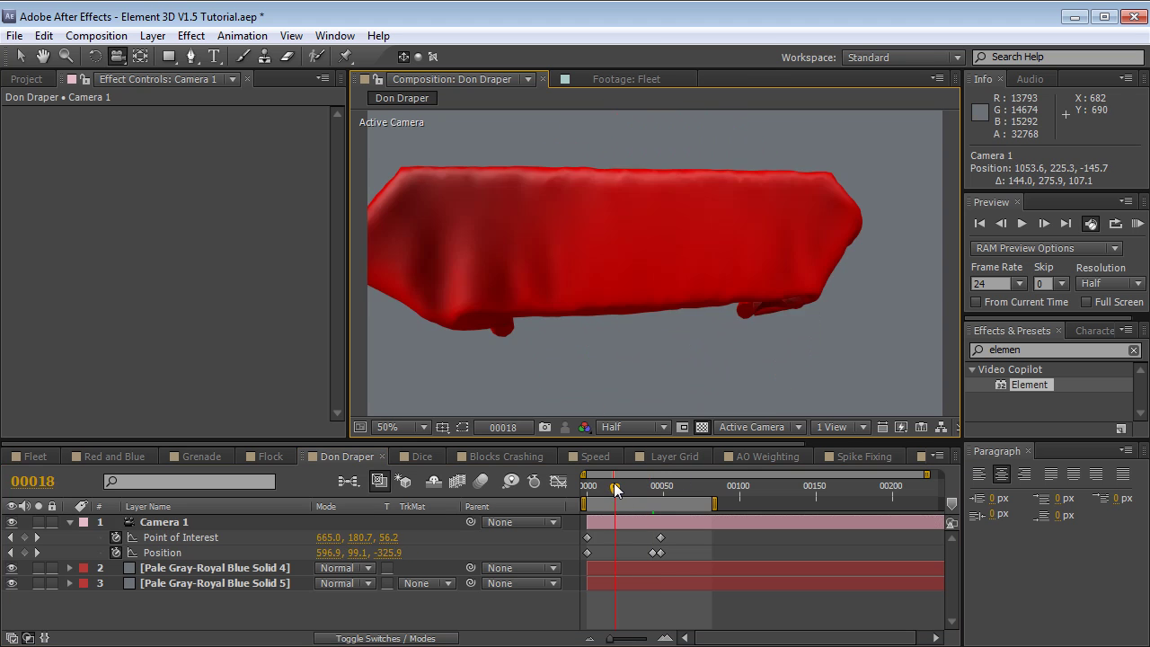
drag(669, 206, 680, 279)
drag(624, 496, 599, 492)
Set the cloth's Group 1 baked animation loop mode to Freeze at End and examine the drape at frame 147.
click(190, 570)
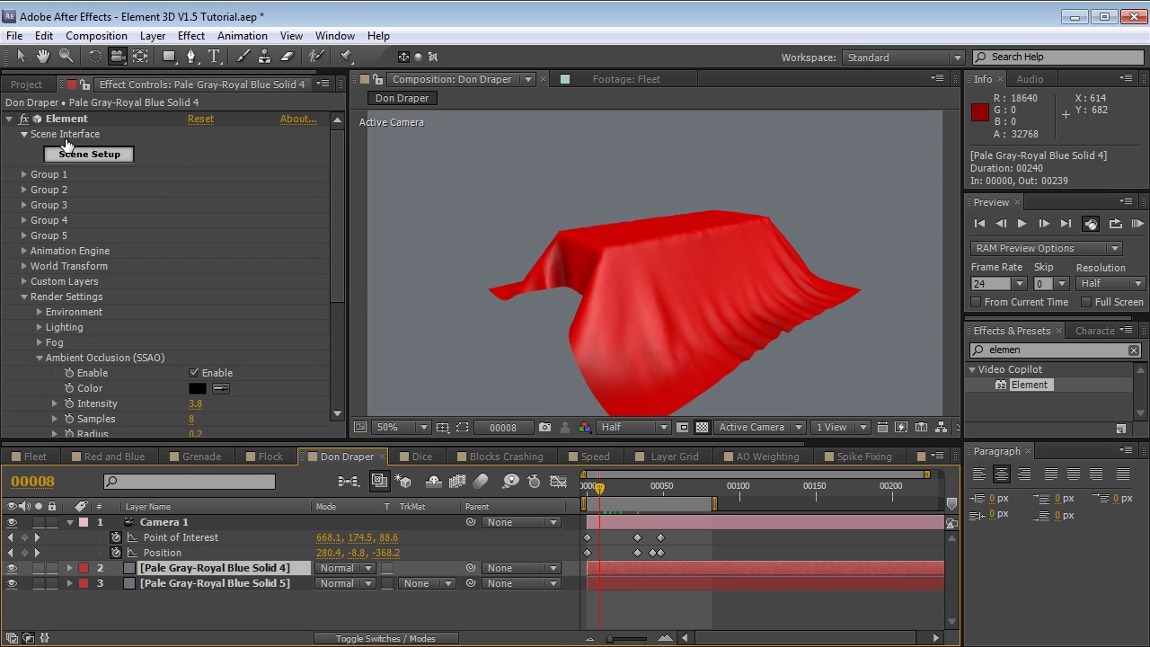
click(27, 175)
click(39, 205)
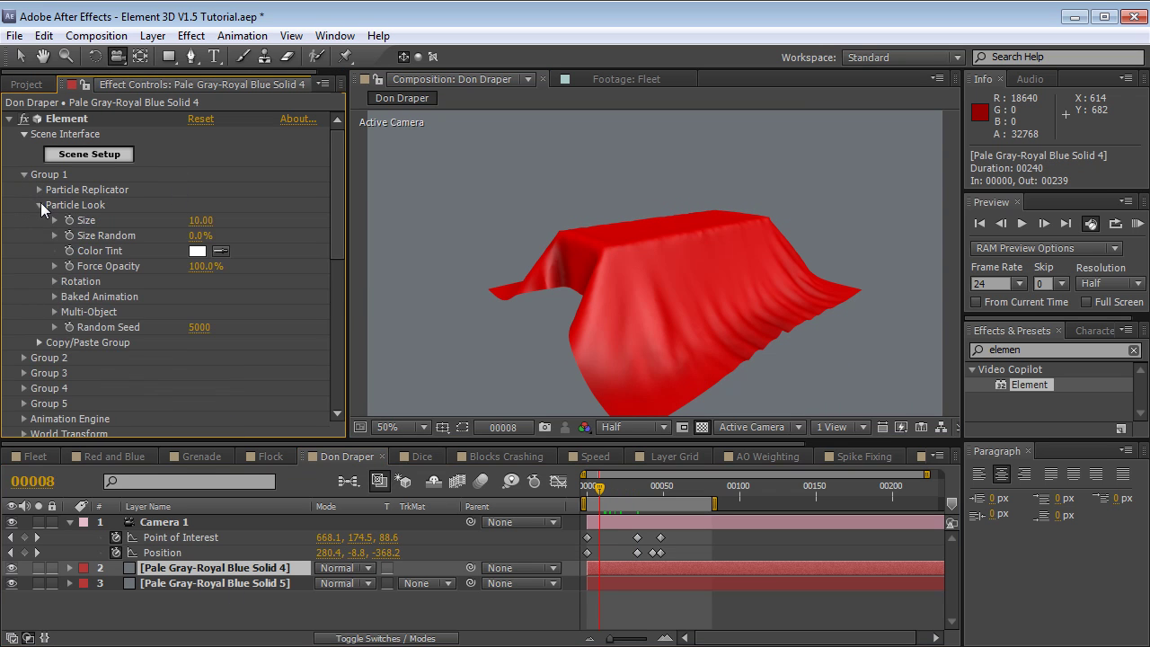
click(55, 297)
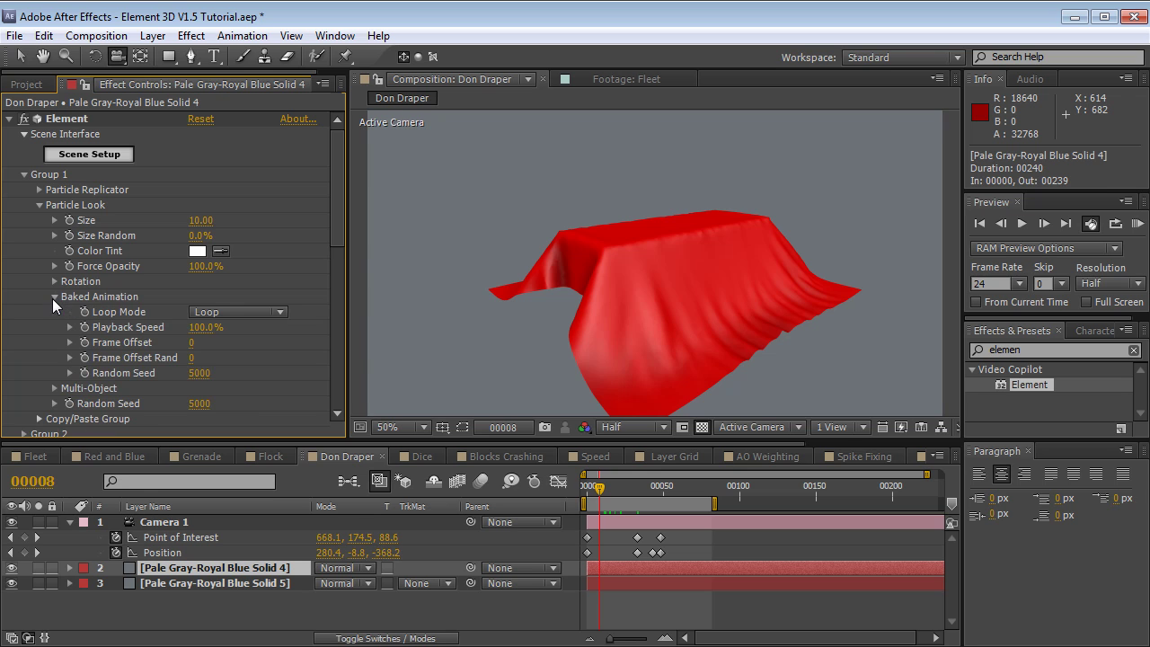
click(231, 315)
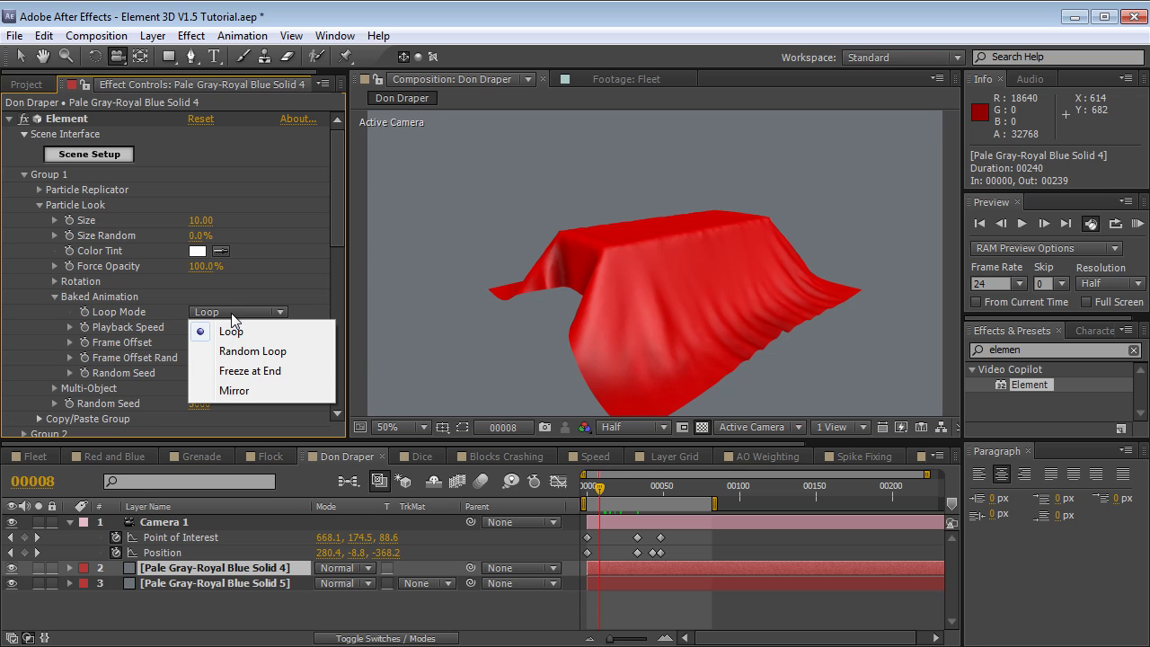
click(258, 371)
drag(600, 489, 840, 507)
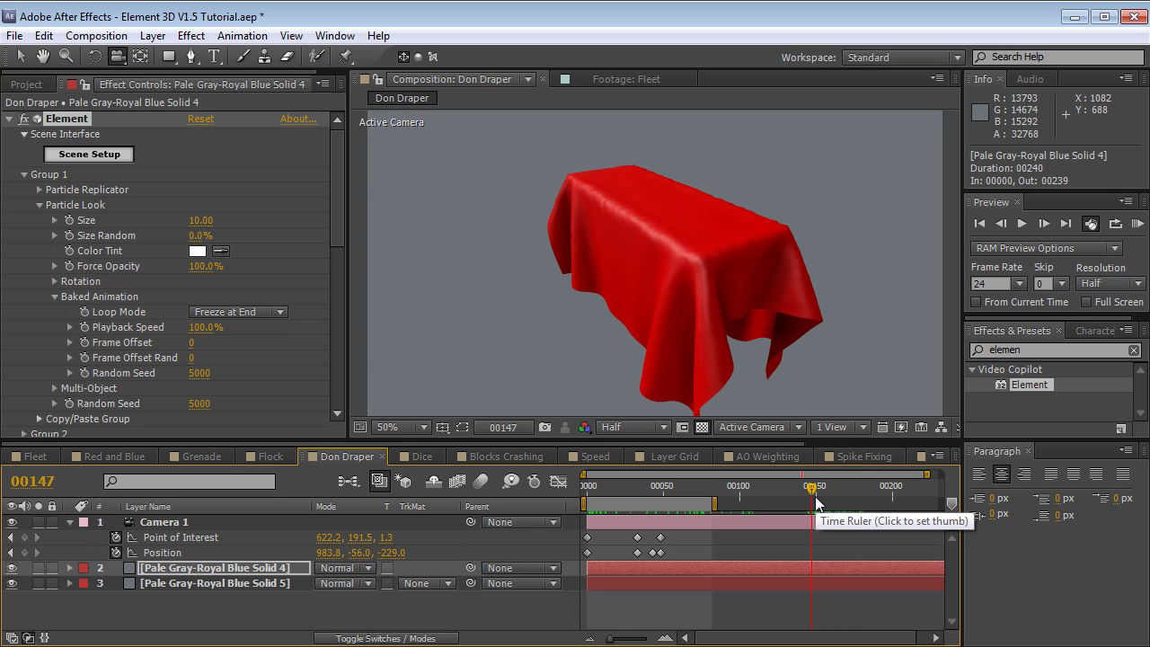
drag(731, 397, 638, 287)
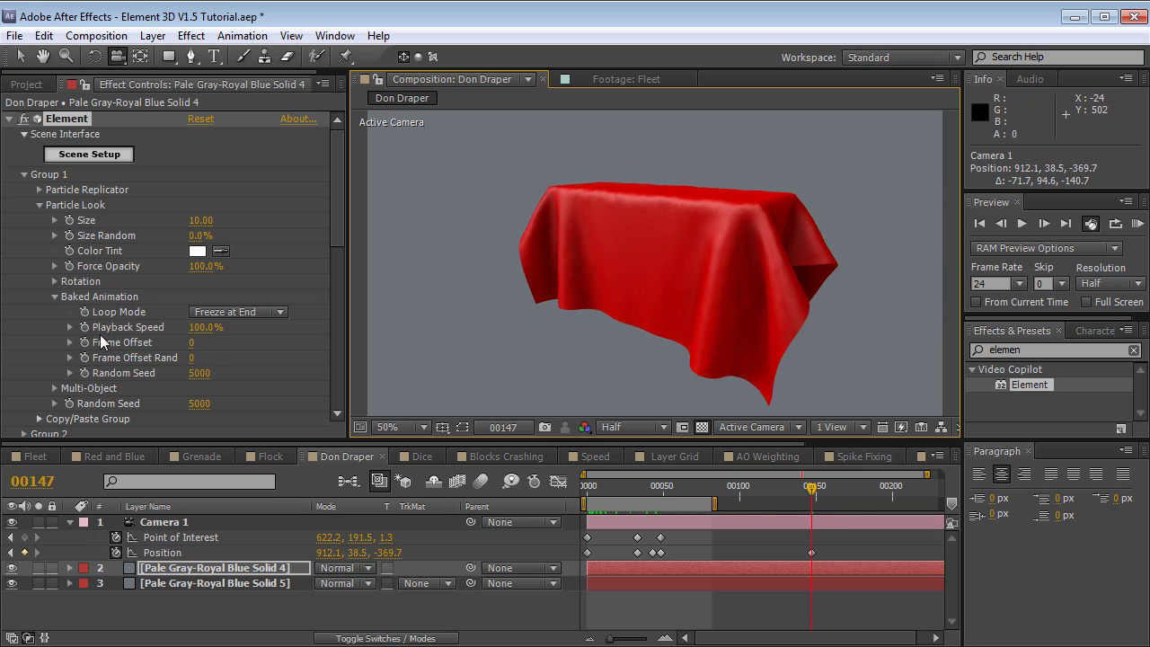
Keyframe the cloth's baked animation Playback Speed at frame 25 with a value of 0%.
drag(650, 490, 628, 501)
click(83, 327)
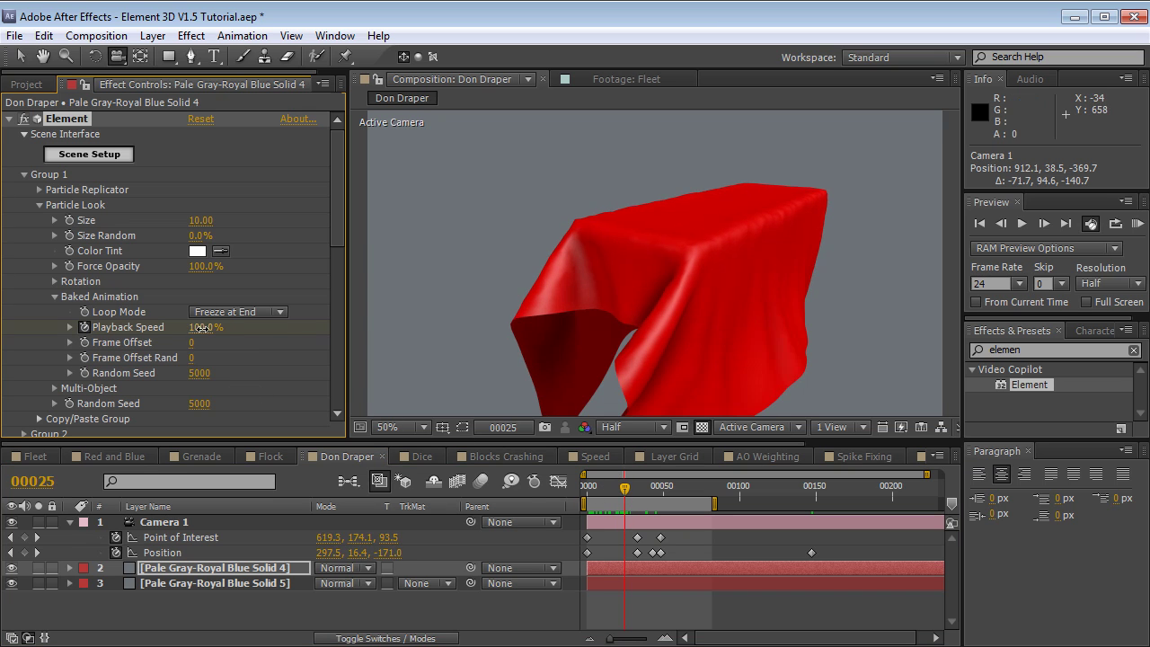
text(0)
key(Return)
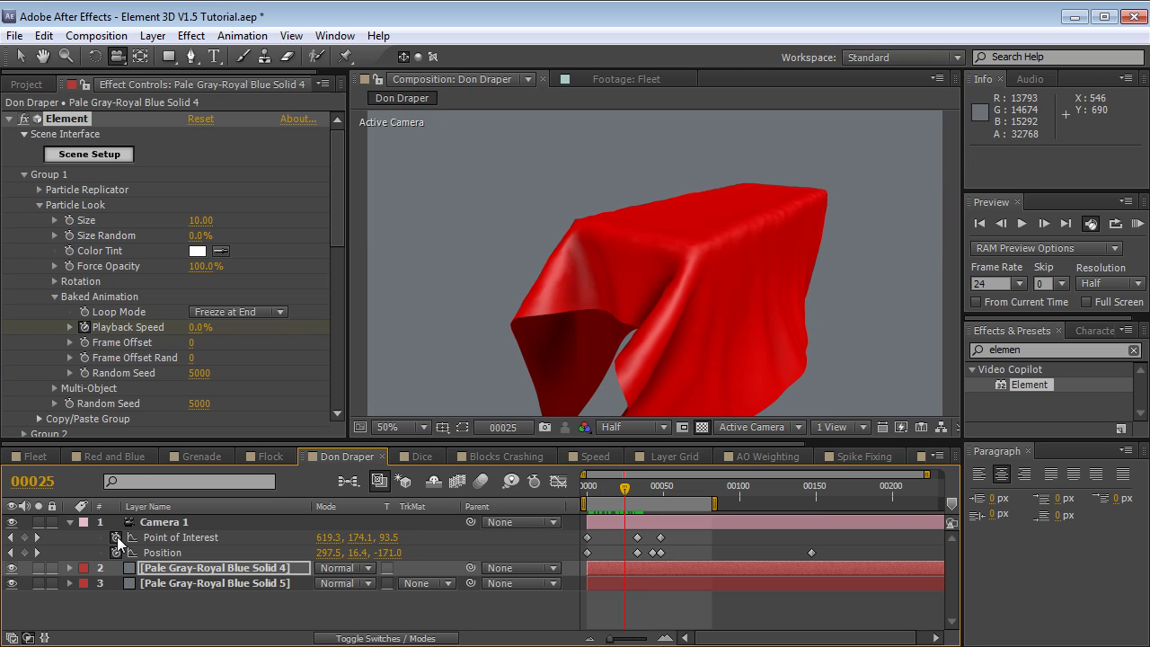
Remove Camera 1's Point of Interest and Position keyframes, reframe the cloth and scrub its animation to frame 34.
click(116, 538)
click(117, 553)
drag(658, 297, 633, 334)
drag(595, 487, 637, 489)
click(215, 568)
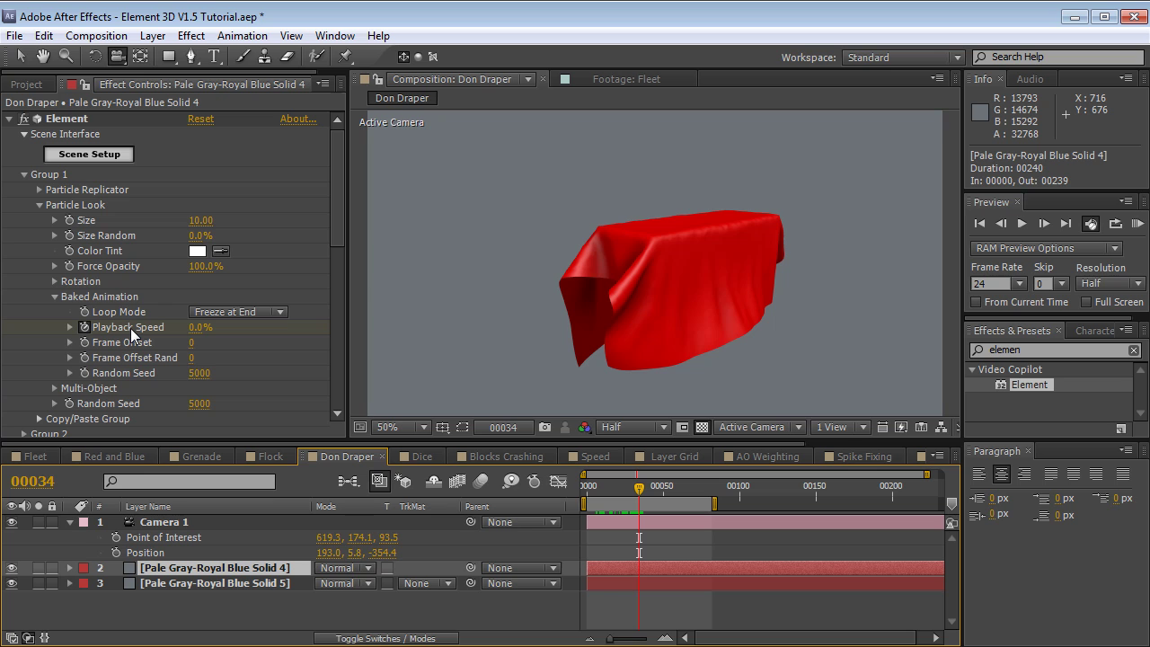
Open the Dice composition, collapse its upper layers and open Scene Setup for Pale Gray-Royal Blue Solid 6.
click(419, 456)
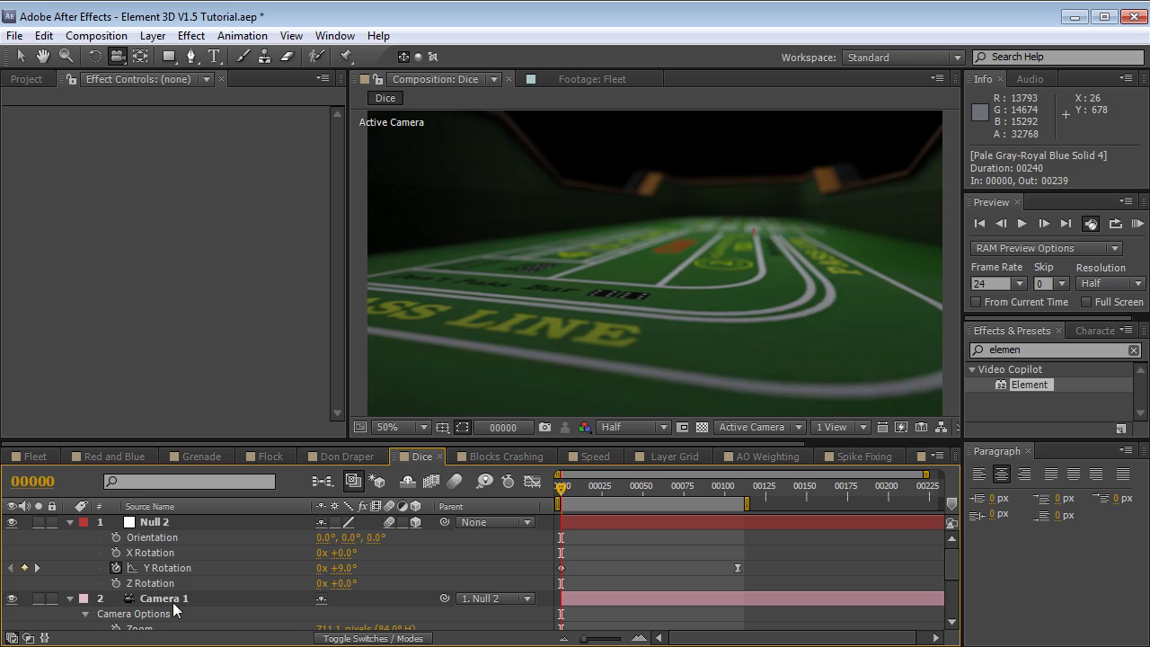
click(70, 521)
click(69, 537)
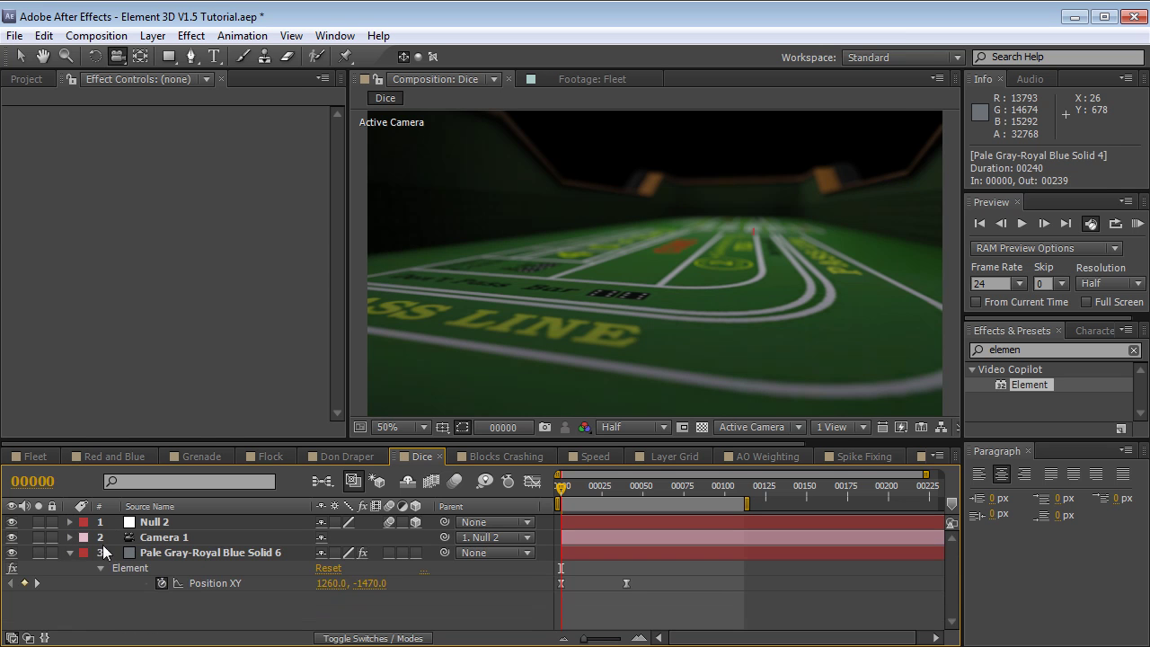
click(135, 553)
click(99, 153)
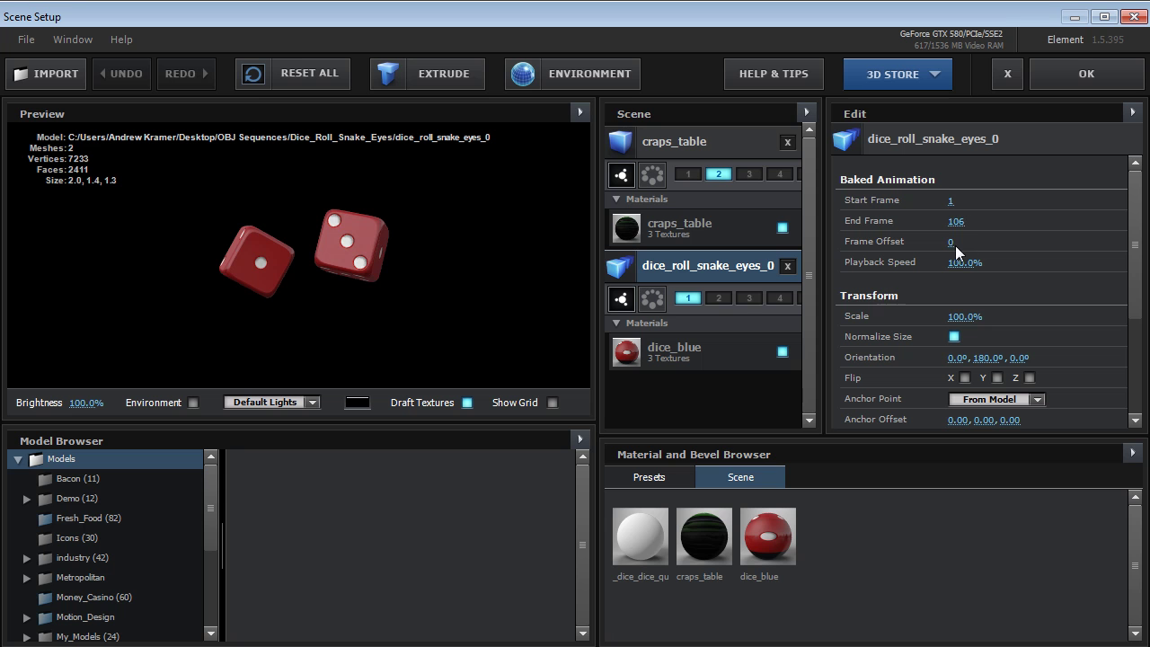
Set the dice_roll_snake_eyes_0 Frame Offset to 1, accept the scene and preview the dice roll.
mouse_move(953, 245)
mouse_down()
mouse_move(966, 244)
mouse_move(943, 246)
mouse_up()
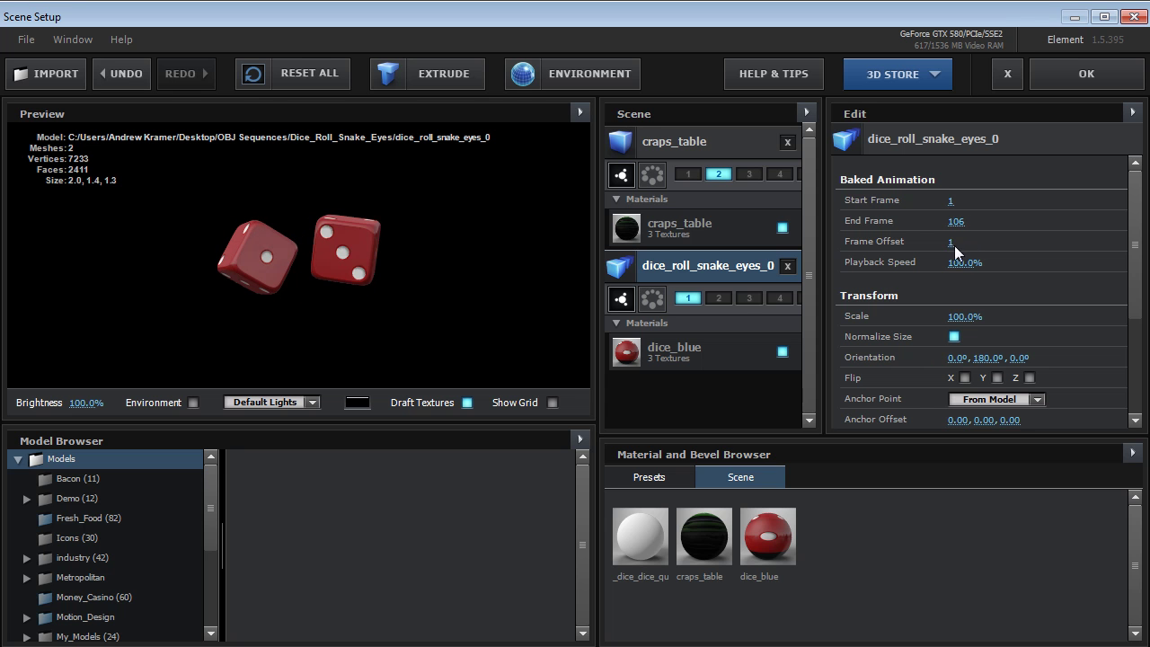
click(1068, 74)
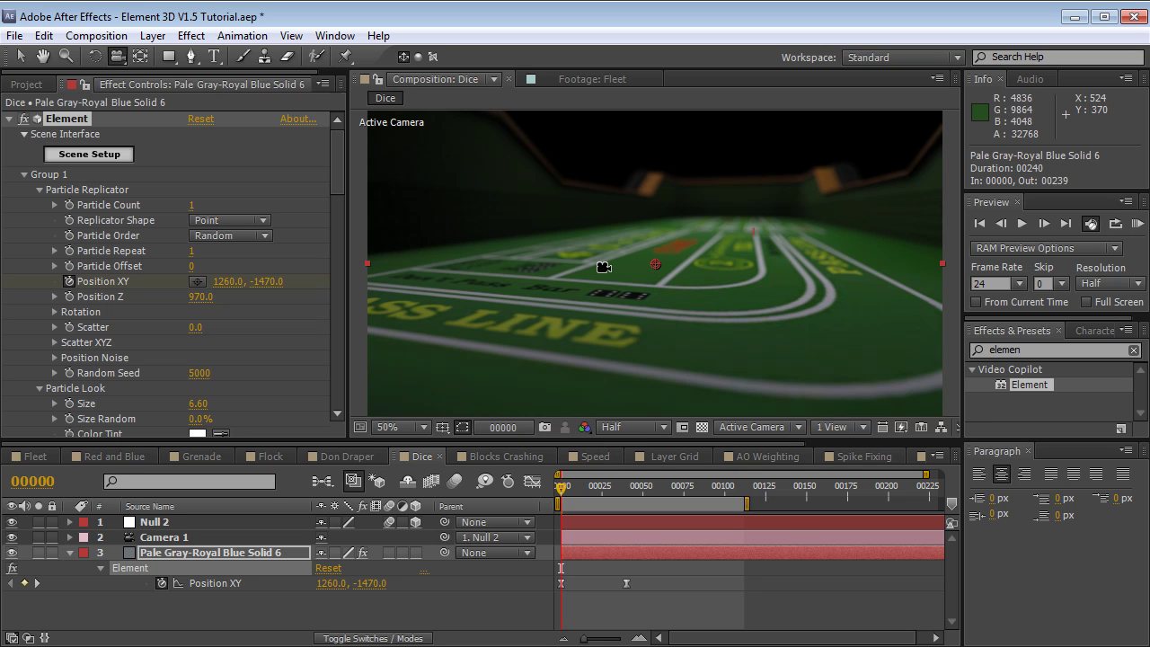
key(KP_0)
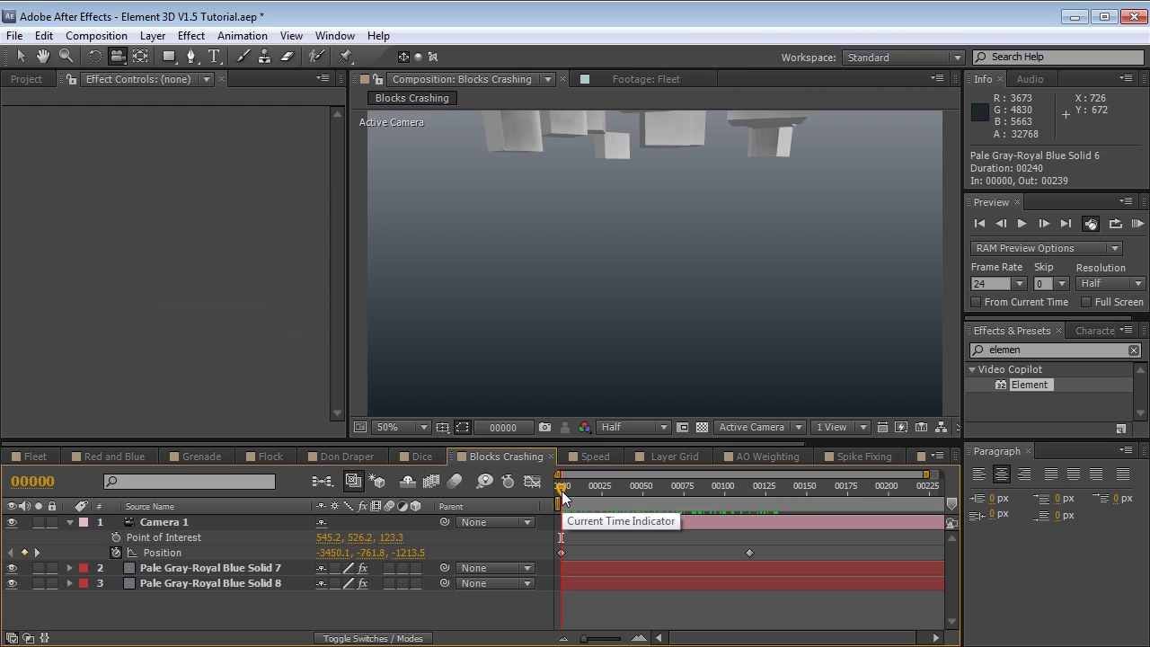
Scrub Blocks Crashing to frame 99 and replace the Element effect on Pale Gray-Royal Blue Solid 7 with a fresh one.
drag(561, 491, 720, 503)
key(ctrl+Down)
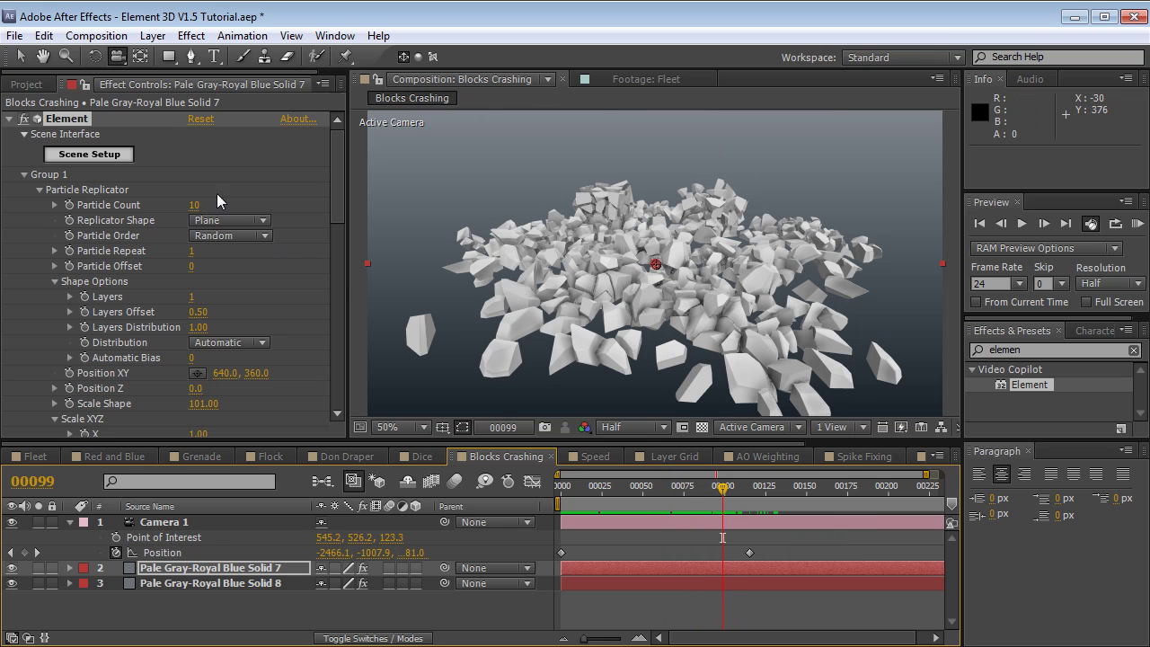
click(70, 121)
key(Delete)
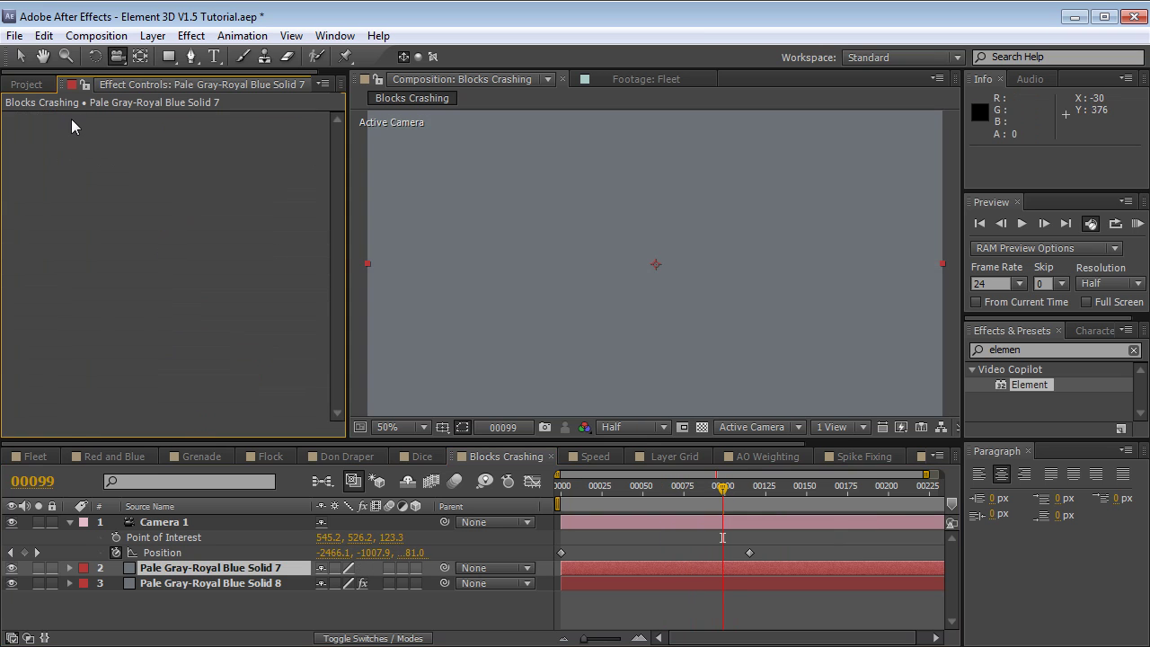
drag(1038, 387, 632, 566)
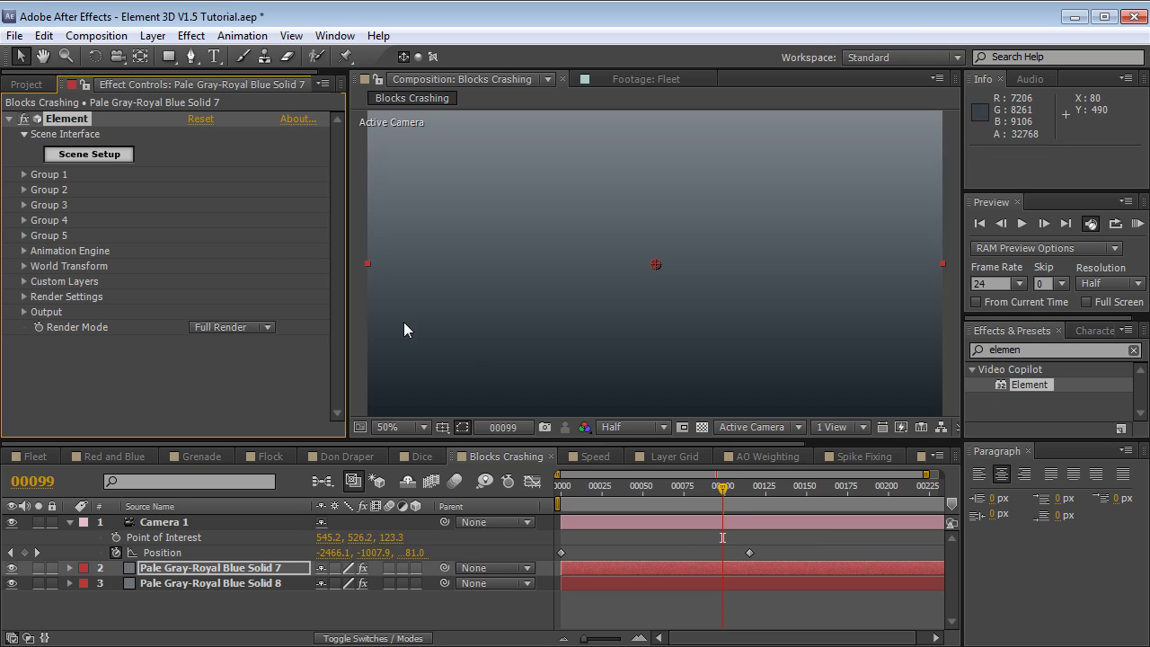
Open Scene Setup and import the crash OBJ files as a 3D sequence, starting from crash0.obj in the crash folder.
click(93, 154)
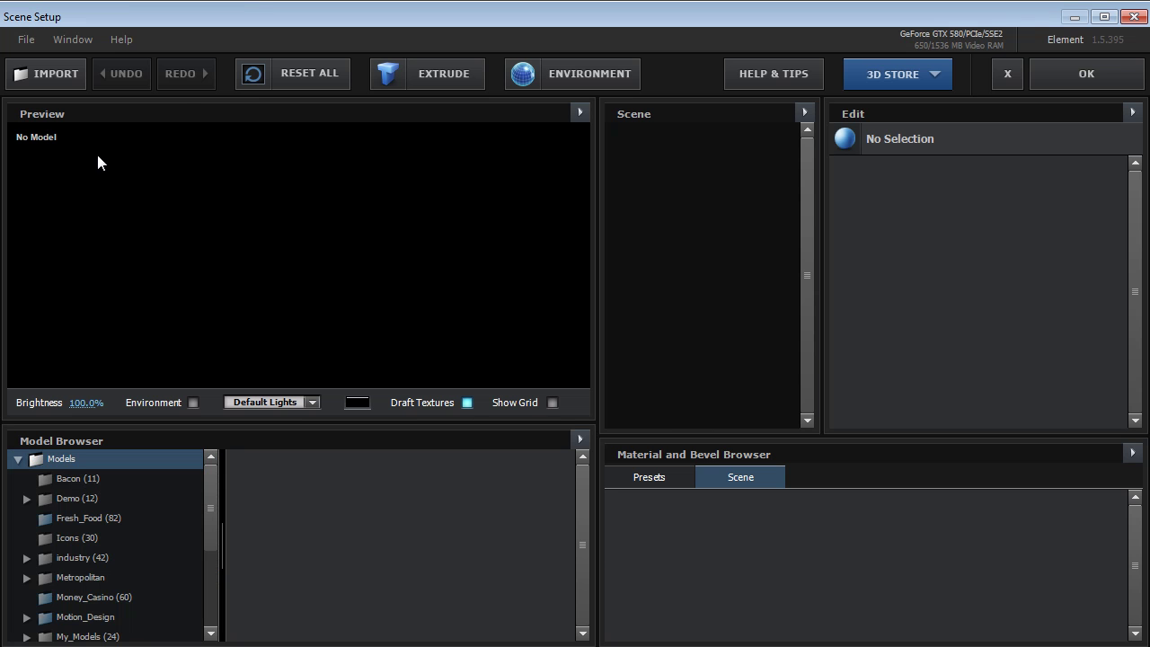
click(27, 41)
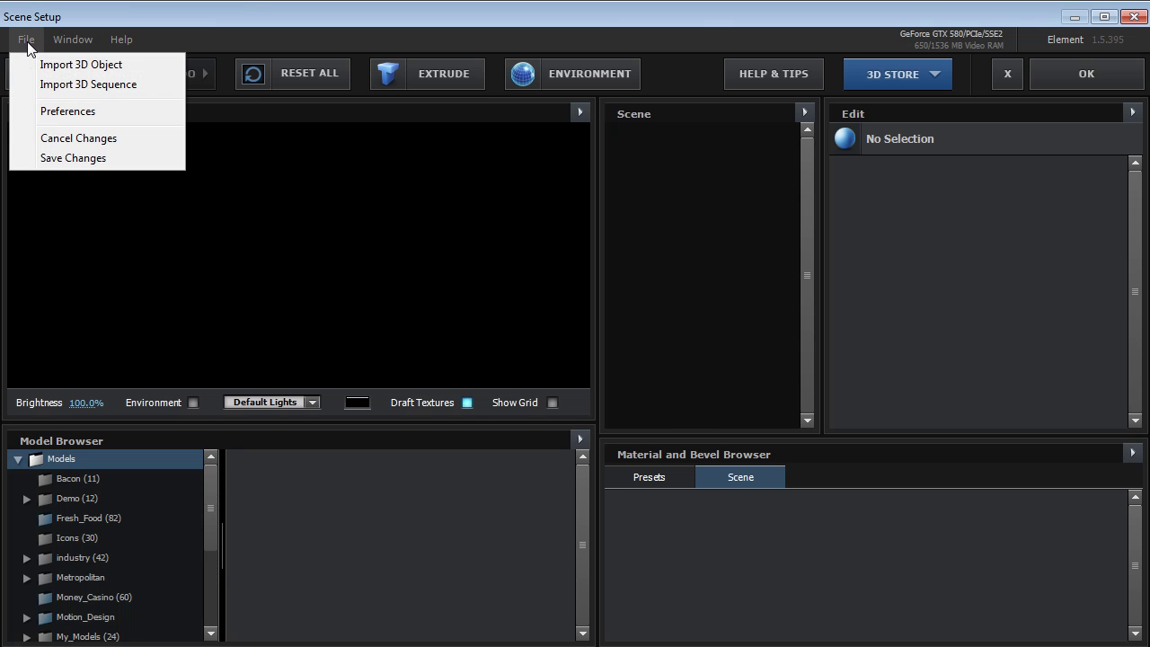
click(114, 85)
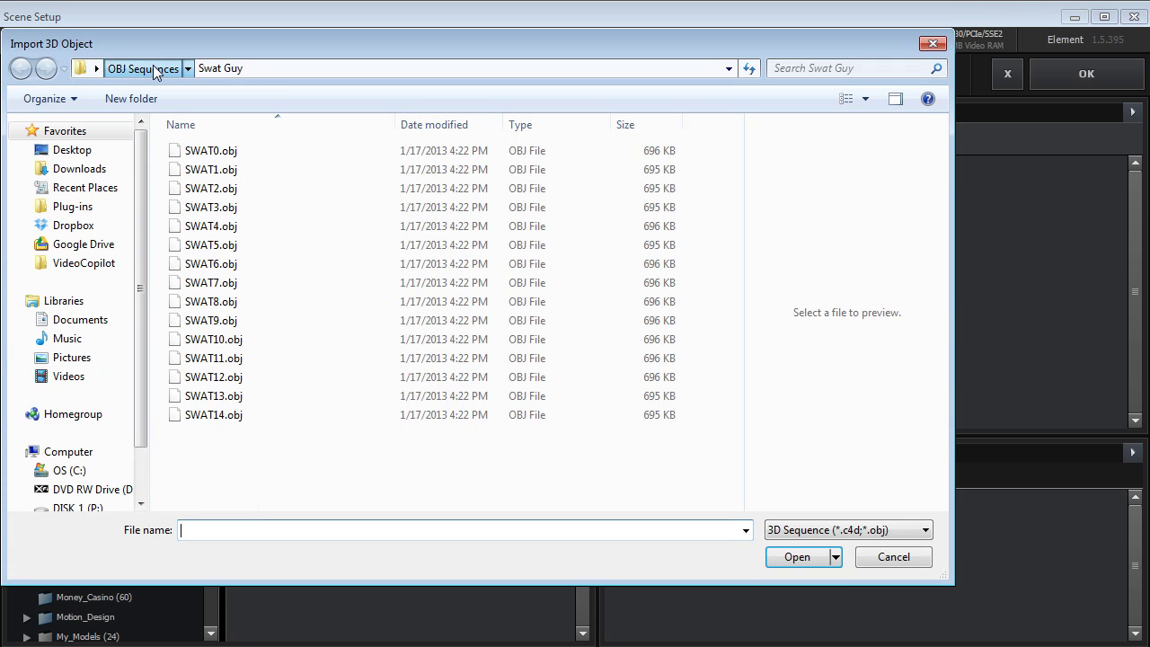
click(148, 69)
double_click(184, 210)
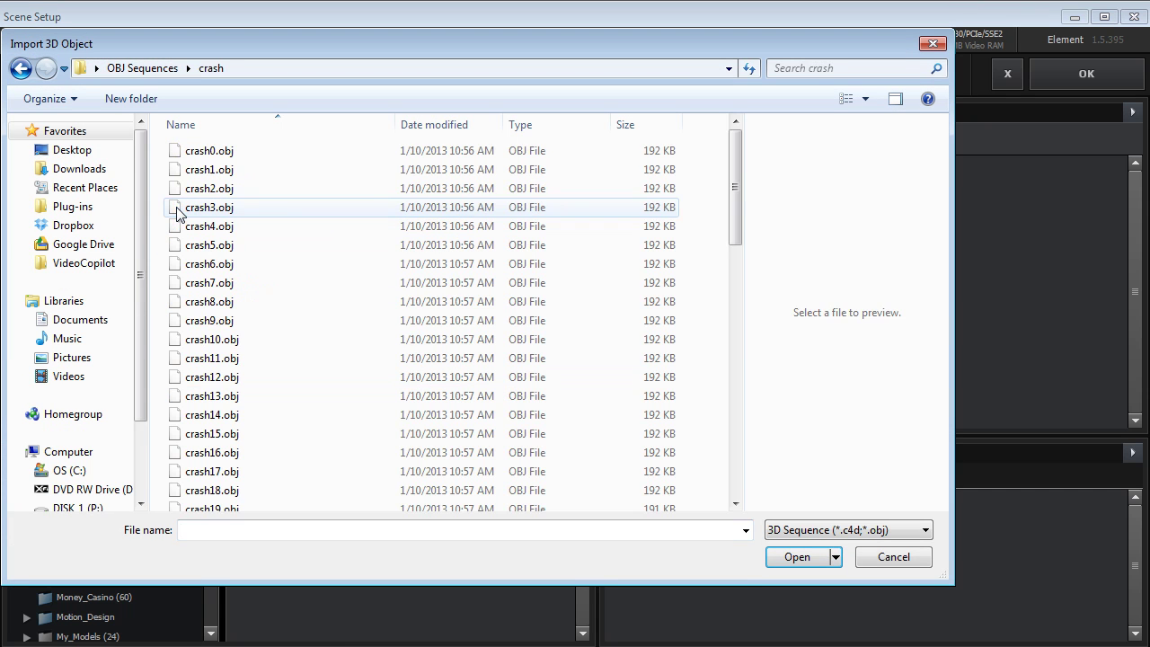
click(189, 155)
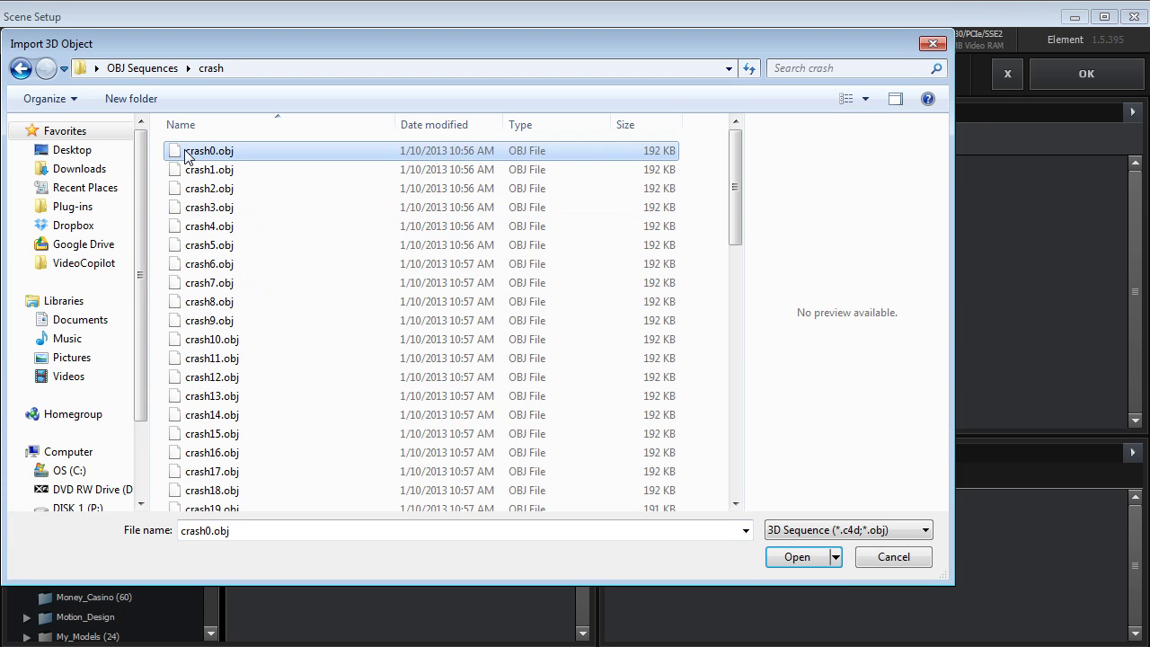
click(797, 556)
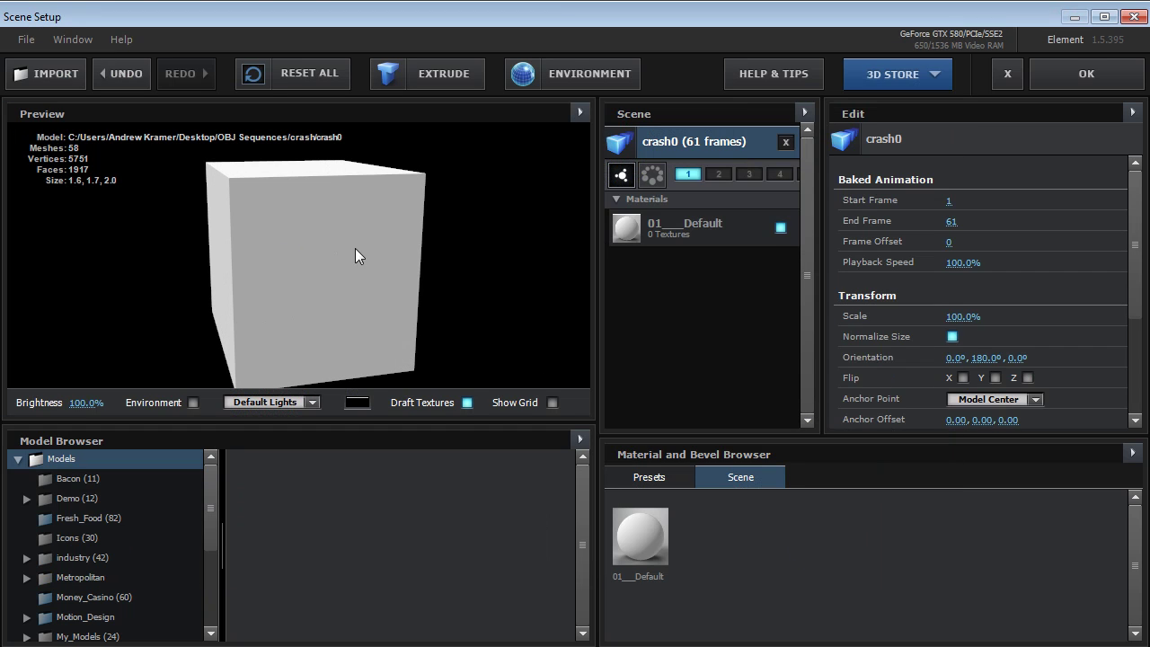
Set the crash0 model's Anchor Point to From Model, check it against the preview grid and accept the scene.
scroll(1131, 287, down, 3)
click(988, 280)
click(1021, 309)
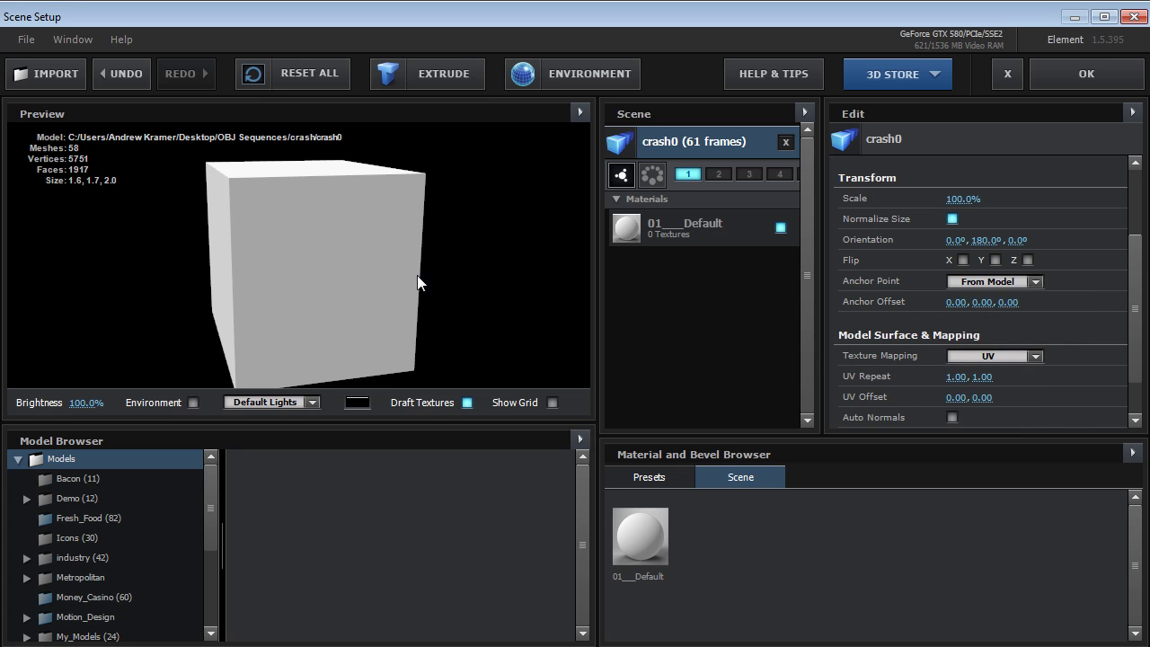
drag(351, 243, 471, 209)
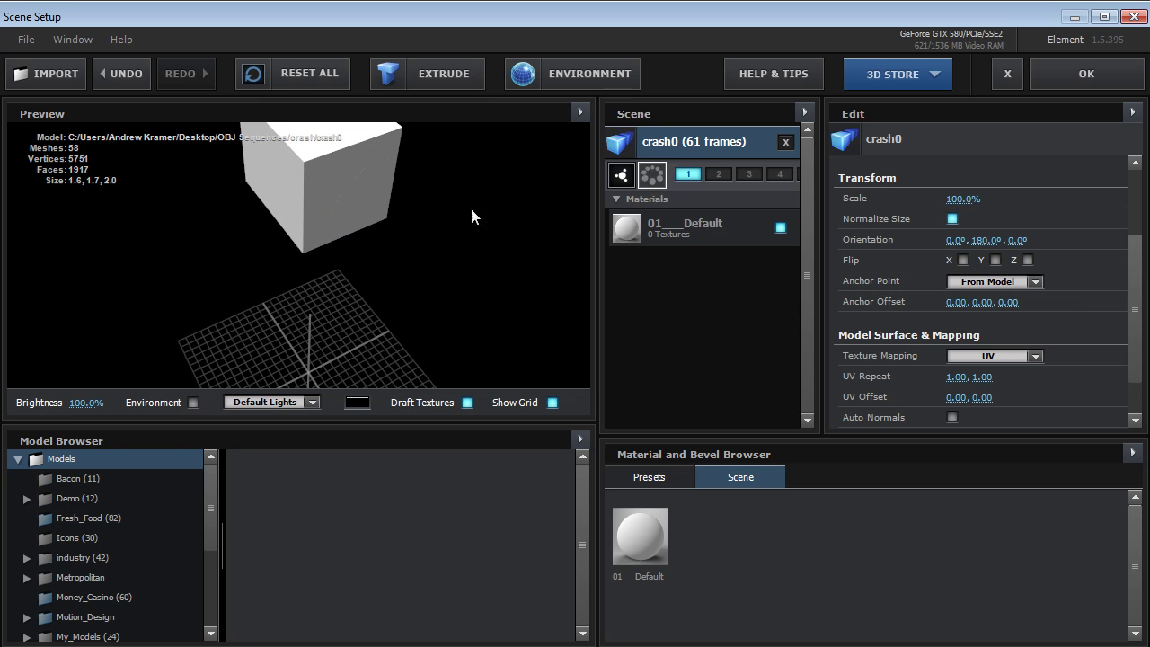
click(1076, 78)
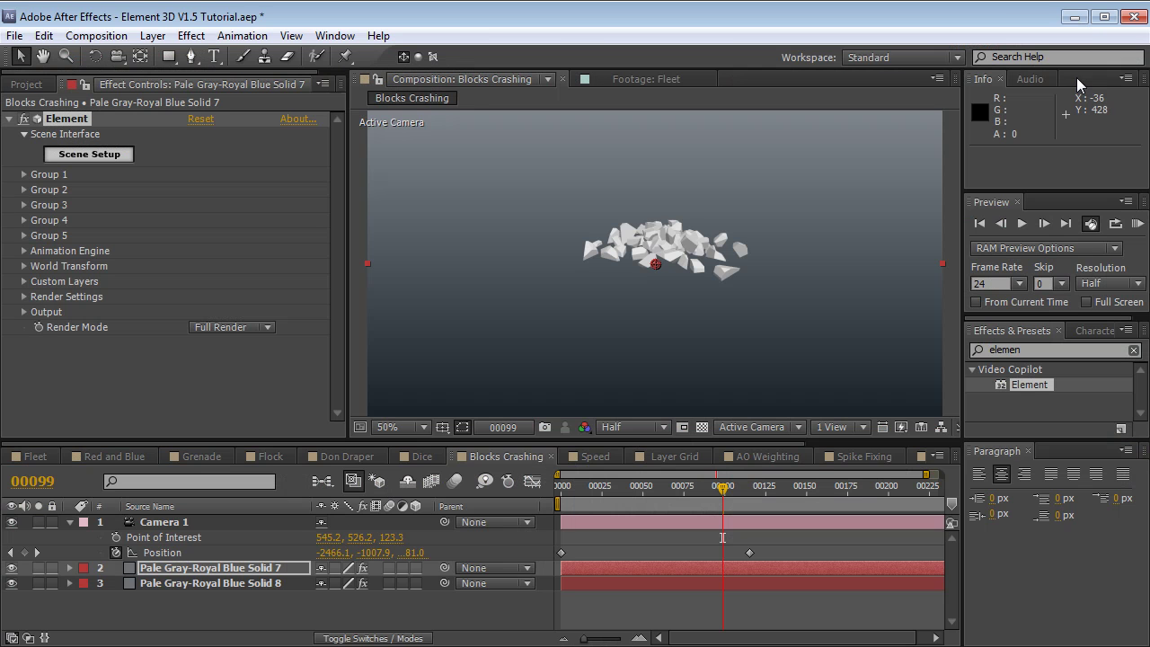
Set Group 1's Baked Animation Loop Mode to Freeze at End and scrub the crash to frame 69.
drag(602, 483, 715, 511)
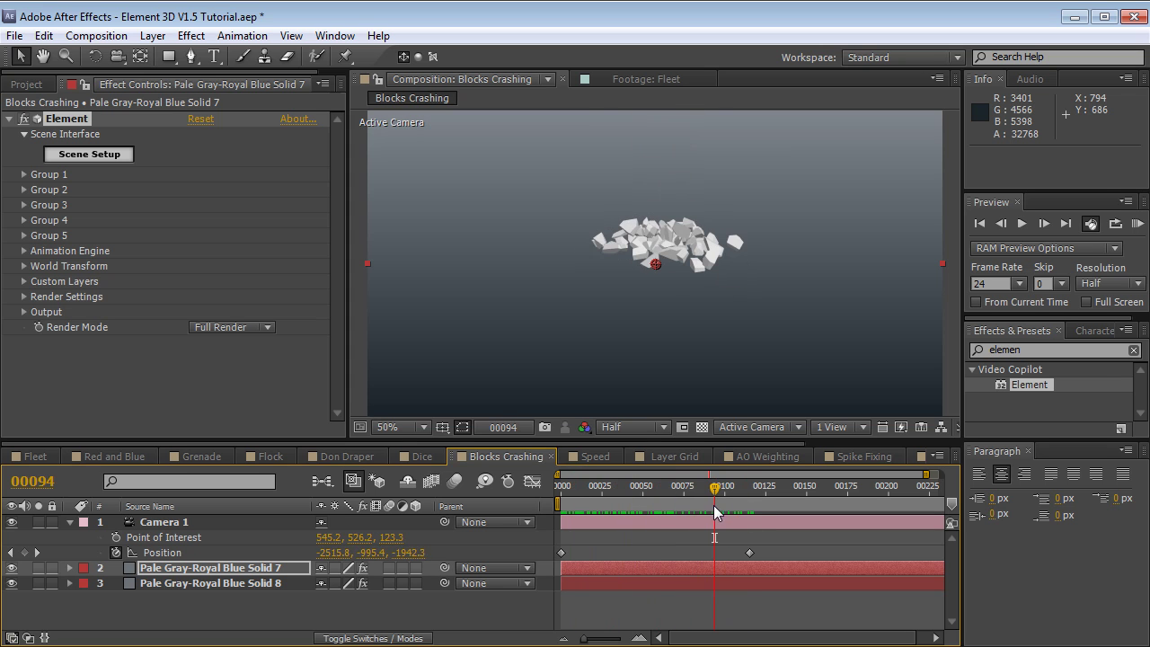
click(24, 174)
click(40, 204)
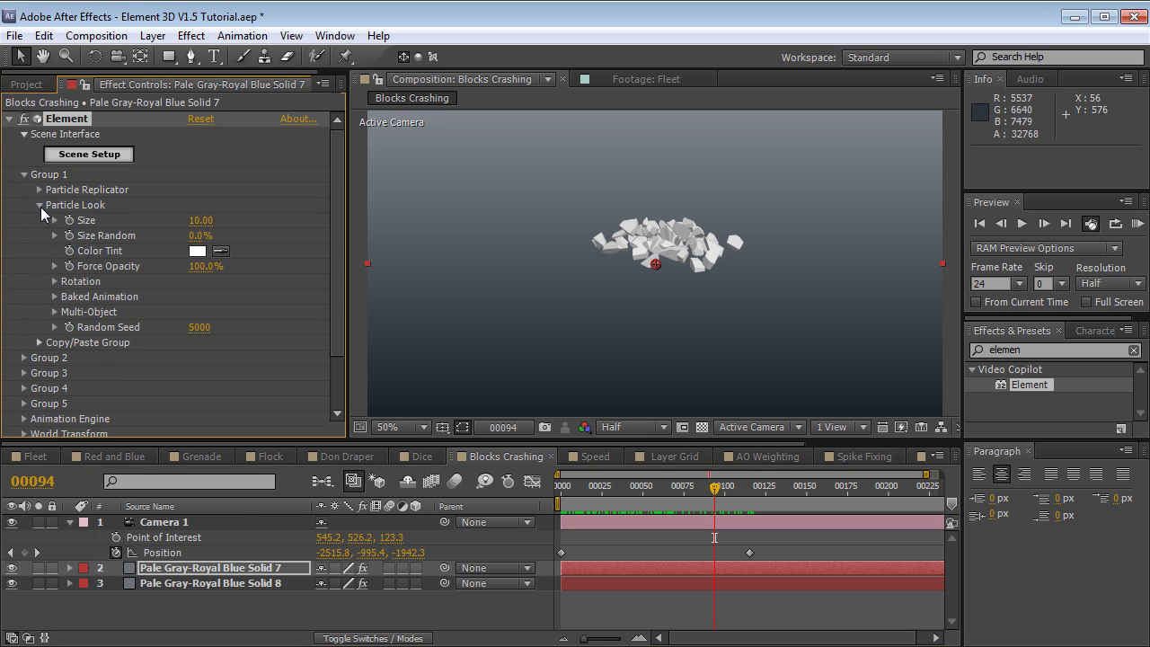
click(54, 296)
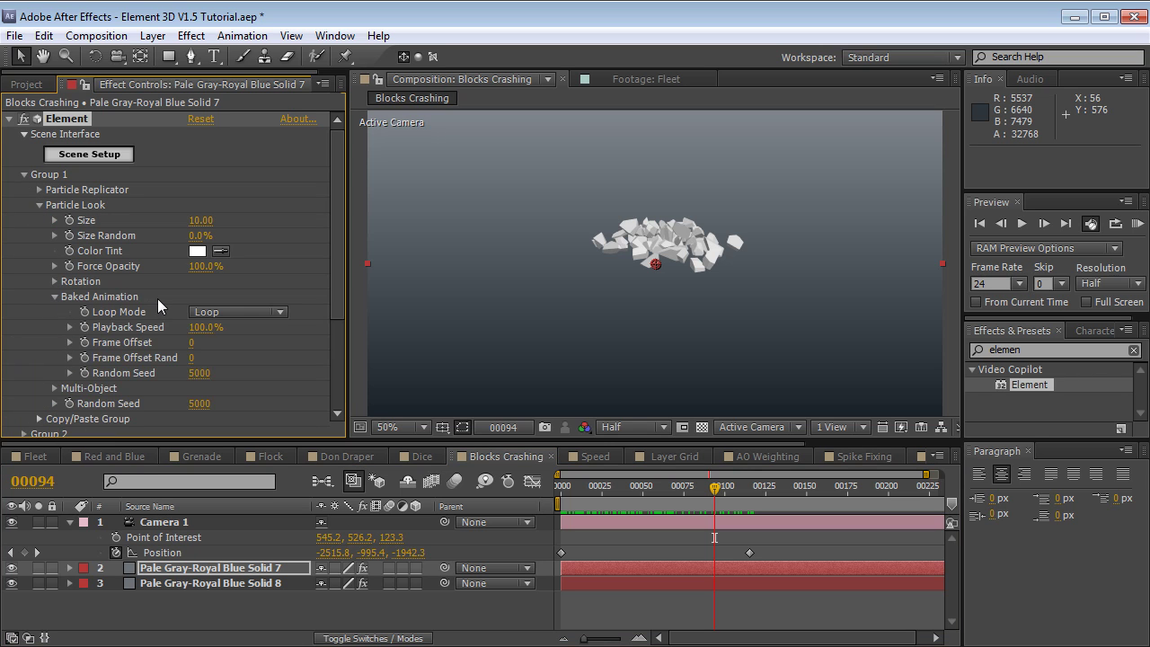
click(276, 313)
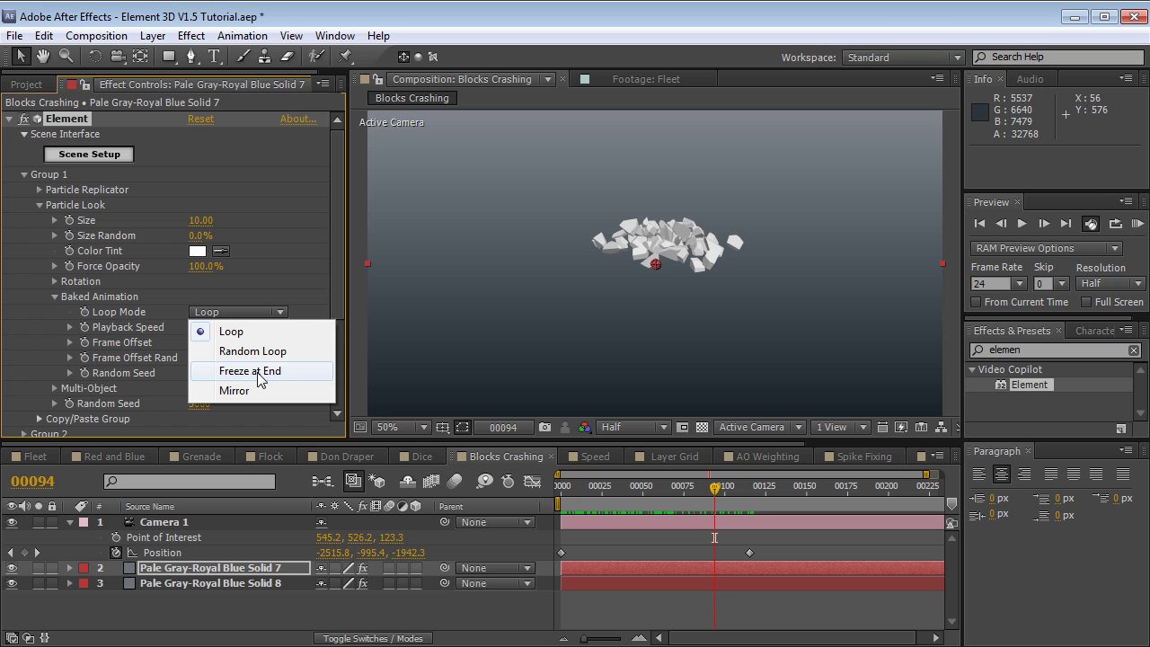
click(247, 372)
drag(615, 493, 672, 499)
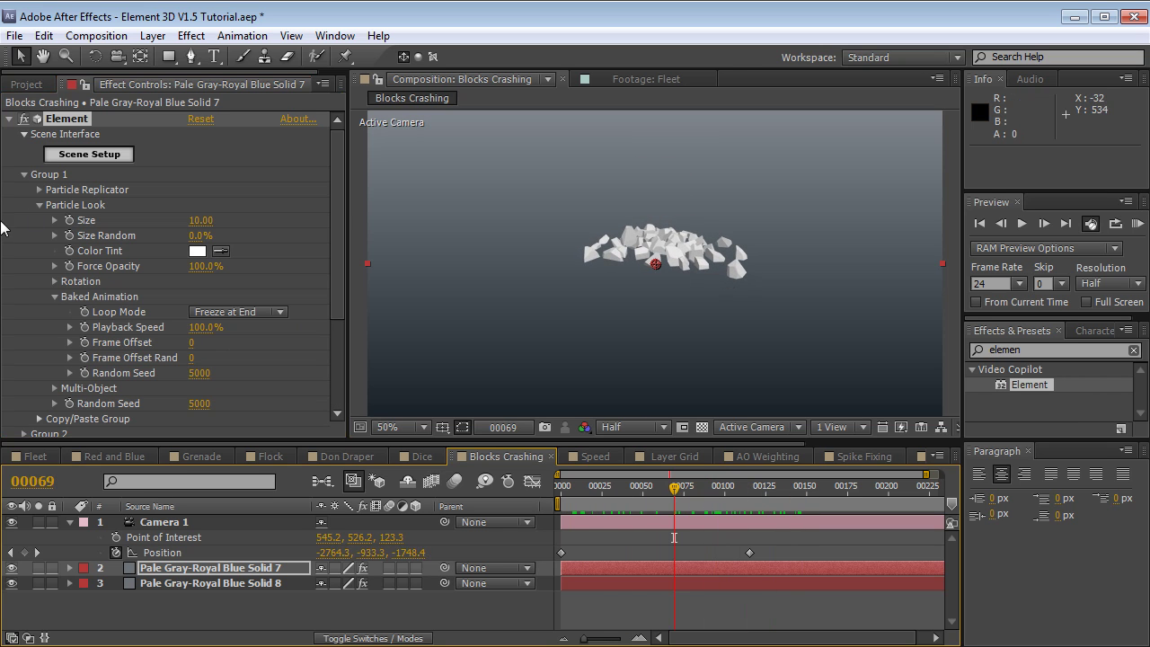
Set Group 1's Replicator Shape to Plane and its Particle Count to 10.
click(39, 189)
click(226, 221)
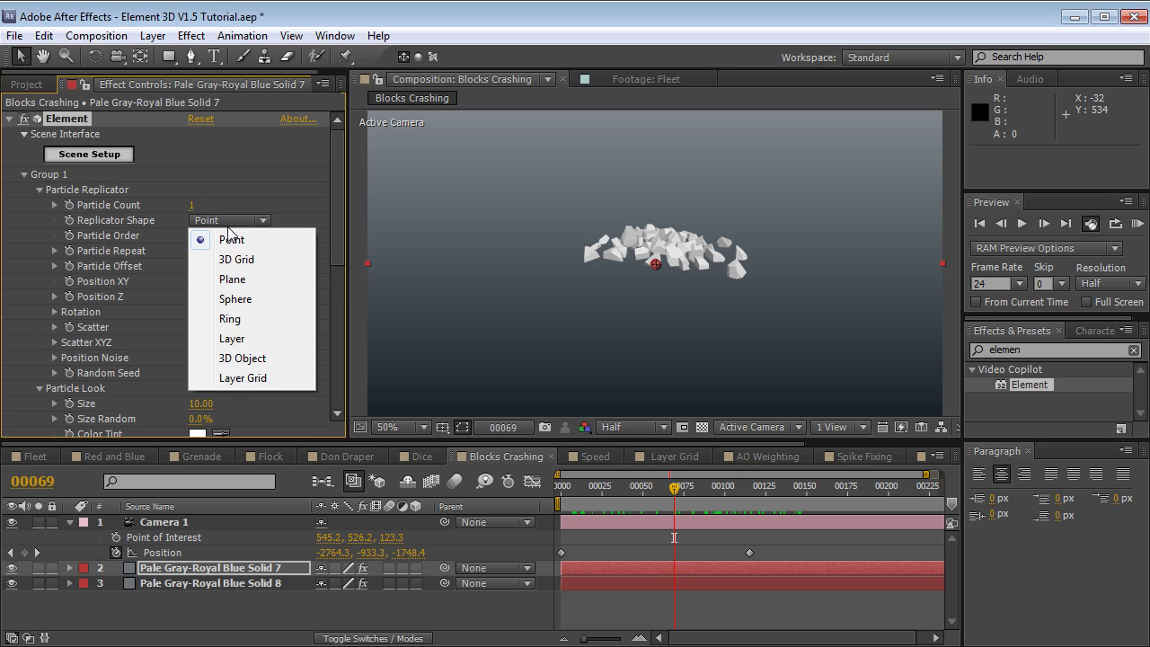
click(236, 282)
scroll(334, 240, up, 3)
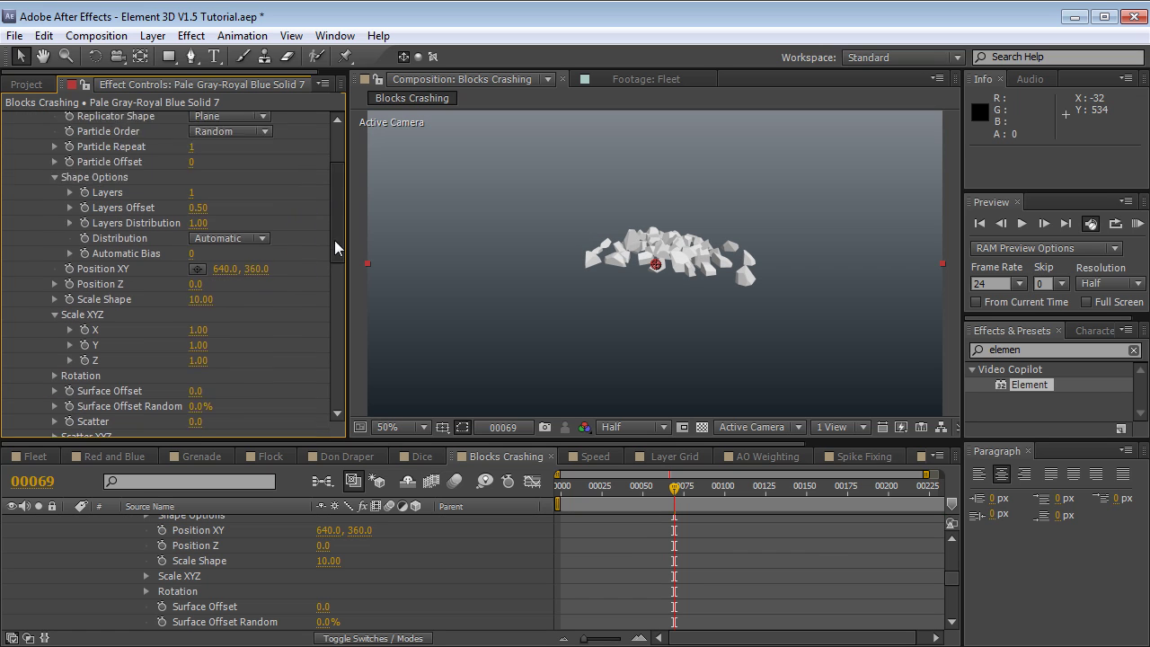
click(198, 204)
text(10)
key(Return)
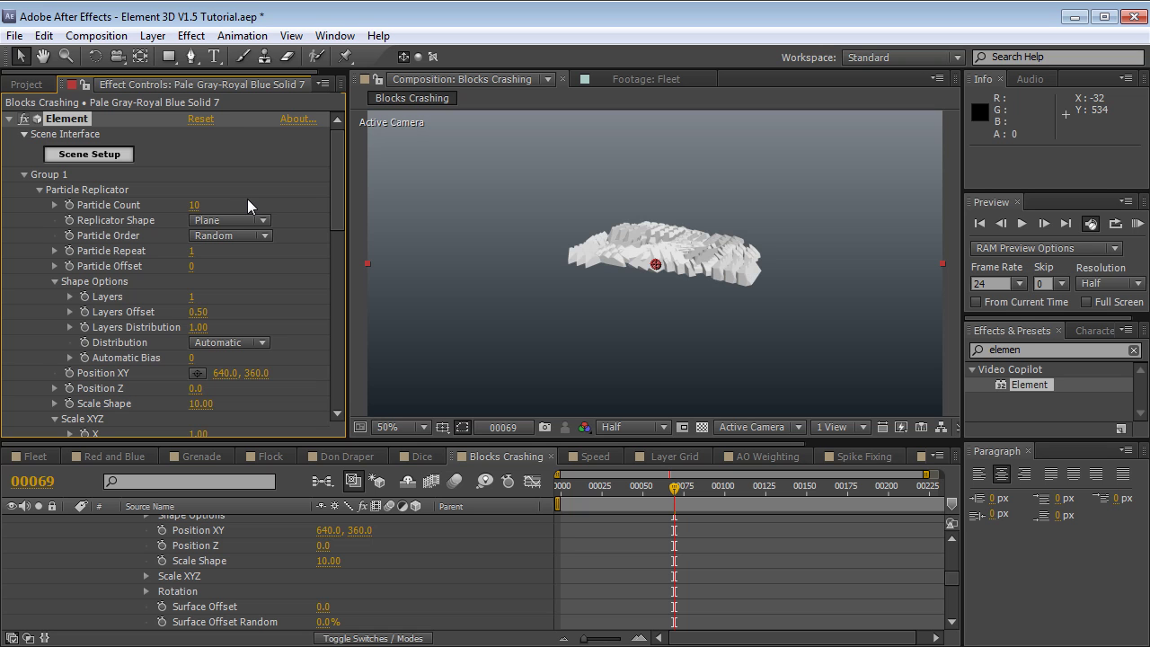
Set the replicator's Scale Shape to 166.20, view the blocks from a higher camera angle and scrub to frame 38.
drag(200, 403, 327, 403)
drag(575, 486, 638, 494)
right_click(641, 376)
click(176, 105)
key(c)
drag(629, 270, 622, 486)
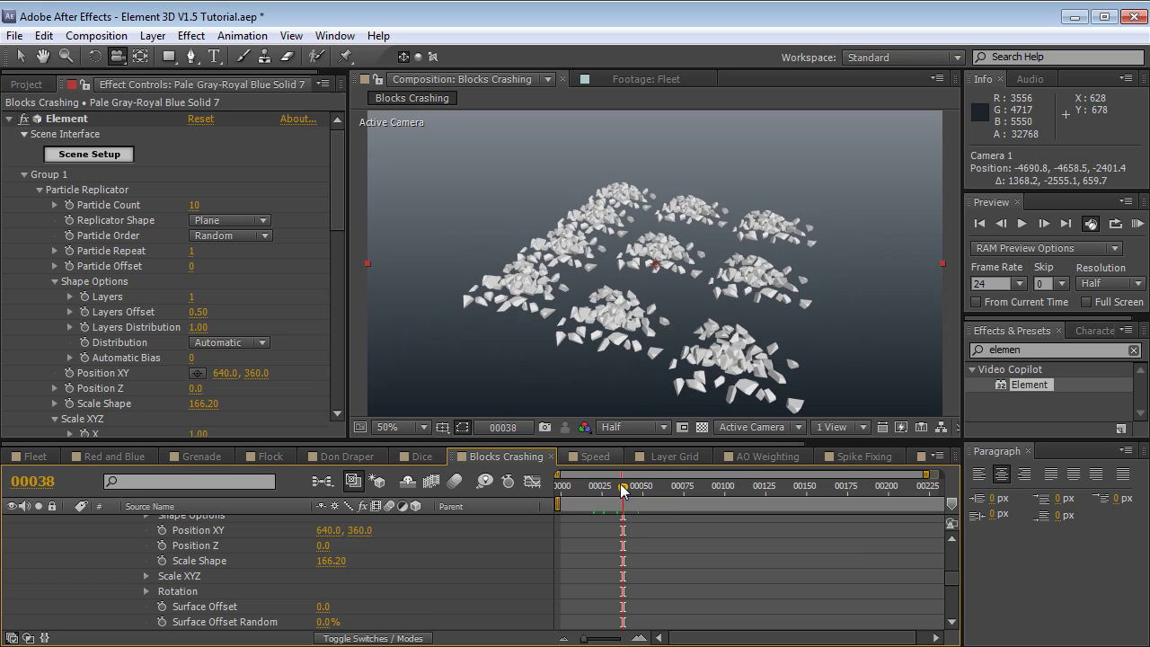
Set the Particle Count to 9, scrub back to frame 28 and lower the camera angle.
click(193, 204)
text(9)
key(Return)
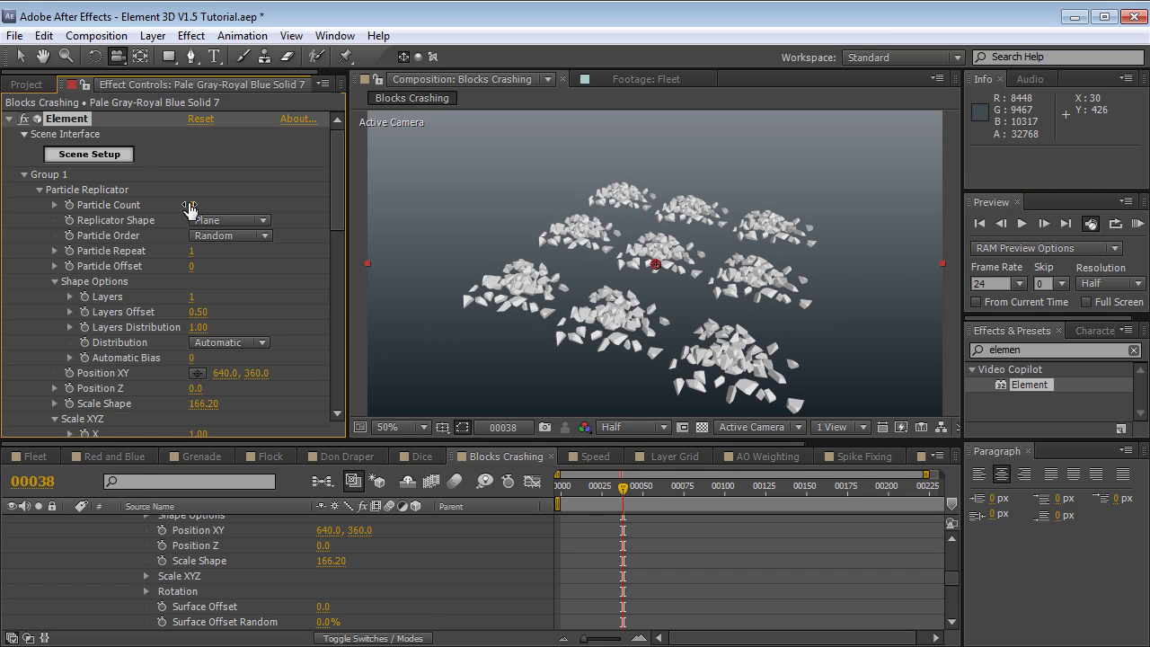
mouse_move(622, 488)
mouse_down()
mouse_move(665, 505)
mouse_move(606, 503)
mouse_up()
mouse_move(647, 332)
mouse_down()
mouse_move(688, 317)
mouse_move(635, 322)
mouse_move(660, 317)
mouse_up()
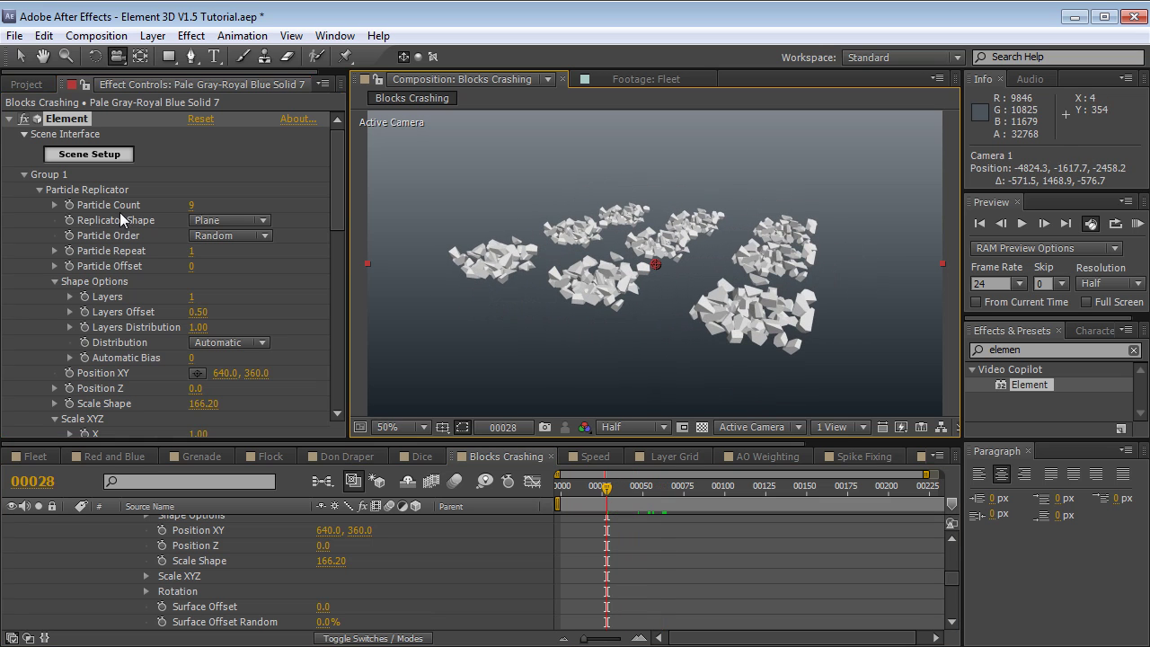
In Group 1's Particle Look, set Rotation Random Y to 212°, Size to 14.21 and Size Random to 59%.
click(39, 190)
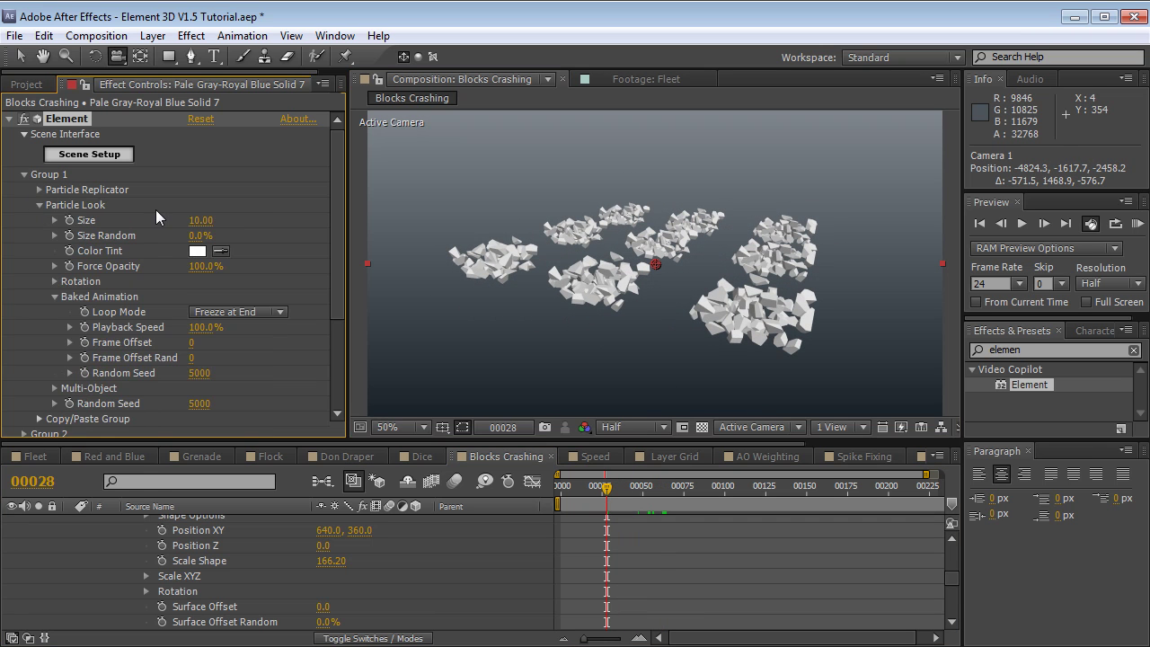
click(55, 296)
click(55, 281)
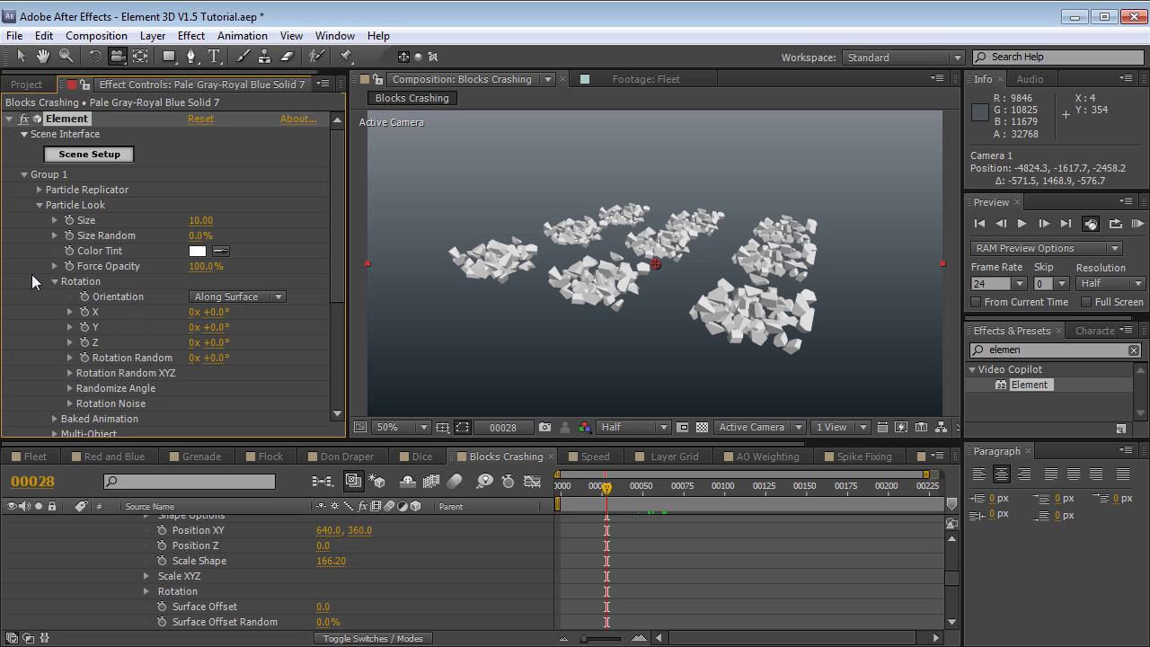
scroll(58, 344, down, 2)
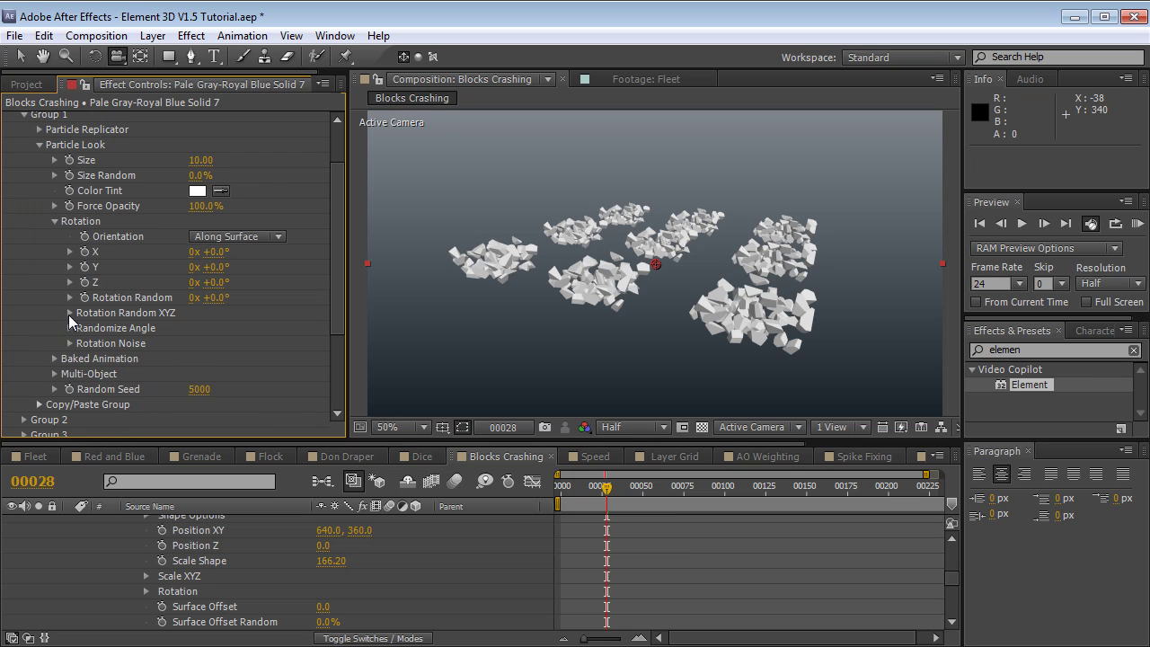
click(69, 313)
drag(215, 348, 395, 327)
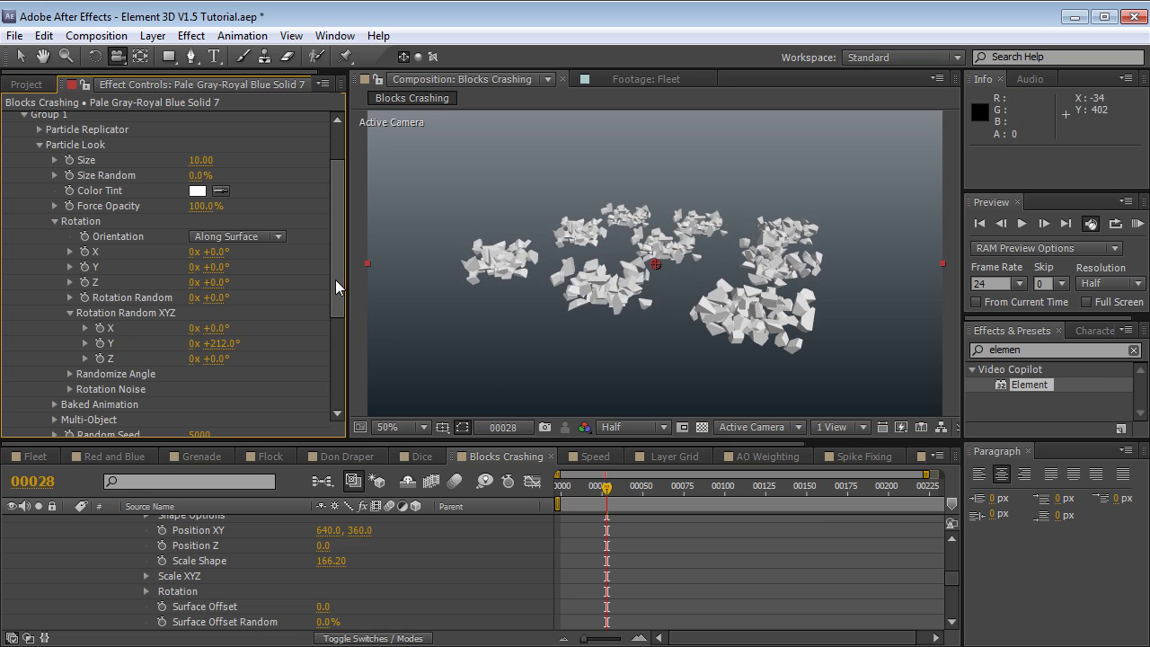
mouse_move(194, 175)
mouse_down()
mouse_move(240, 174)
mouse_move(220, 160)
mouse_move(200, 175)
mouse_up()
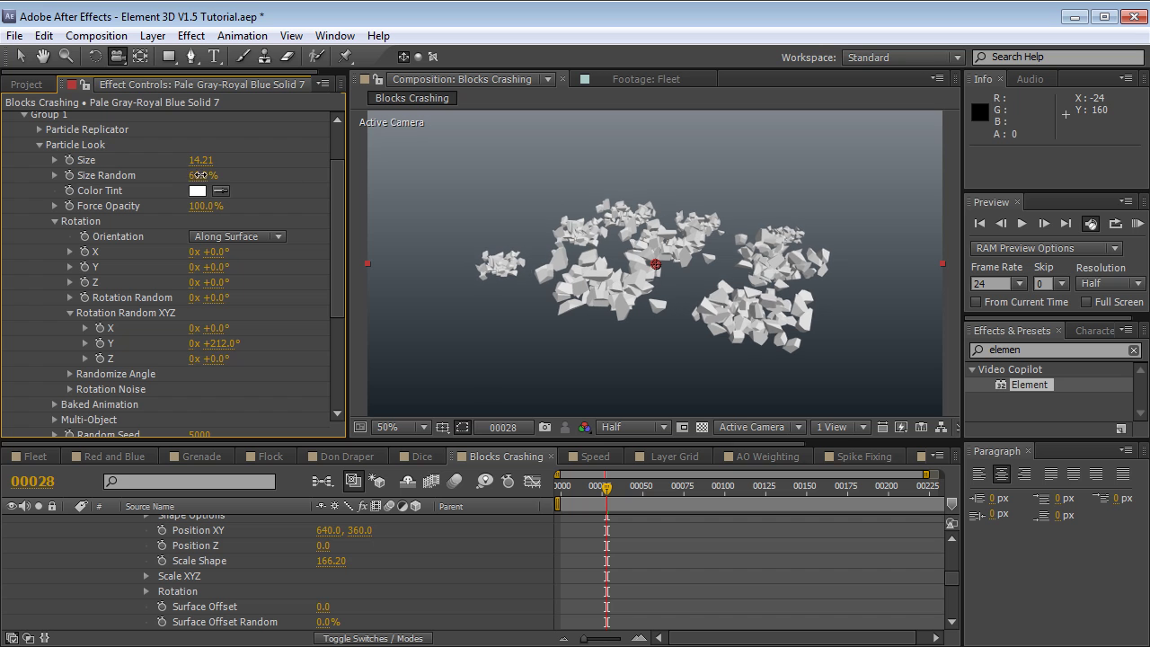
drag(533, 273, 539, 342)
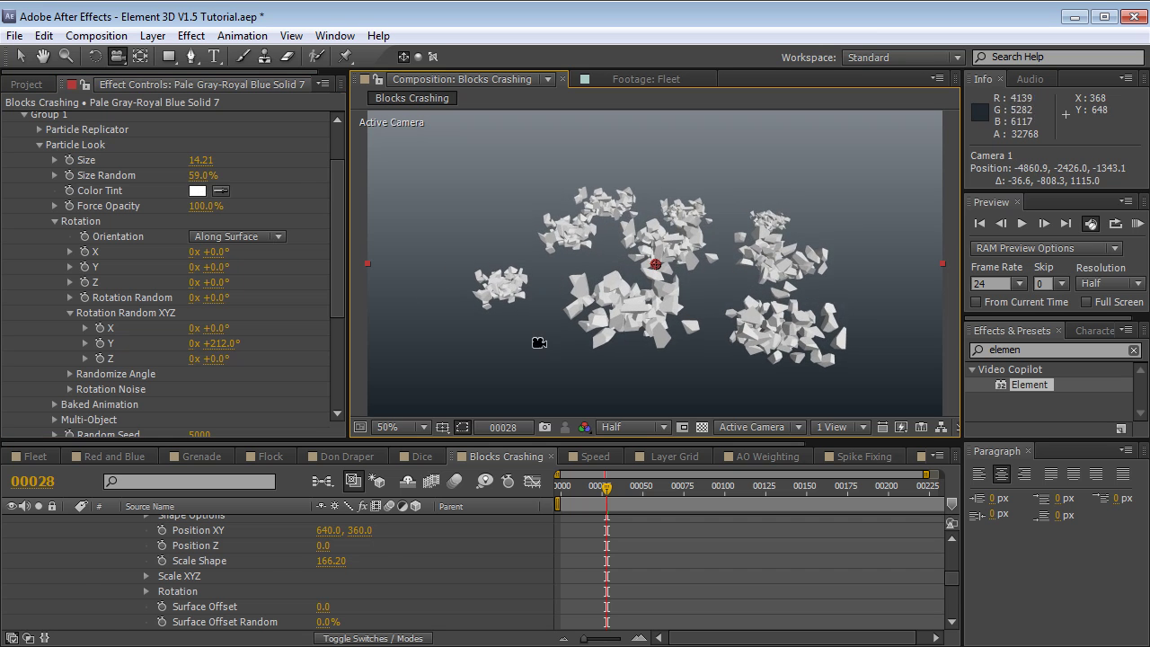
Remove Camera 1's Position keyframes, scrub to frame 70 and orbit around the scattered blocks.
key(alt+shift+p)
click(660, 494)
mouse_move(660, 494)
mouse_down()
mouse_move(586, 503)
mouse_move(676, 494)
mouse_up()
drag(680, 401, 682, 296)
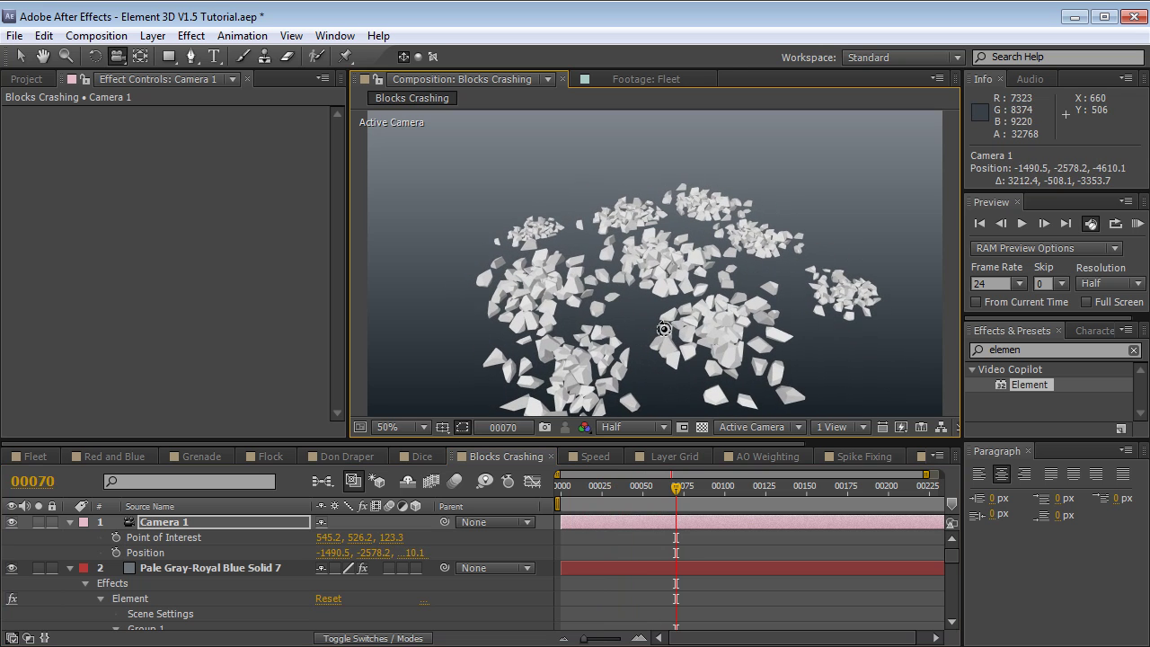
Set Group 1's Baked Animation Frame Offset to -16 and Frame Offset Rand to 25, and scrub the staggered crash from frame 0.
click(207, 598)
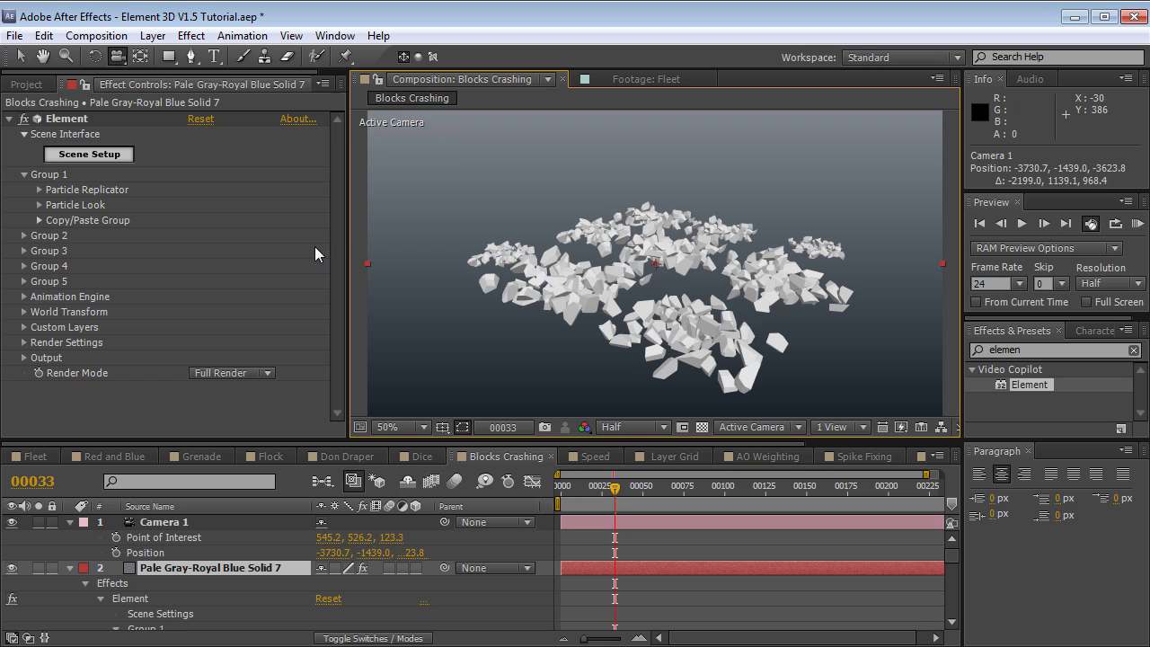
click(38, 205)
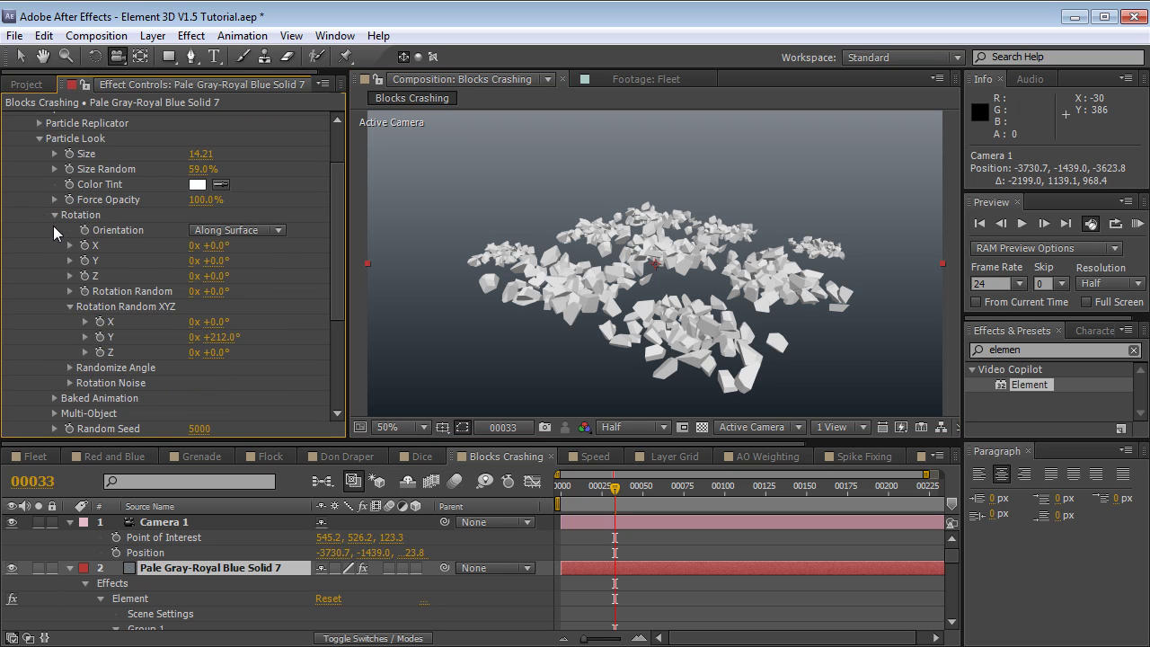
click(53, 215)
click(54, 230)
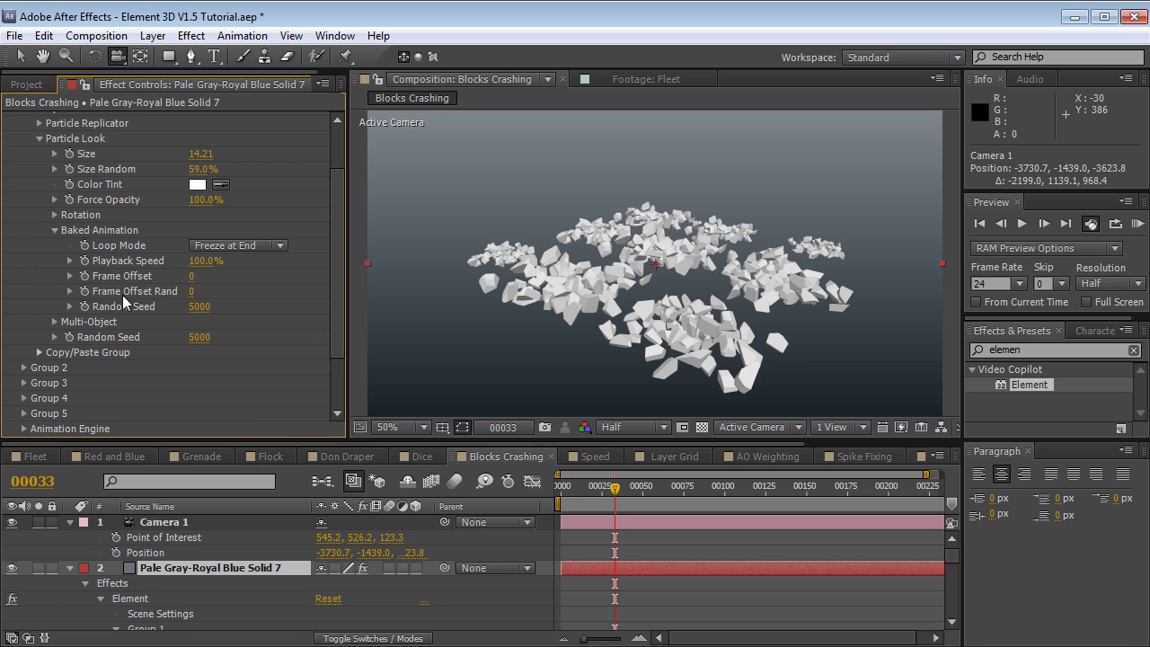
drag(191, 291, 386, 278)
drag(568, 490, 547, 501)
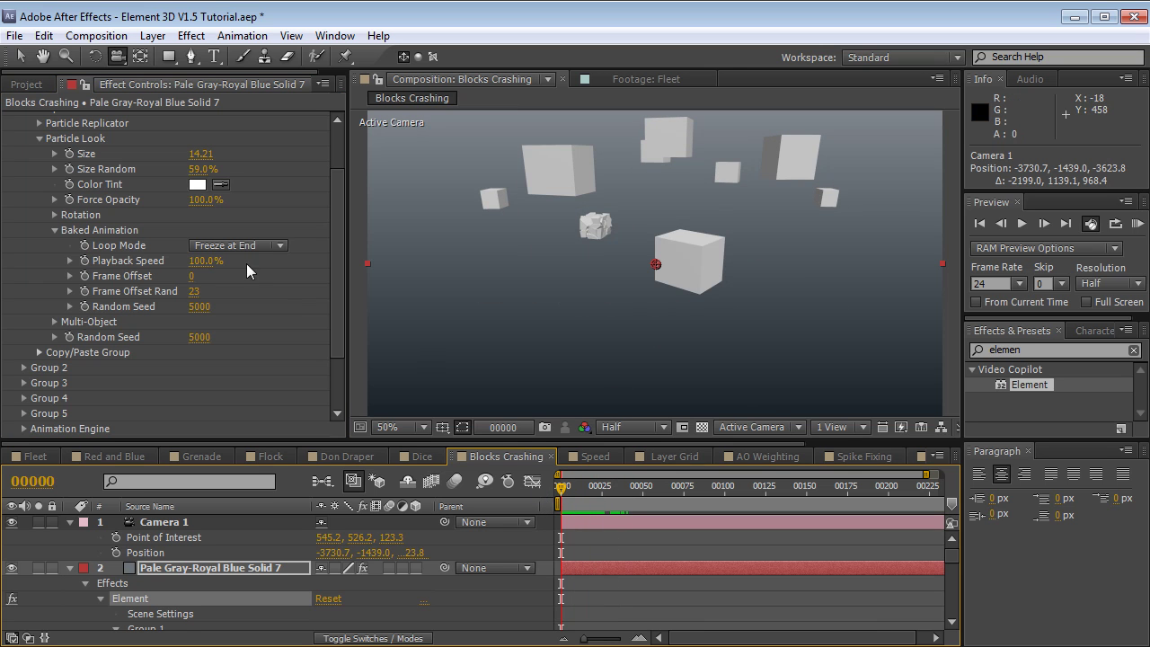
drag(197, 302, 130, 282)
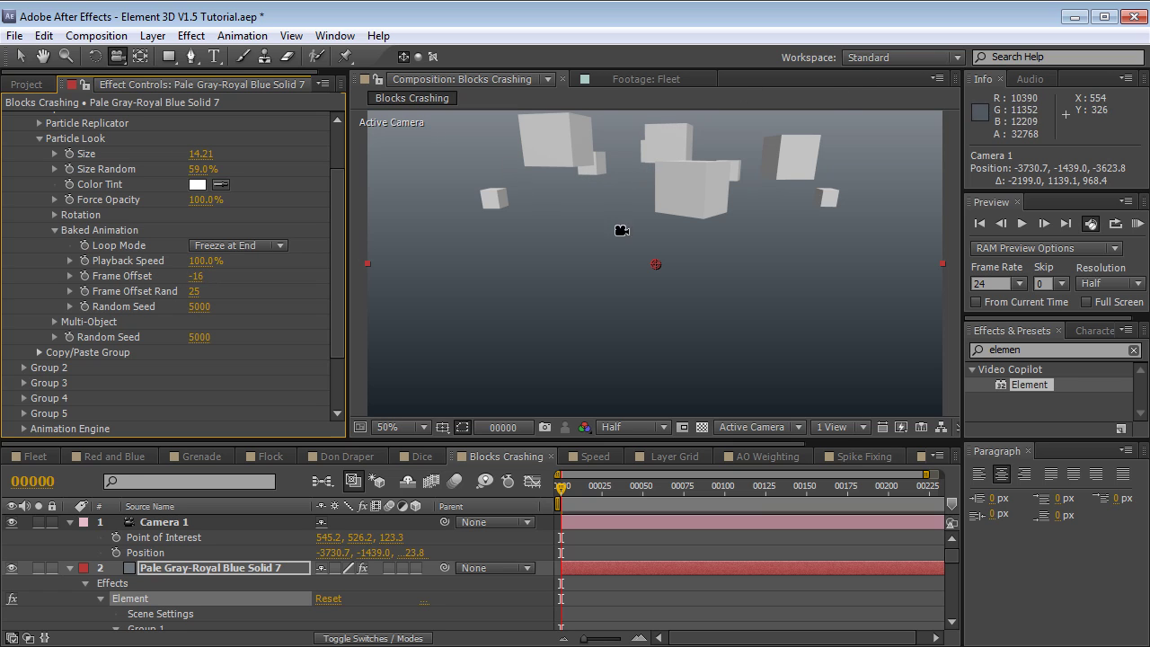
drag(561, 488, 603, 498)
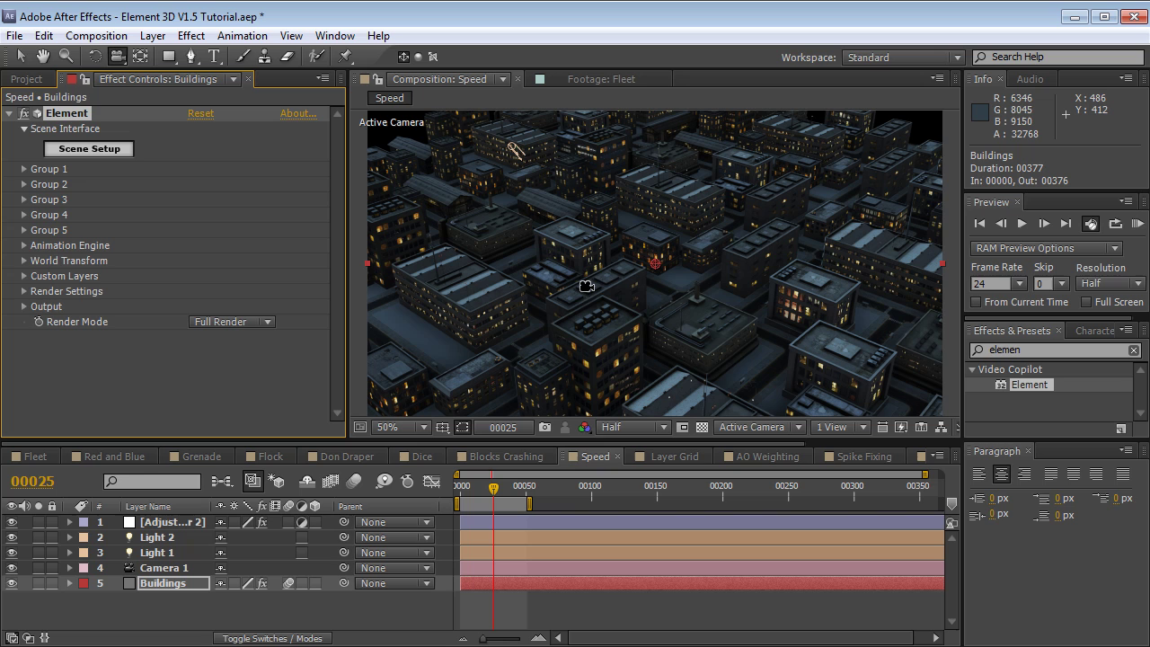
In the Speed composition, set the Buildings layer's Element Output to show only the Illumination pass.
click(177, 587)
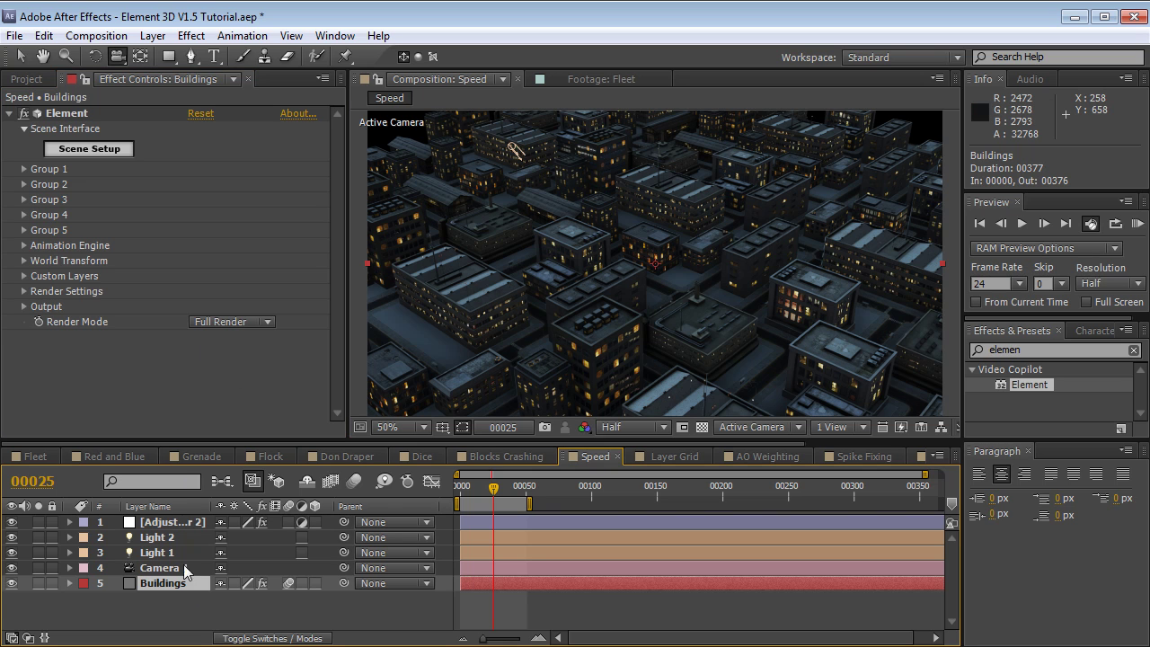
click(249, 322)
click(249, 321)
click(24, 306)
click(238, 292)
click(248, 508)
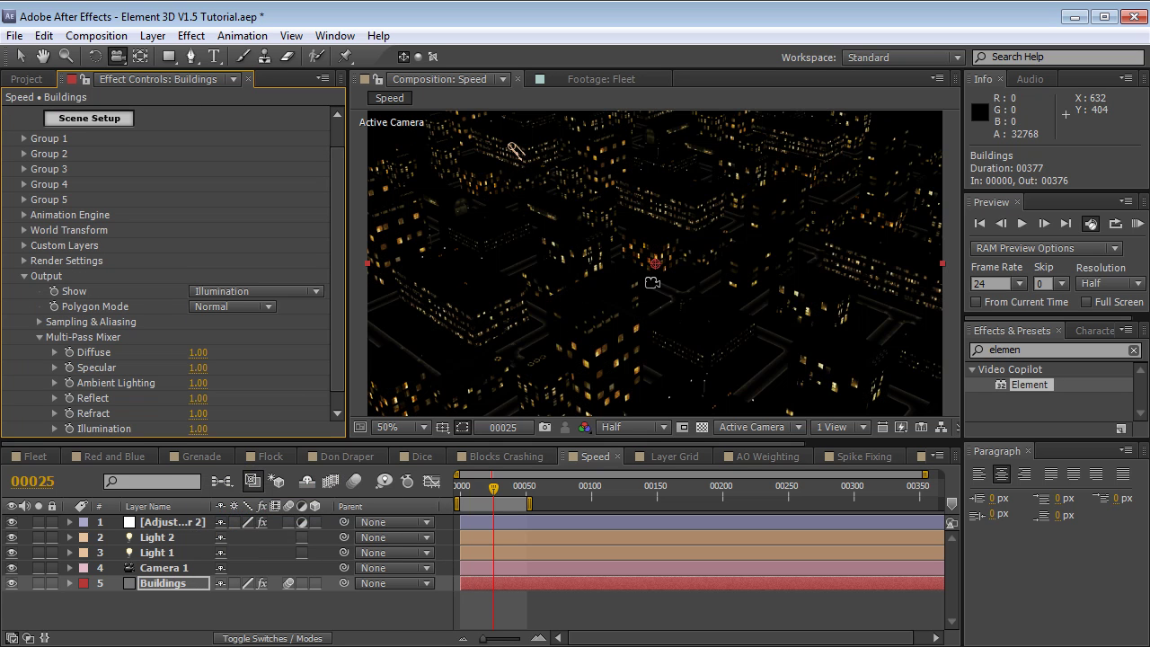
Undo the last change to the Element Output's Show option and reselect the Buildings layer.
key(ctrl+z)
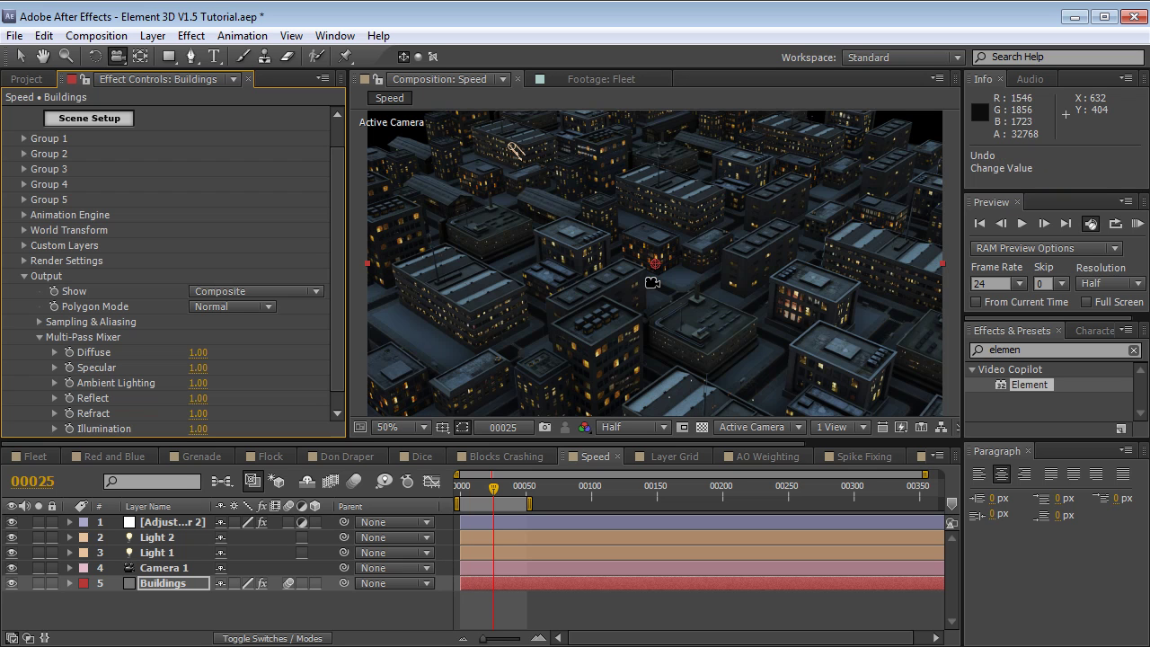
click(186, 596)
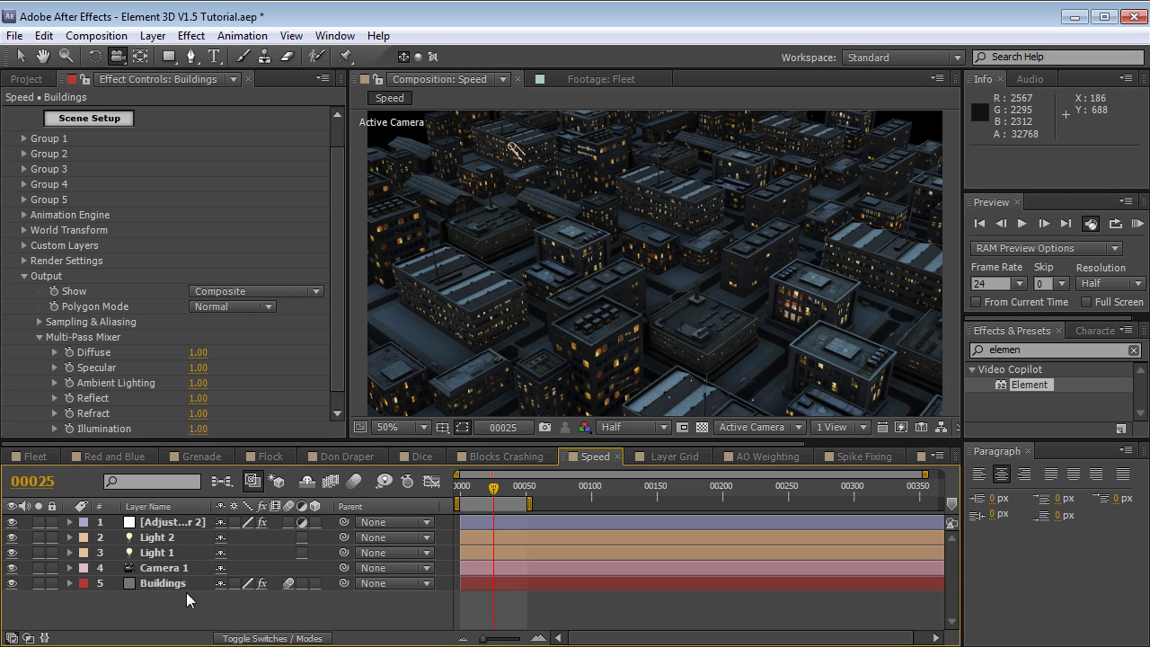
click(183, 583)
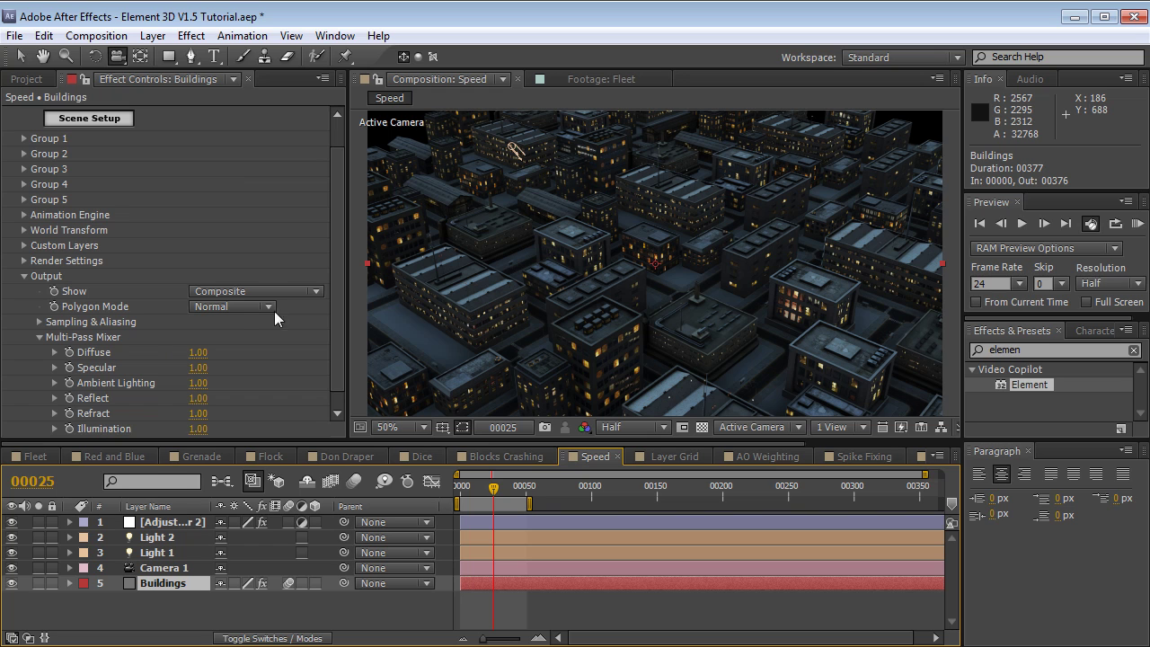
Enable Glow in the Buildings layer's Element Render Settings and set Glow Intensity to 8.5.
scroll(338, 350, down, 1)
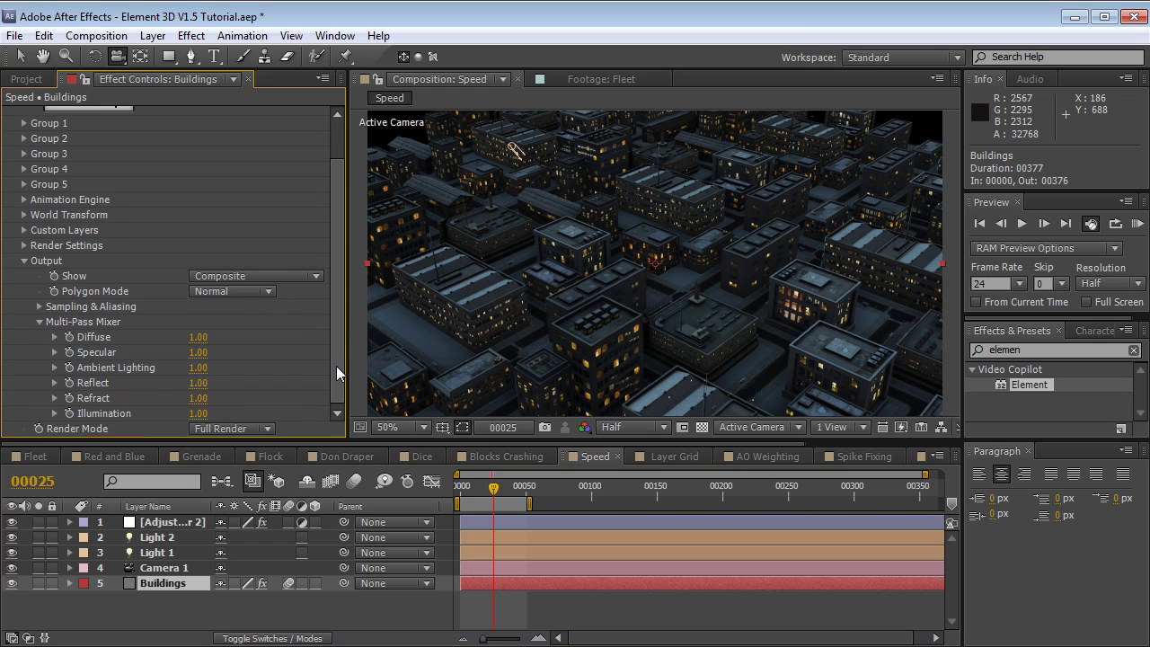
click(24, 261)
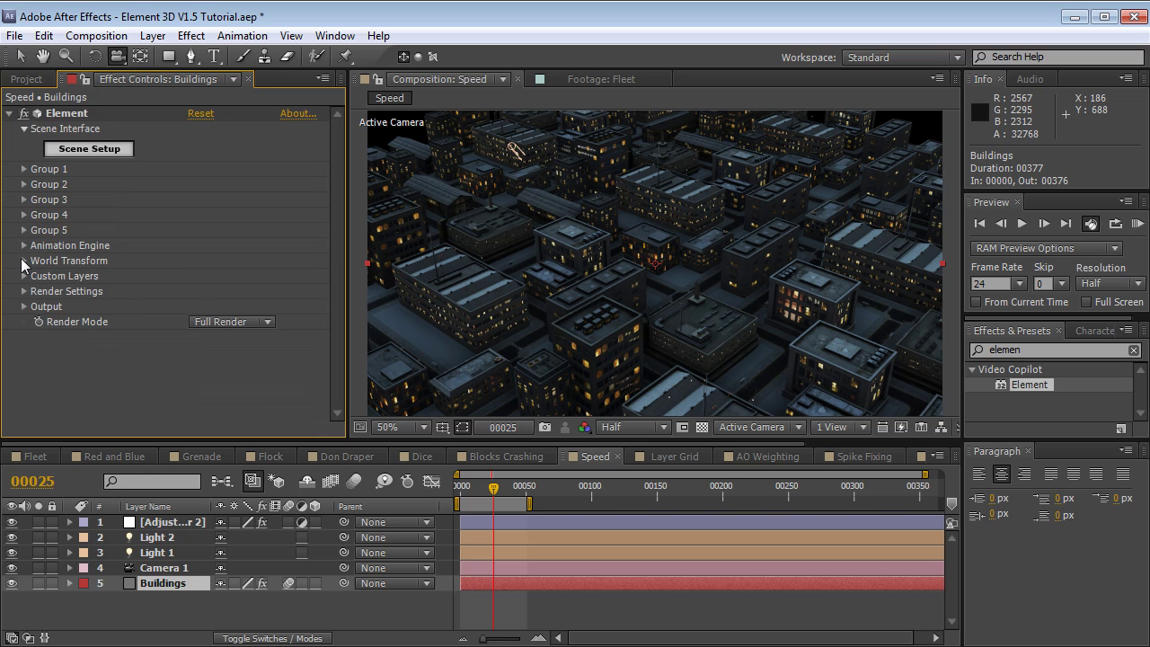
click(24, 291)
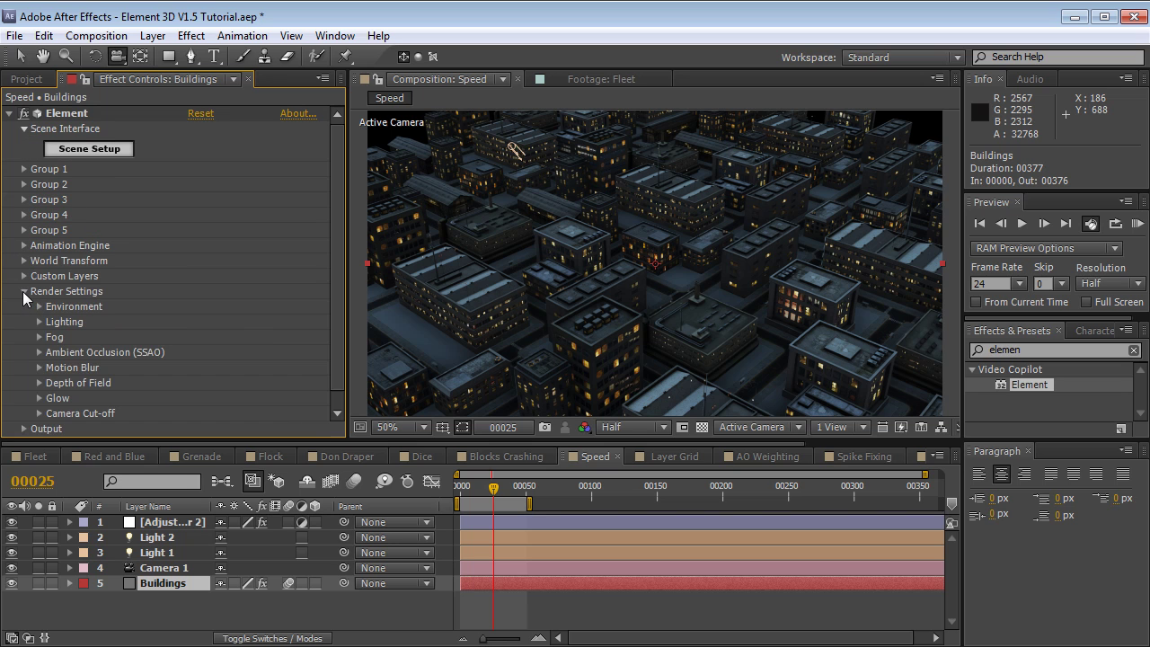
click(39, 398)
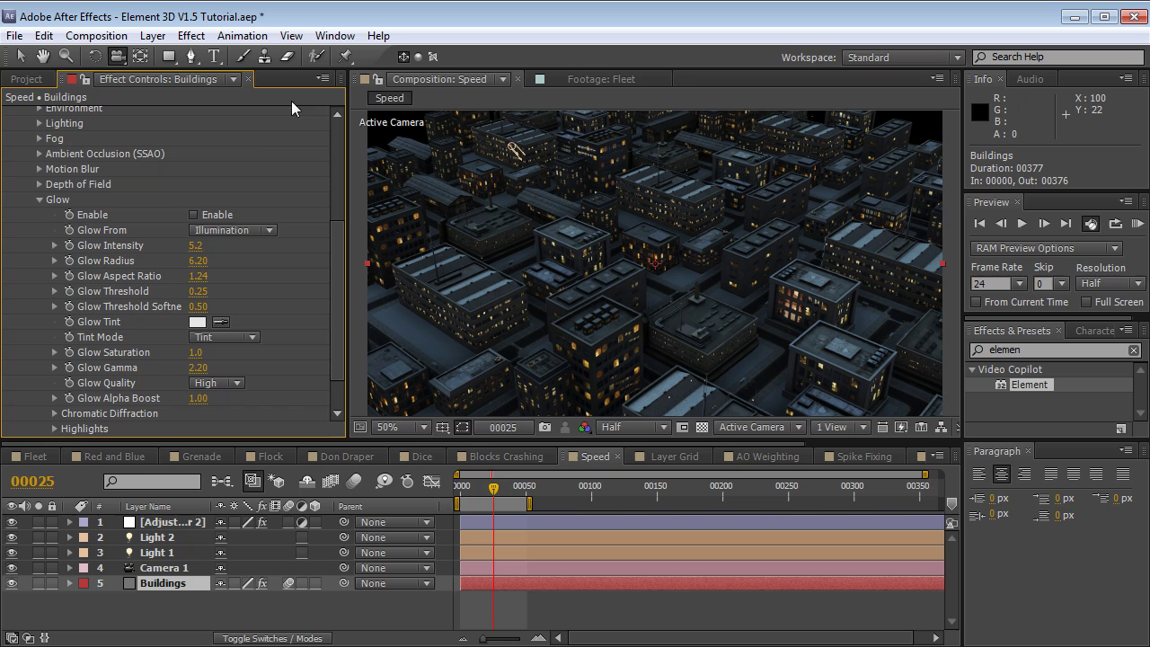
click(193, 217)
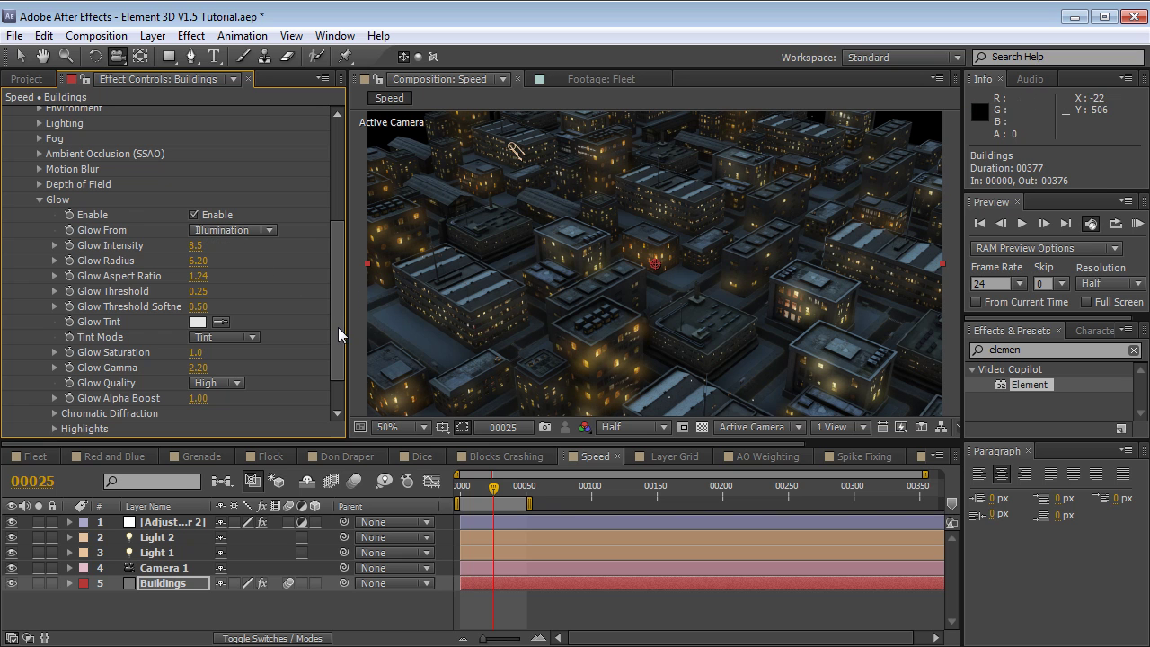
Set the Element Render Mode to Preview and orbit the camera around the glowing buildings.
scroll(270, 387, down, 2)
click(231, 428)
click(237, 467)
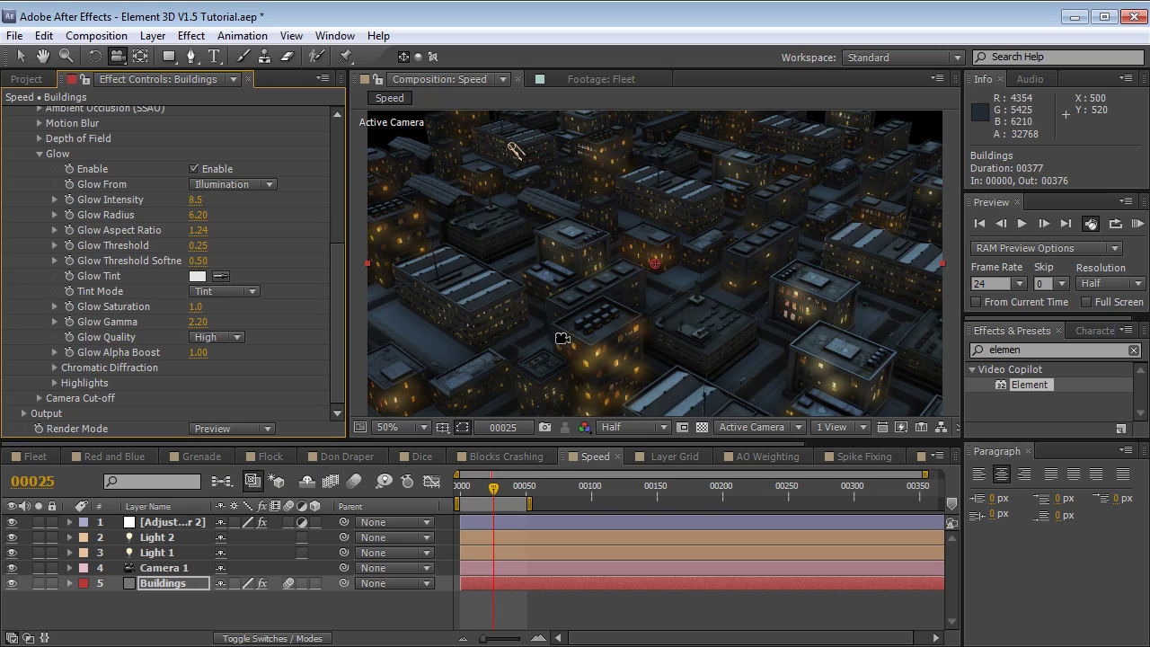
mouse_move(549, 320)
mouse_down()
mouse_move(636, 306)
mouse_move(538, 308)
mouse_up()
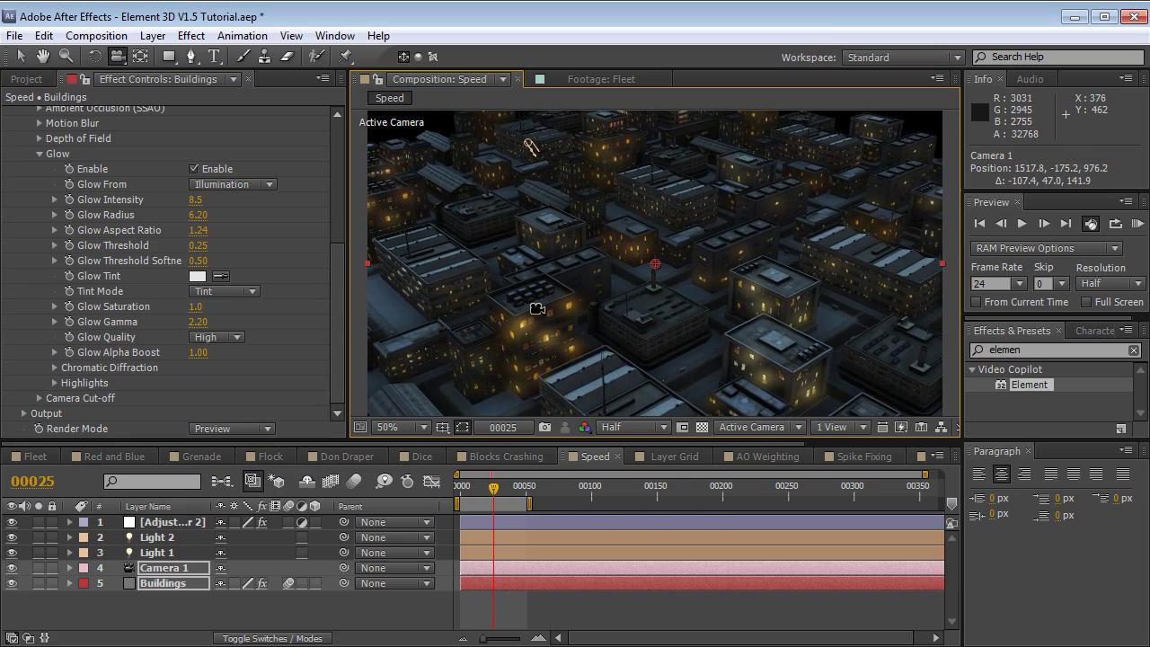
drag(644, 326, 574, 310)
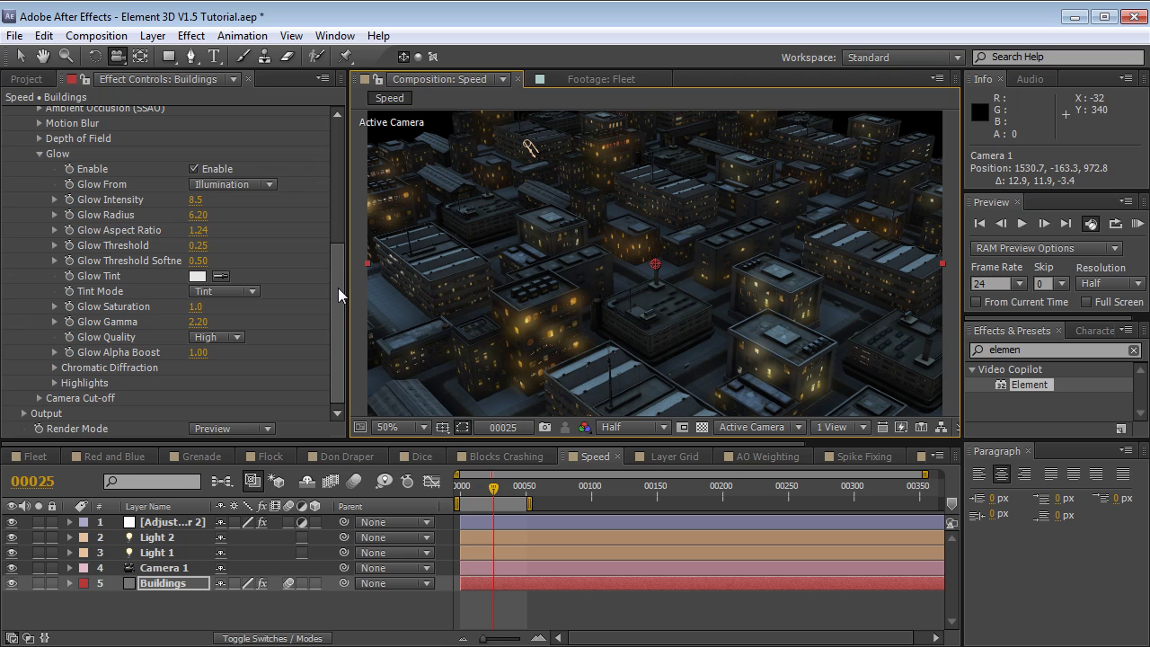
Set the buildings' Glow From to Luminance and Glow Threshold to 0.39.
drag(337, 288, 336, 276)
click(227, 199)
click(245, 219)
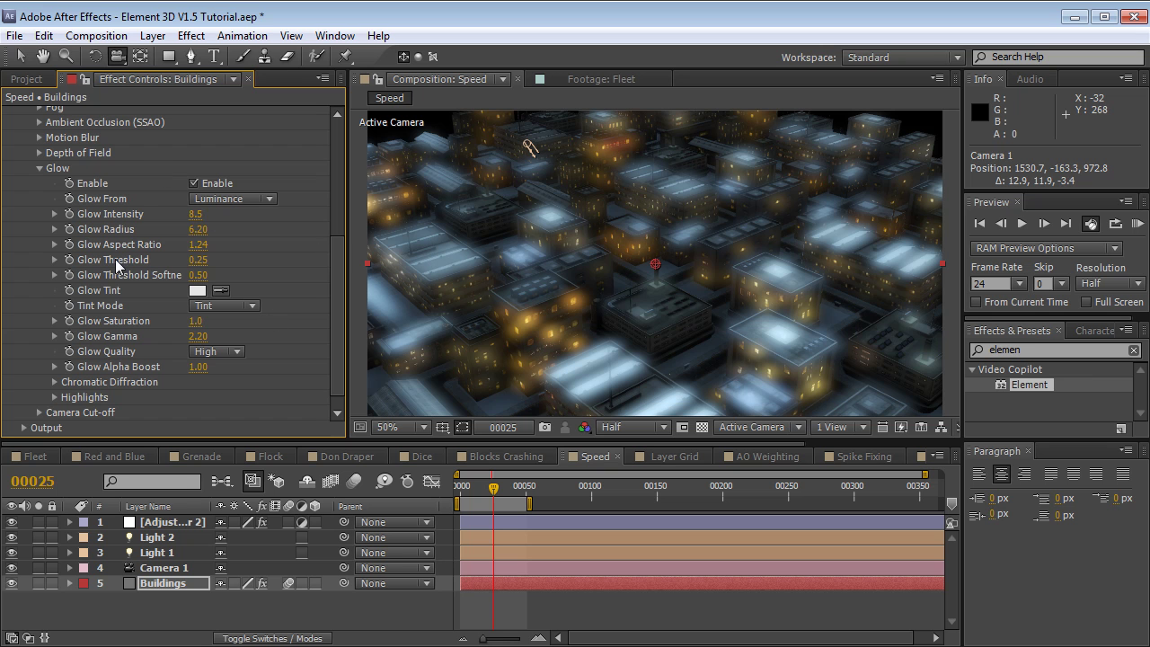
drag(195, 263, 209, 261)
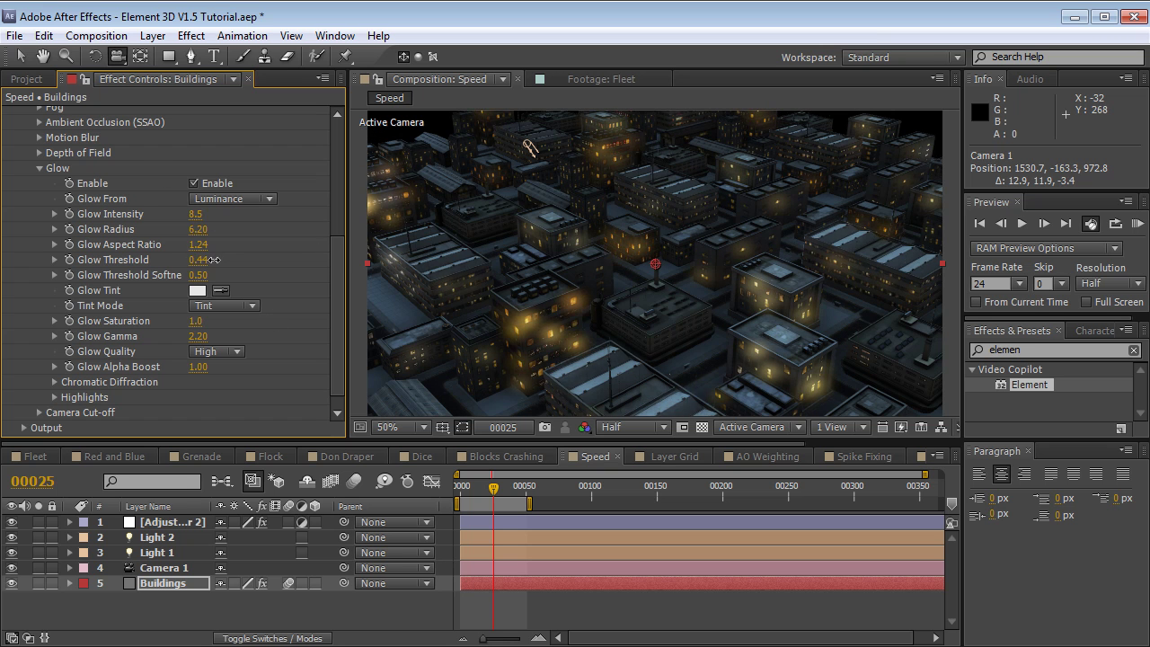
drag(537, 322, 549, 327)
Set the buildings' Glow From to Illumination and move the camera closer to the lit windows.
click(236, 204)
click(229, 238)
drag(595, 297, 598, 292)
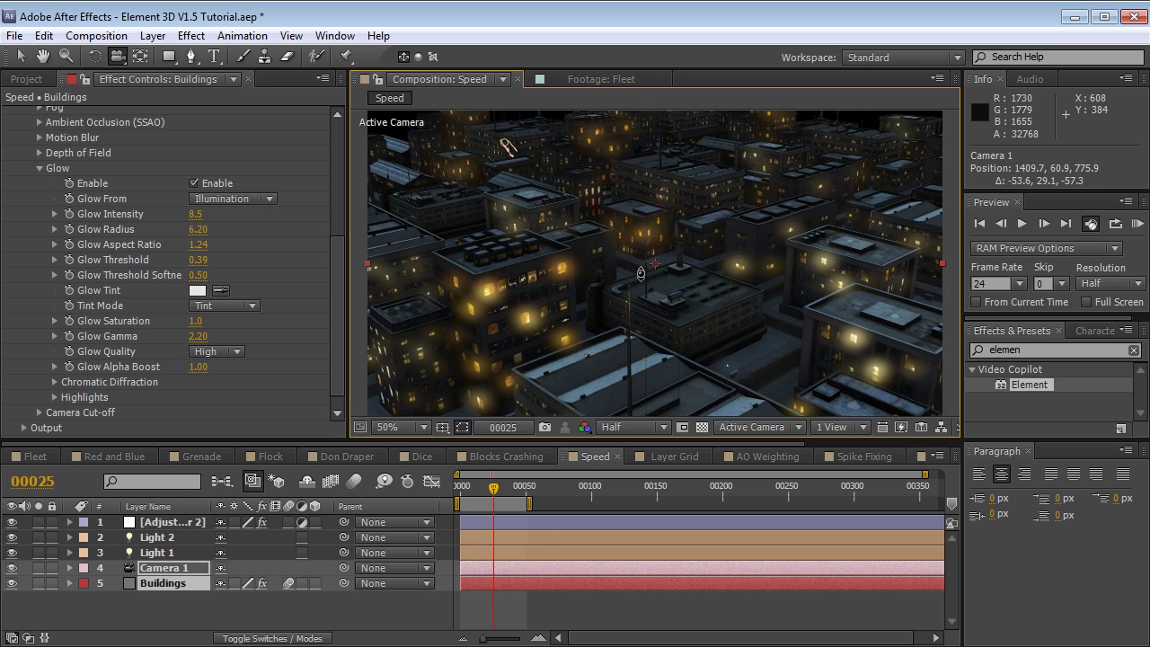
Switch the buildings' Glow Quality between Low and High to compare them, finishing on High.
click(236, 352)
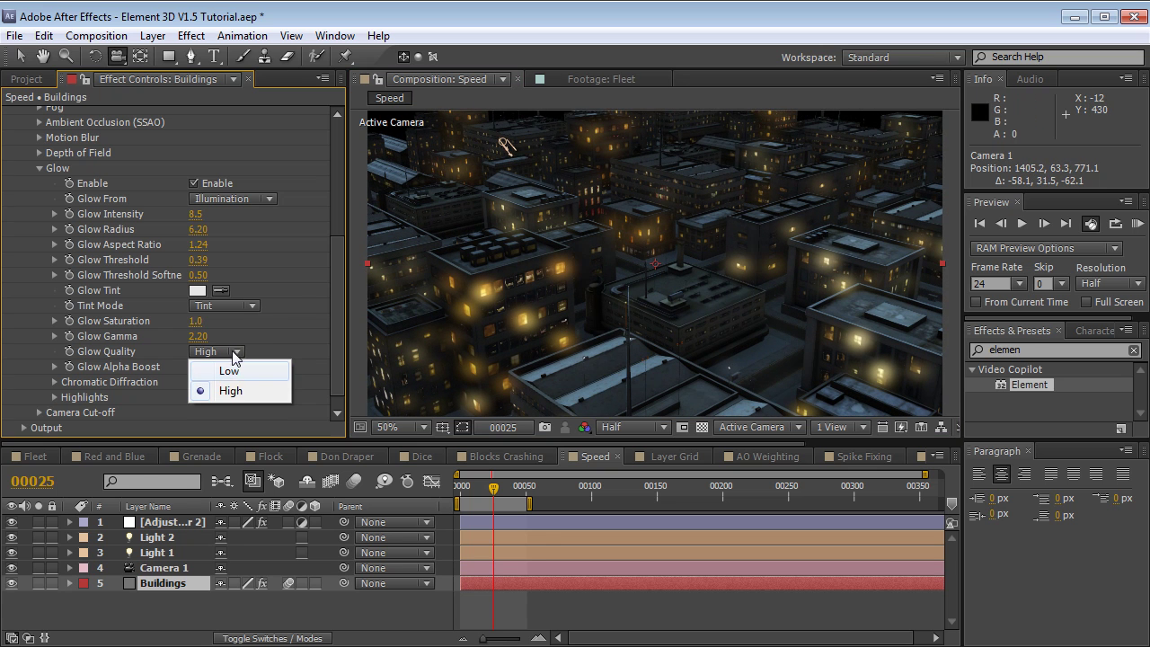
click(232, 372)
click(232, 351)
click(231, 391)
click(231, 352)
click(229, 371)
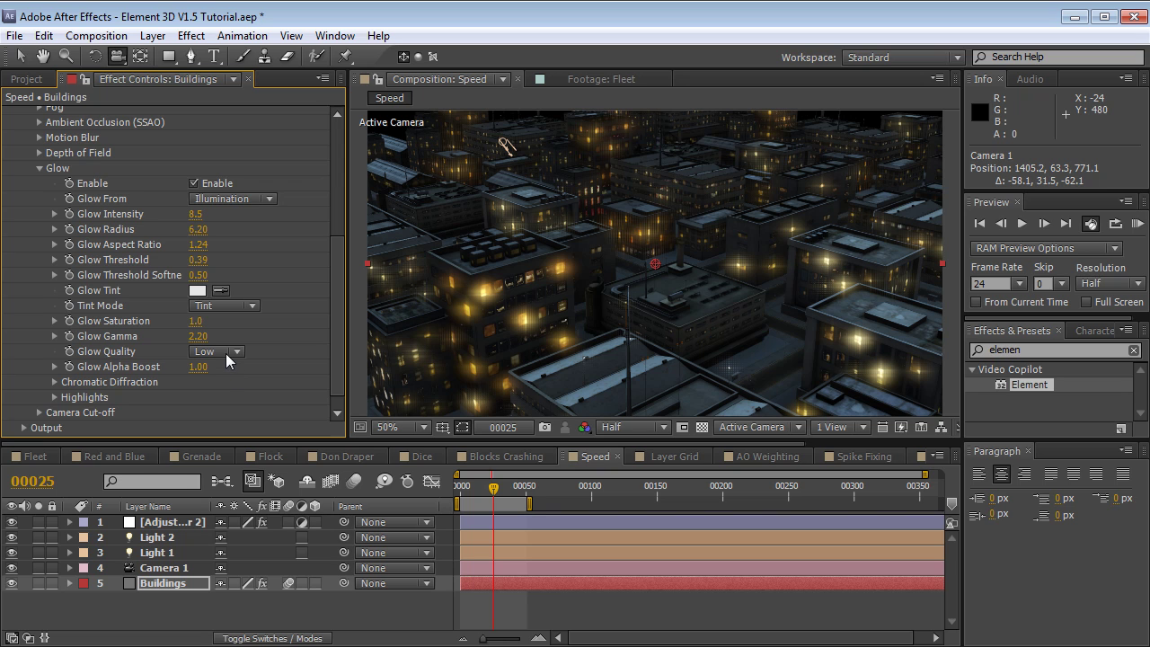
click(226, 356)
click(231, 391)
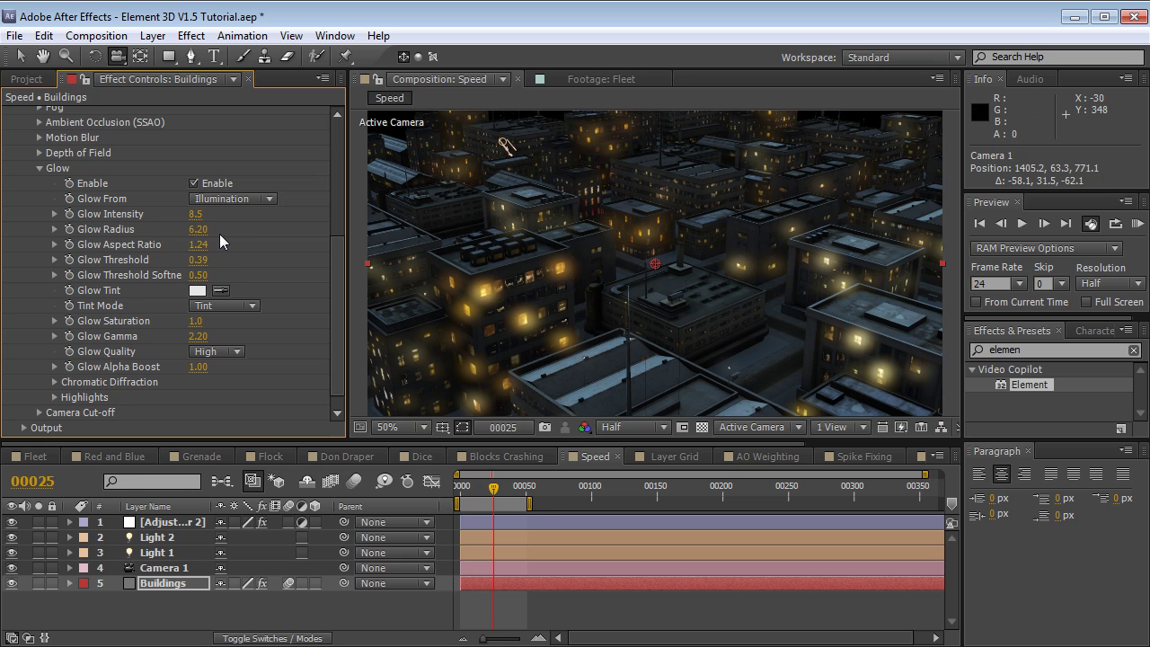
Set the buildings' Glow Radius to 13.80, Highlight Intensity to 2.4 and Highlight Radius to 4.10.
drag(198, 236, 249, 220)
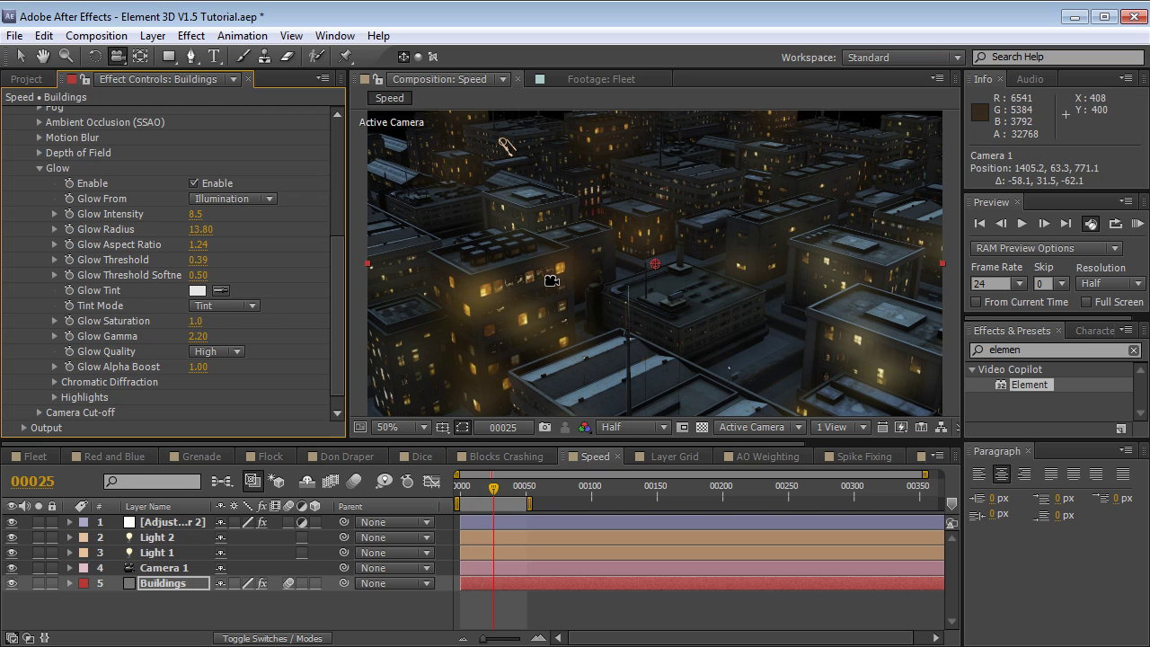
click(55, 397)
mouse_move(194, 383)
mouse_down()
mouse_move(229, 381)
mouse_move(190, 383)
mouse_up()
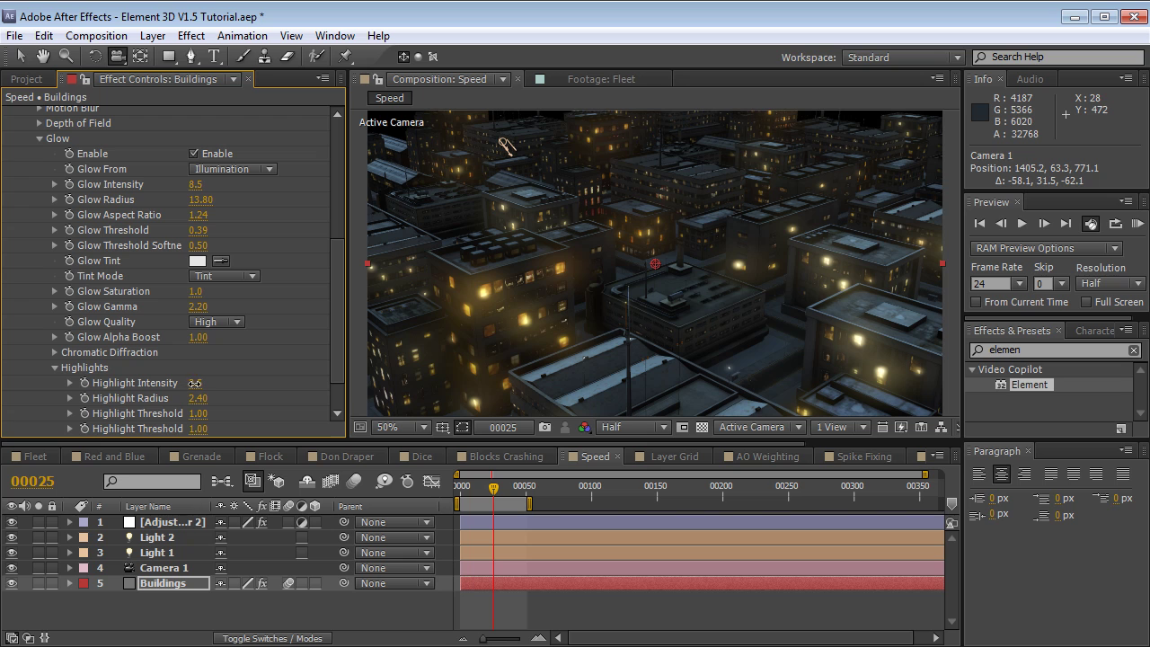
mouse_move(604, 242)
mouse_down()
mouse_move(604, 220)
mouse_move(637, 253)
mouse_move(586, 237)
mouse_up()
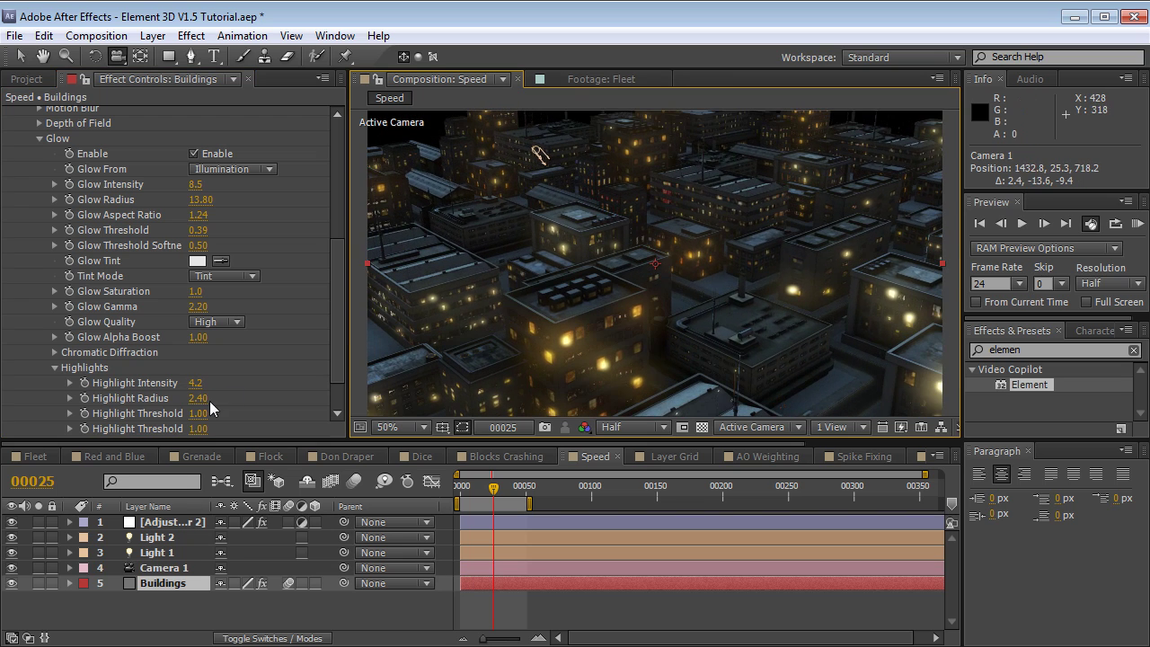
drag(200, 400, 177, 383)
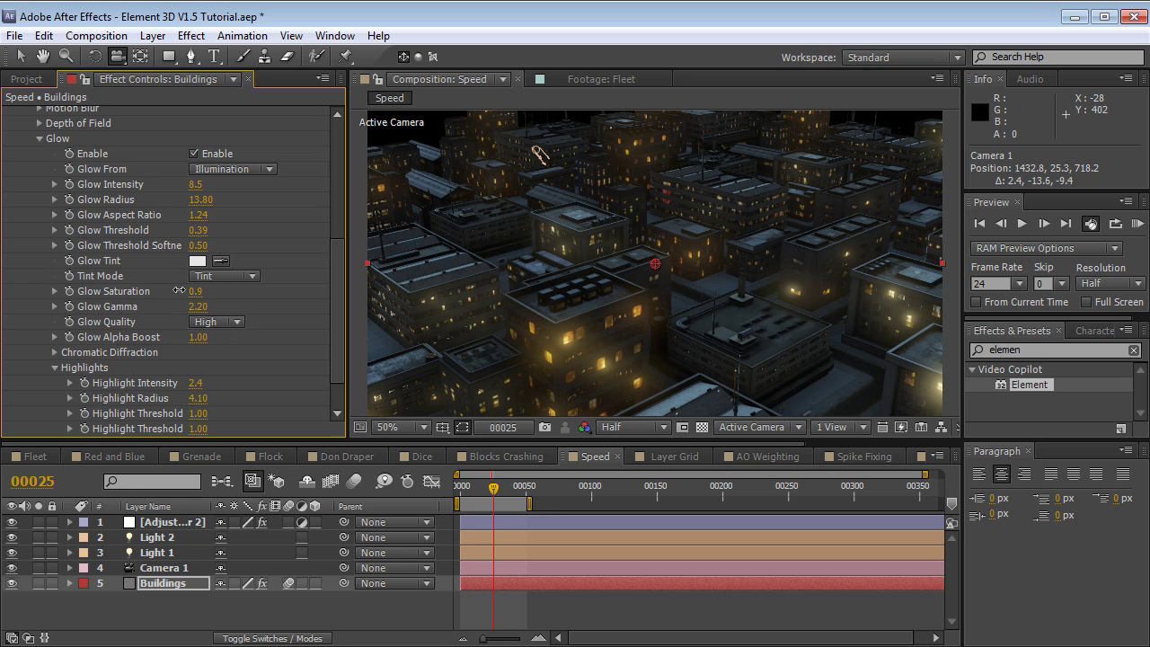
Set the buildings' Glow Tint to orange EBA267 and Glow Aspect Ratio to 1.00, and orbit the city.
click(197, 260)
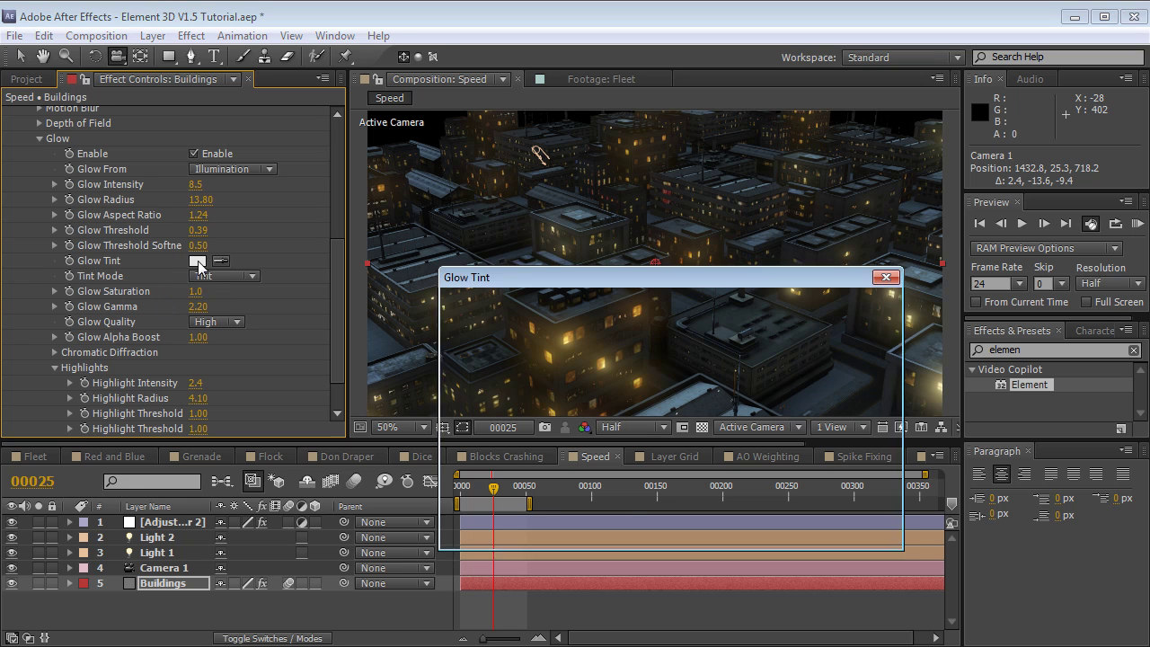
drag(402, 528, 401, 512)
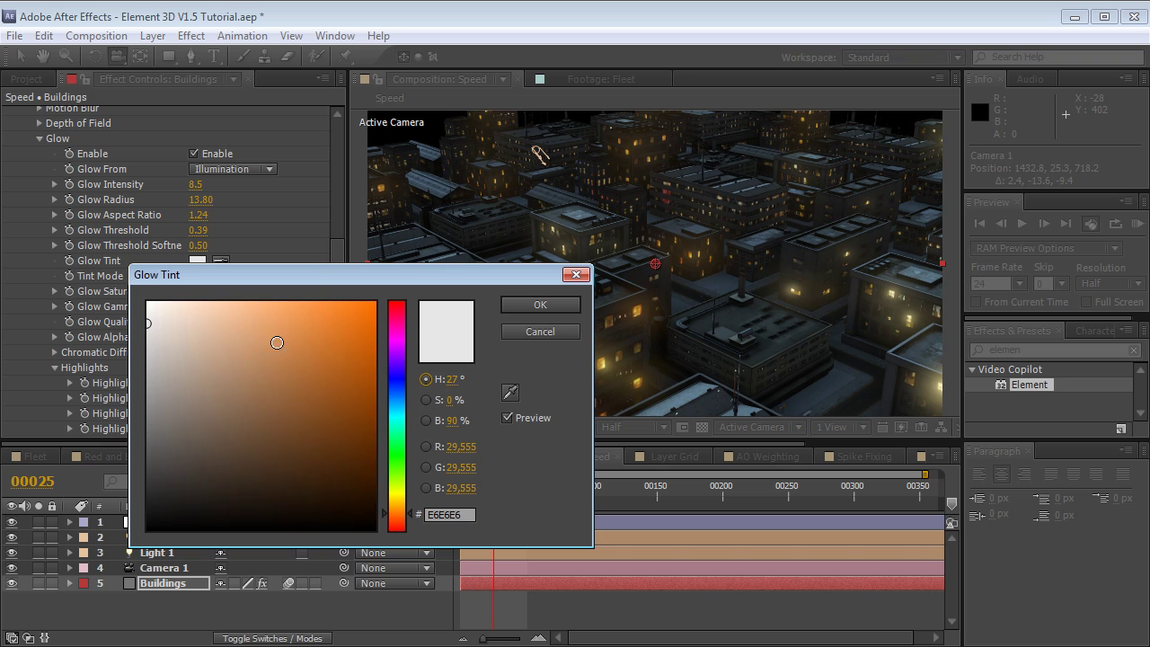
drag(278, 340, 270, 317)
click(567, 305)
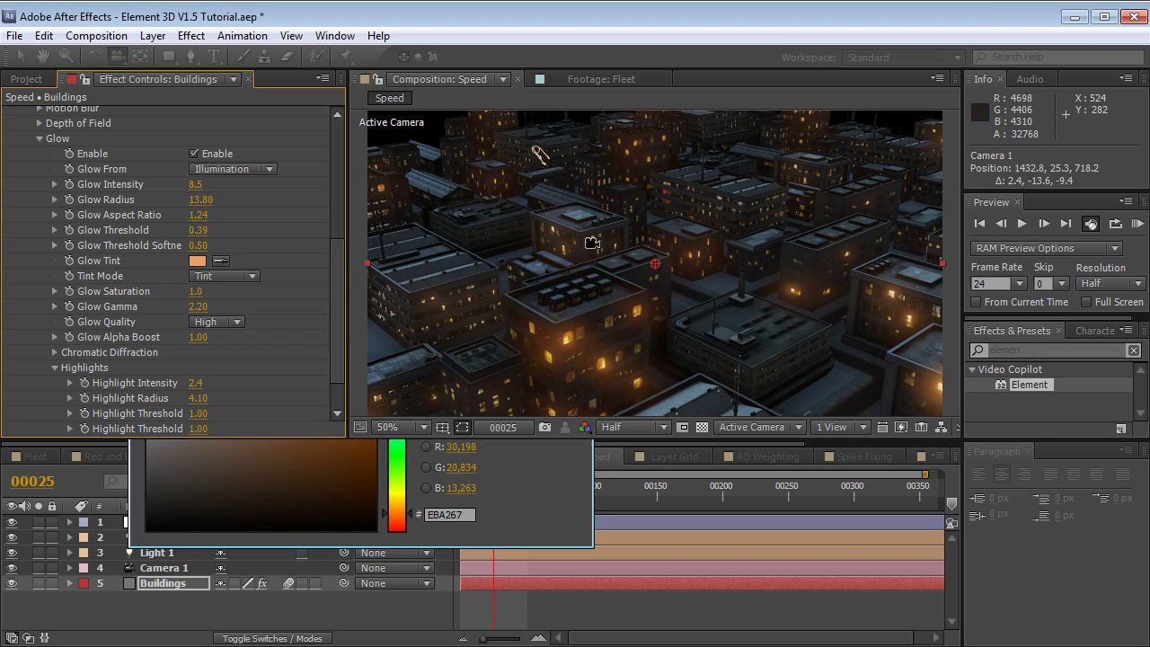
mouse_move(580, 318)
mouse_down()
mouse_move(600, 317)
mouse_move(590, 318)
mouse_up()
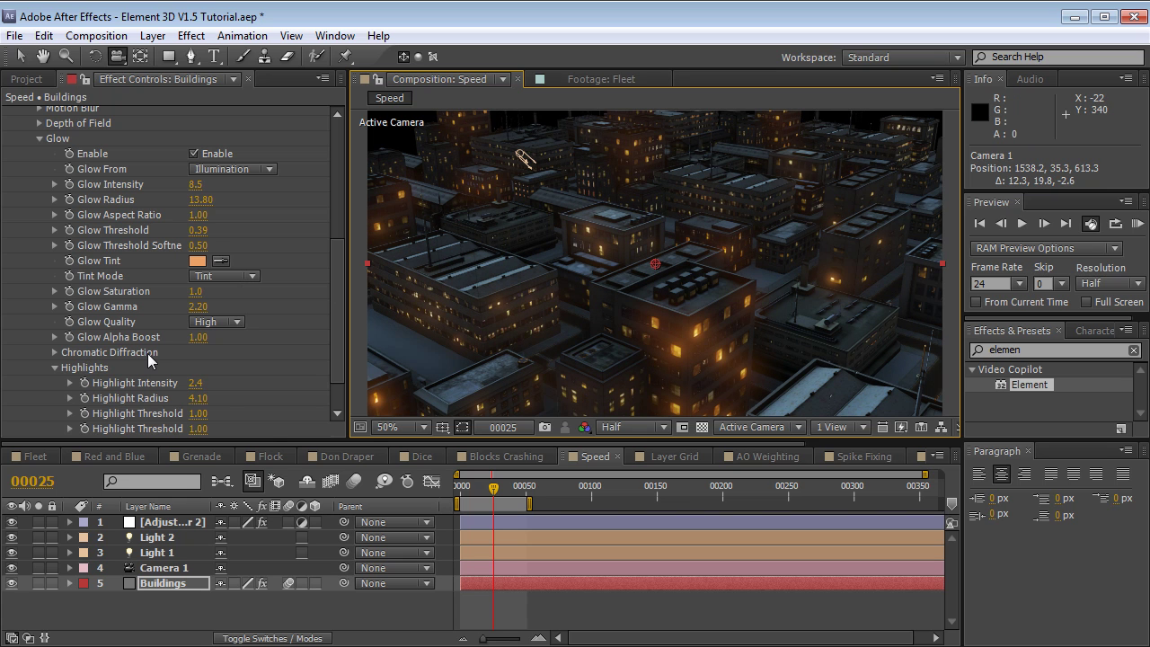
Open the Diffraction composition and orbit the camera around the microphone.
scroll(147, 353, up, 6)
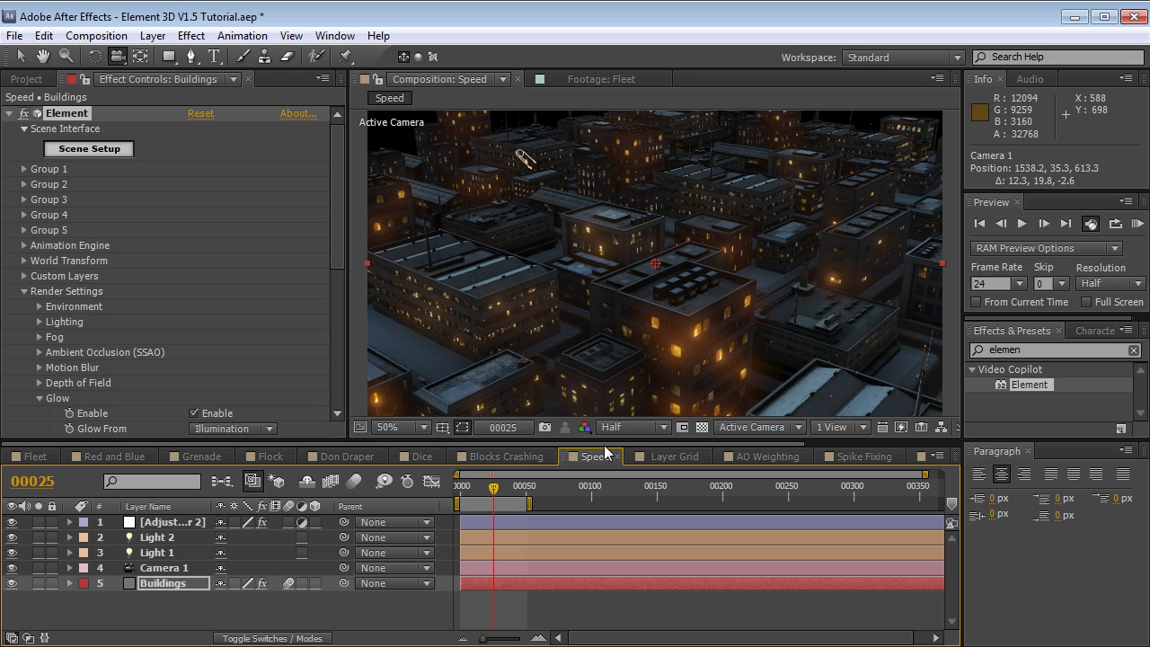
scroll(613, 452, right, 3)
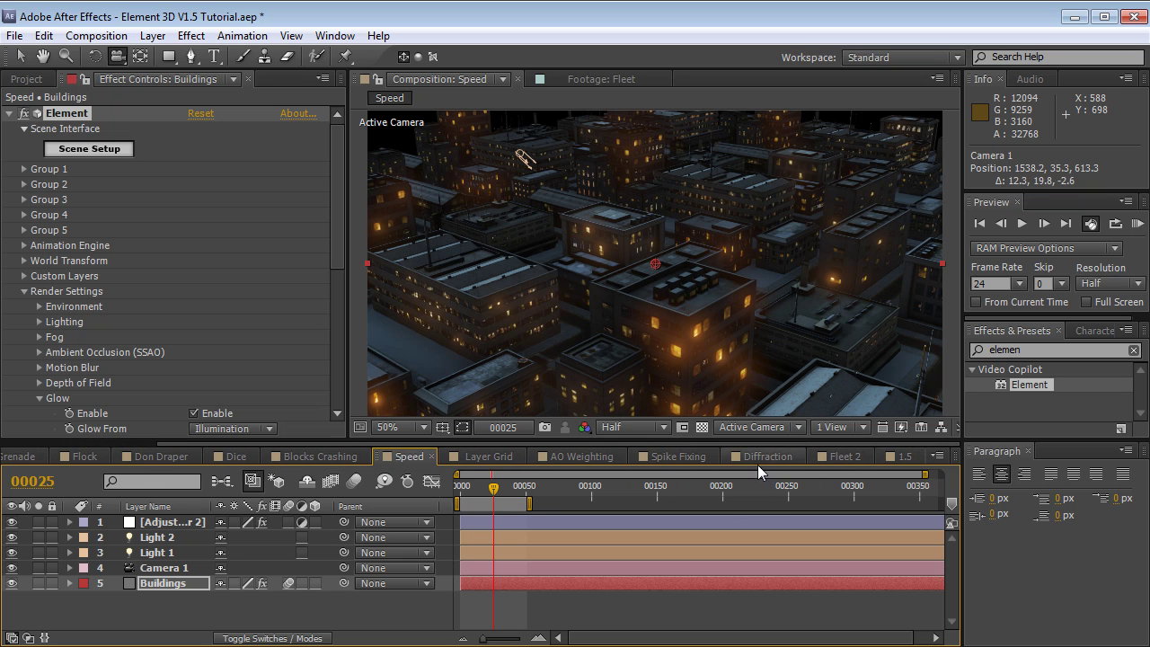
click(765, 457)
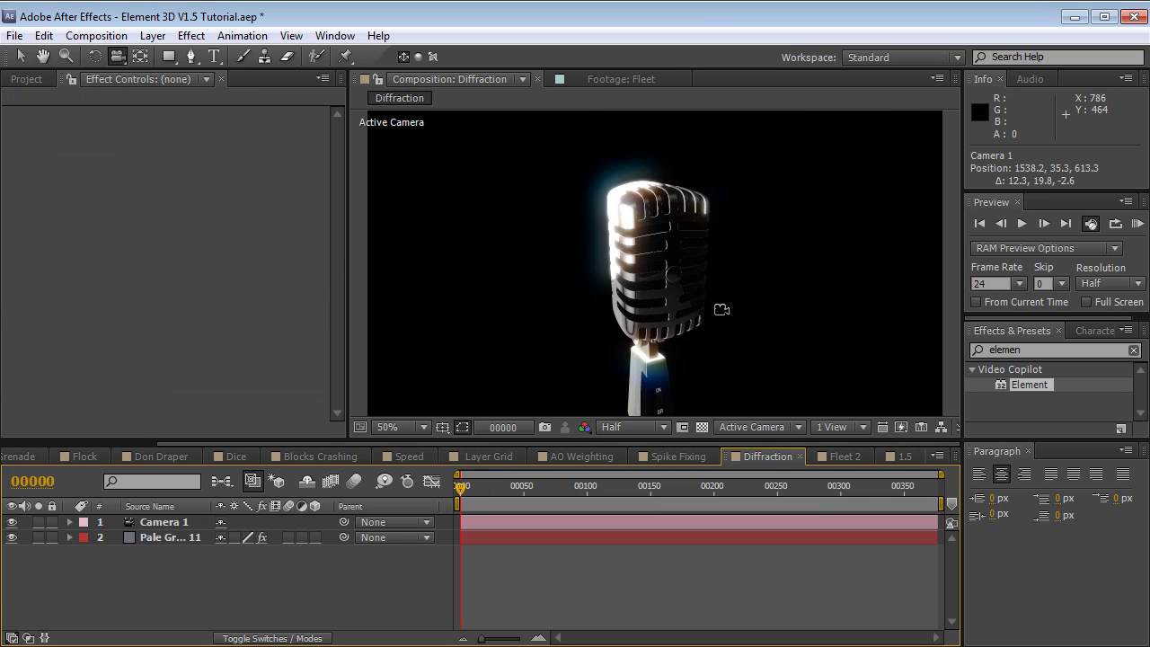
mouse_move(613, 299)
mouse_down()
mouse_move(602, 301)
mouse_move(629, 290)
mouse_move(620, 301)
mouse_move(742, 317)
mouse_move(648, 282)
mouse_move(606, 296)
mouse_up()
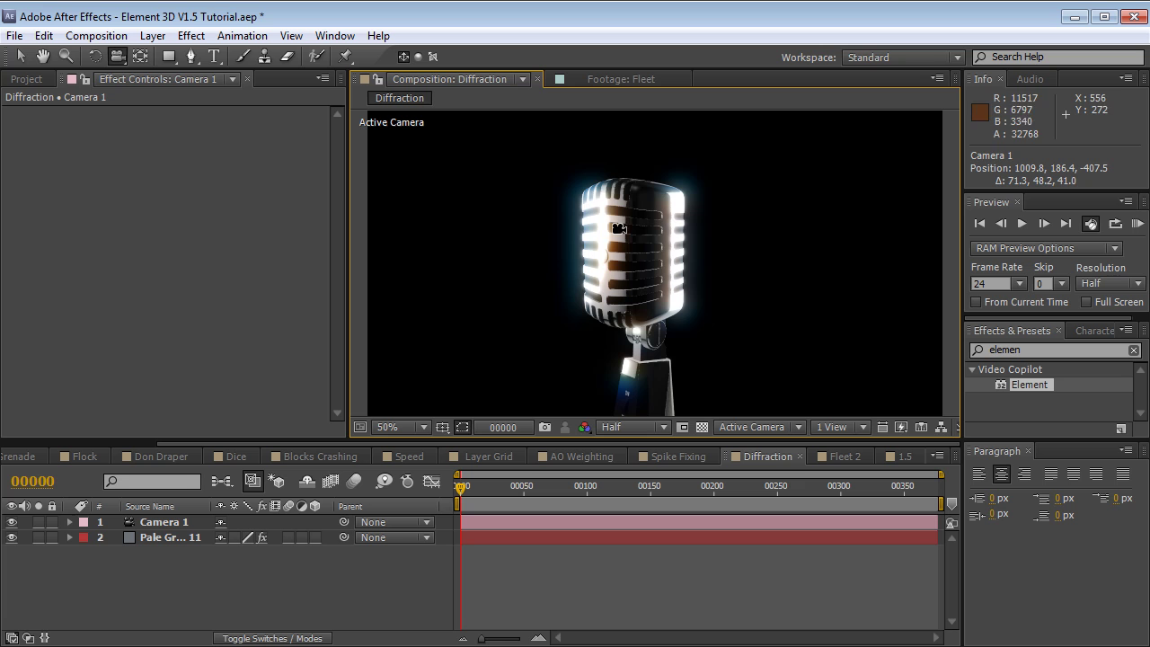
On the microphone's solid layer, try Chromatic Diffraction Intensity at 0 and raise it to 86.5.
click(164, 537)
mouse_move(331, 262)
mouse_down()
mouse_move(332, 305)
mouse_move(333, 263)
mouse_up()
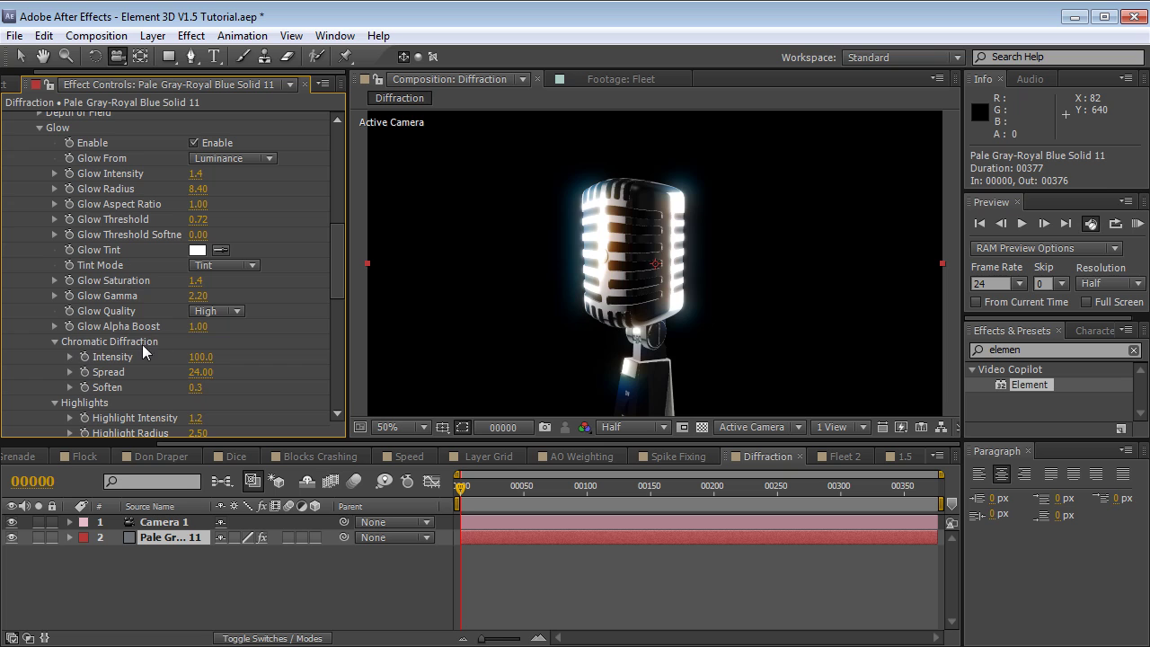
drag(199, 359, 79, 363)
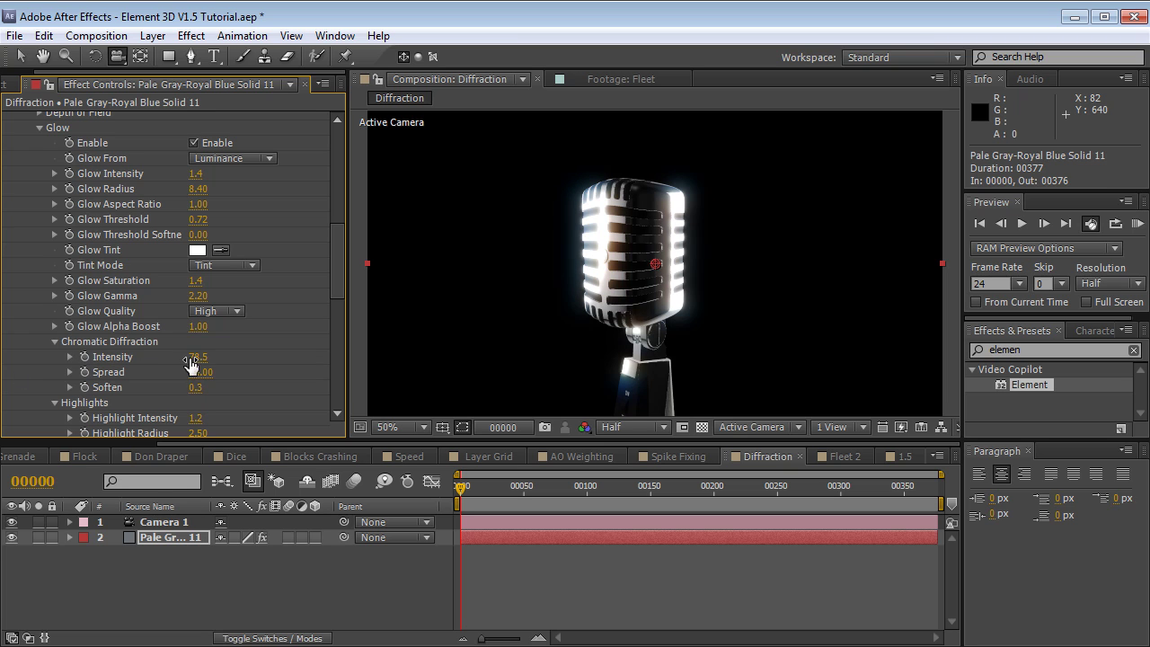
text(0)
key(Return)
drag(492, 292, 467, 296)
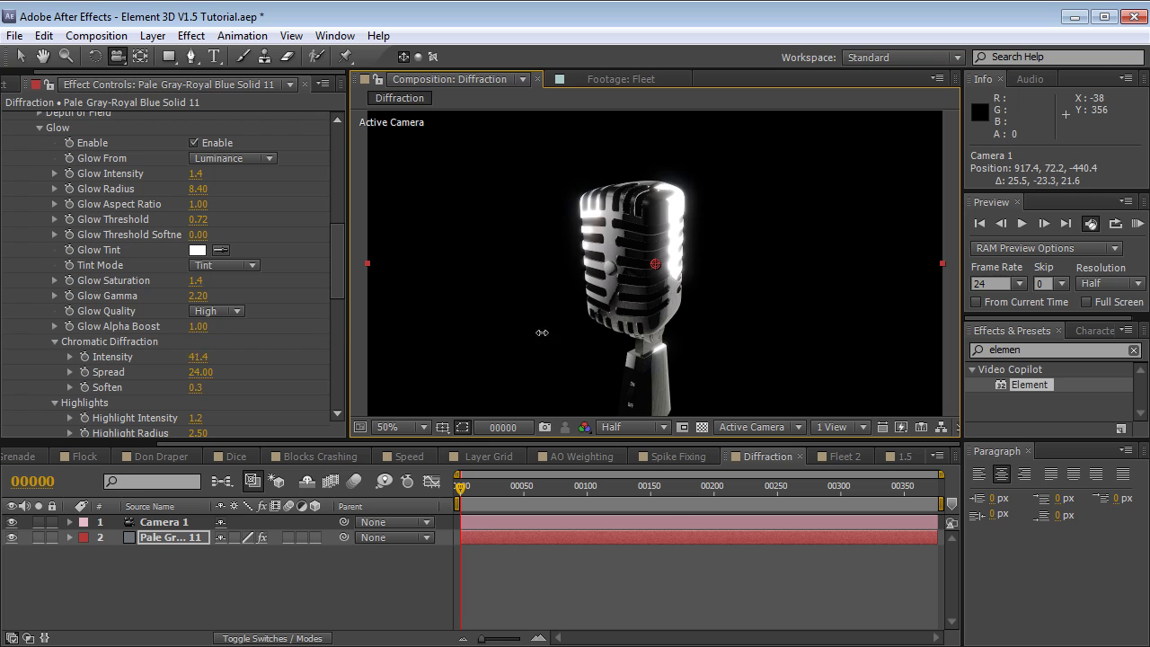
drag(196, 357, 192, 366)
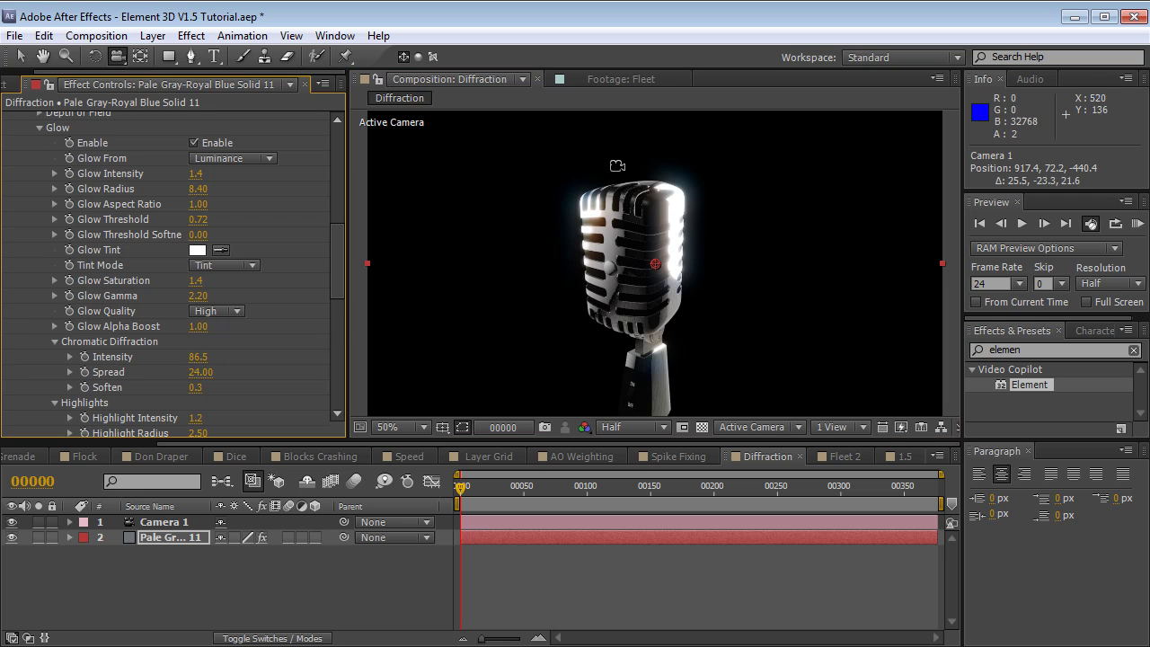
Set the microphone's Glow Radius to 3.20, Chromatic Diffraction Spread to 6.30 and Soften to 0.4, and orbit a close-up.
drag(196, 190, 163, 199)
drag(551, 243, 596, 270)
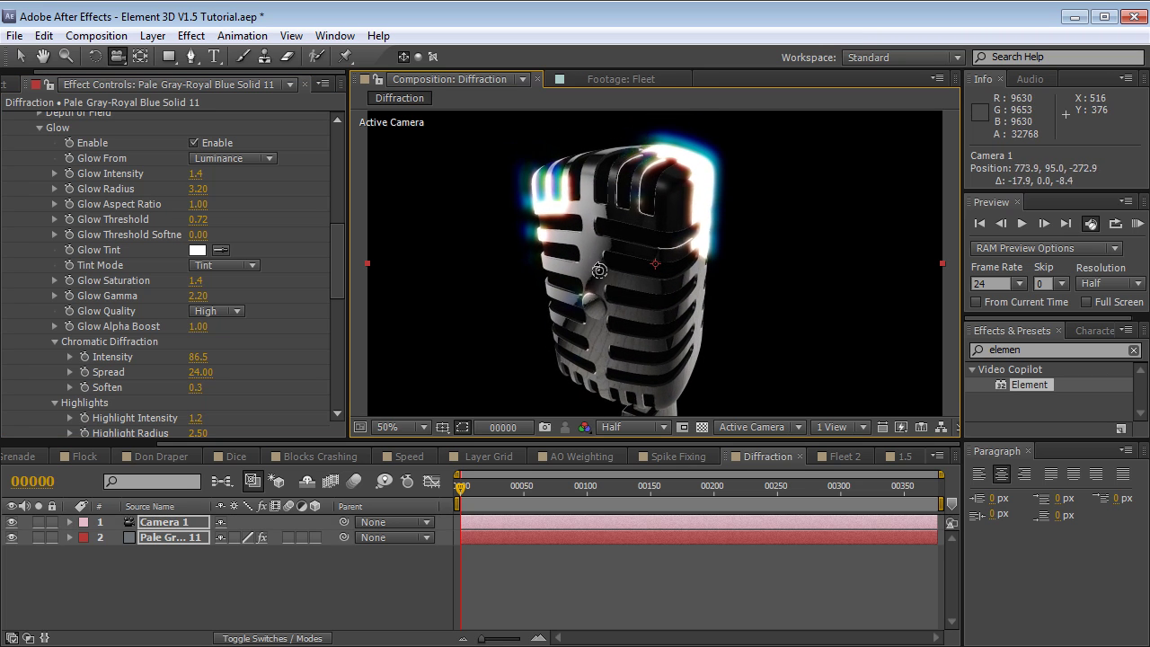
drag(160, 377, 50, 399)
drag(611, 269, 565, 190)
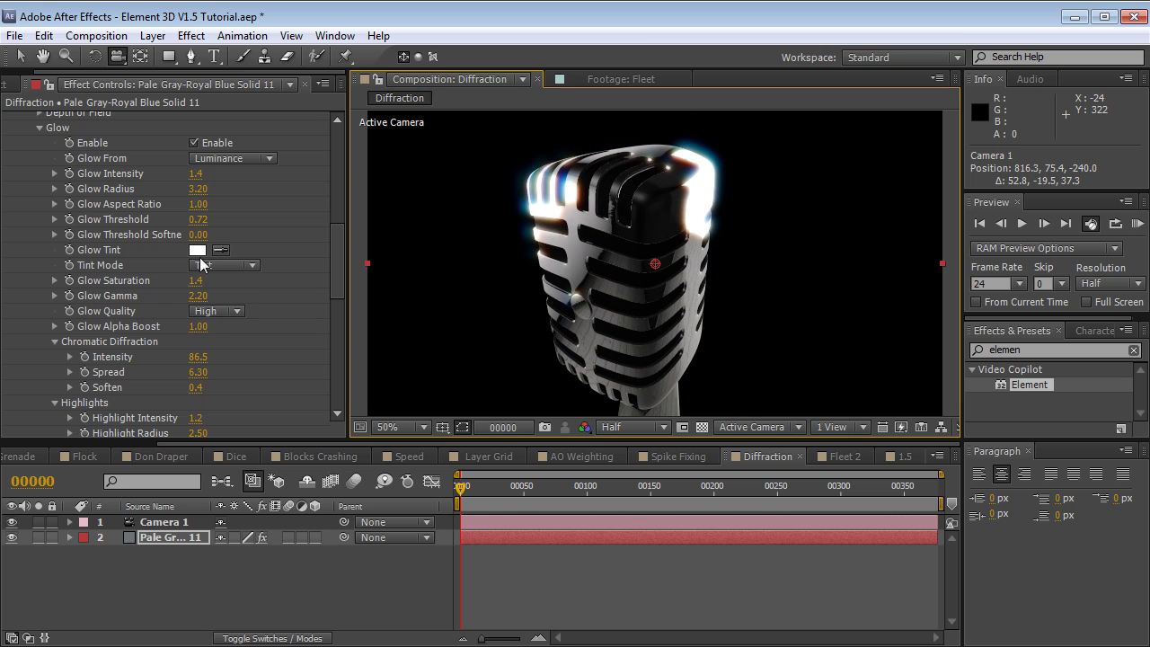
Set the microphone's Glow Threshold to 0.57 with Glow From set to Luminance, and orbit the camera around it.
mouse_move(197, 225)
mouse_down()
mouse_move(180, 224)
mouse_move(203, 224)
mouse_up()
drag(459, 238, 503, 256)
click(233, 158)
click(243, 177)
drag(416, 192, 558, 297)
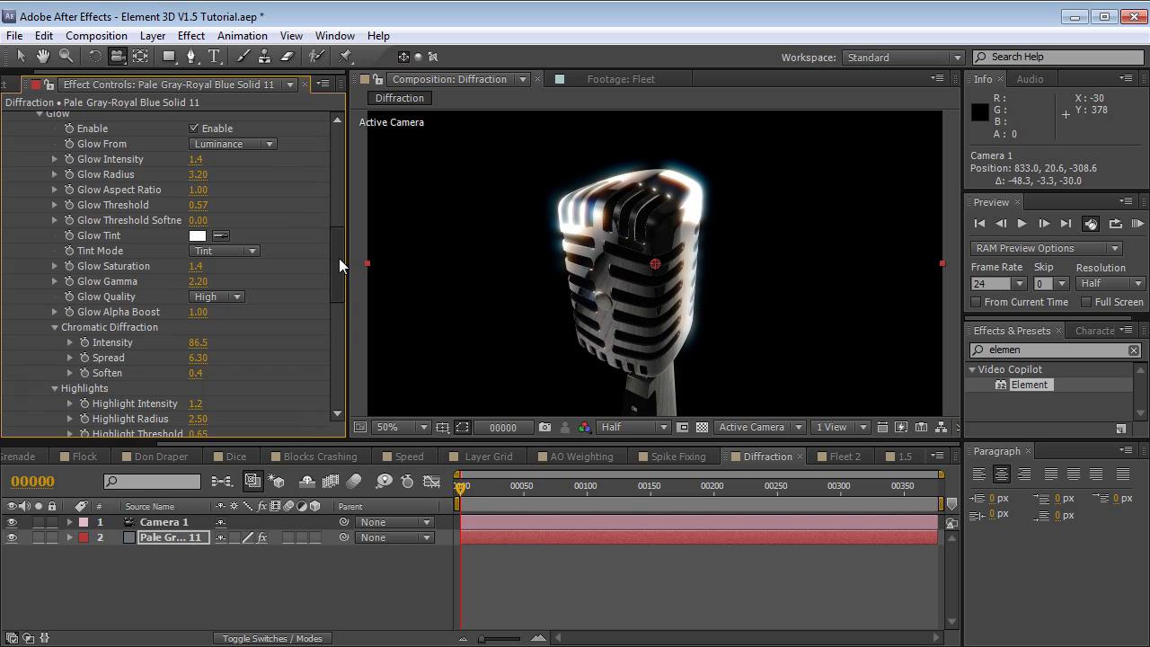
Set the microphone's Glow Radius to 9.10, Chromatic Diffraction Intensity to 100.0 and Spread to 62.10, and orbit around it.
scroll(338, 258, up, 1)
drag(206, 201, 235, 196)
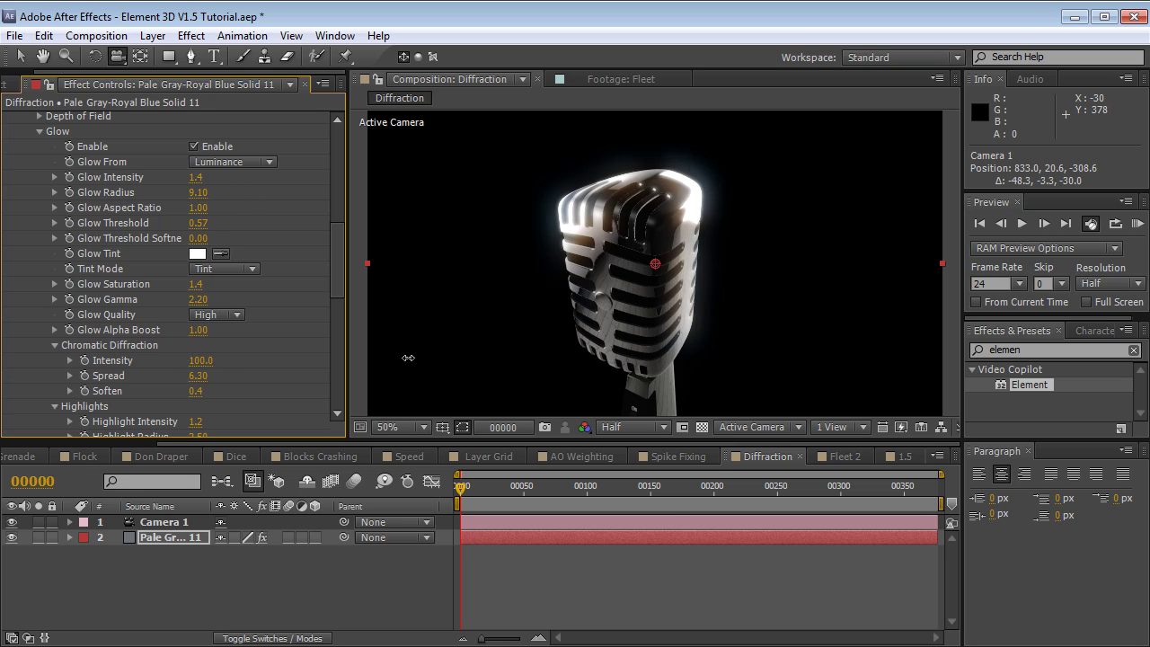
drag(282, 367, 662, 300)
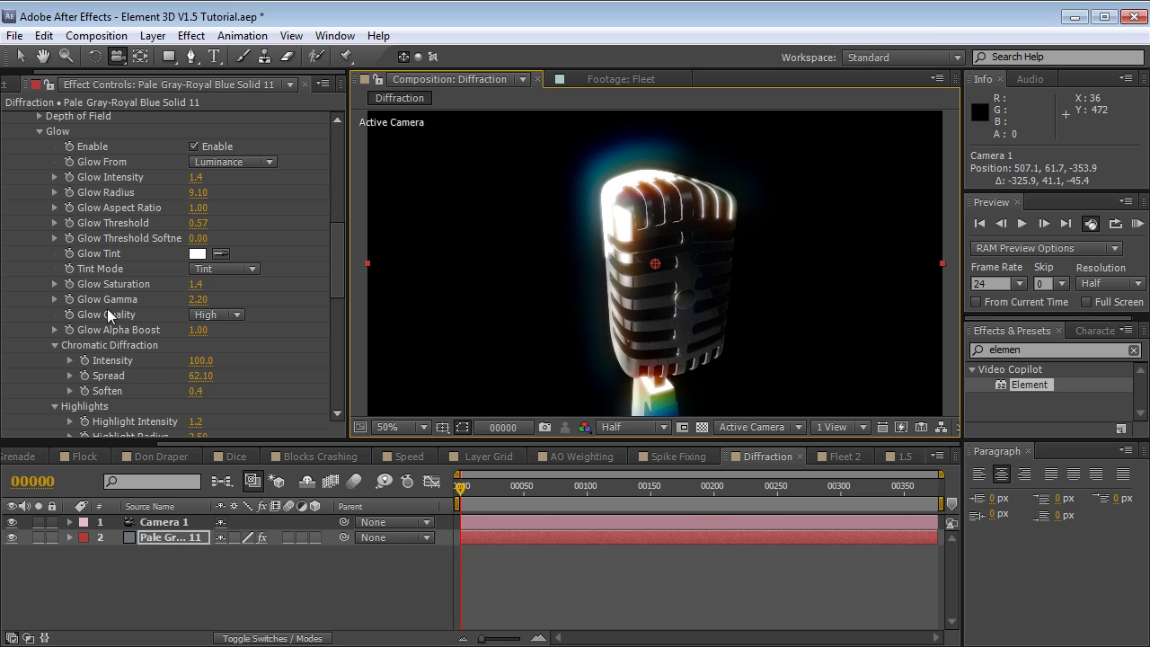
Set the microphone's Glow Saturation to 1.0 and orbit the camera to a low front view.
drag(217, 284, 750, 259)
click(197, 285)
text(0)
key(Return)
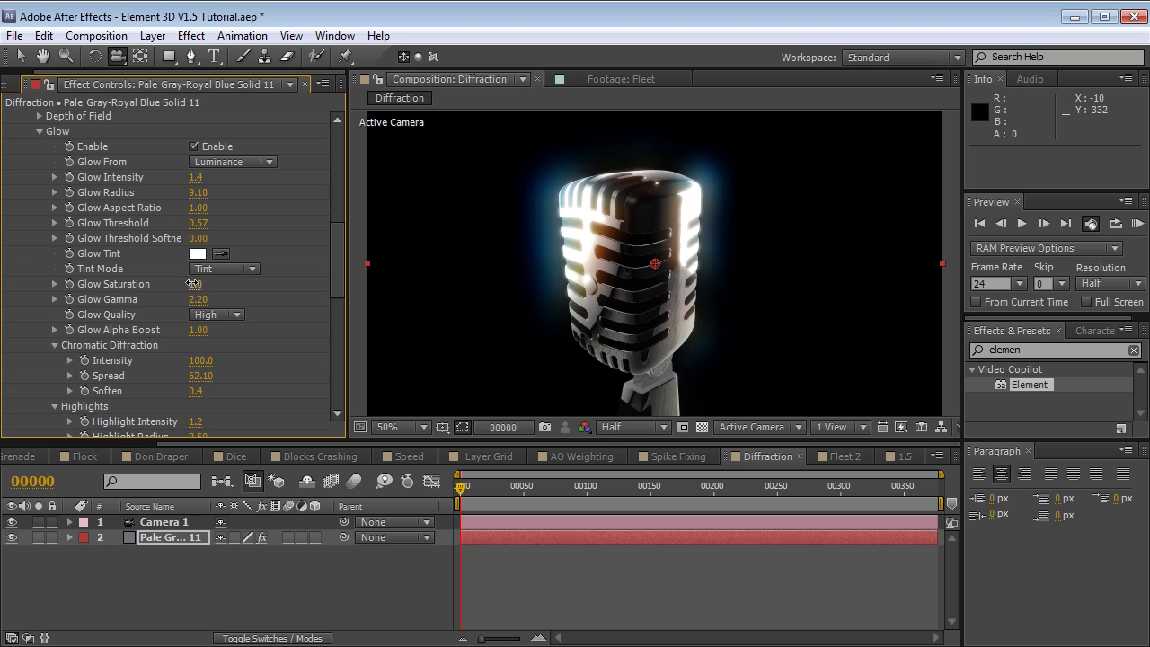
drag(503, 256, 585, 287)
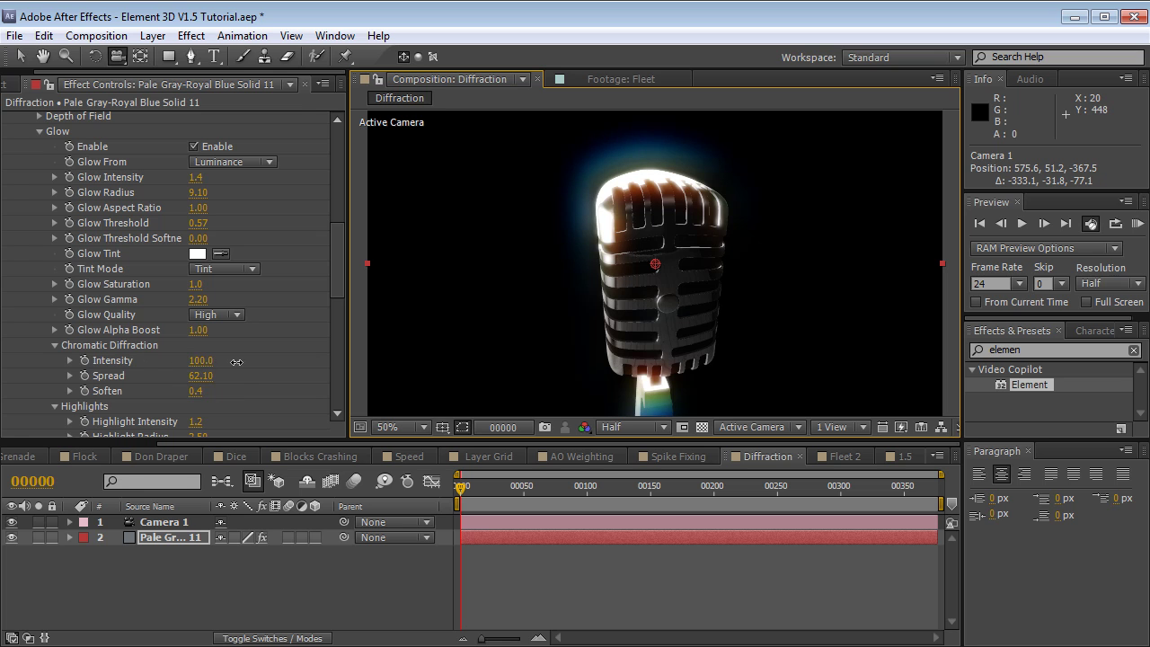
Try the microphone's Chromatic Diffraction Intensity at 88.5 and Spread at 40.70, and undo the last two changes.
drag(193, 389, 127, 374)
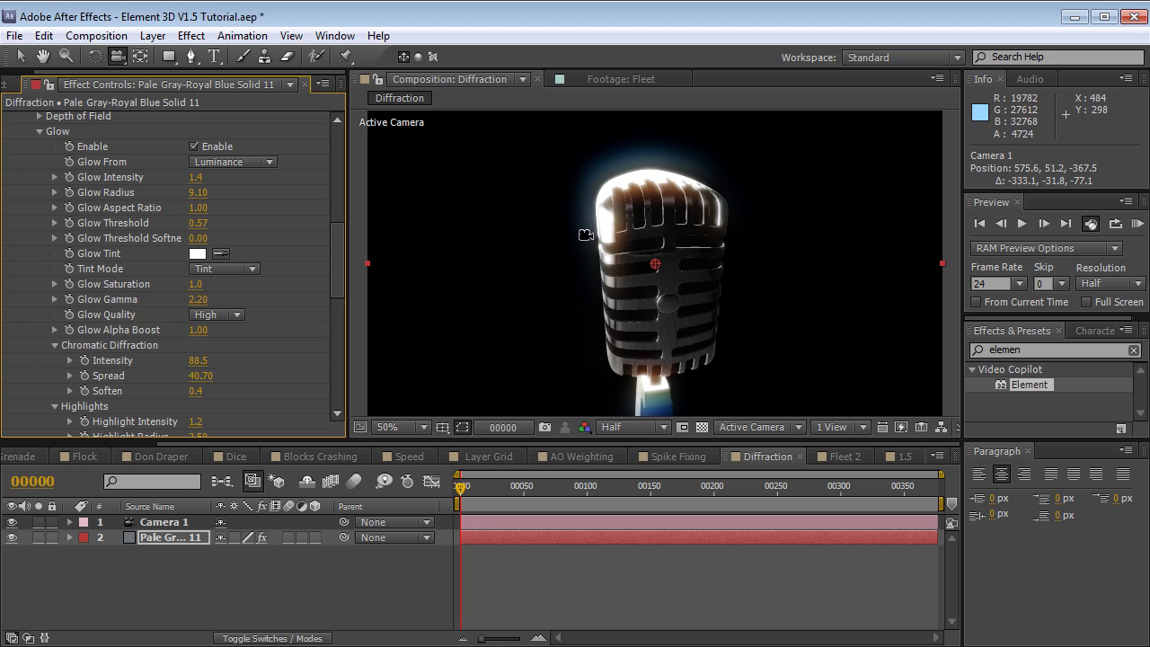
key(ctrl+z)
key(ctrl+z)
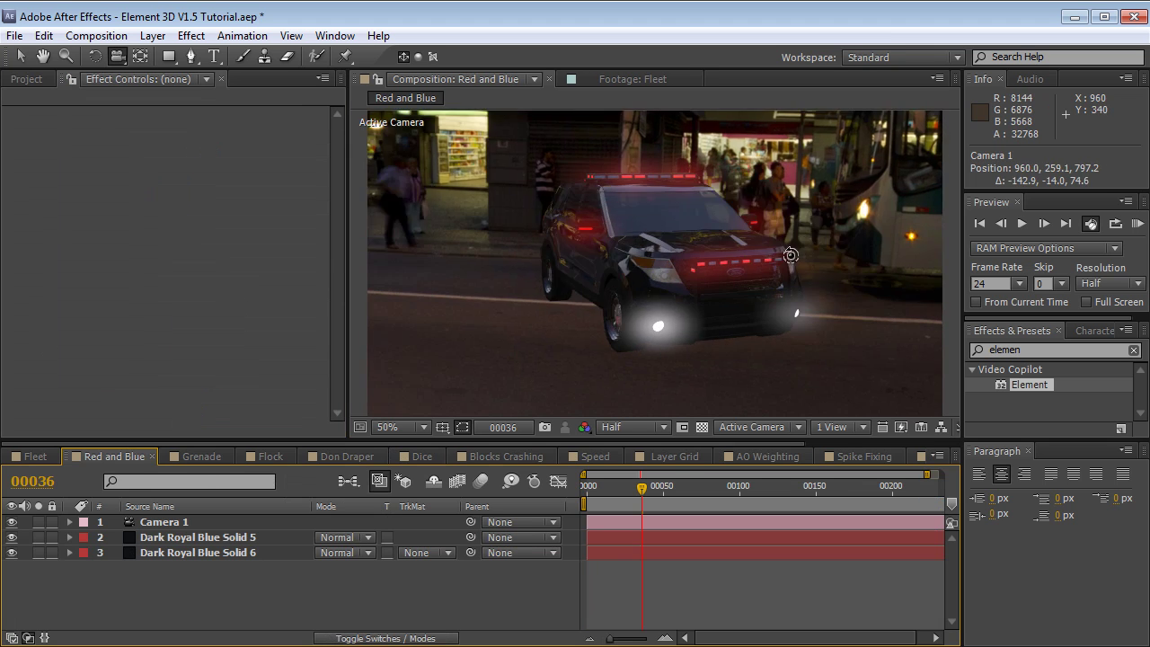
In the Red and Blue composition, orbit the police car and try Glow Intensity at 3.6 on Dark Royal Blue Solid 5.
drag(584, 261, 705, 261)
click(185, 537)
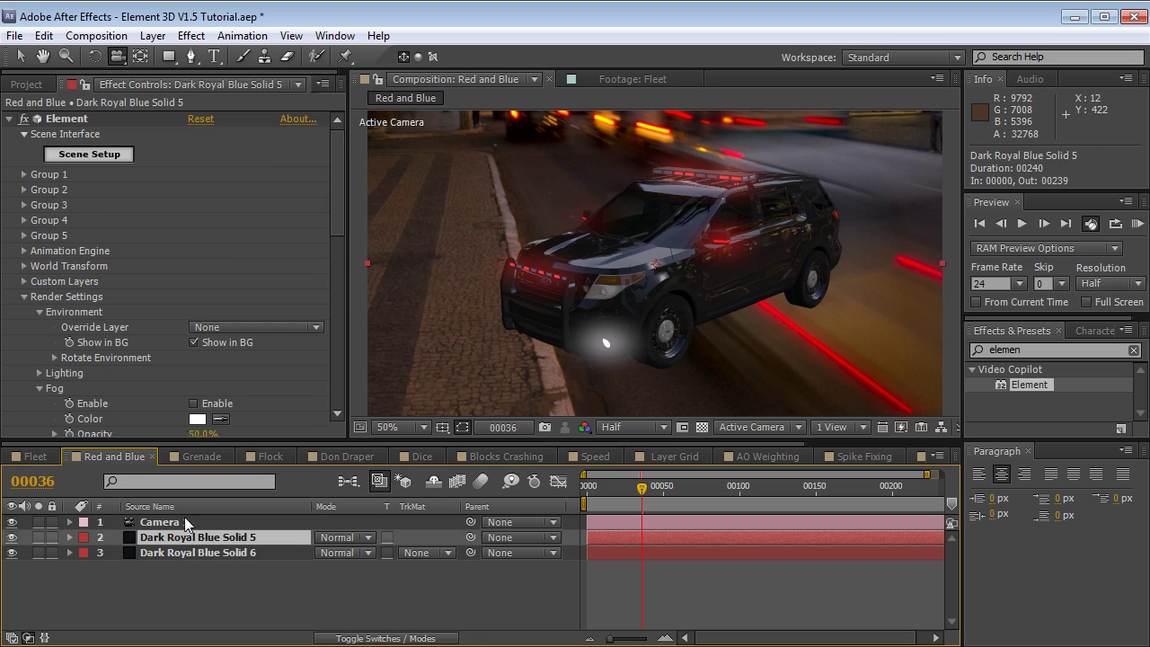
scroll(335, 303, down, 10)
mouse_move(195, 261)
mouse_down()
mouse_move(241, 271)
mouse_move(199, 263)
mouse_up()
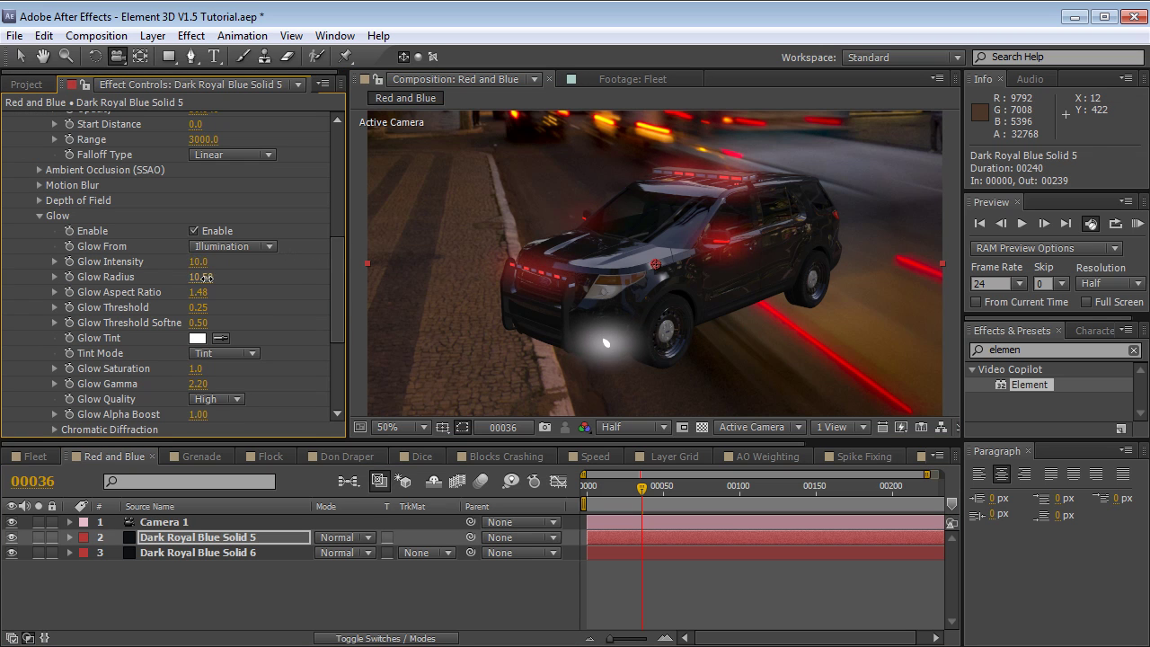
key(Escape)
key(ctrl+z)
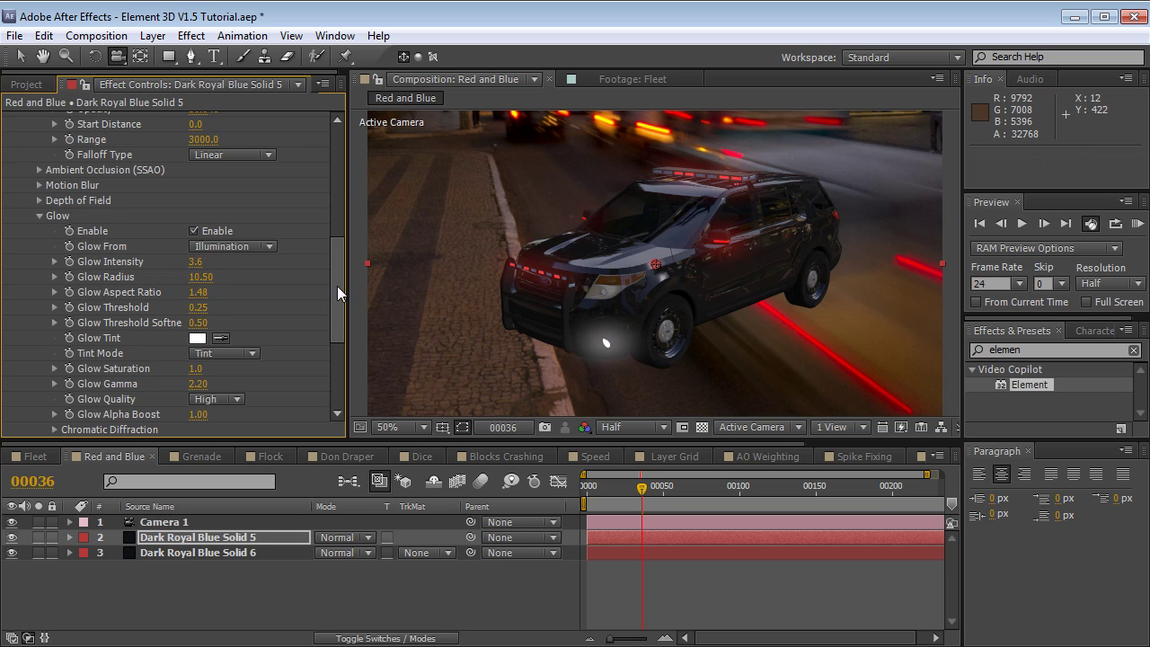
Open the Element effect's Scene Setup and select the 2012_ford_explorer model.
drag(337, 286, 344, 171)
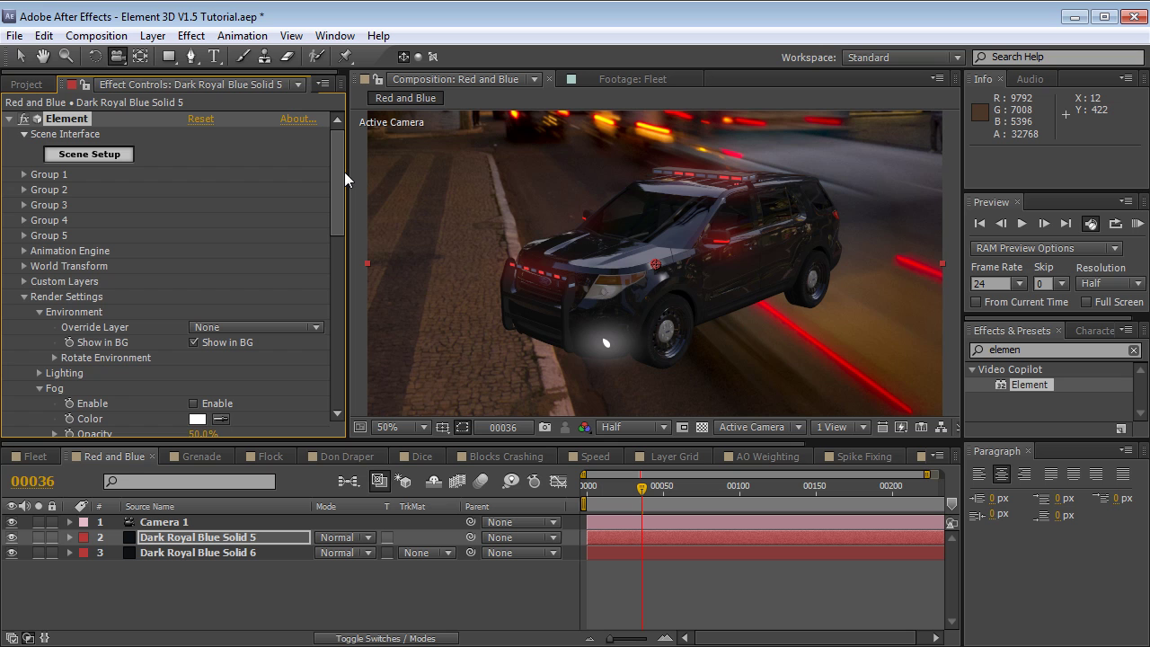
click(118, 154)
drag(210, 265, 398, 259)
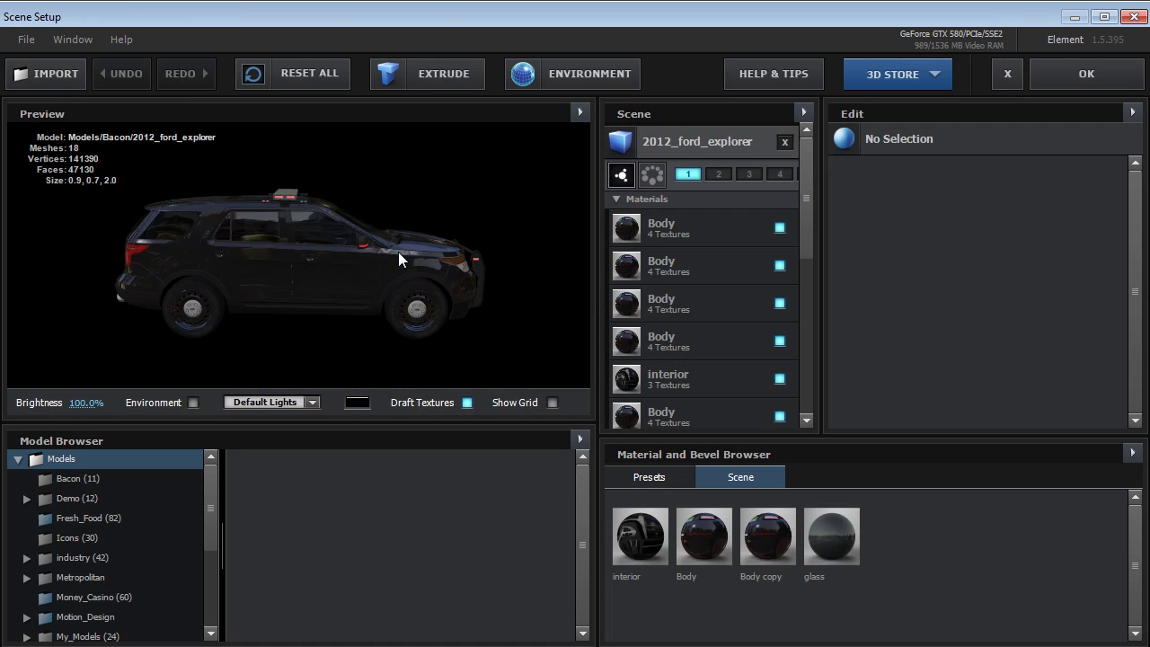
click(698, 142)
drag(194, 293, 212, 301)
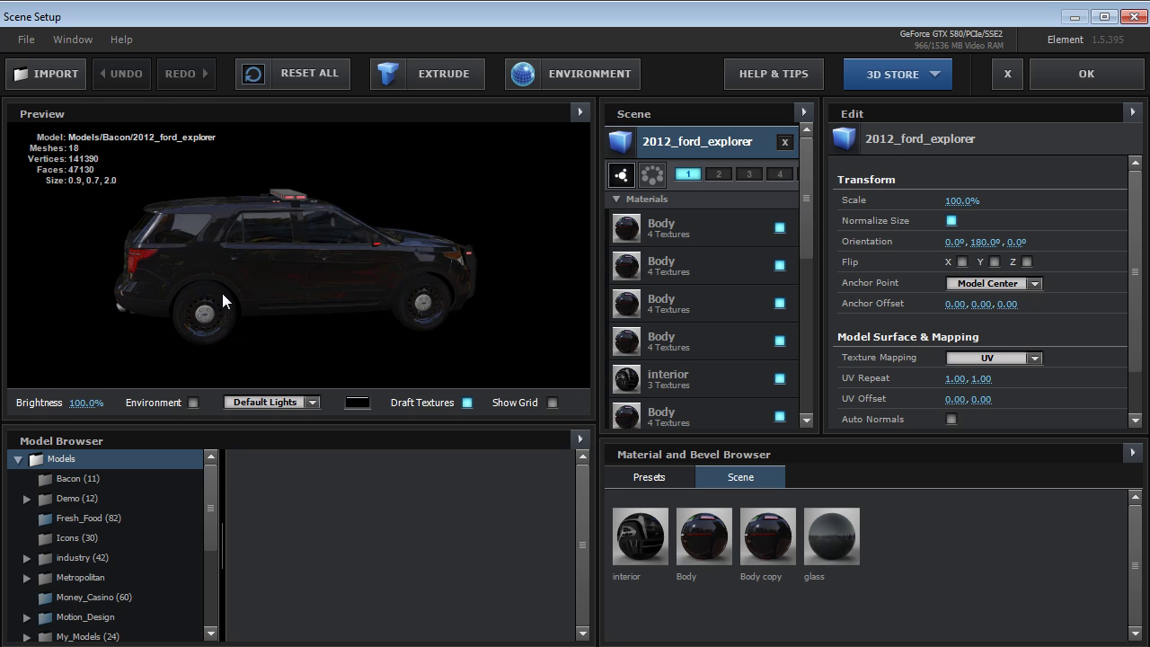
Show the grid in the Scene Setup preview and examine the car against it from several angles.
click(553, 402)
drag(420, 271, 230, 312)
drag(301, 271, 207, 218)
drag(290, 270, 322, 308)
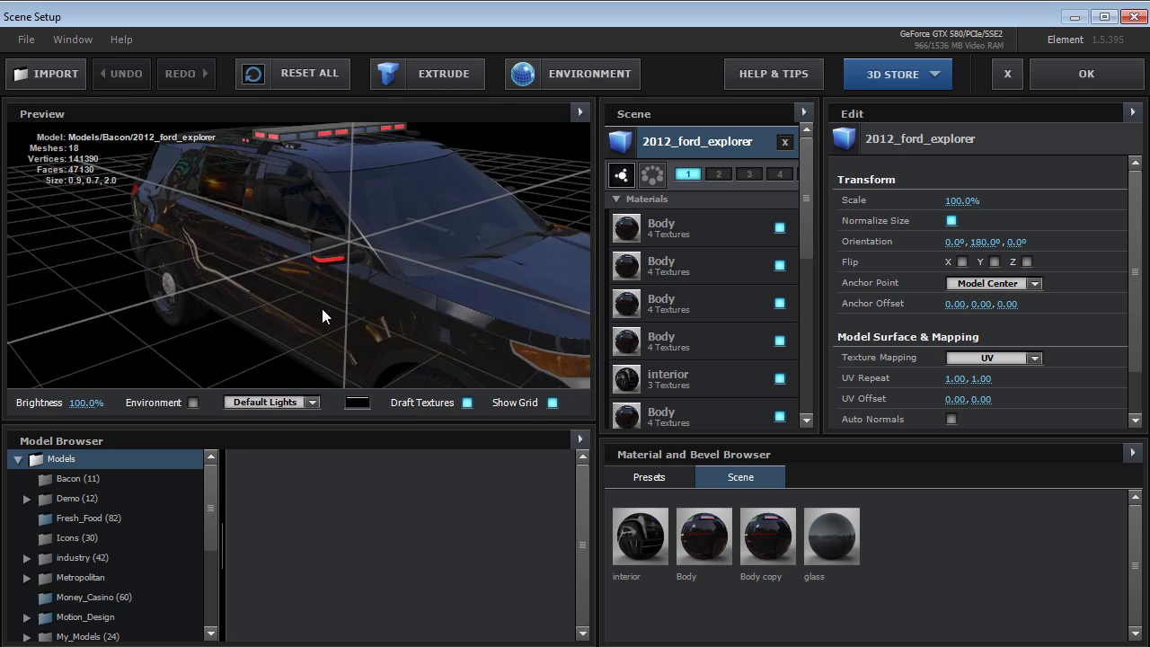
drag(255, 297, 260, 307)
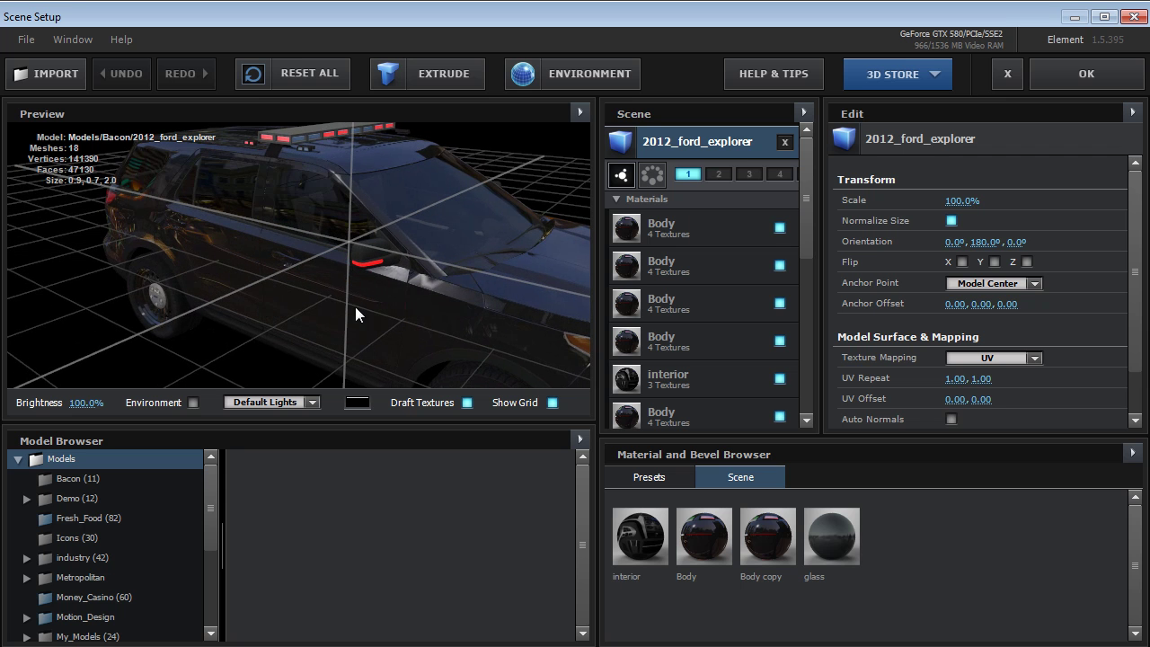
drag(380, 294, 371, 209)
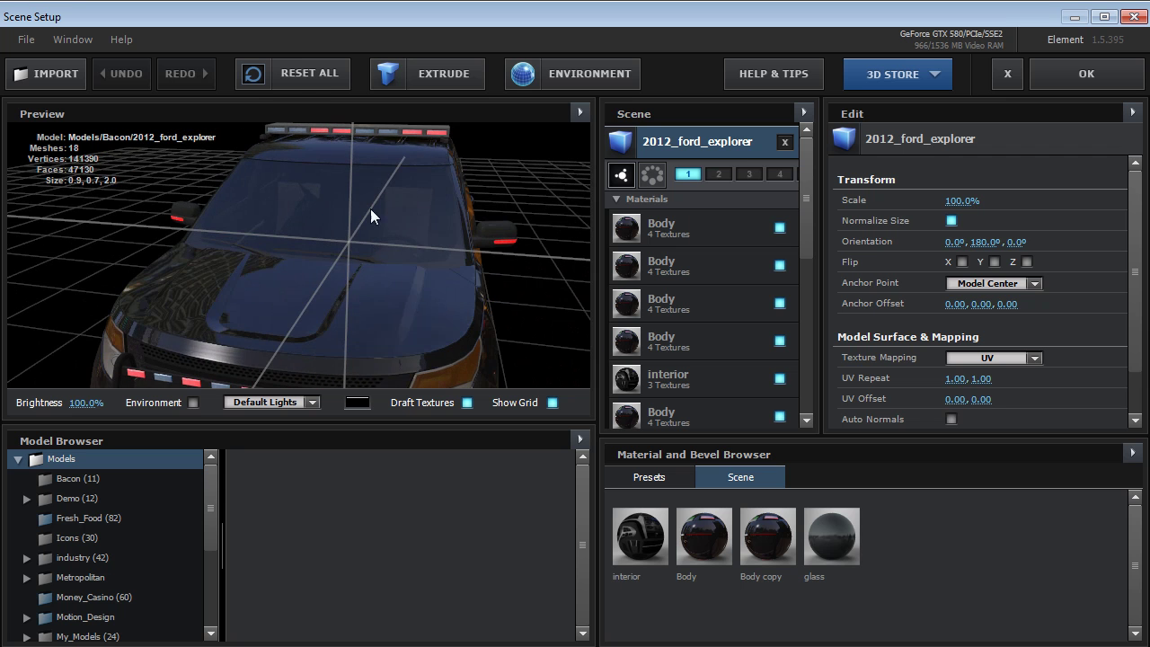
drag(355, 277, 388, 297)
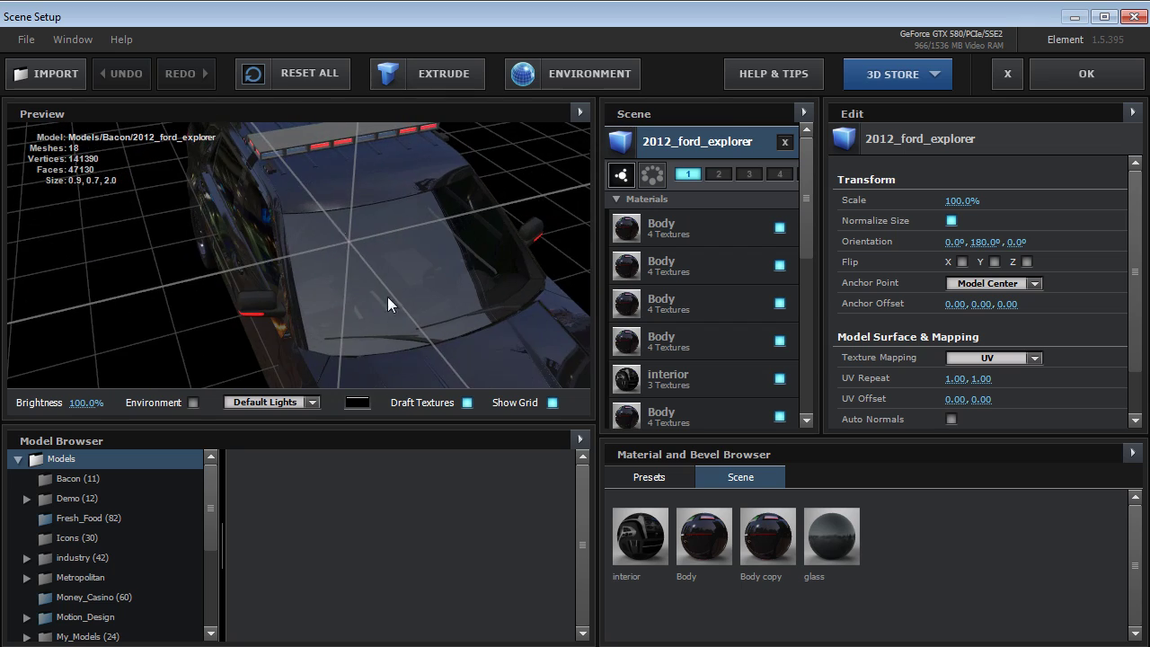
Set the car model's Anchor Point to Bottom and orbit the preview to a side view at ground level.
click(970, 283)
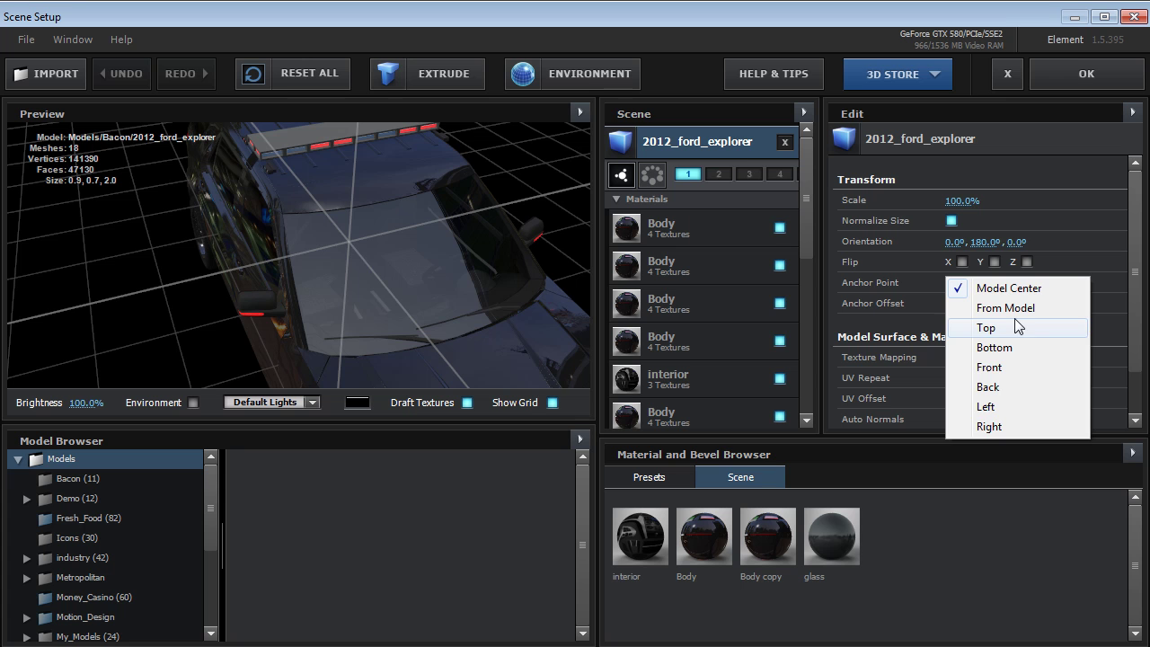
click(988, 347)
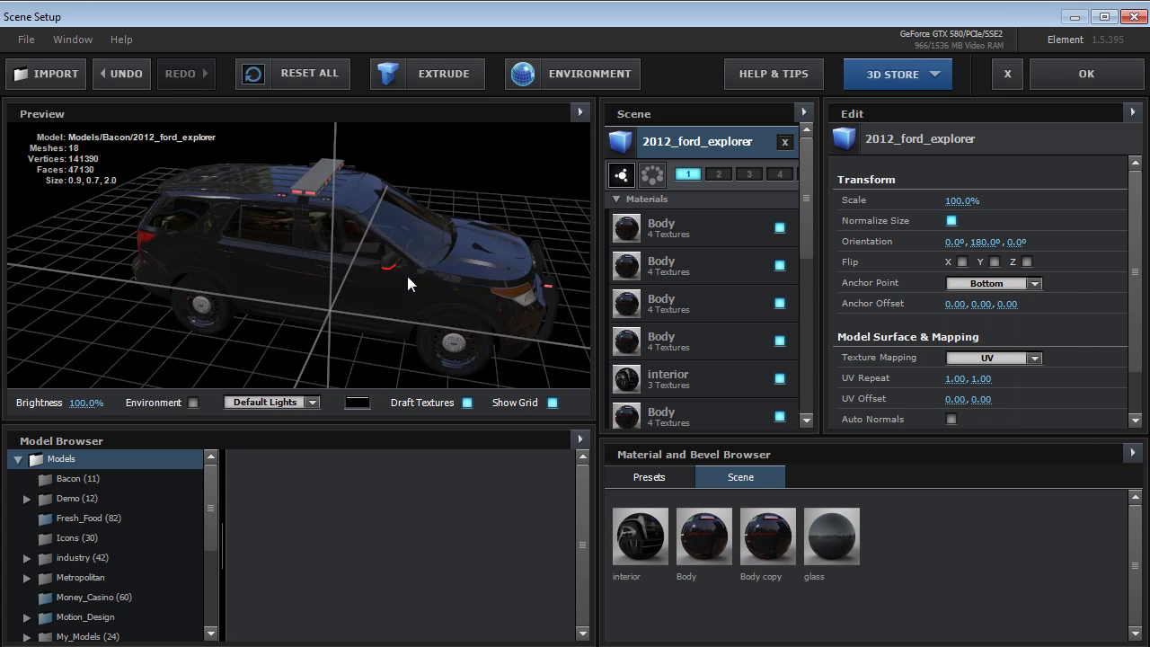
drag(363, 266, 489, 284)
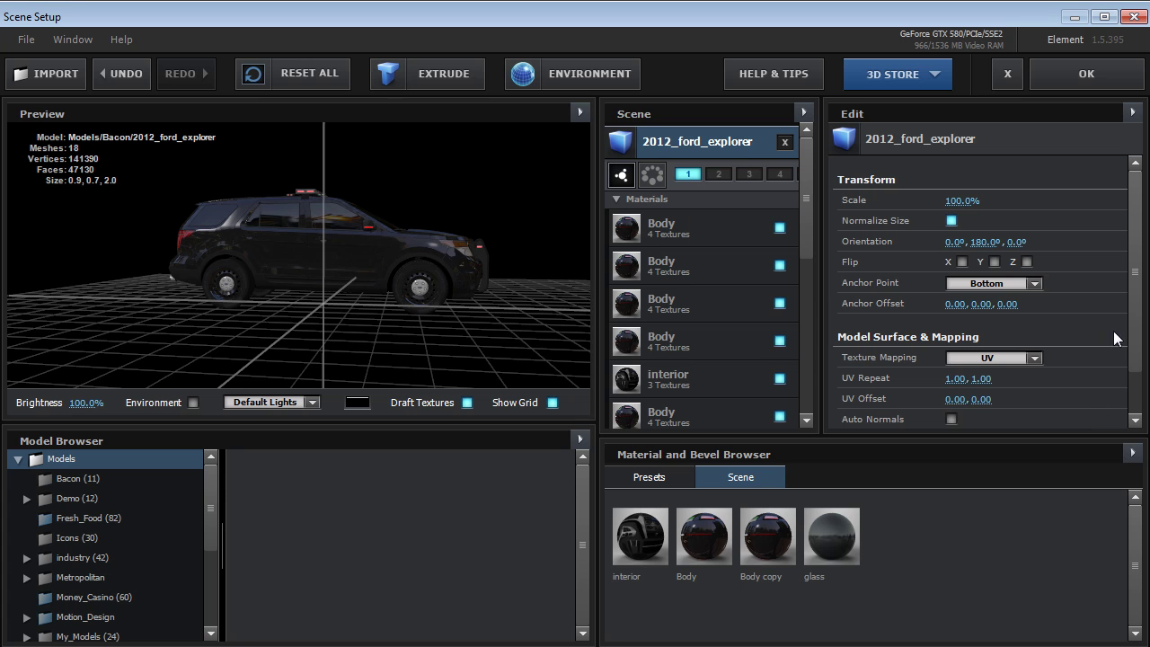
Adjust the car's Anchor Offset to -0.85, 0.42, 0.65 and apply the Scene Setup changes.
drag(978, 306, 1068, 296)
click(990, 309)
text(0)
key(Return)
drag(449, 274, 463, 277)
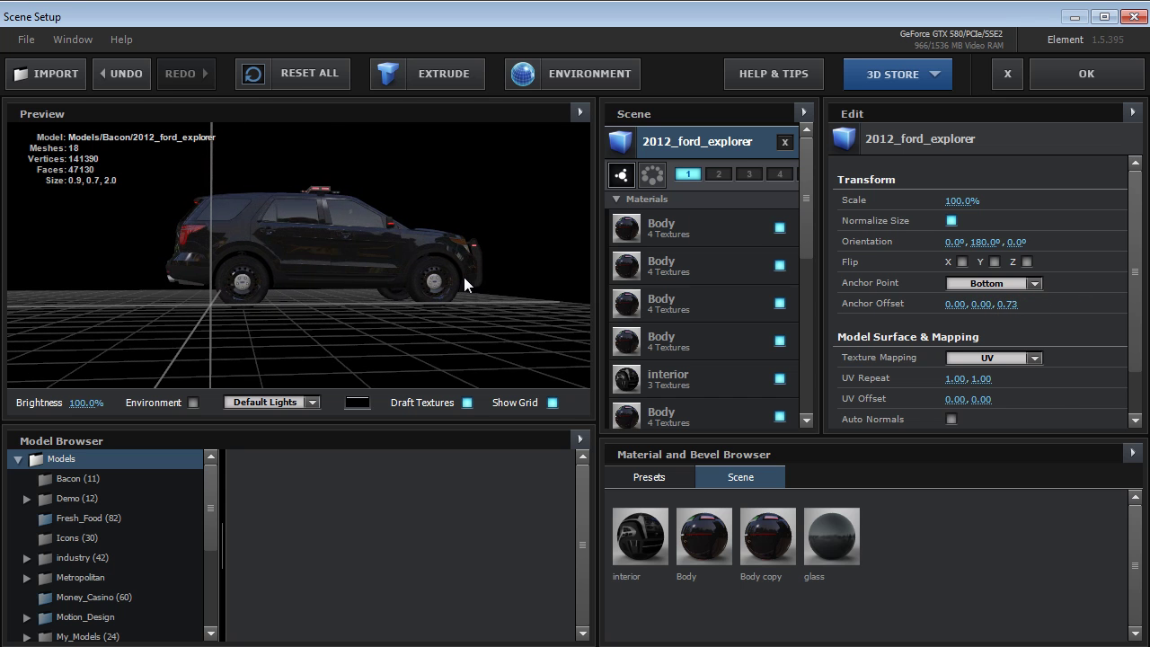
drag(974, 301, 1004, 307)
drag(430, 265, 328, 332)
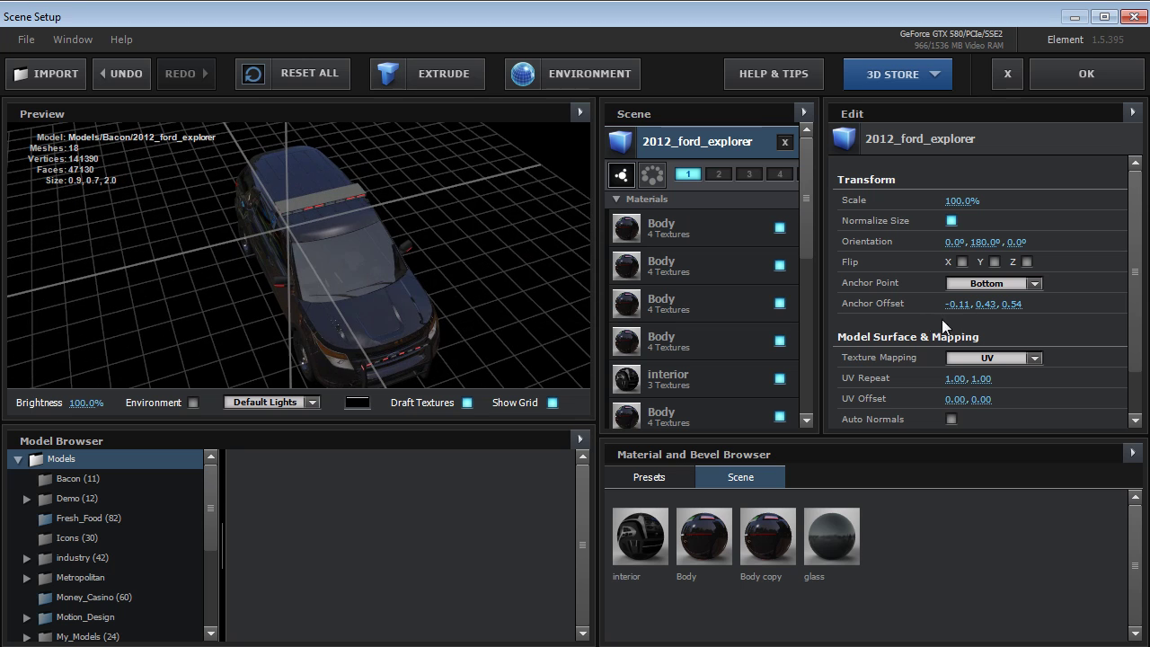
drag(985, 305, 892, 308)
drag(348, 250, 416, 255)
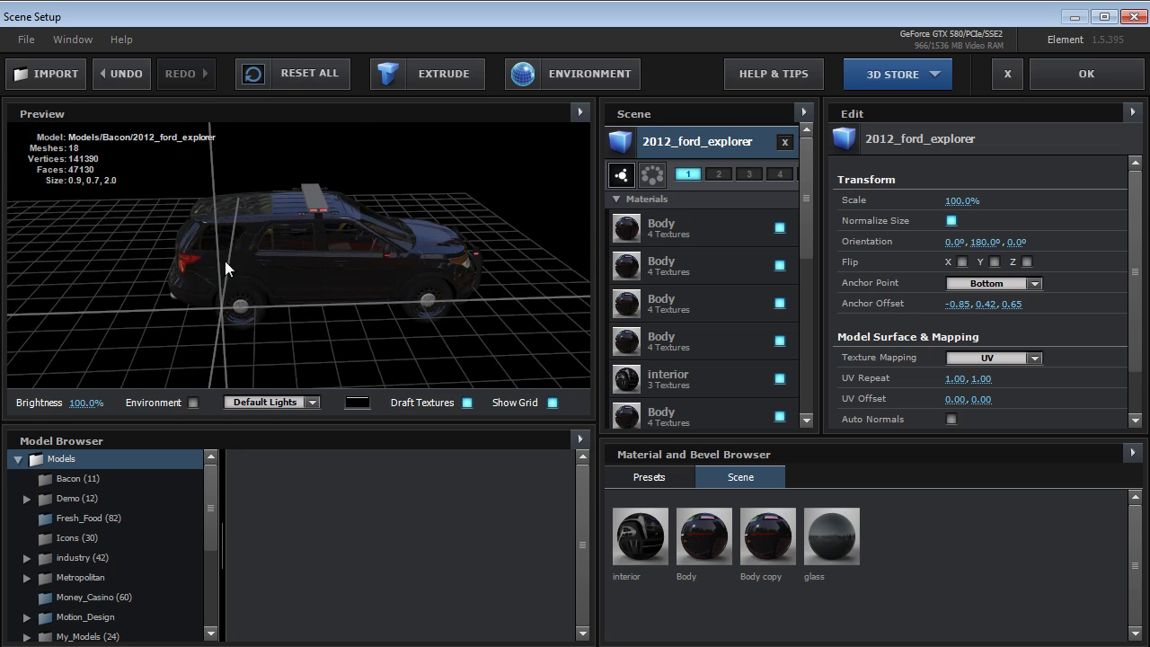
click(1086, 73)
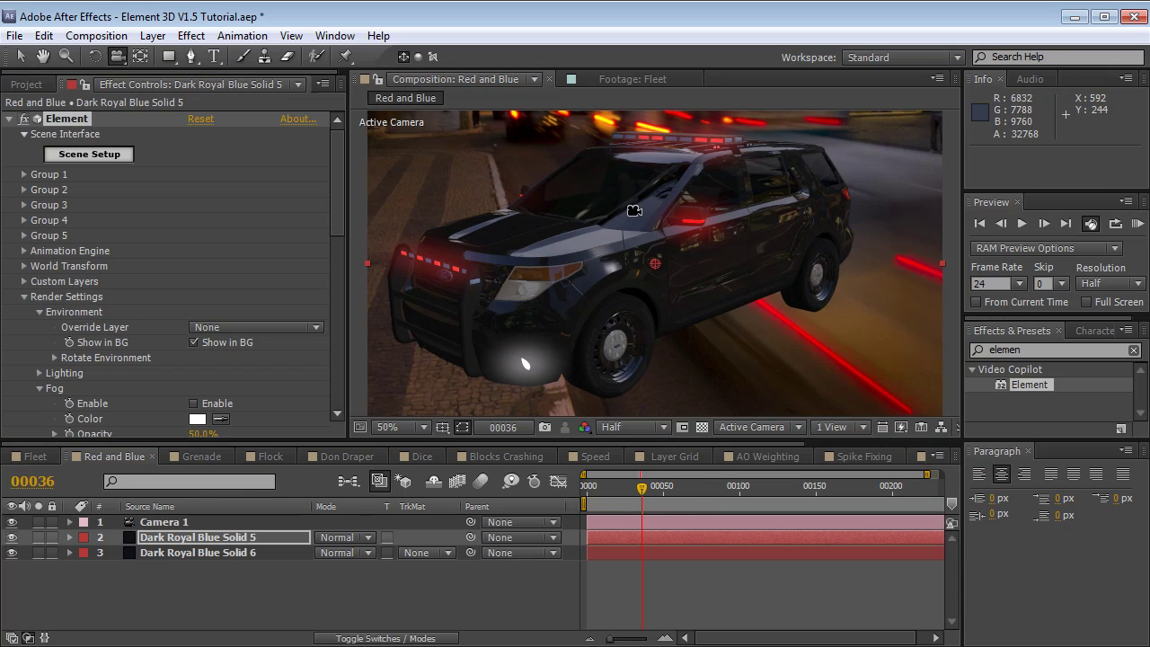
Orbit the composition camera, try rotating the car with Group 1's Particle Look rotation, and undo the last three changes.
drag(607, 340, 548, 377)
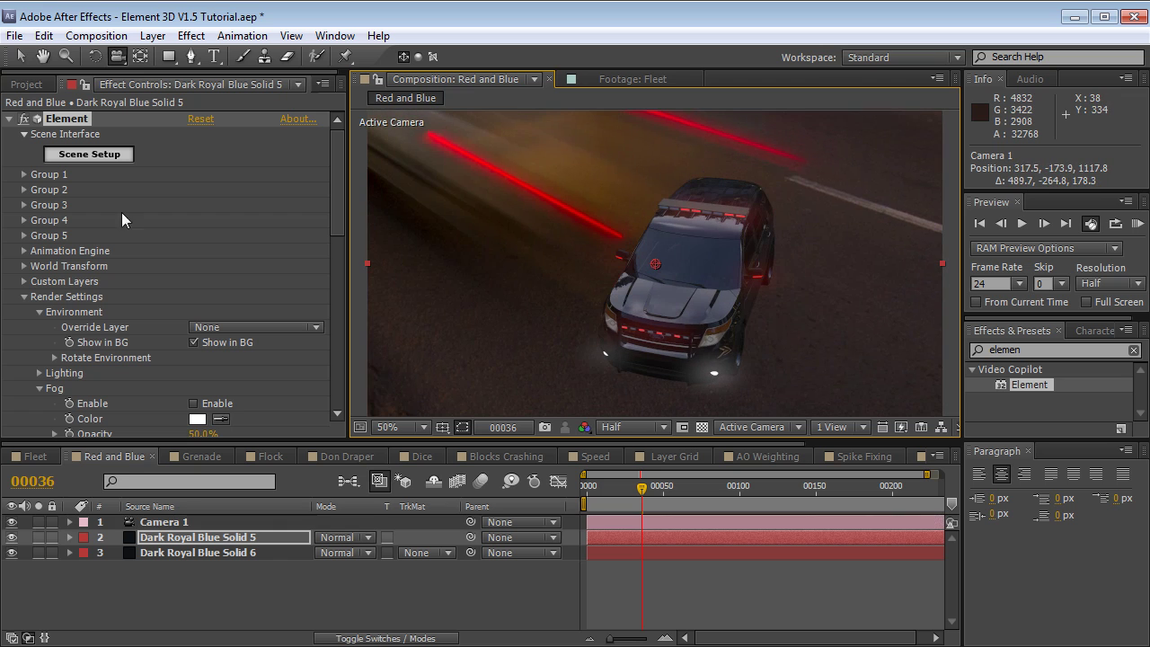
click(24, 175)
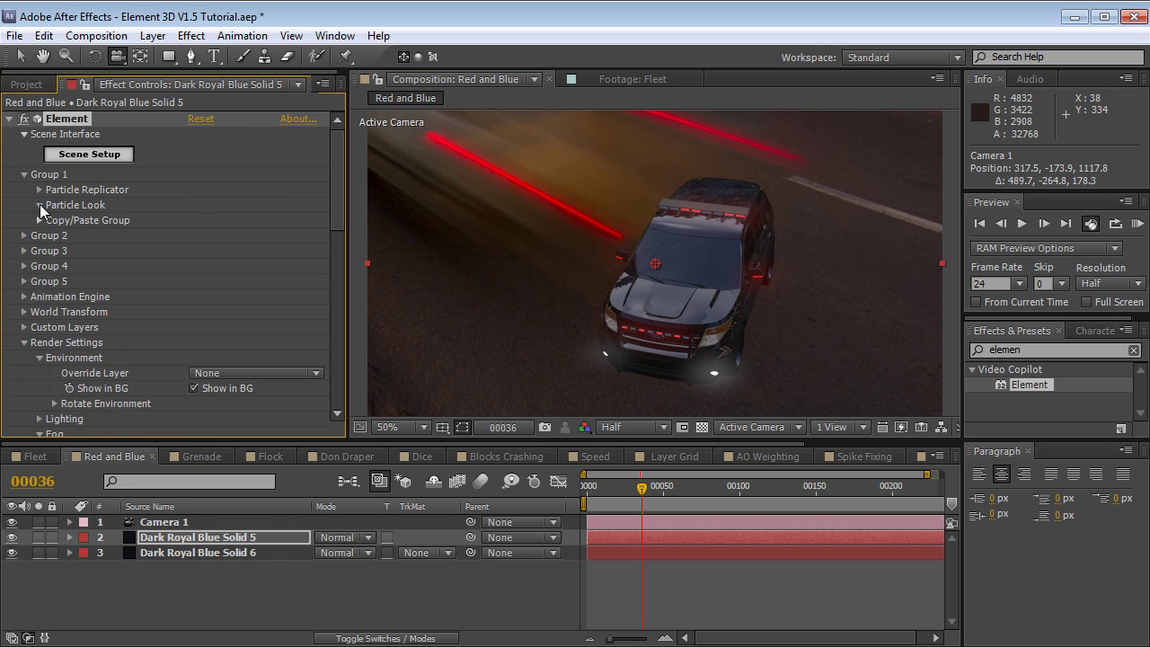
click(39, 205)
click(55, 281)
drag(223, 331, 239, 352)
key(ctrl+z)
key(ctrl+z)
key(ctrl+z)
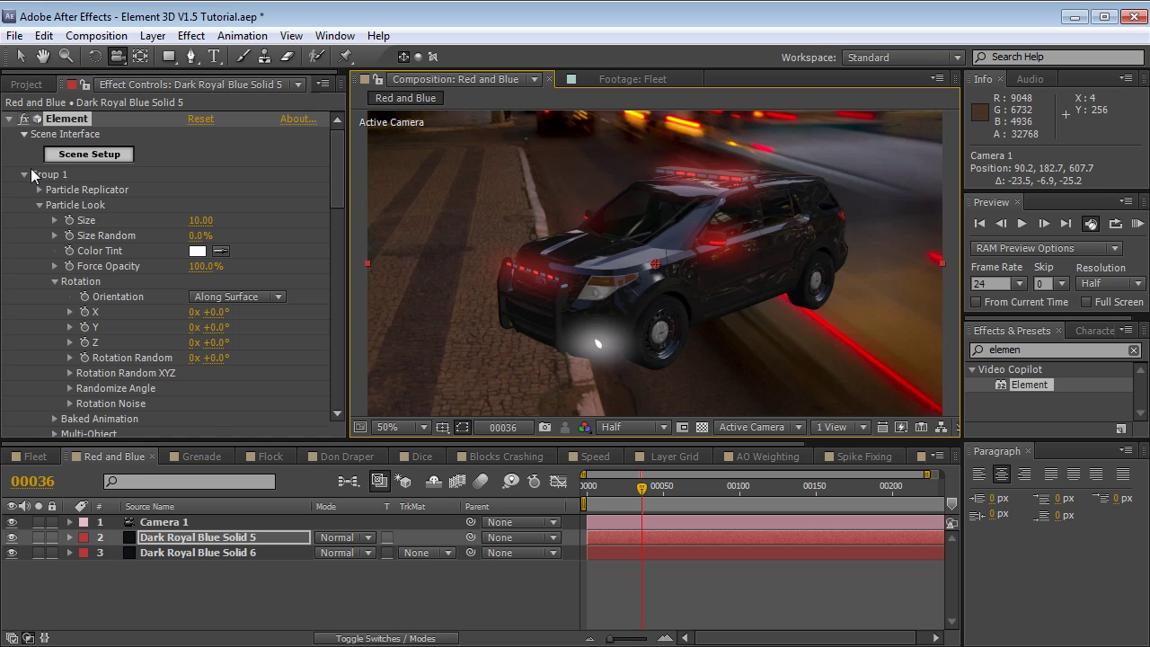
Enable Fog in the Element Render Settings and set its Falloff Type to Taper.
click(24, 173)
click(24, 295)
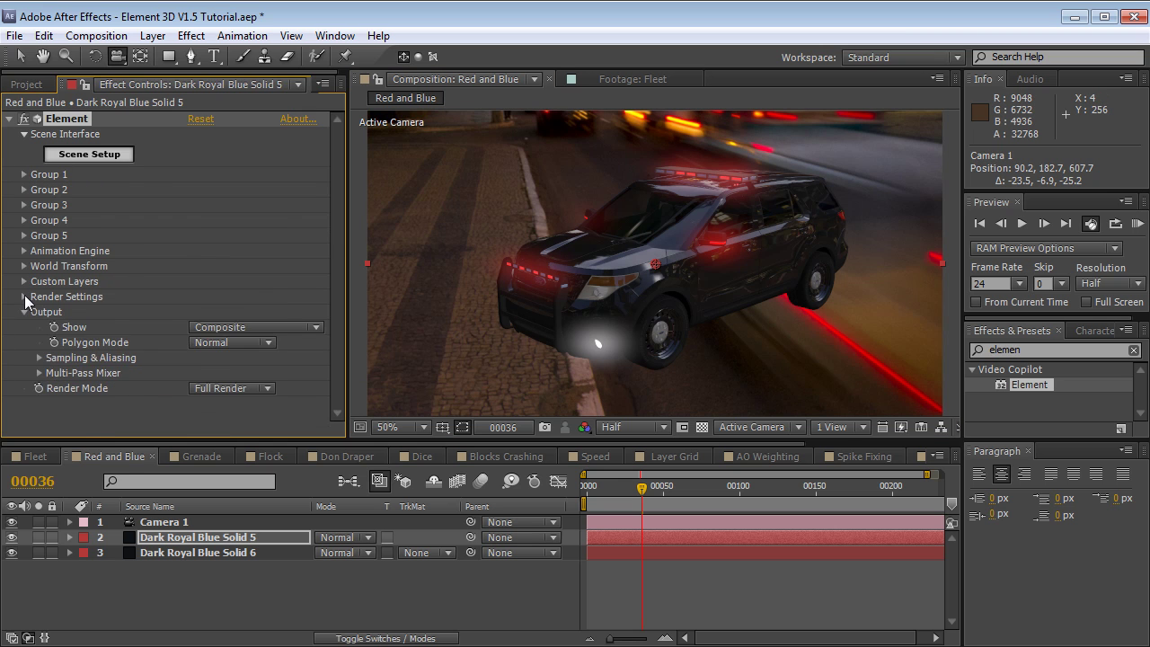
click(24, 296)
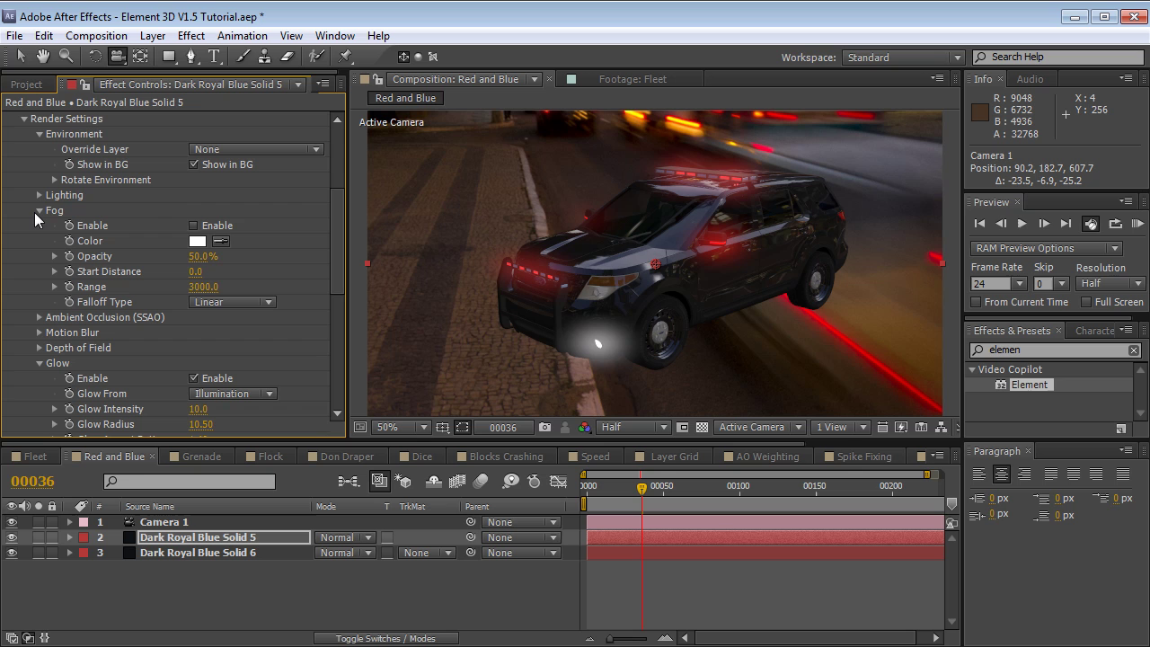
click(194, 225)
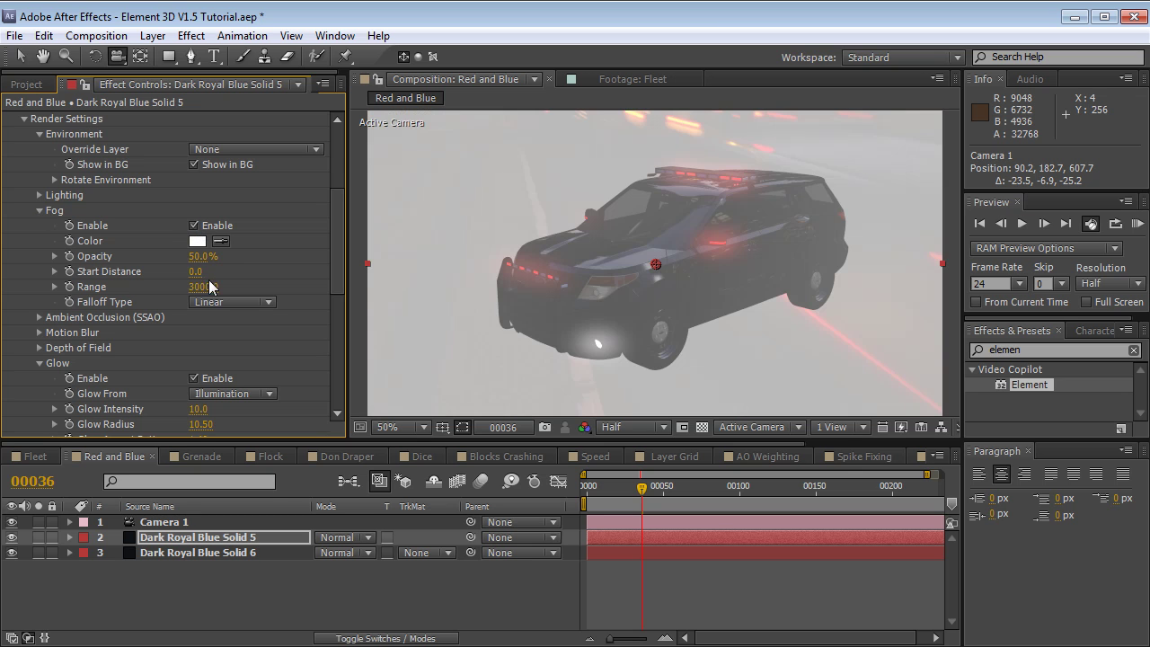
click(238, 304)
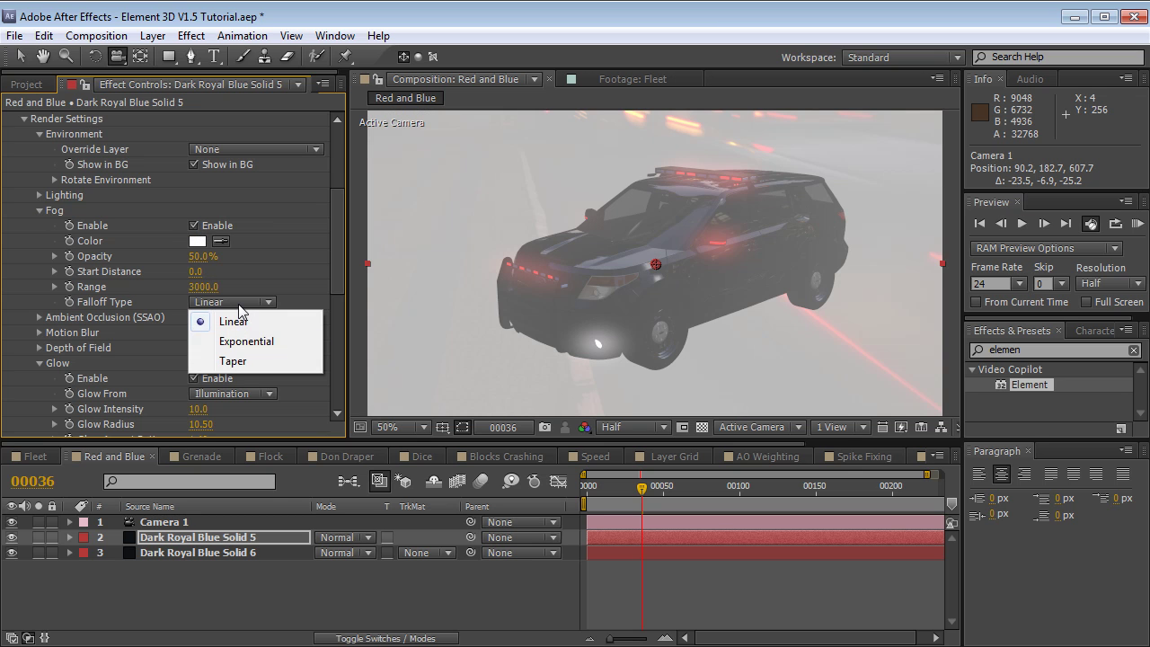
click(232, 361)
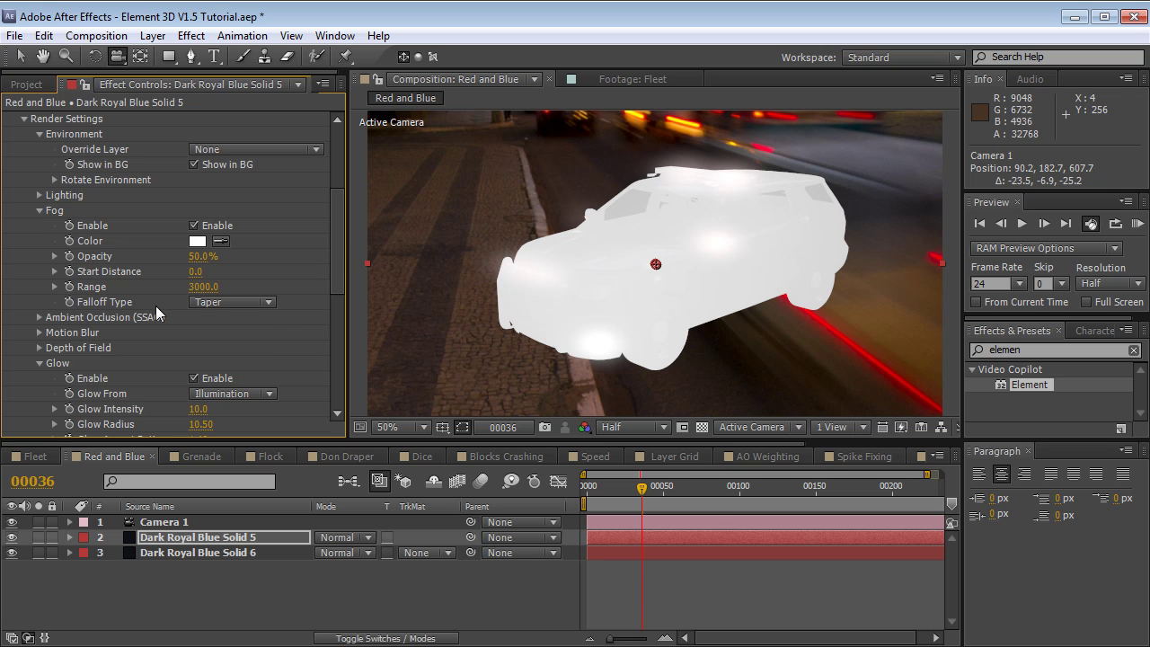
Set the Fog color to light red DE5D5D.
click(203, 242)
click(342, 308)
click(282, 332)
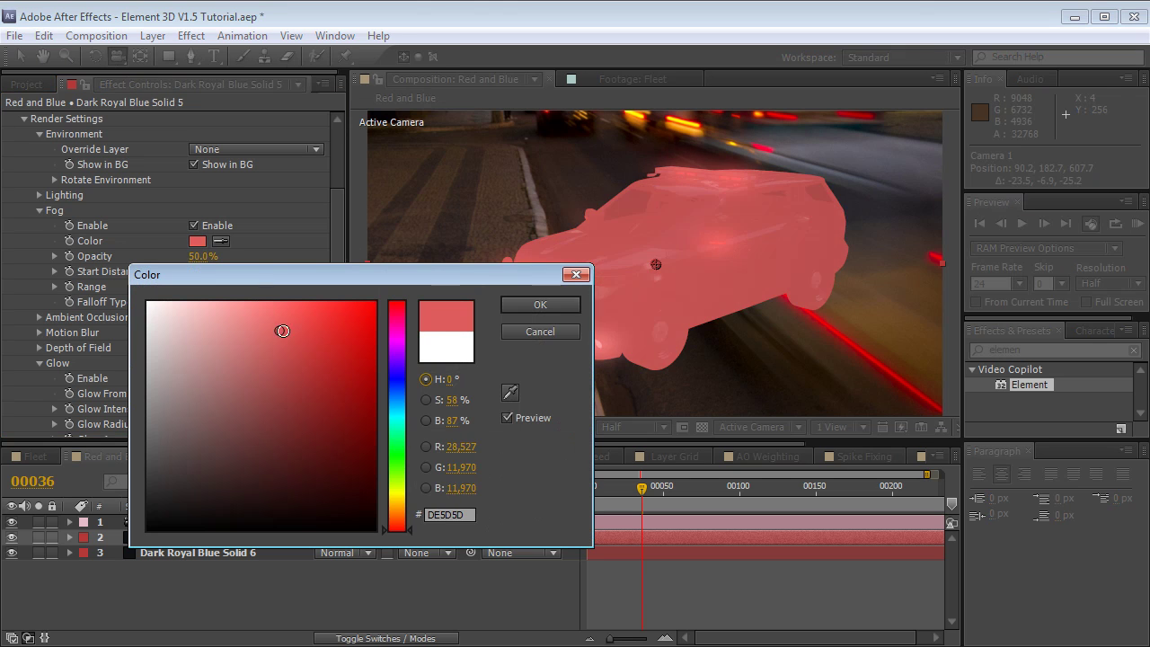
key(Return)
Set the Fog Range to 50.0 and its Start Distance to 760.0 for a red band across the car.
drag(204, 284, 170, 293)
click(203, 286)
text(50)
key(Return)
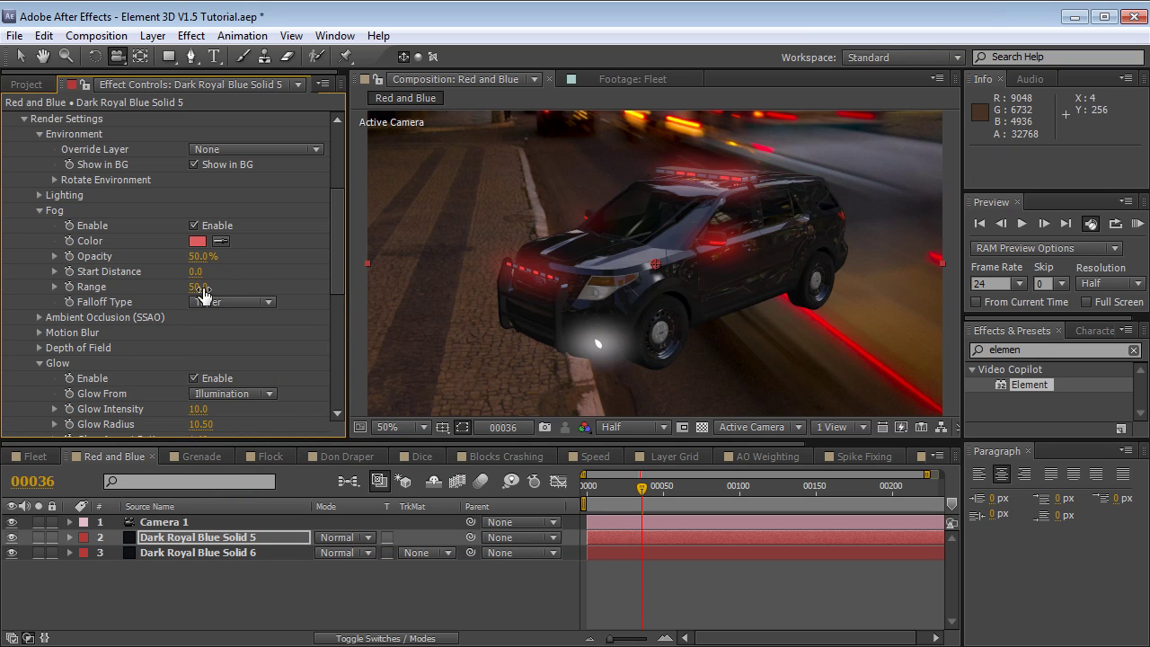
drag(195, 273, 279, 286)
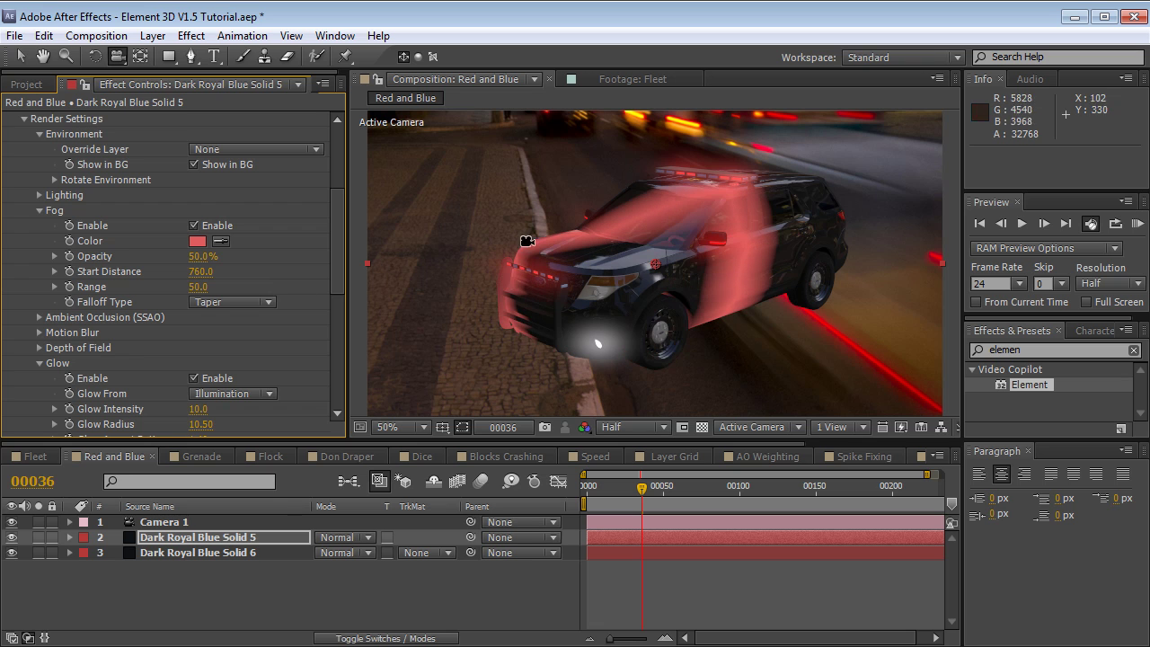
Set the Fog Range to -20.0 and Start Distance to 810.0, and change the output Polygon Mode to Wireframe.
mouse_move(196, 287)
mouse_down()
mouse_move(184, 287)
mouse_move(222, 271)
mouse_move(187, 273)
mouse_move(219, 273)
mouse_move(198, 271)
mouse_up()
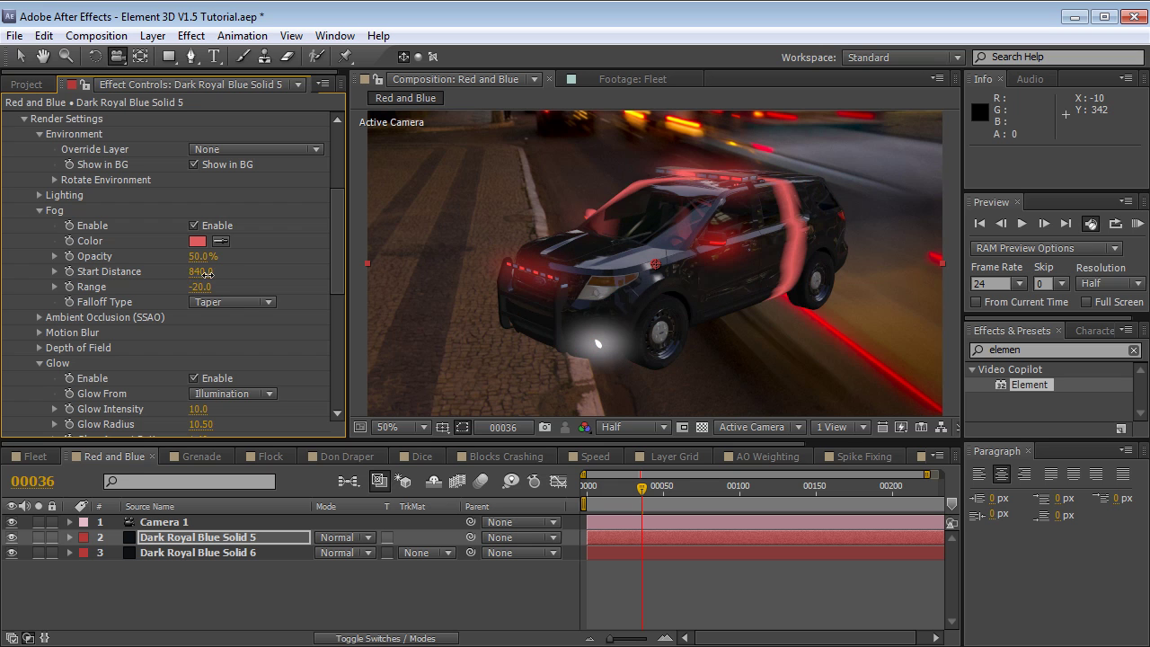
scroll(185, 324, down, 4)
scroll(185, 323, down, 3)
click(212, 381)
click(177, 359)
click(227, 391)
click(244, 429)
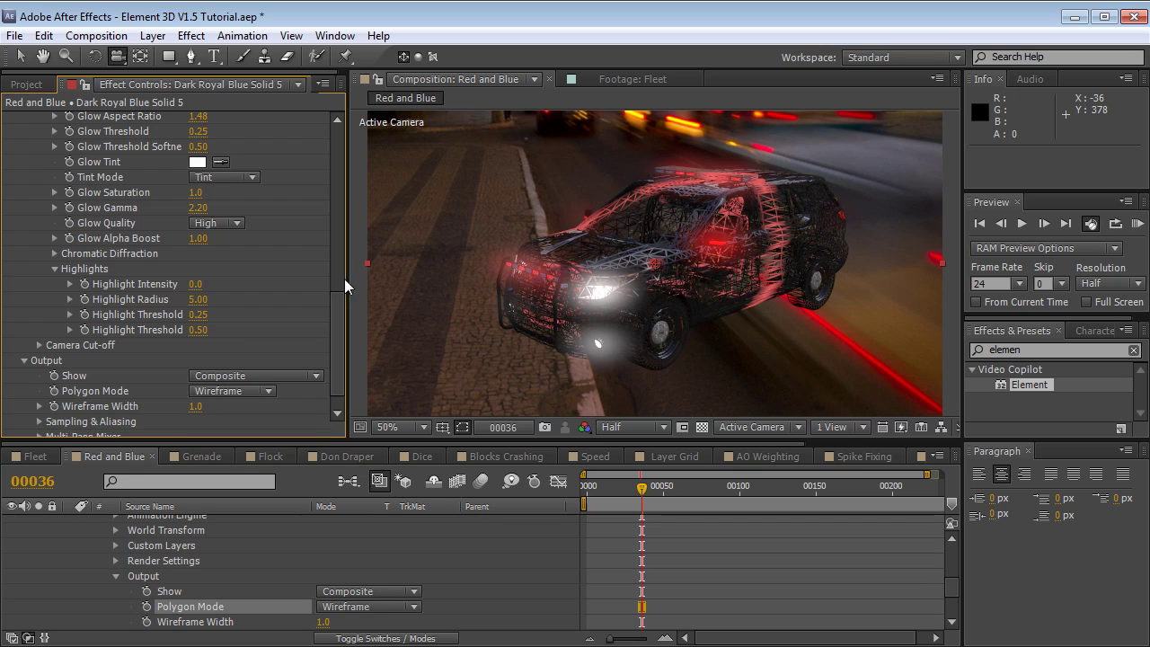
Set the Fog color to blue 5D8EDE and its Start Distance to 770.0, keeping the Taper falloff.
scroll(332, 321, up, 3)
scroll(324, 276, up, 3)
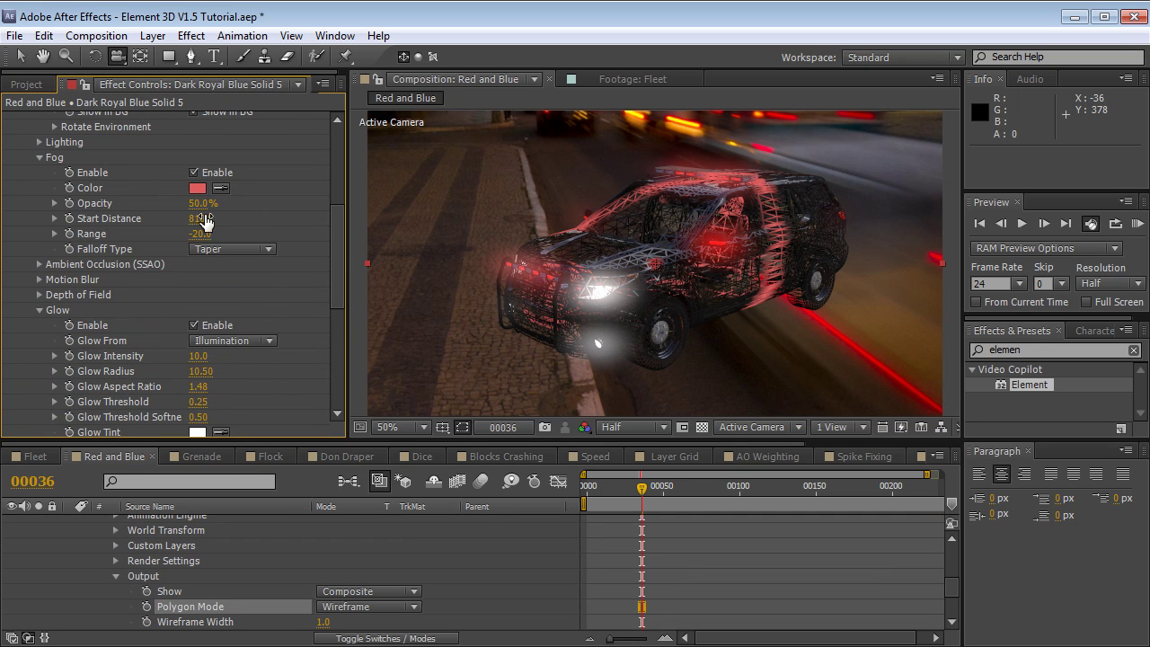
click(197, 187)
click(389, 391)
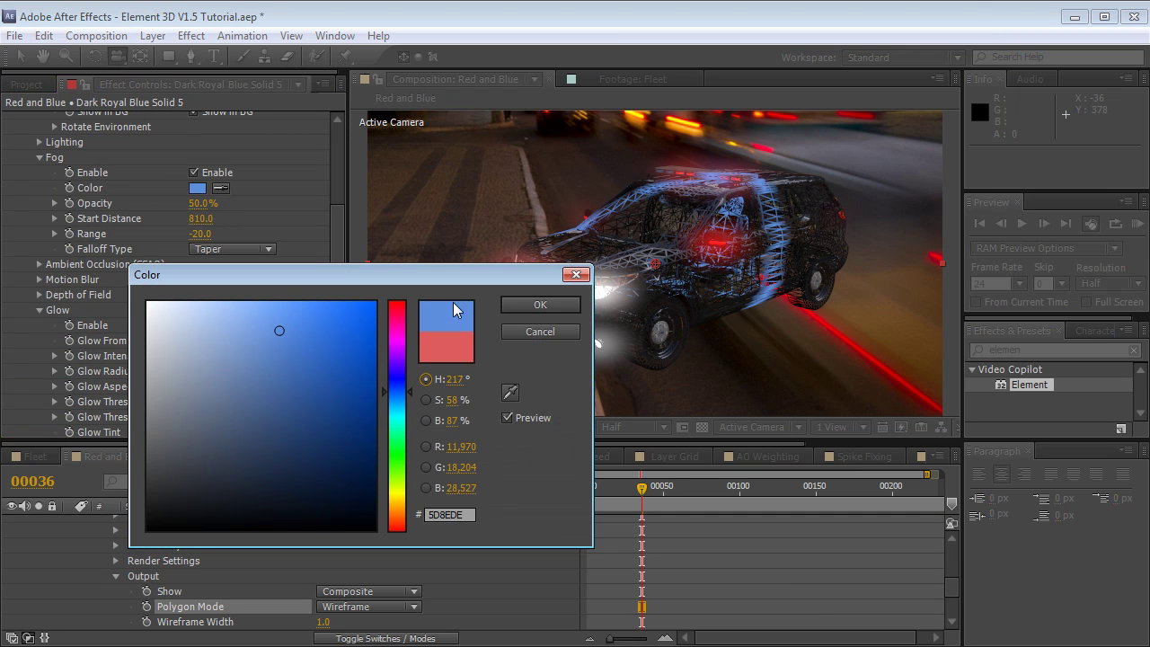
click(540, 304)
mouse_move(200, 218)
mouse_down()
mouse_move(189, 222)
mouse_move(200, 220)
mouse_up()
click(256, 250)
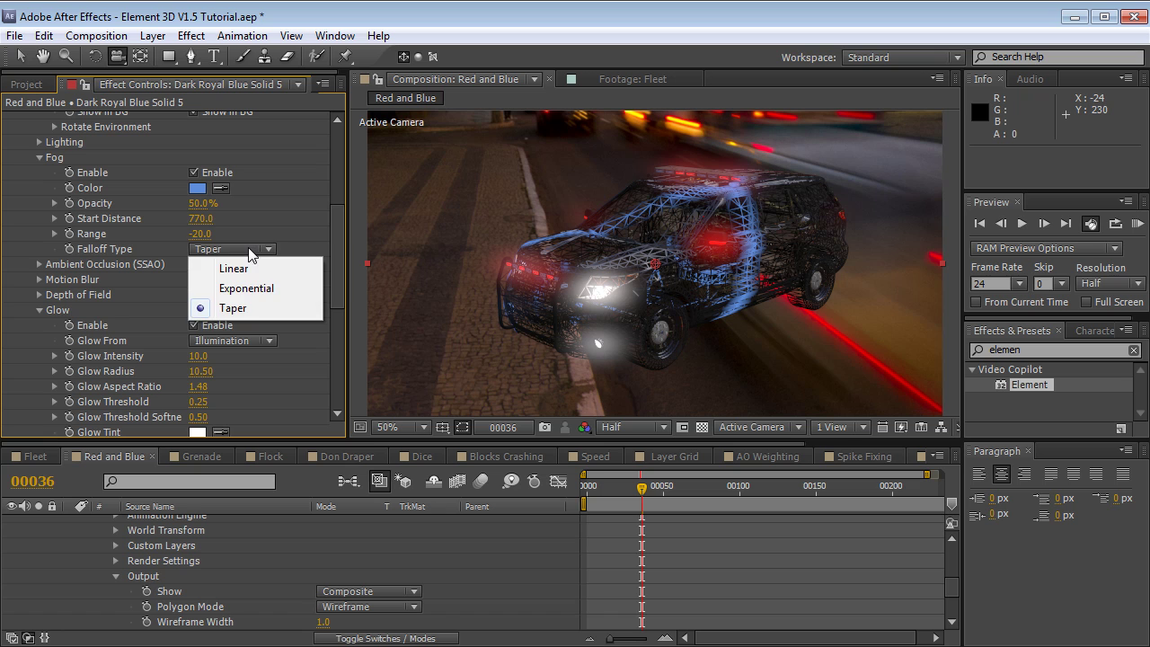
click(230, 313)
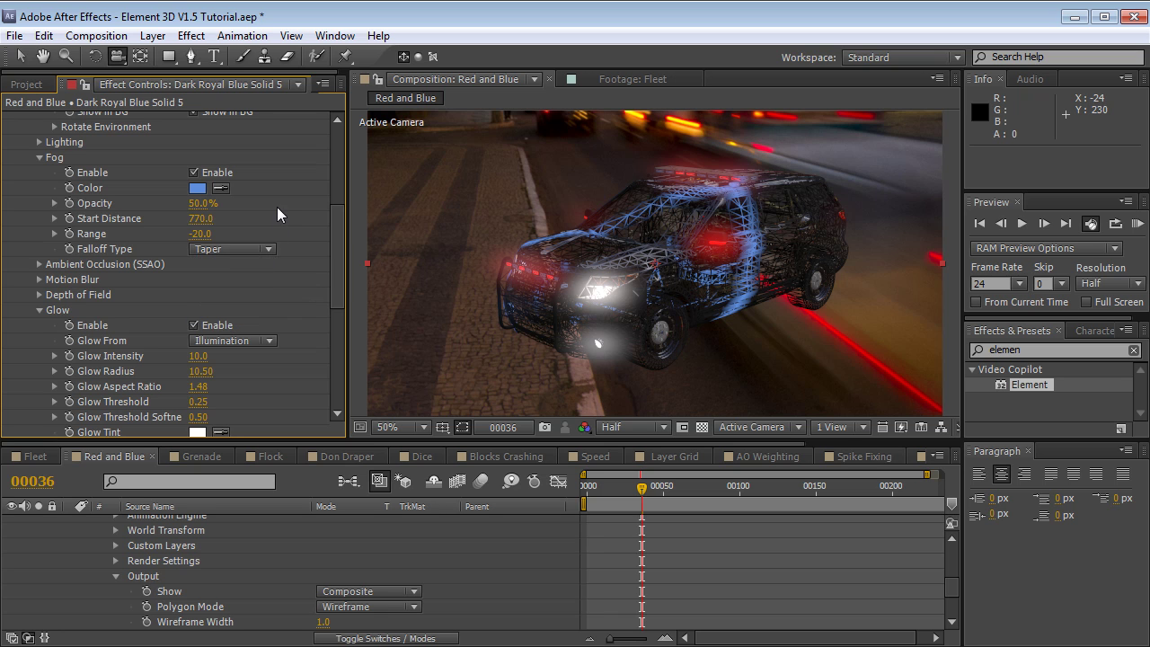
Switch the Fog Falloff Type to Linear and disable Fog.
click(233, 250)
click(231, 265)
click(195, 172)
Return the output Polygon Mode to Normal.
drag(337, 272, 329, 366)
click(232, 367)
click(220, 382)
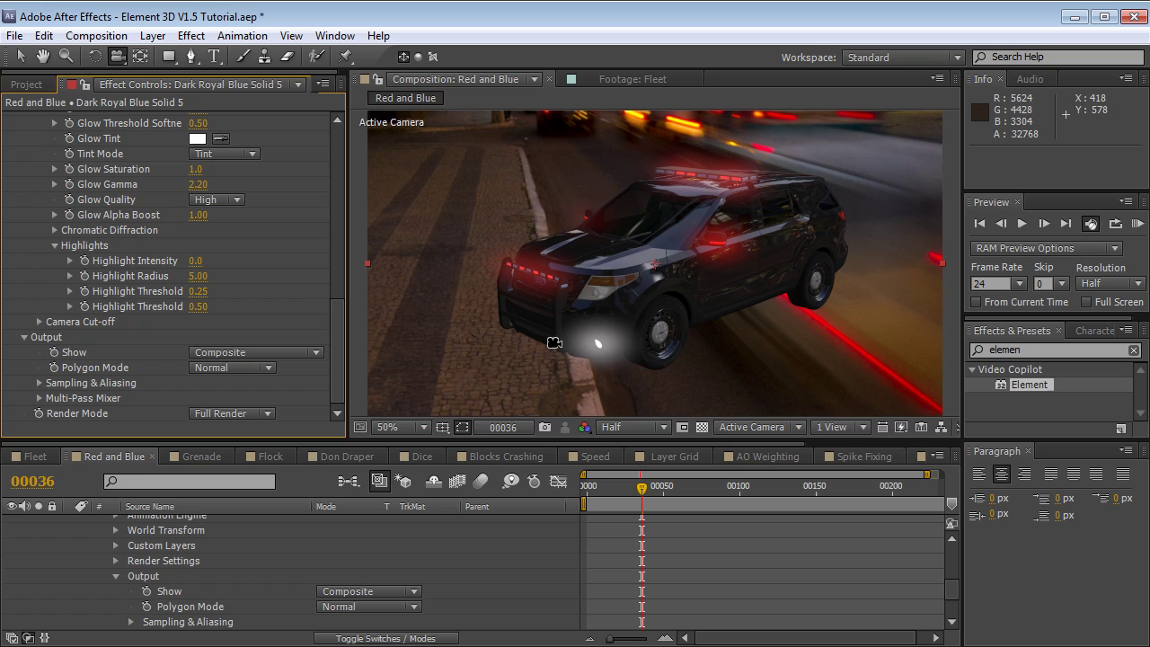
Open the AO Weighting composition and orbit its camera around the police car.
click(744, 454)
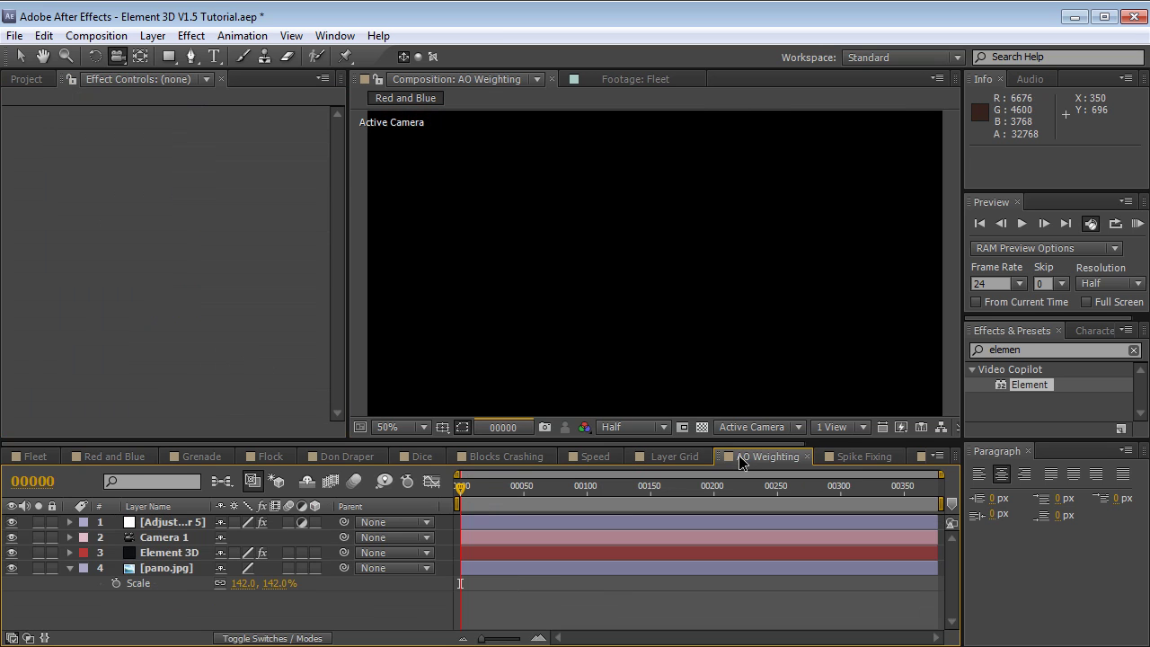
drag(582, 295, 610, 299)
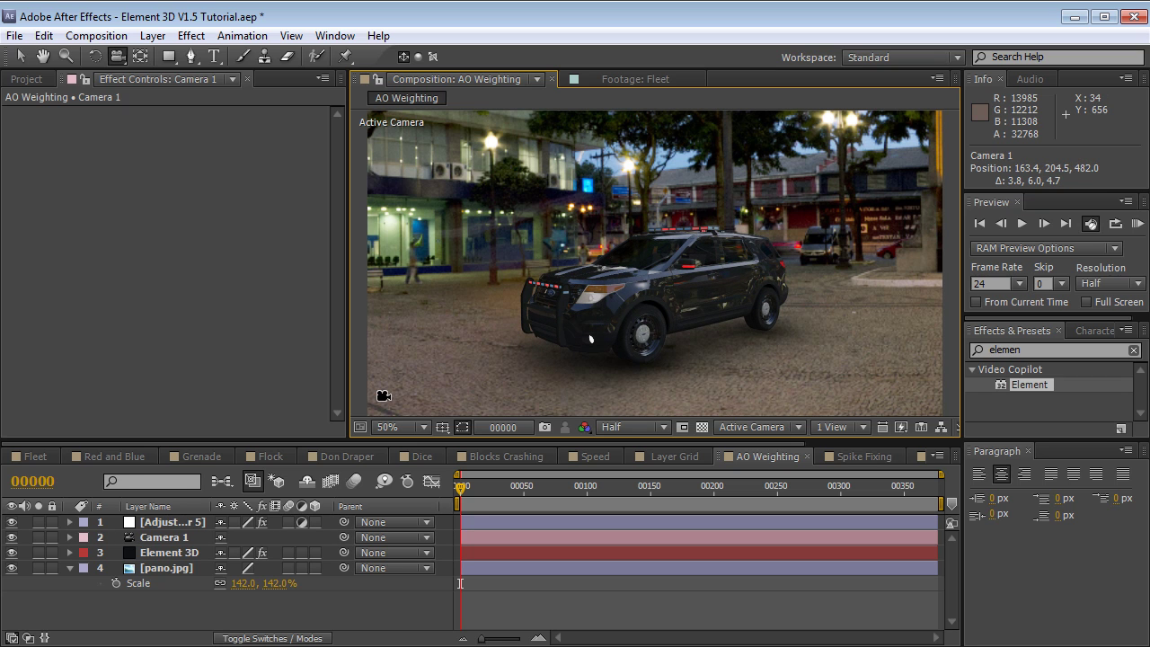
drag(563, 297, 557, 383)
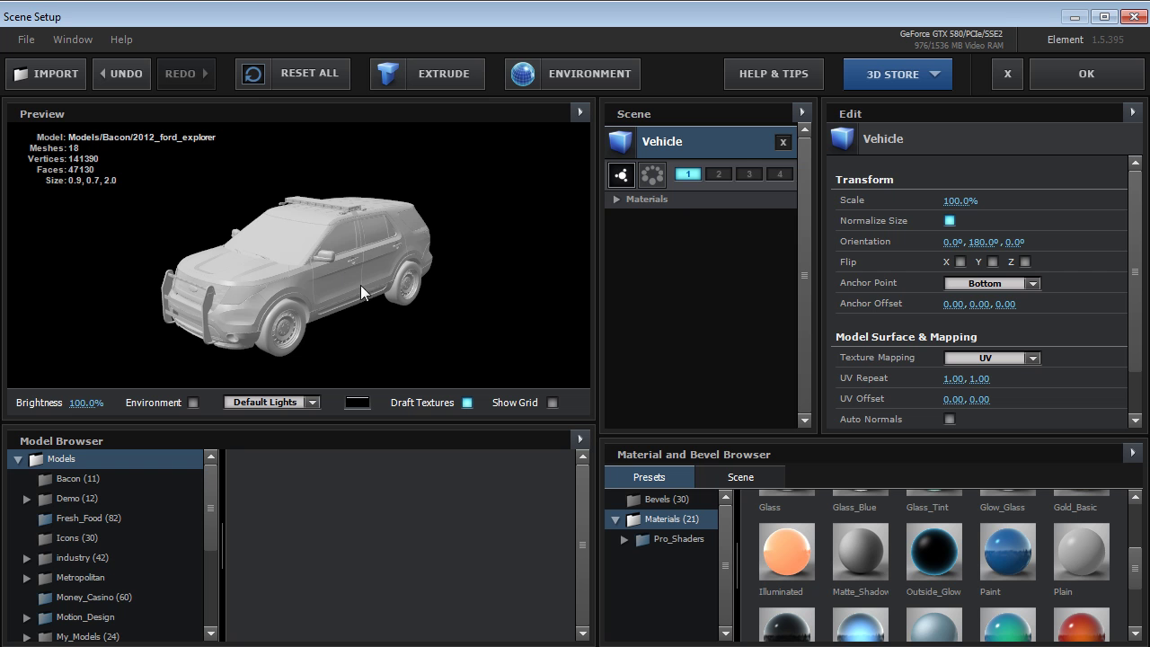
Add the plane model from Primitives to the Element scene, assign it to group 2, and apply the scene.
scroll(209, 549, down, 3)
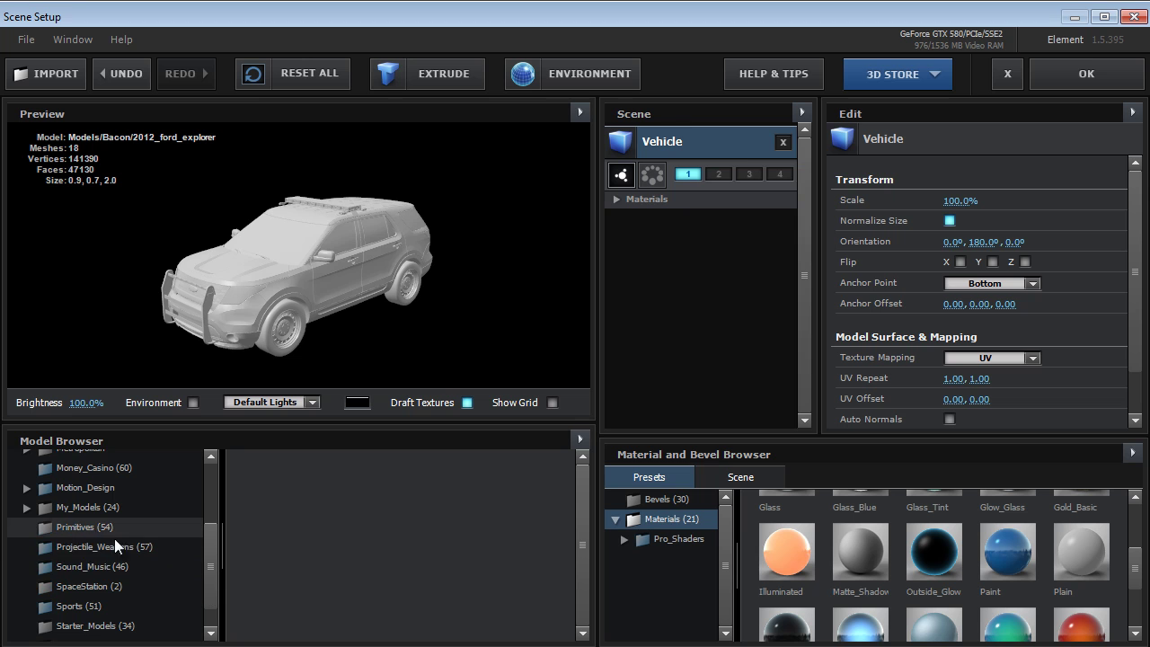
click(82, 525)
drag(577, 501, 580, 538)
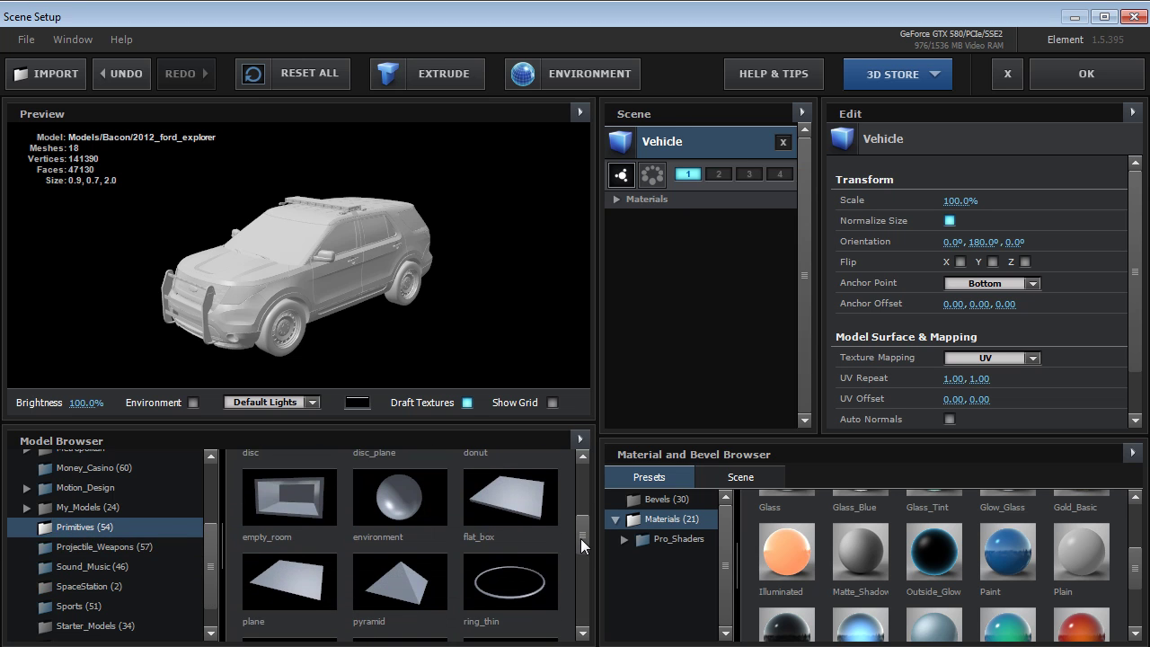
click(324, 574)
click(718, 173)
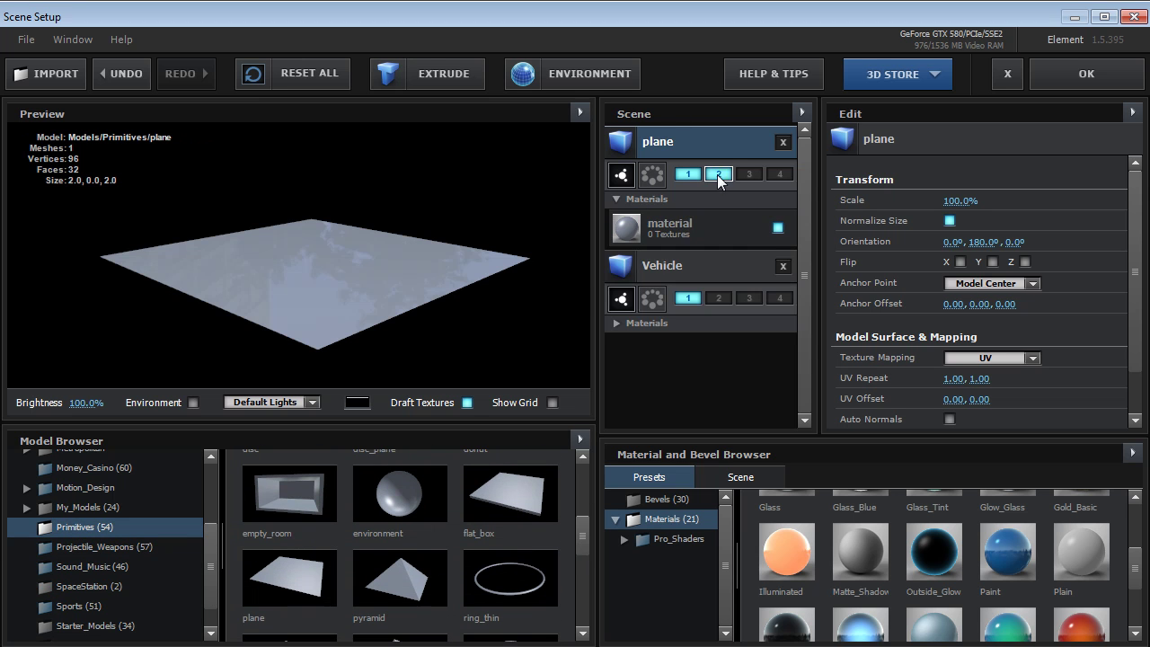
click(1085, 73)
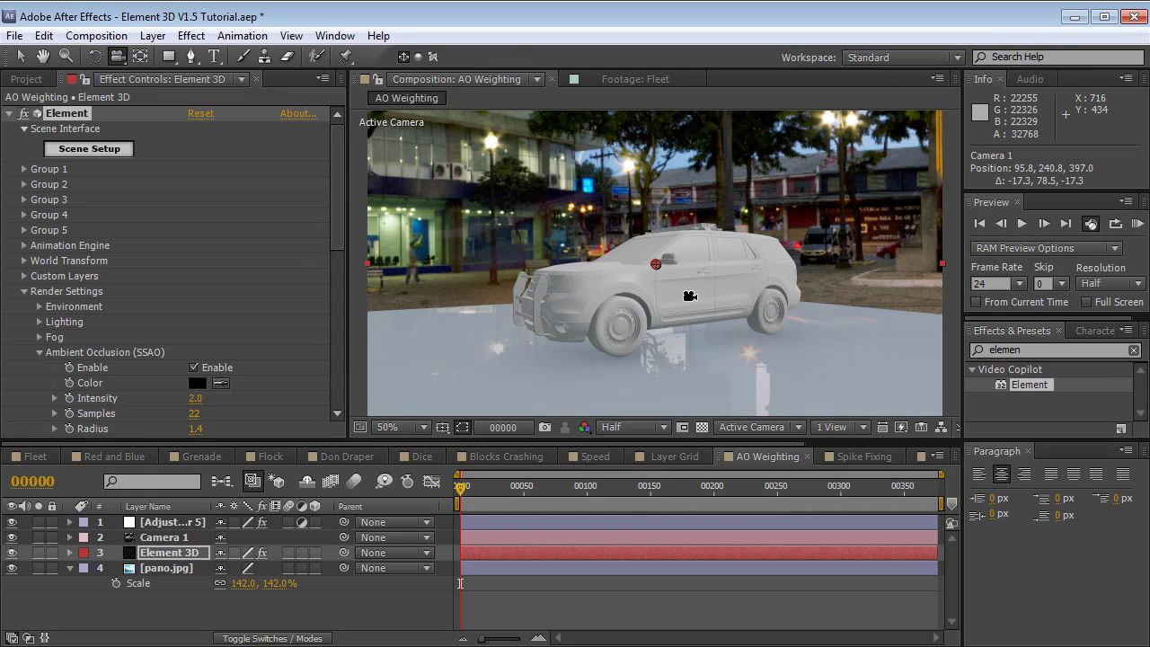
Enable Matte Shadow in the plane material's Advanced settings and apply the scene.
drag(702, 319, 502, 269)
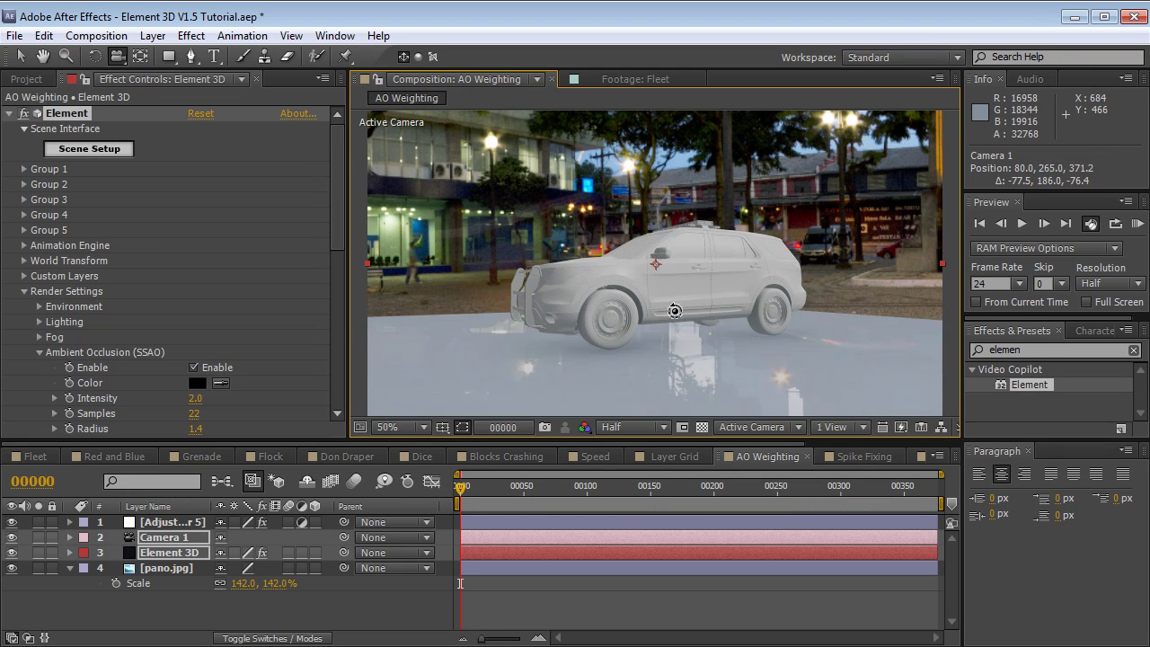
click(93, 153)
click(653, 228)
drag(1135, 209, 1131, 382)
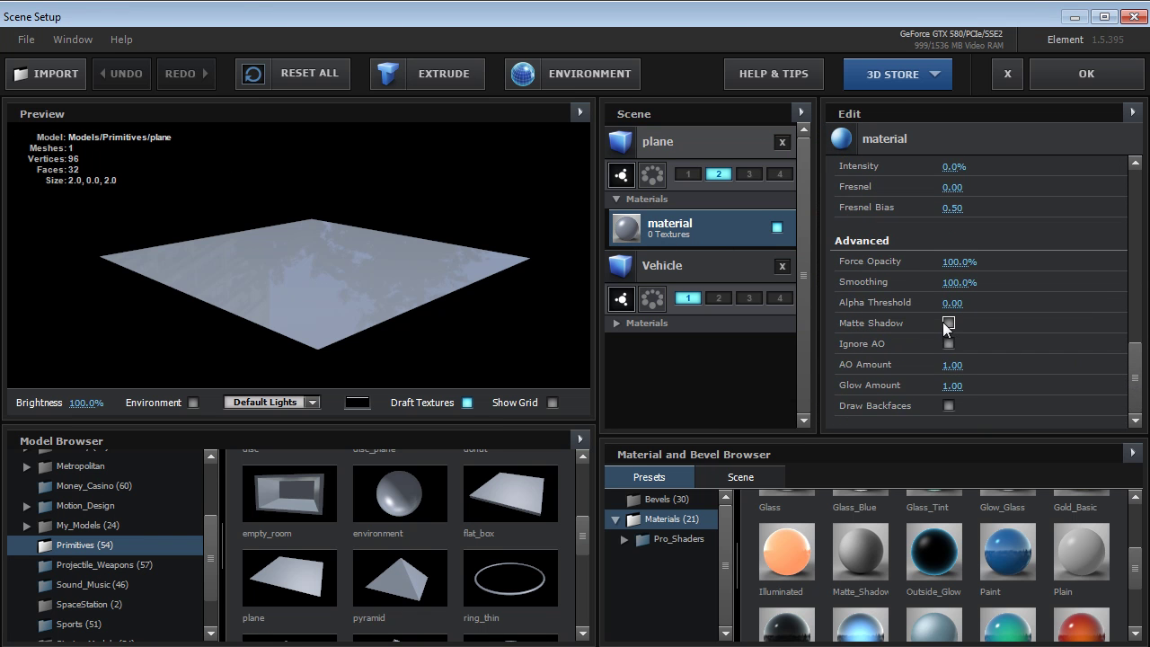
click(947, 322)
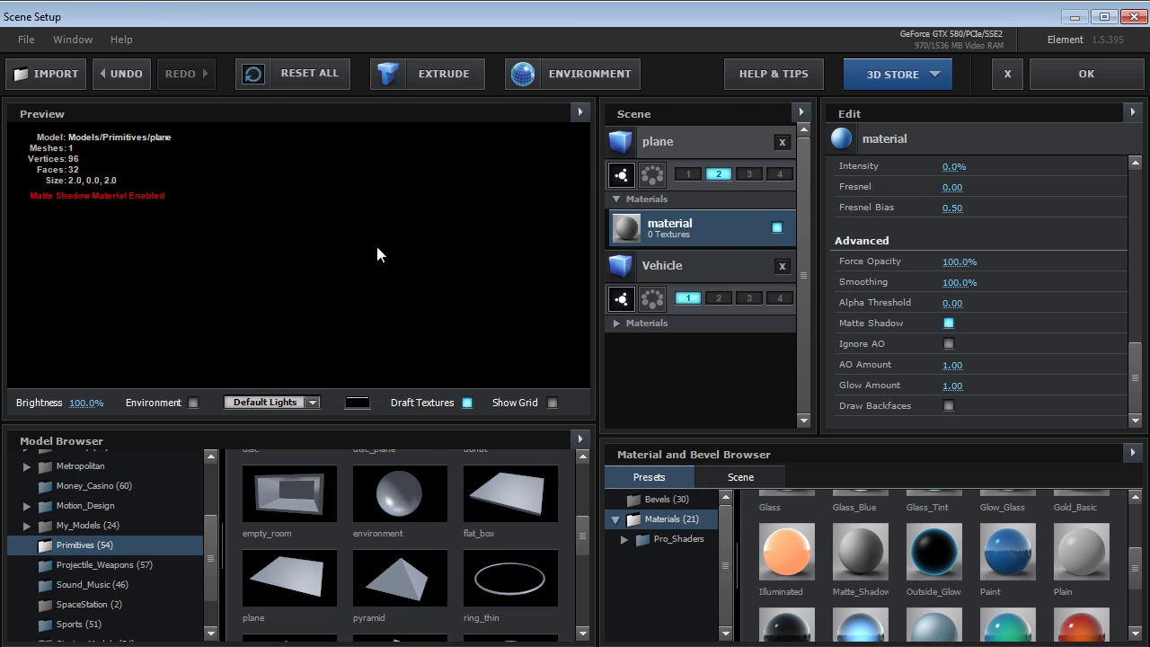
click(1086, 74)
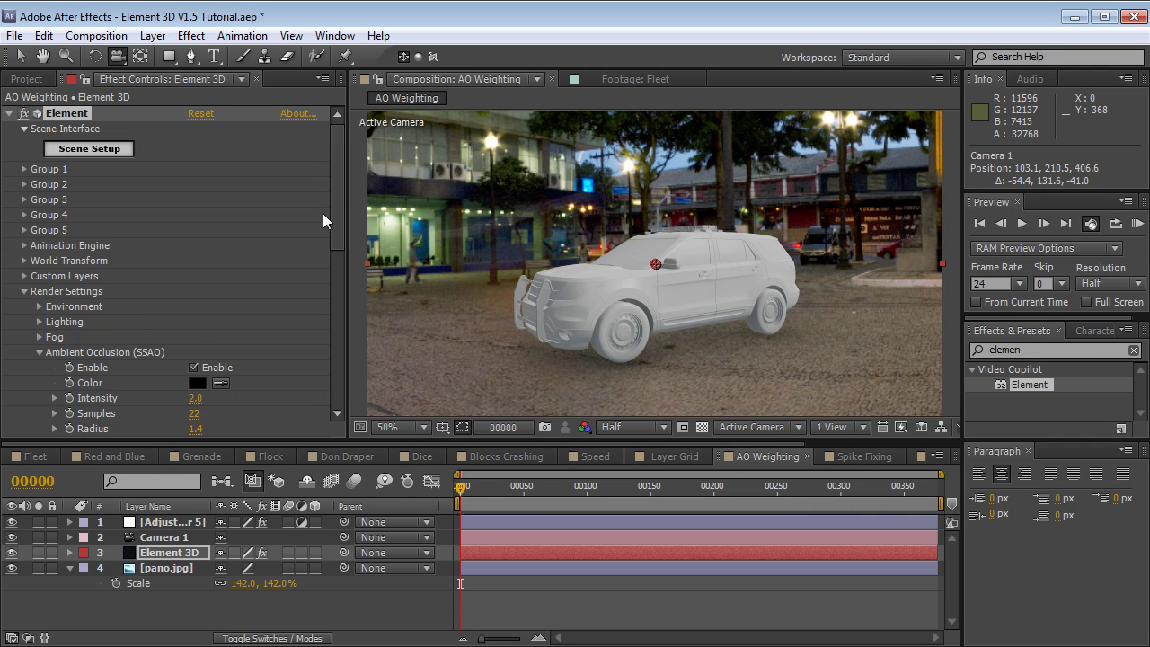
Set the Ambient Occlusion Intensity to 7.8 and orbit the camera to check the shading under the car.
scroll(336, 236, down, 3)
click(194, 233)
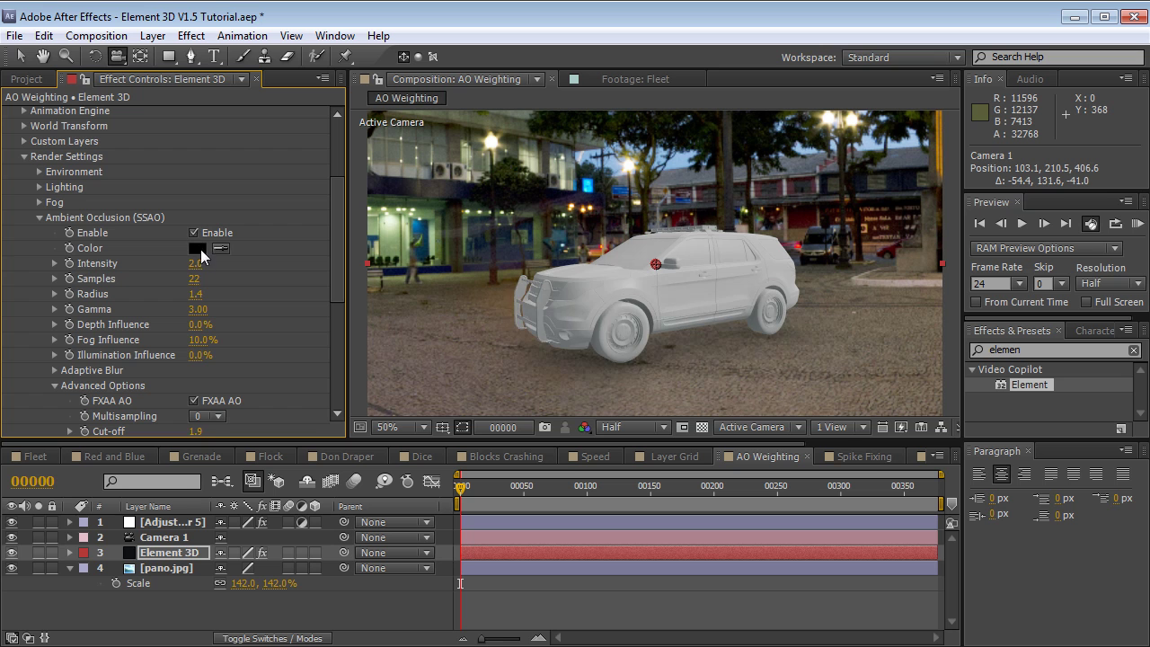
drag(204, 261, 270, 261)
drag(621, 351, 470, 320)
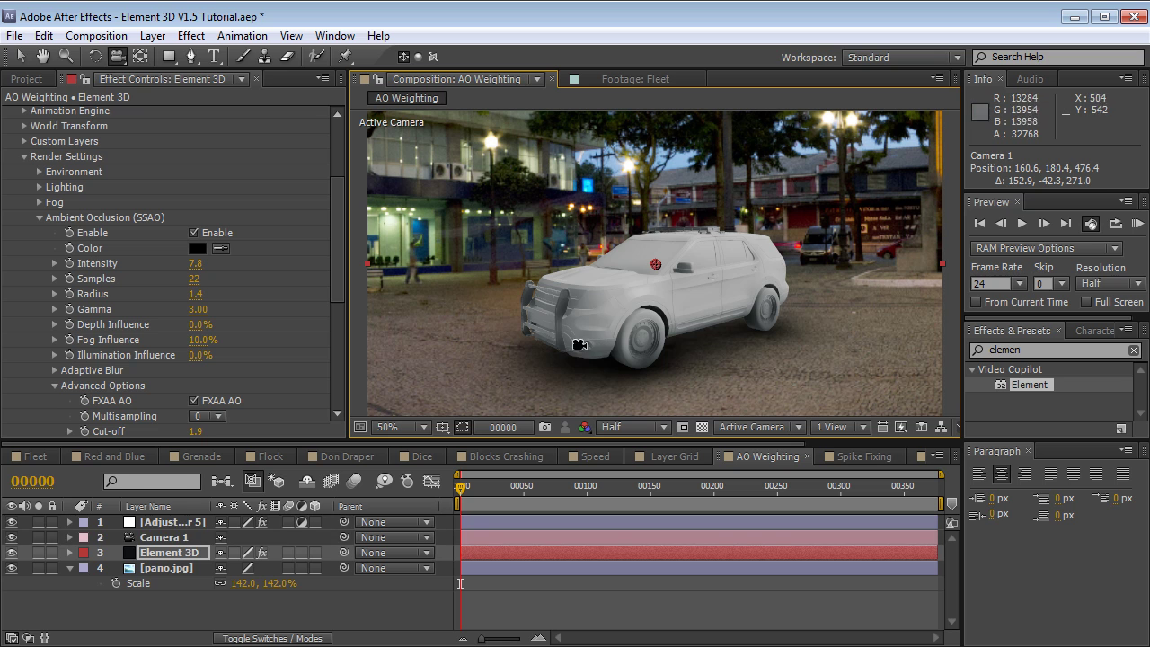
drag(684, 336, 696, 339)
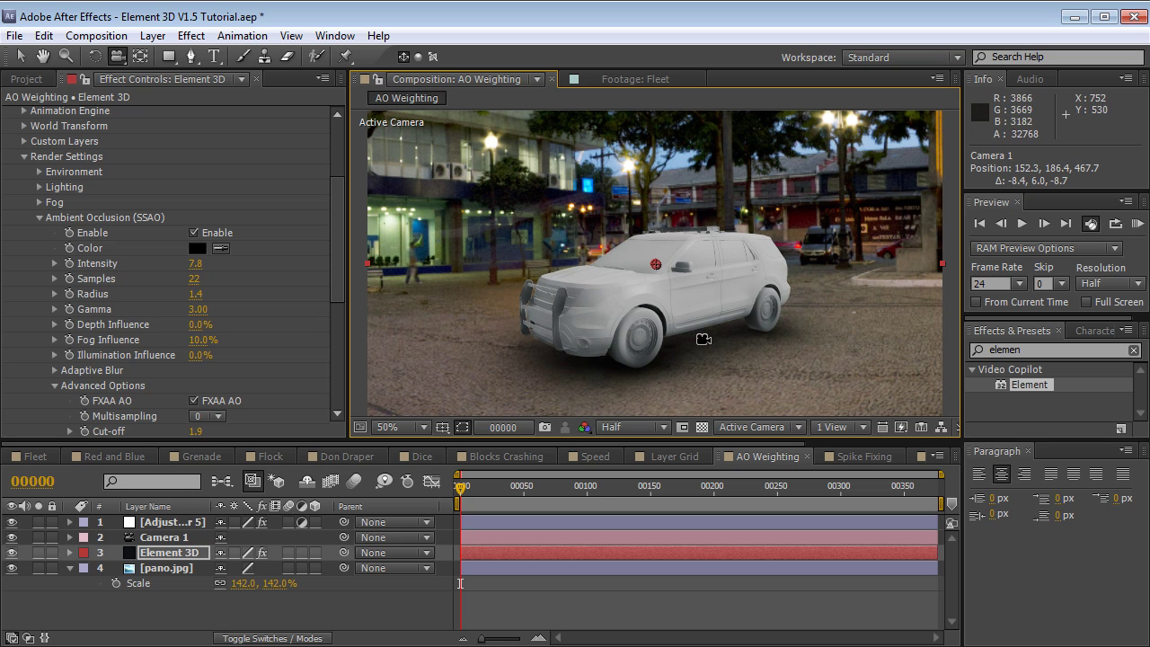
Set the Ambient Occlusion Intensity to 9.0 and its Radius to 1.2.
click(338, 272)
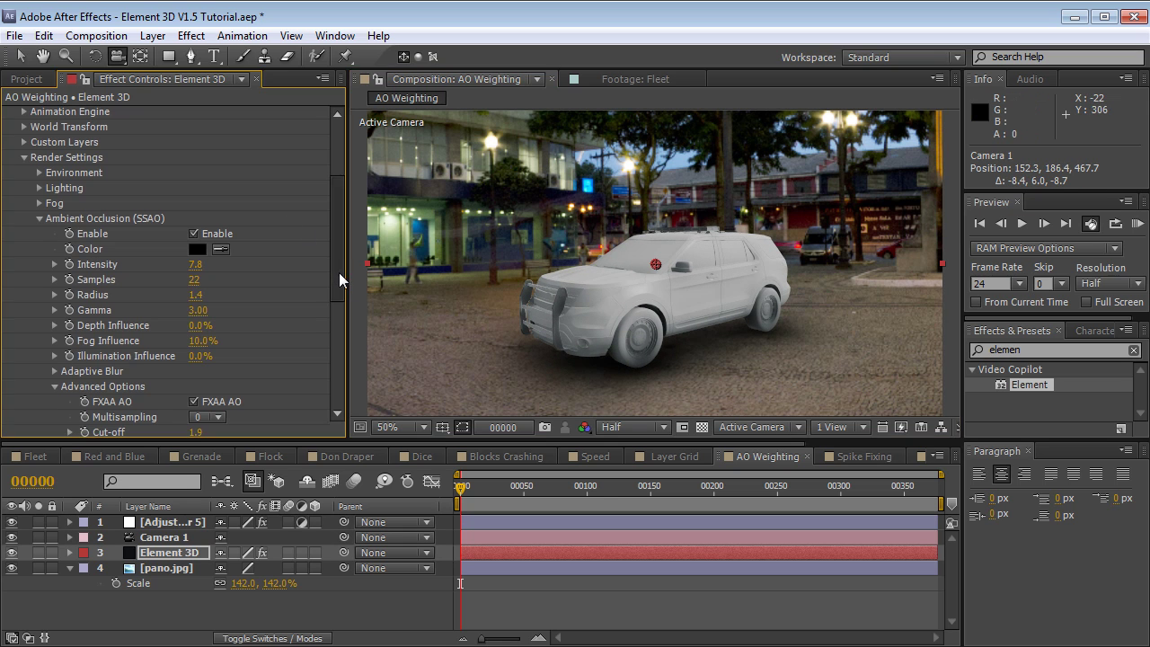
drag(195, 268, 236, 259)
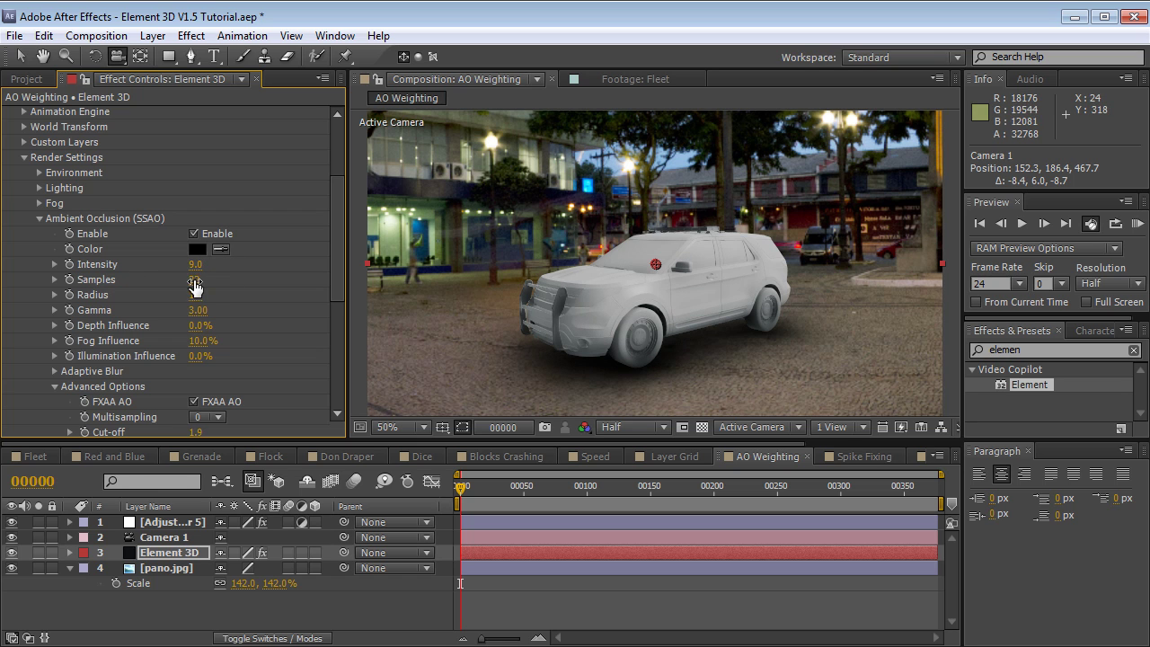
mouse_move(196, 297)
mouse_down()
mouse_move(146, 301)
mouse_move(166, 301)
mouse_up()
Look over the Vehicle model in the scene setup, set the plane material's AO Amount to 4.00, and apply the scene.
drag(332, 292, 336, 218)
click(98, 148)
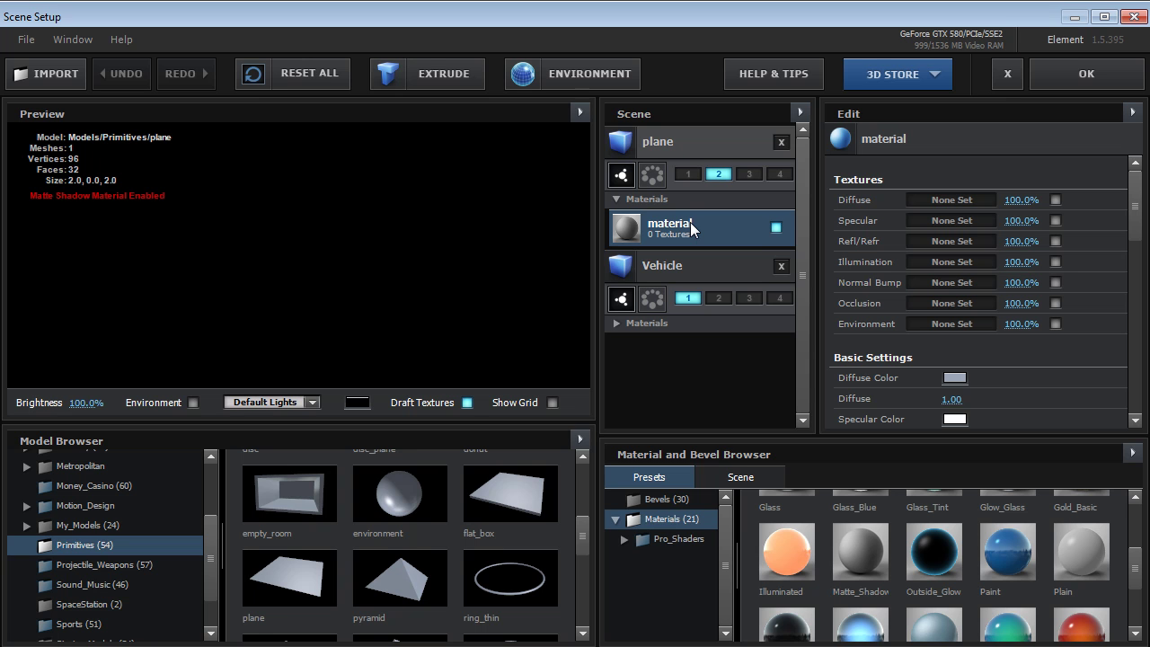
click(690, 265)
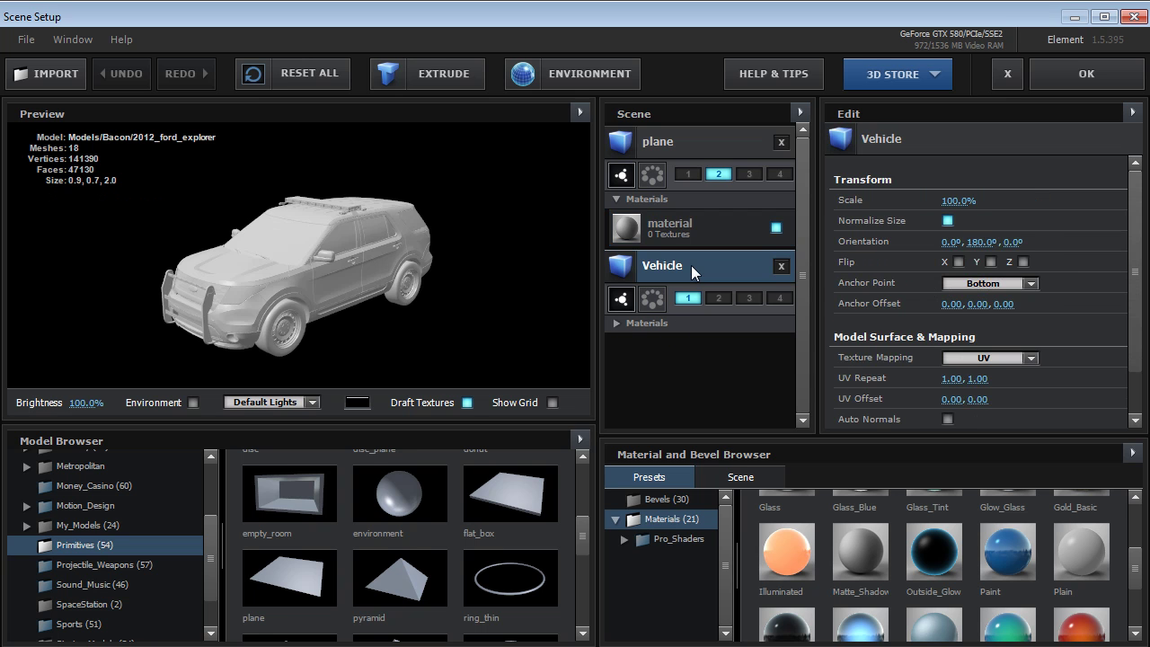
drag(340, 256, 250, 282)
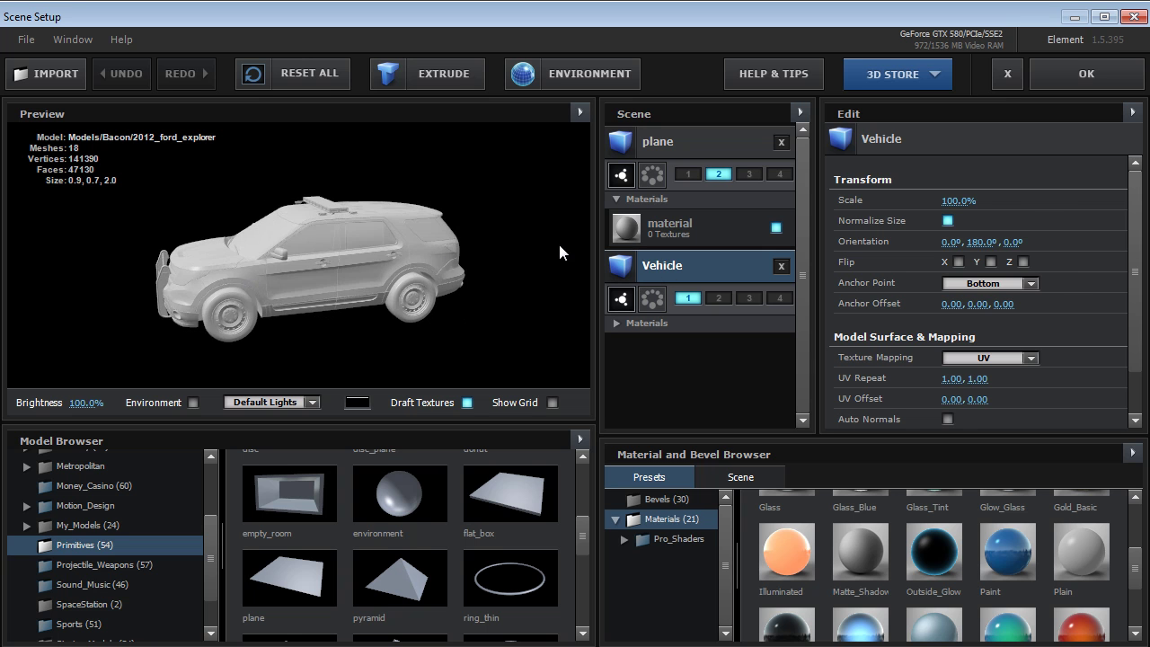
click(676, 228)
drag(1138, 224, 1130, 403)
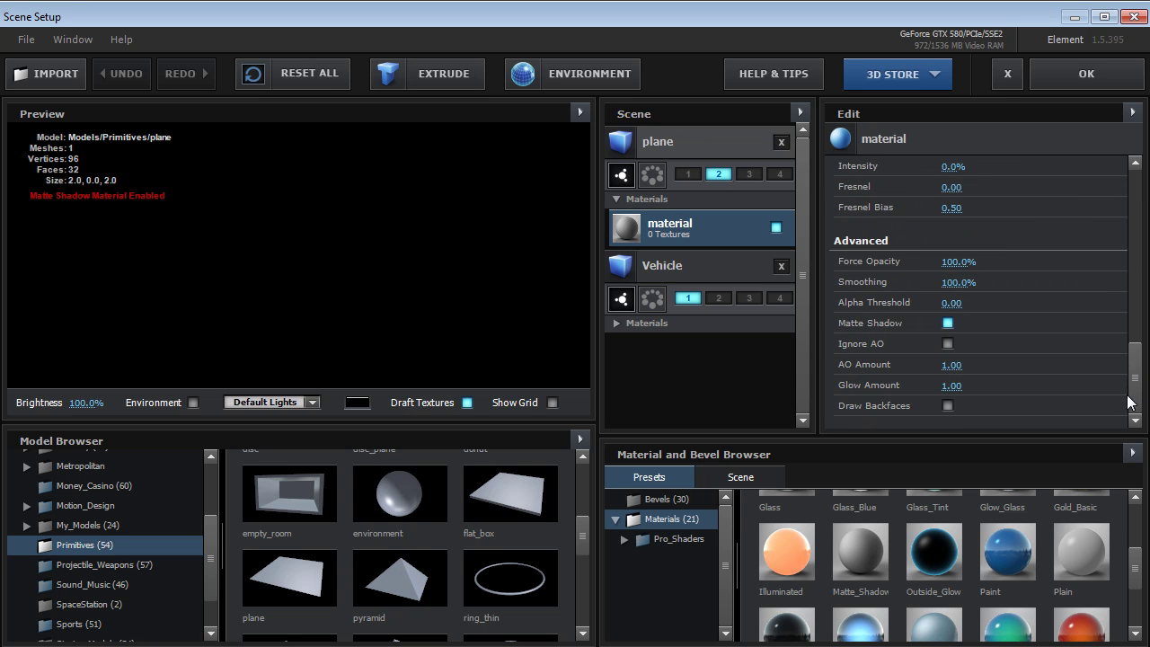
click(955, 366)
text(4)
key(Return)
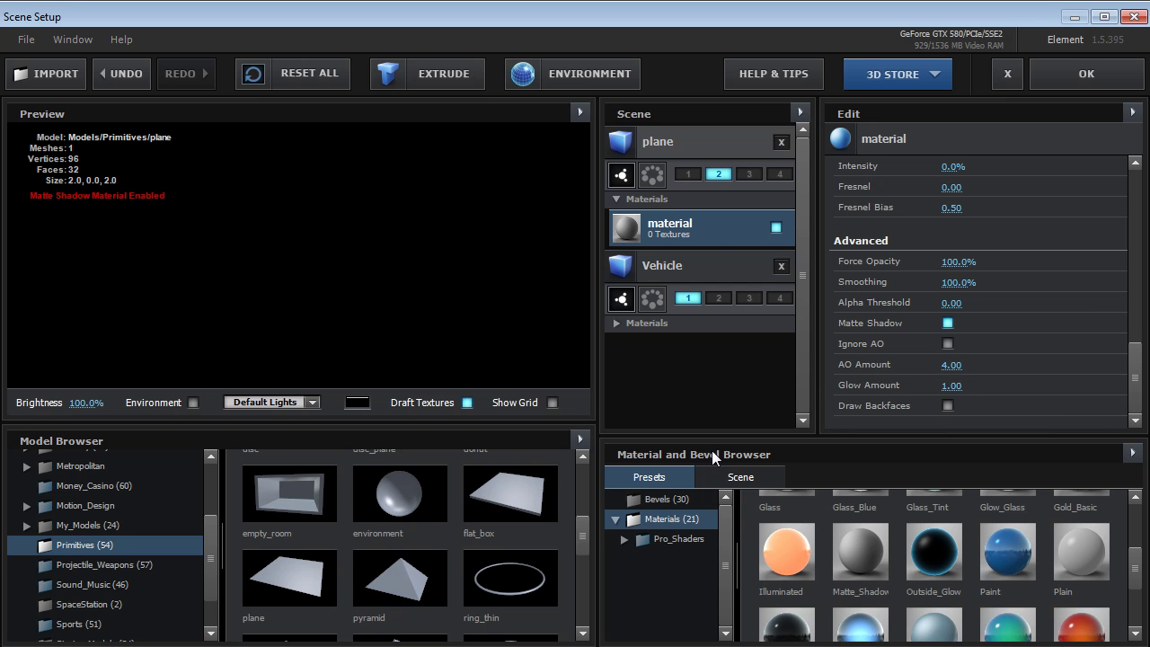
click(1087, 76)
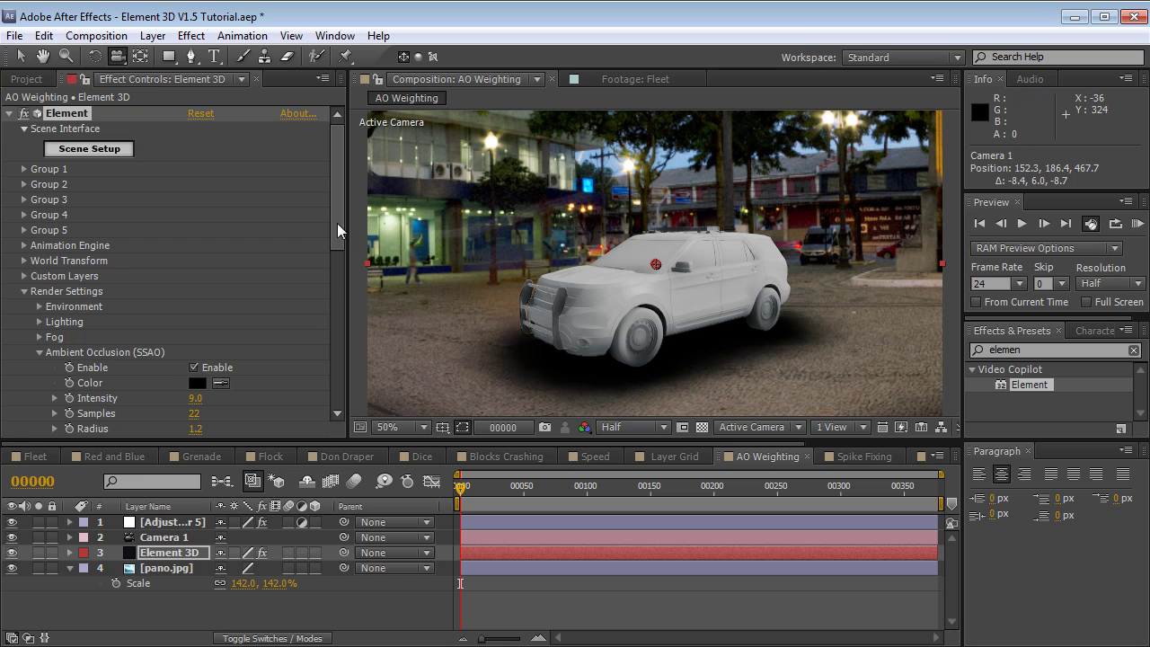
Set the Ambient Occlusion Intensity to 1.5 and orbit the camera to check the ground shadow.
scroll(199, 359, down, 2)
drag(95, 310, 97, 308)
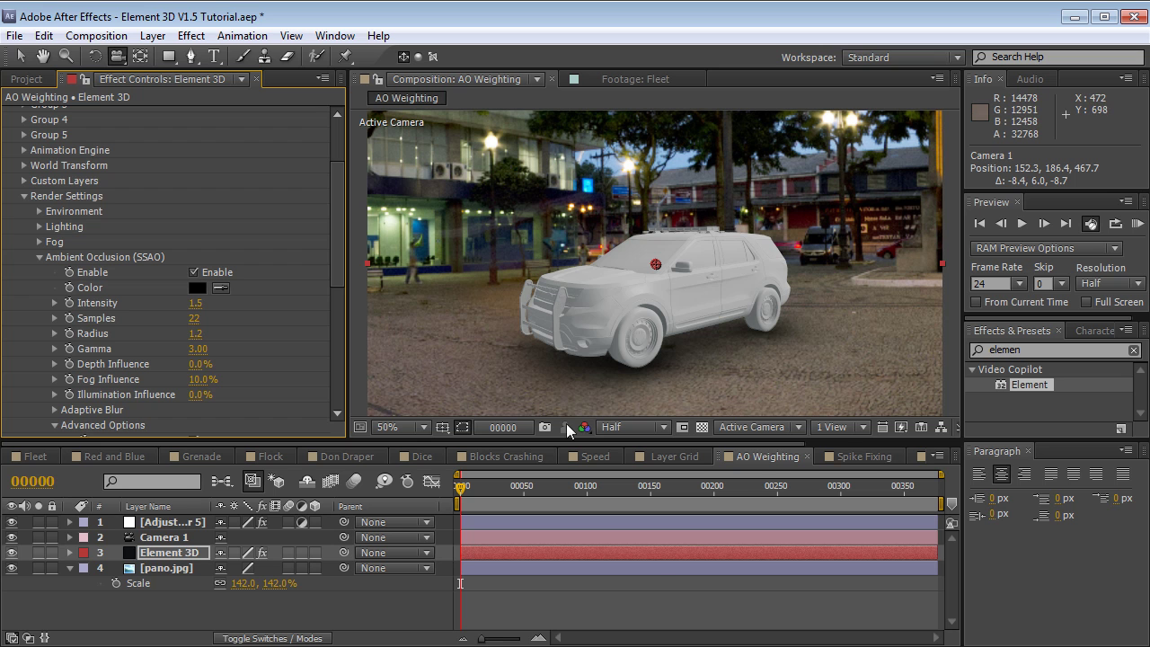
mouse_move(592, 330)
mouse_down()
mouse_move(570, 303)
mouse_move(533, 313)
mouse_move(565, 303)
mouse_move(558, 313)
mouse_move(577, 312)
mouse_up()
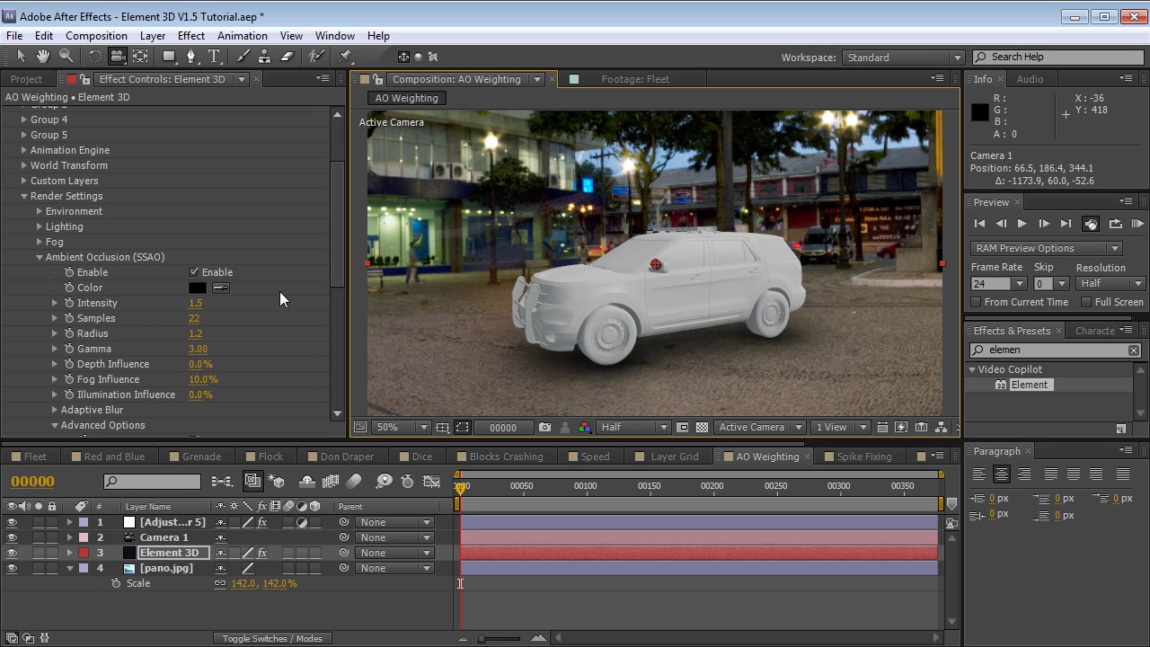
drag(498, 325, 331, 227)
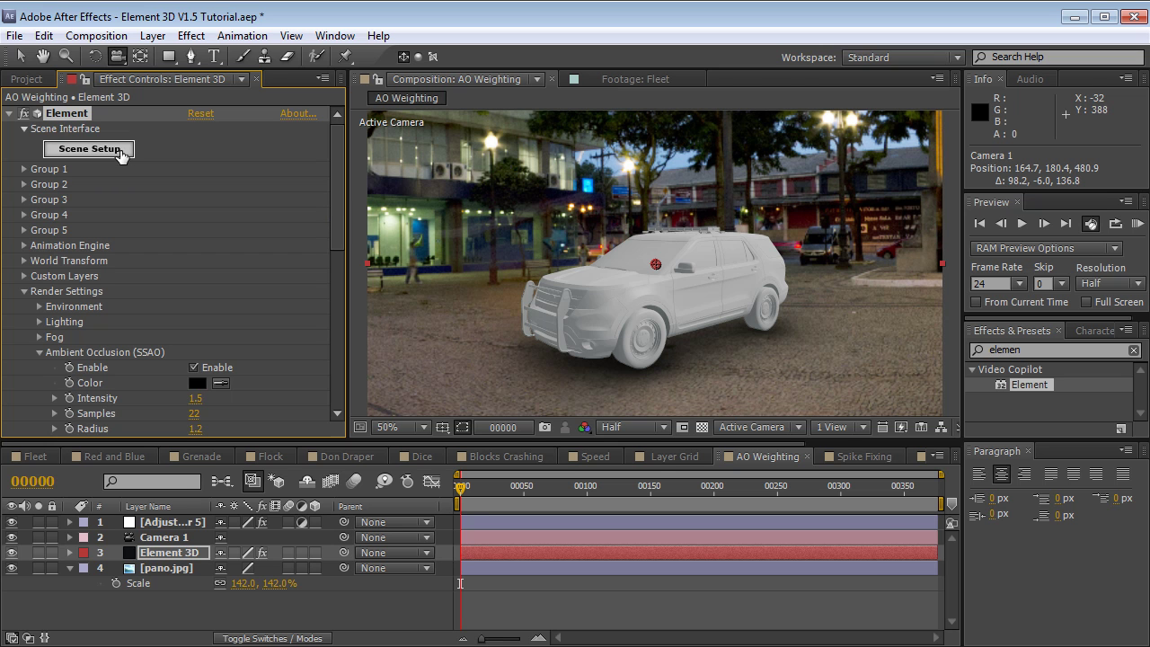
Reopen the Element scene setup and show the plane material's Advanced settings.
click(120, 153)
drag(1134, 190, 1144, 373)
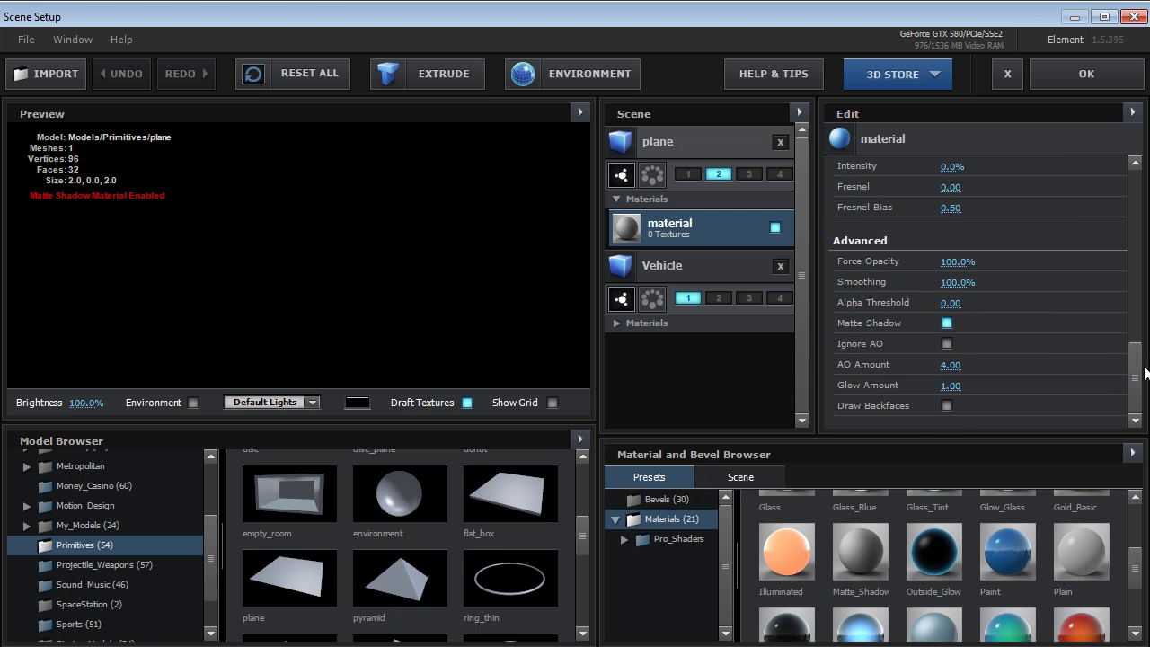
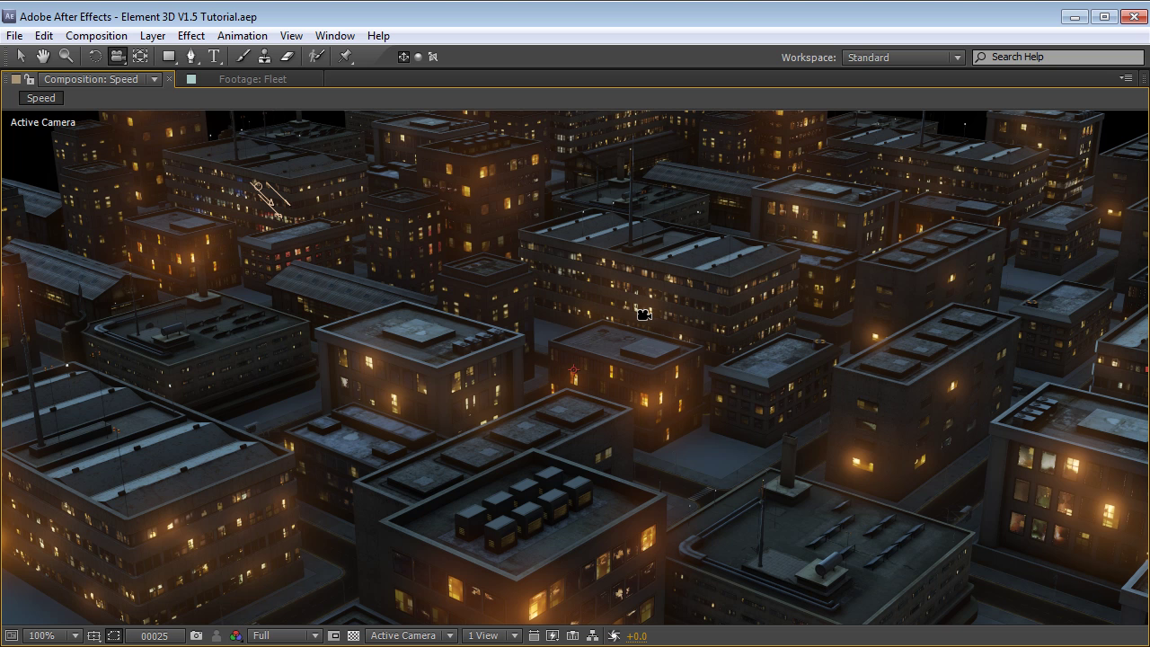
Restore the maximized Speed composition viewer to the full workspace layout.
key(grave)
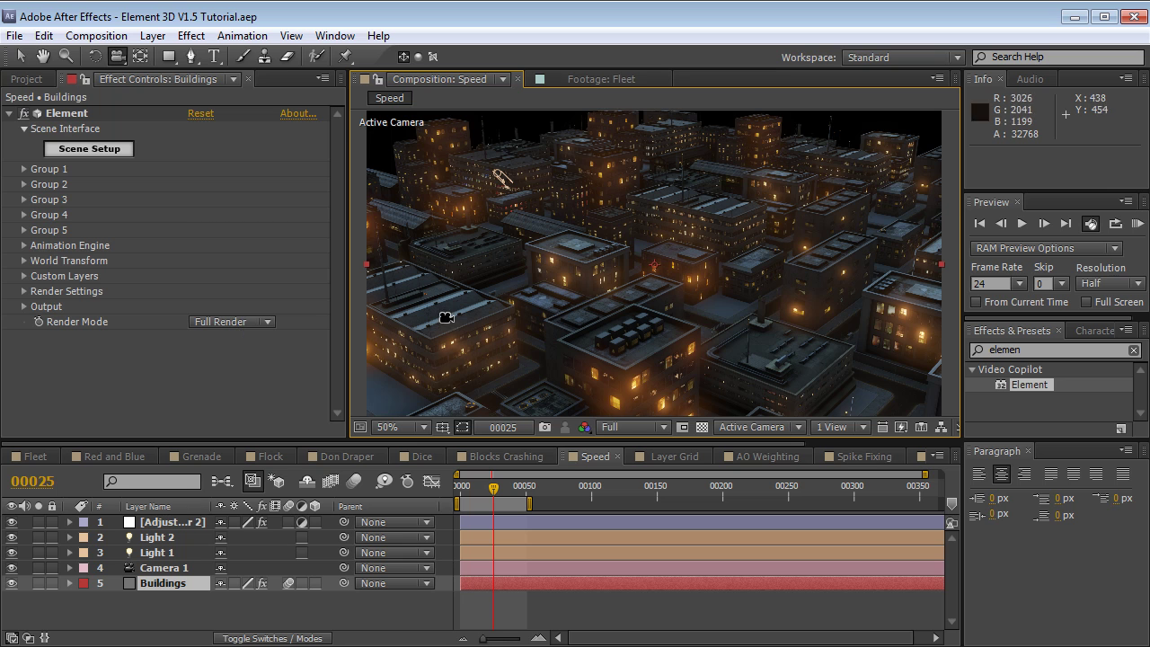
Show the Buildings layer's Element Output sampling settings, move to frame 24, and set Supersampling to 2.
key(slash)
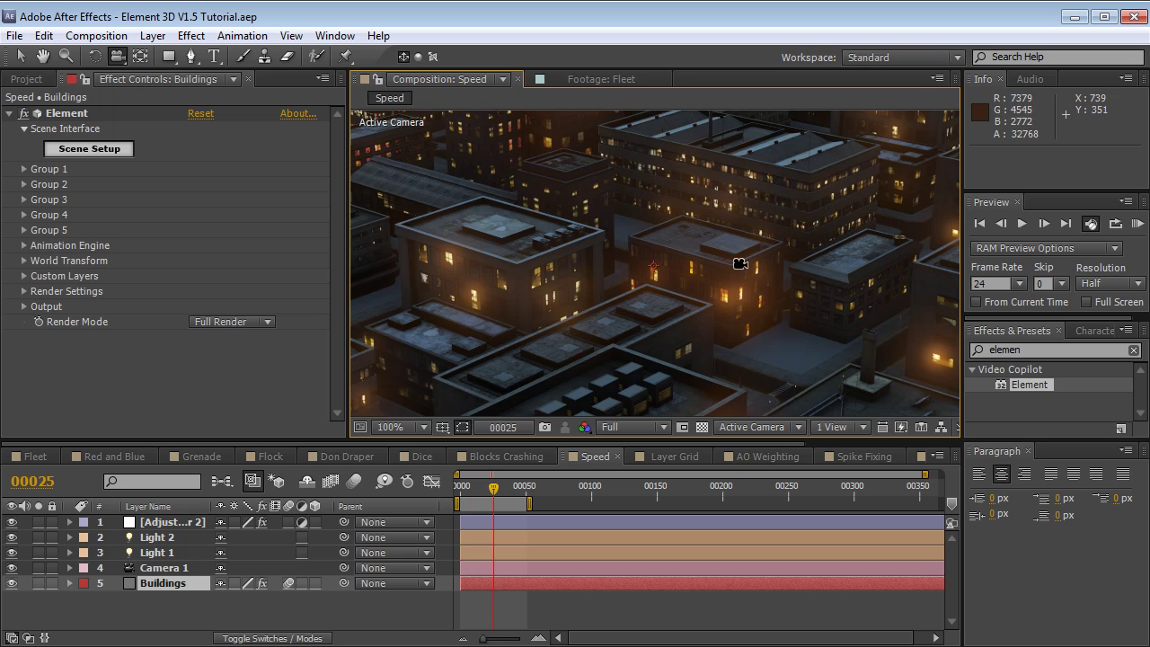
click(24, 307)
drag(337, 331, 336, 362)
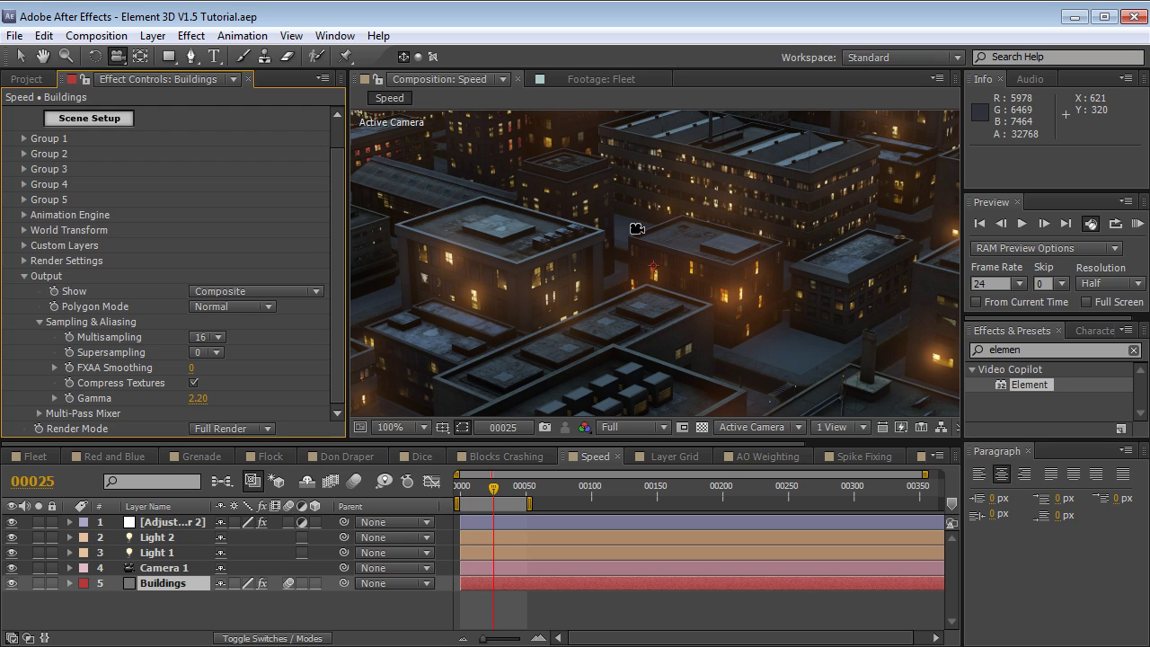
mouse_move(520, 238)
mouse_down()
mouse_move(538, 269)
mouse_move(521, 252)
mouse_up()
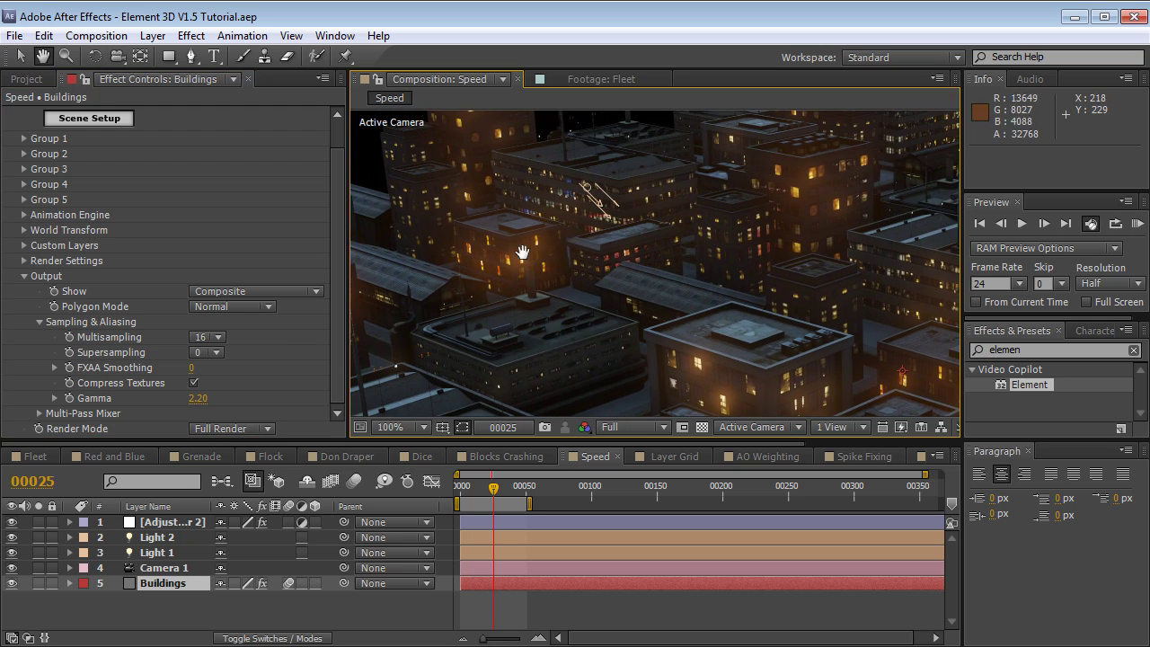
scroll(522, 252, up, 2)
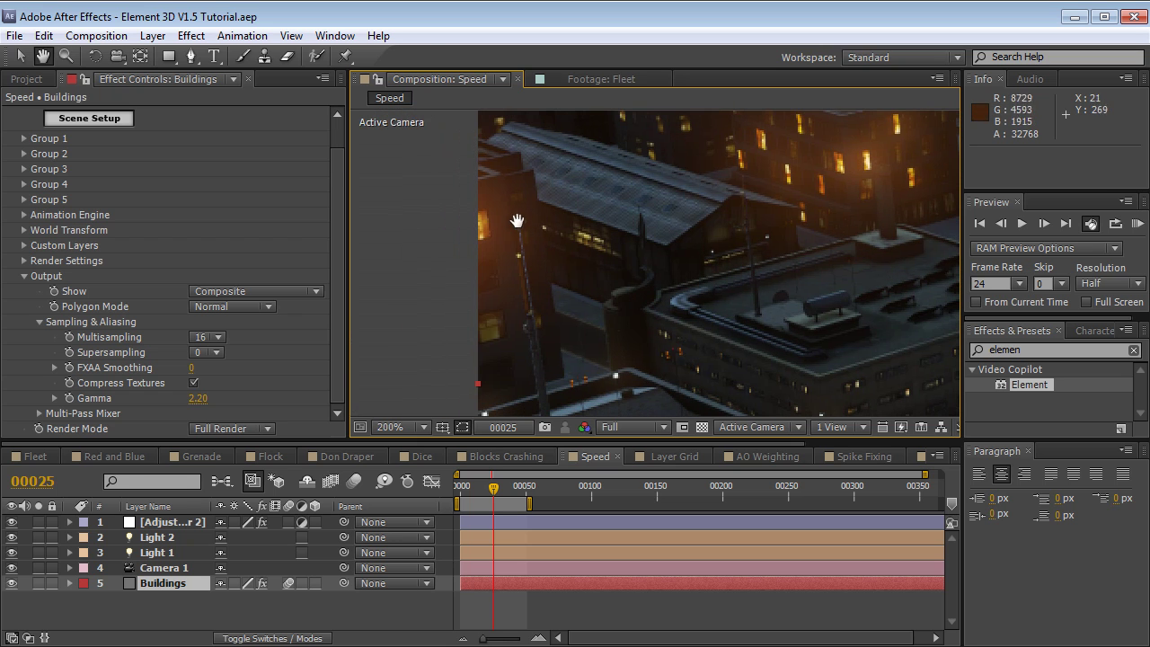
key(c)
click(490, 490)
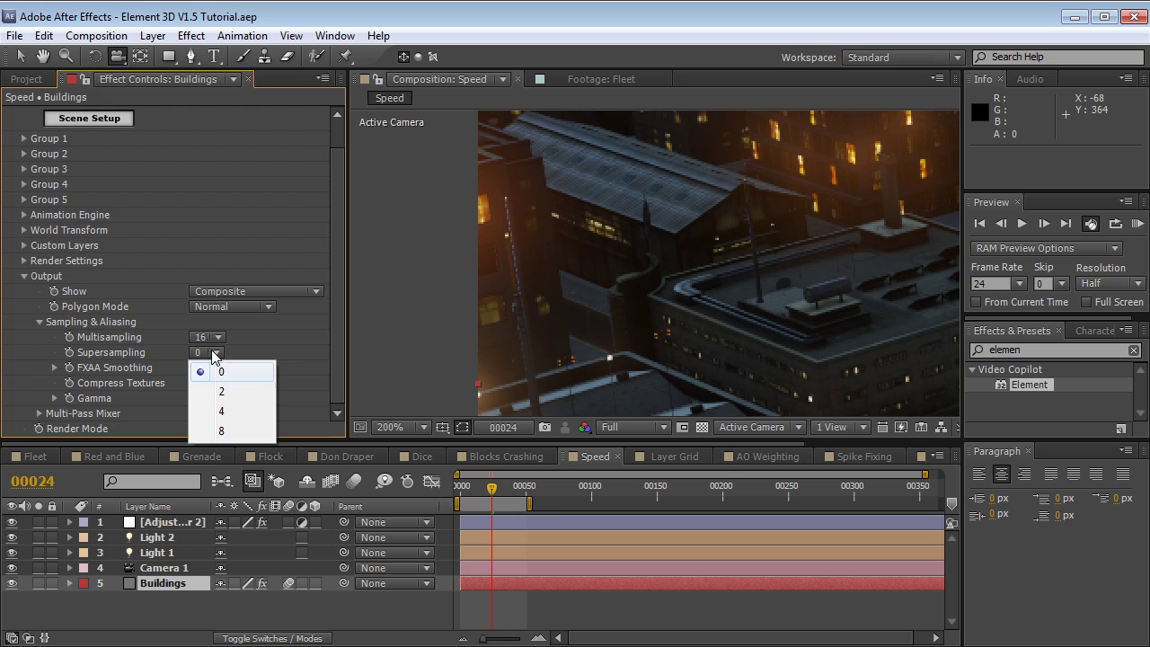
click(219, 390)
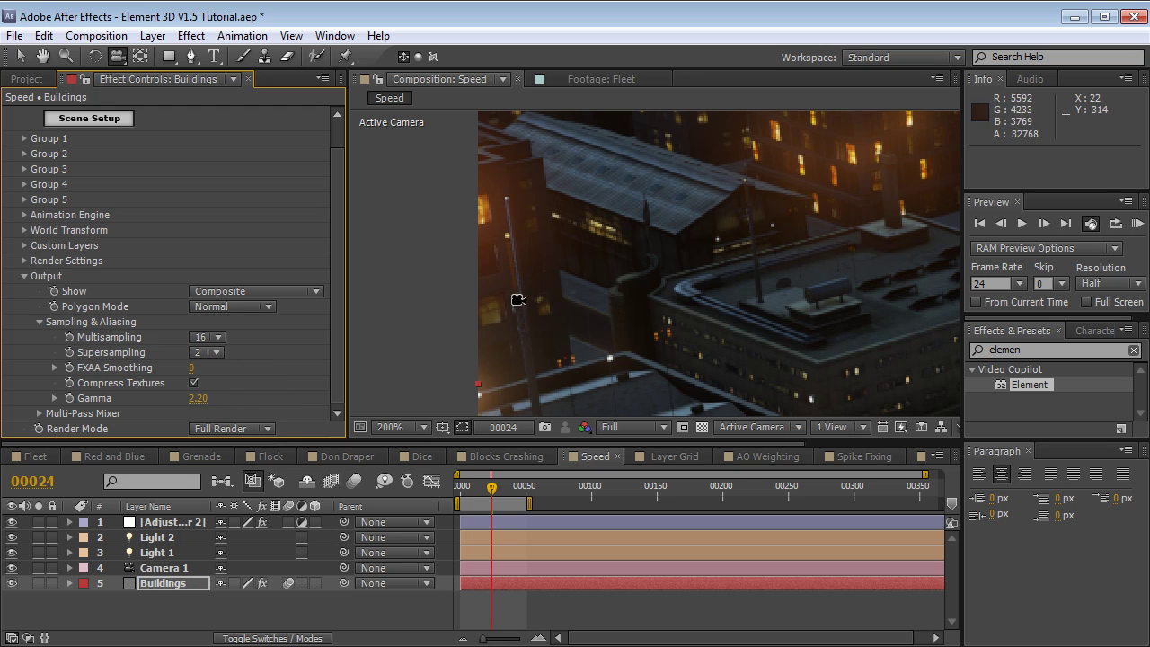
Set Supersampling back to 0 and inspect the thin antenna at 400% magnification.
click(210, 355)
click(216, 371)
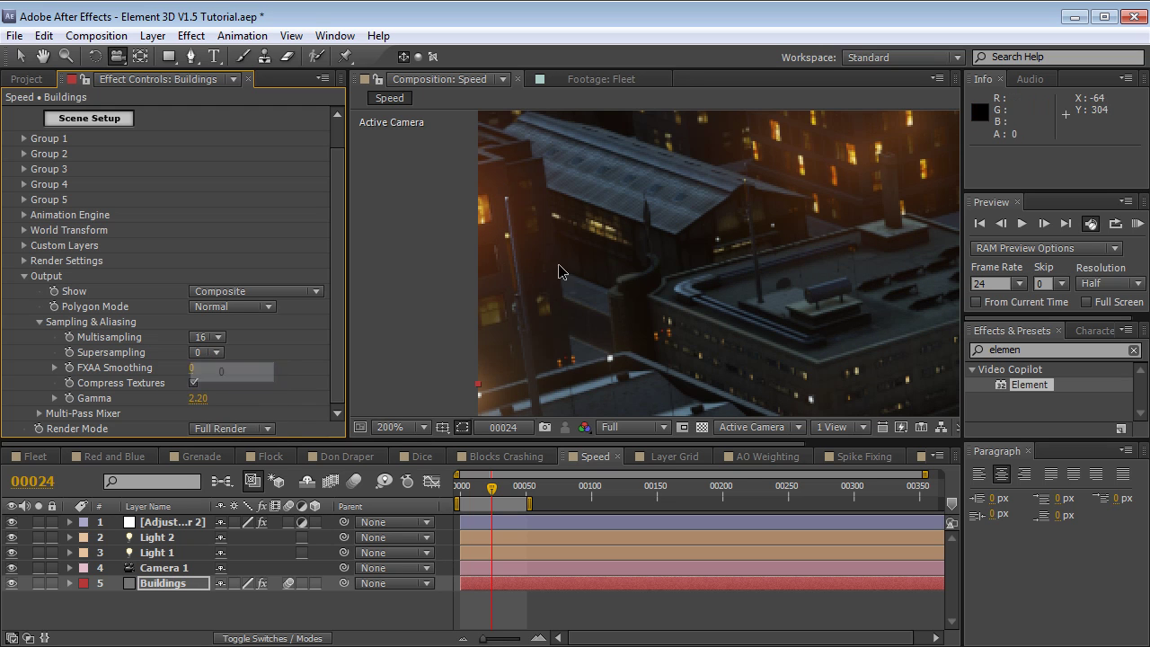
scroll(539, 251, up, 2)
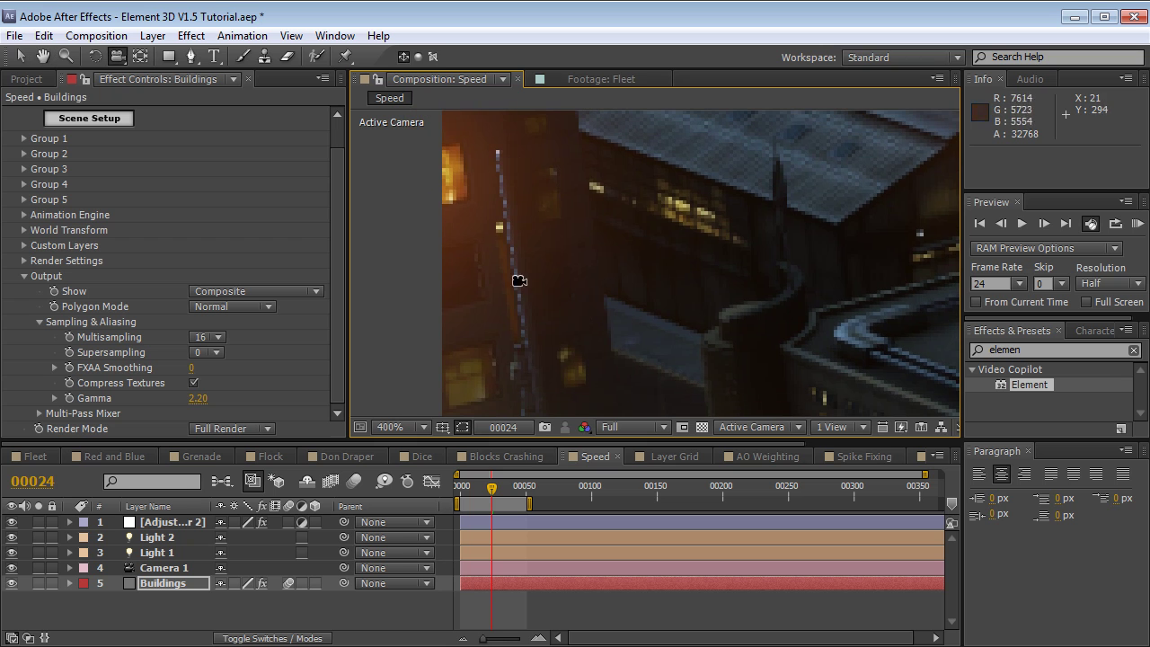
Keep Multisampling at 16 and raise Supersampling to 2 to compare the antenna edges.
click(215, 336)
click(205, 369)
click(211, 352)
click(229, 386)
scroll(647, 288, down, 2)
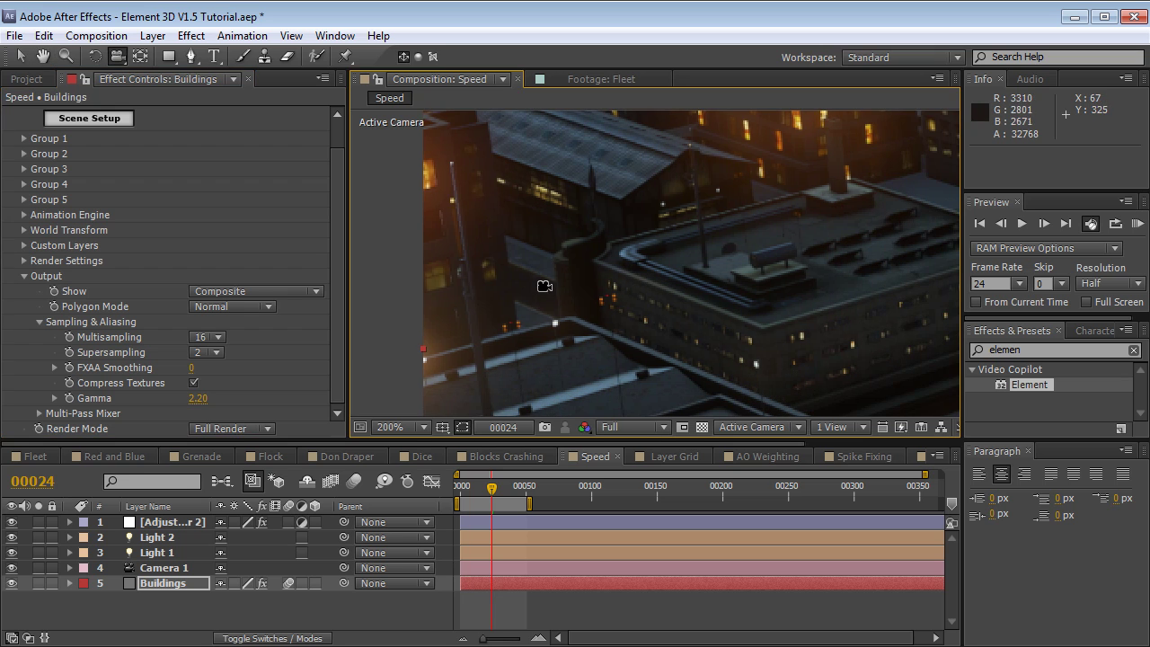
Turn Supersampling off by setting it to 0 for the Buildings layer.
click(211, 352)
click(226, 372)
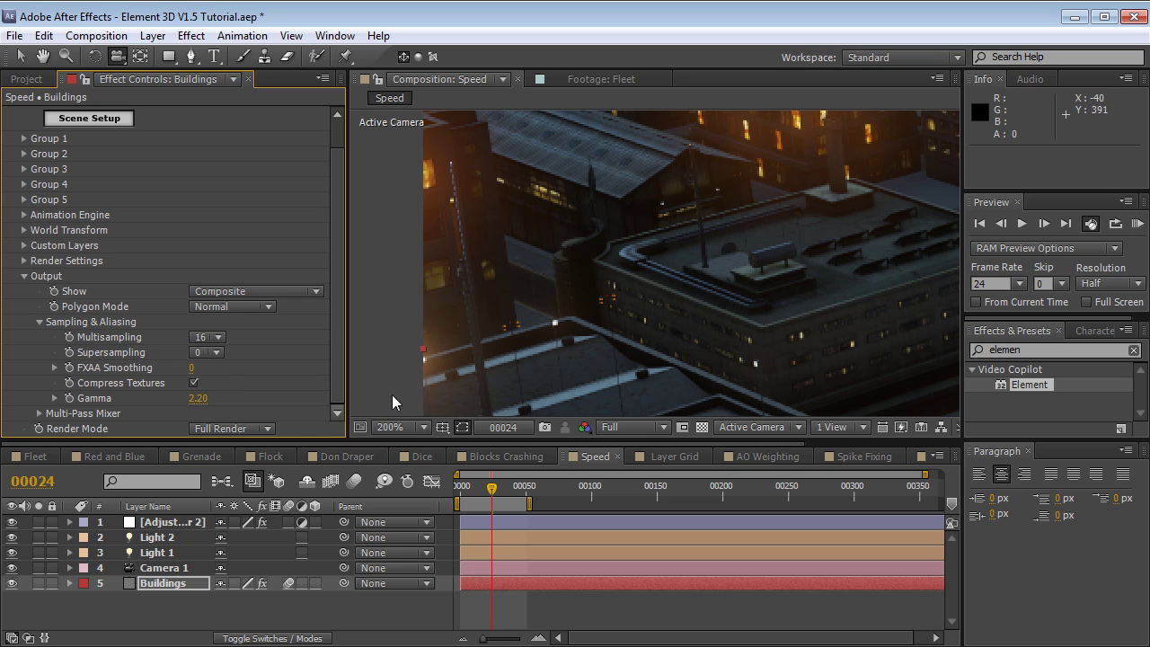
click(208, 352)
click(217, 369)
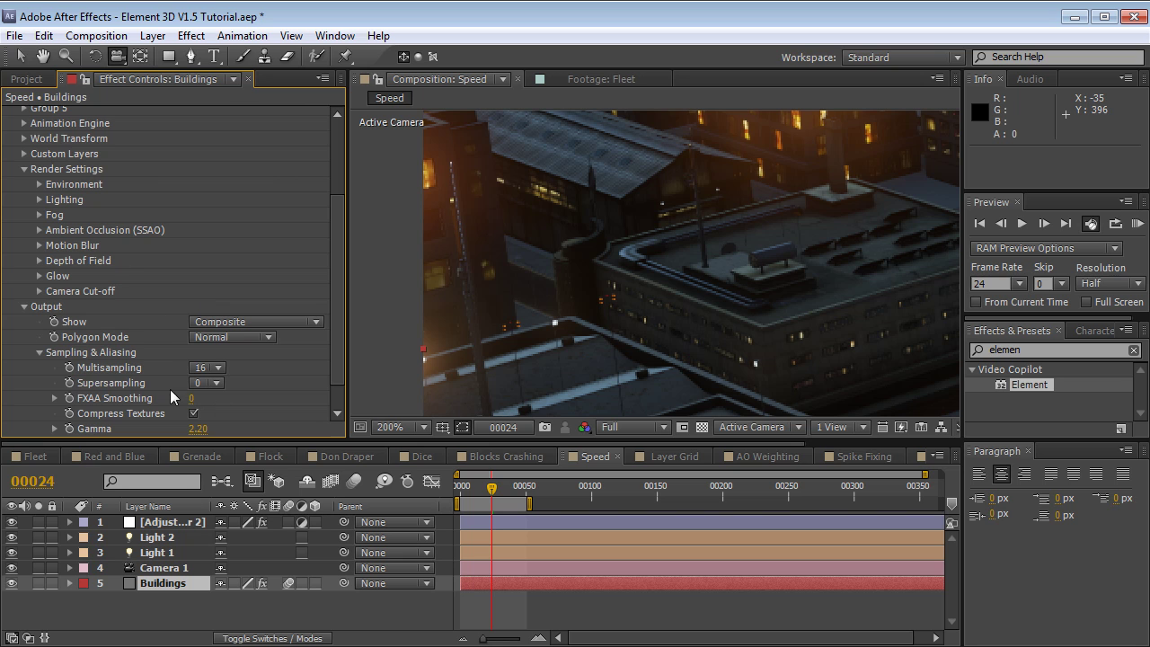
Choose Full Render as the Render Mode and set Supersampling to 2.
scroll(342, 341, down, 1)
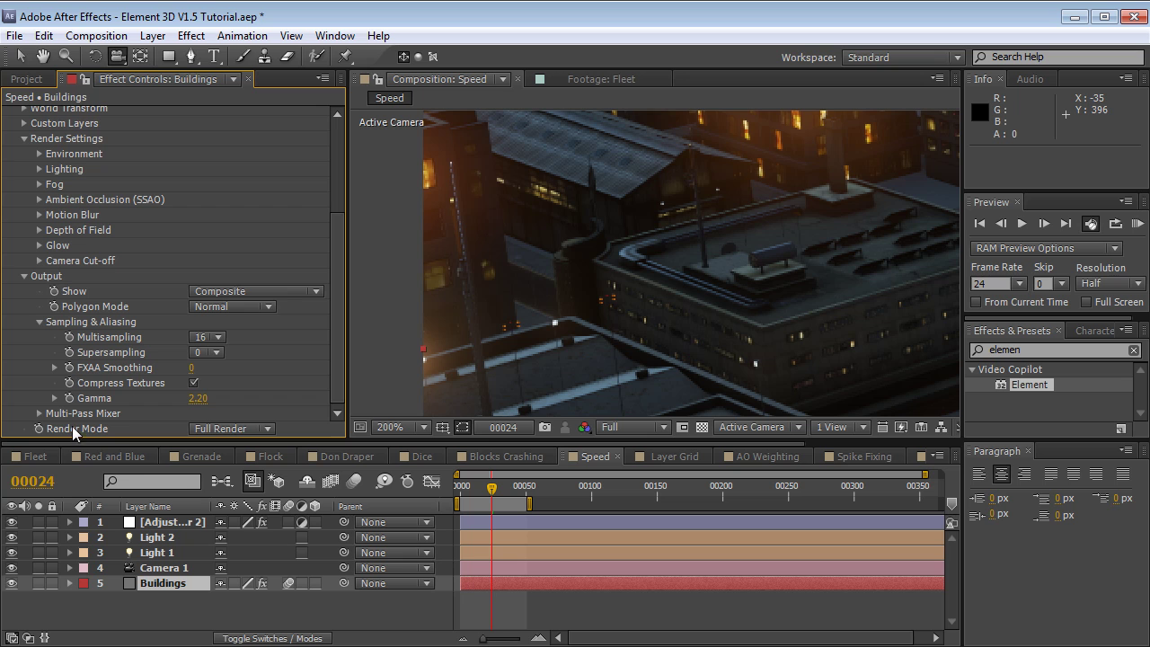
click(239, 428)
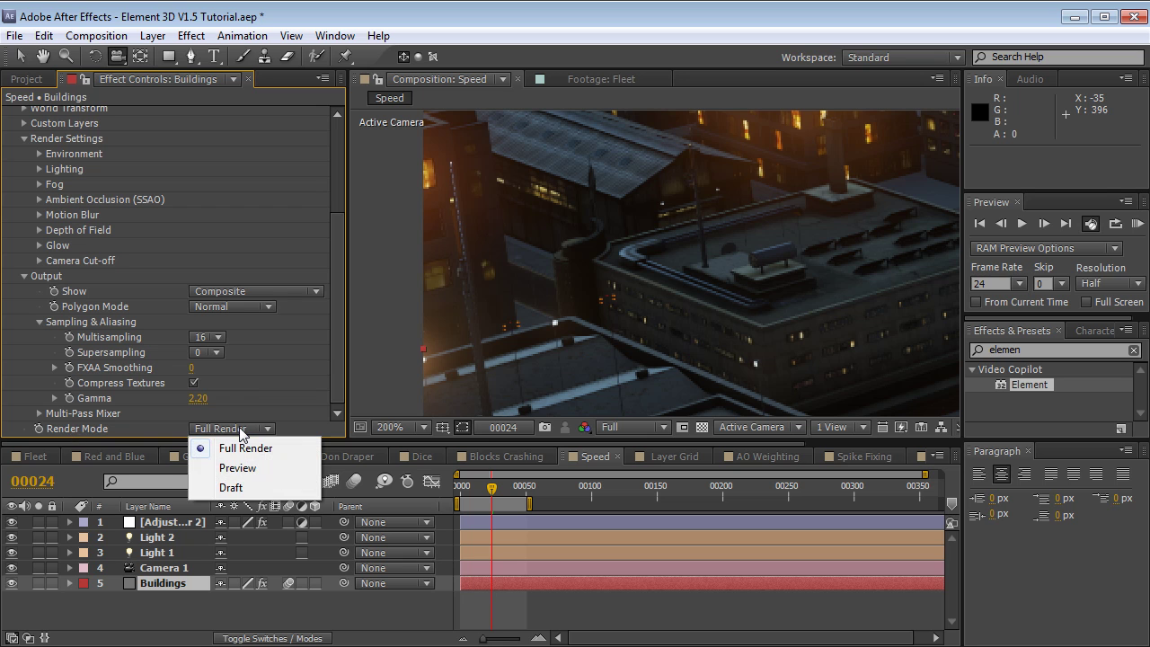
click(247, 449)
click(208, 352)
click(225, 391)
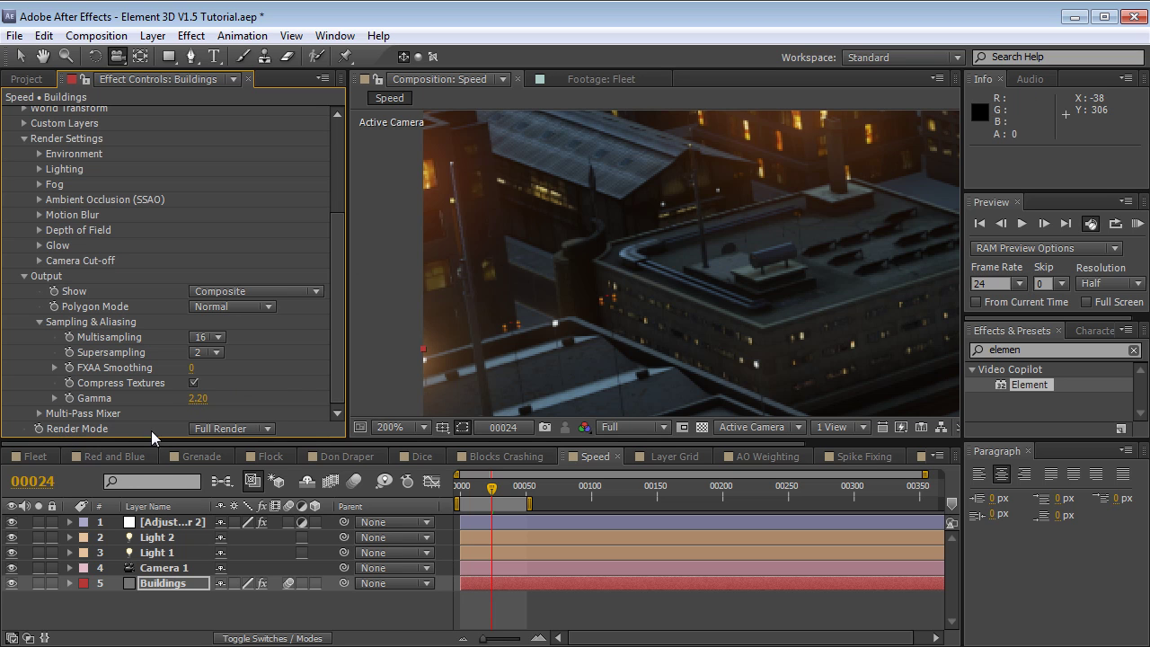
Move the camera over the city in Preview render mode, and return the Render Mode to Full Render.
click(230, 429)
click(232, 468)
drag(503, 126, 526, 284)
click(230, 428)
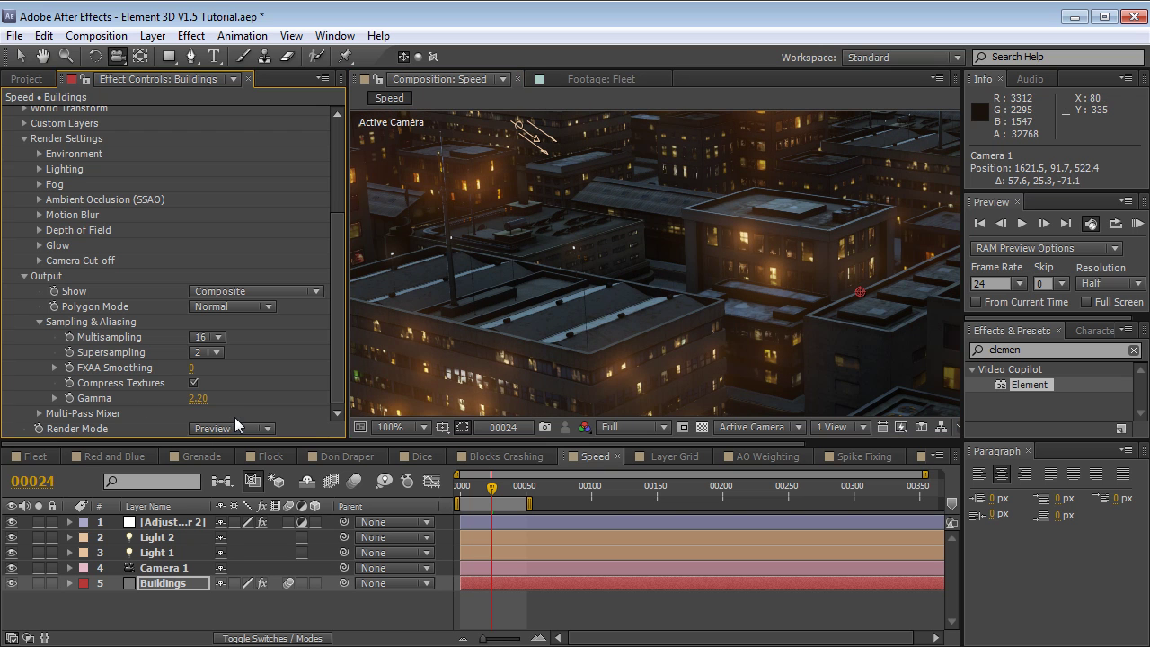
click(244, 447)
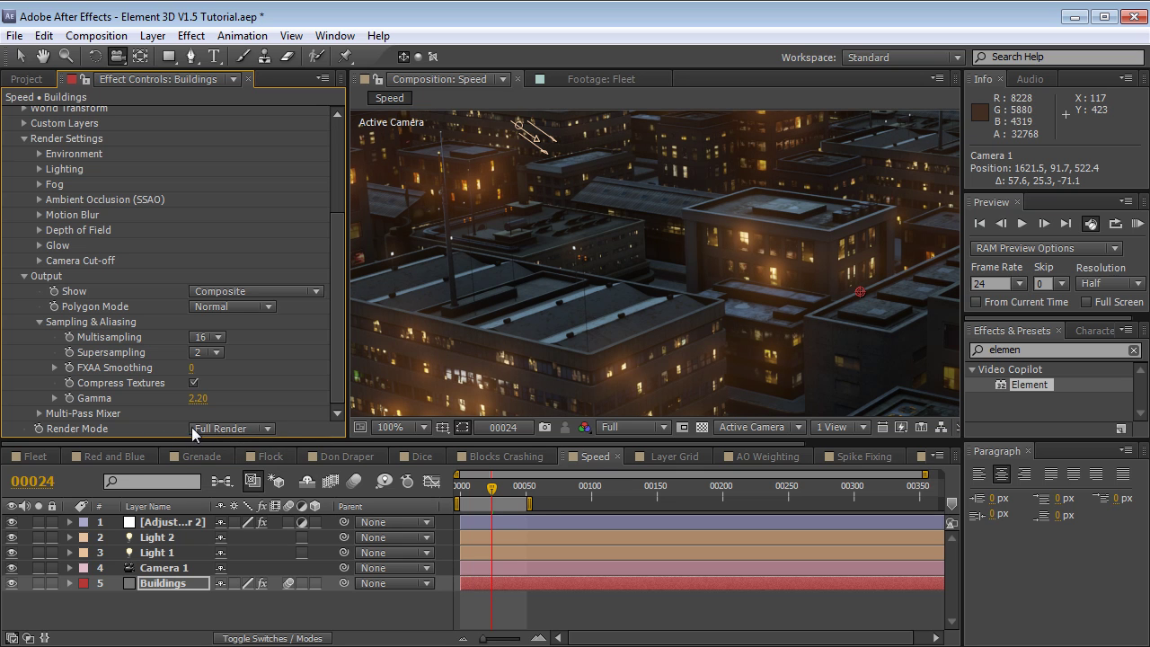
Set the Render Mode to Draft and move the camera around the buildings.
click(221, 430)
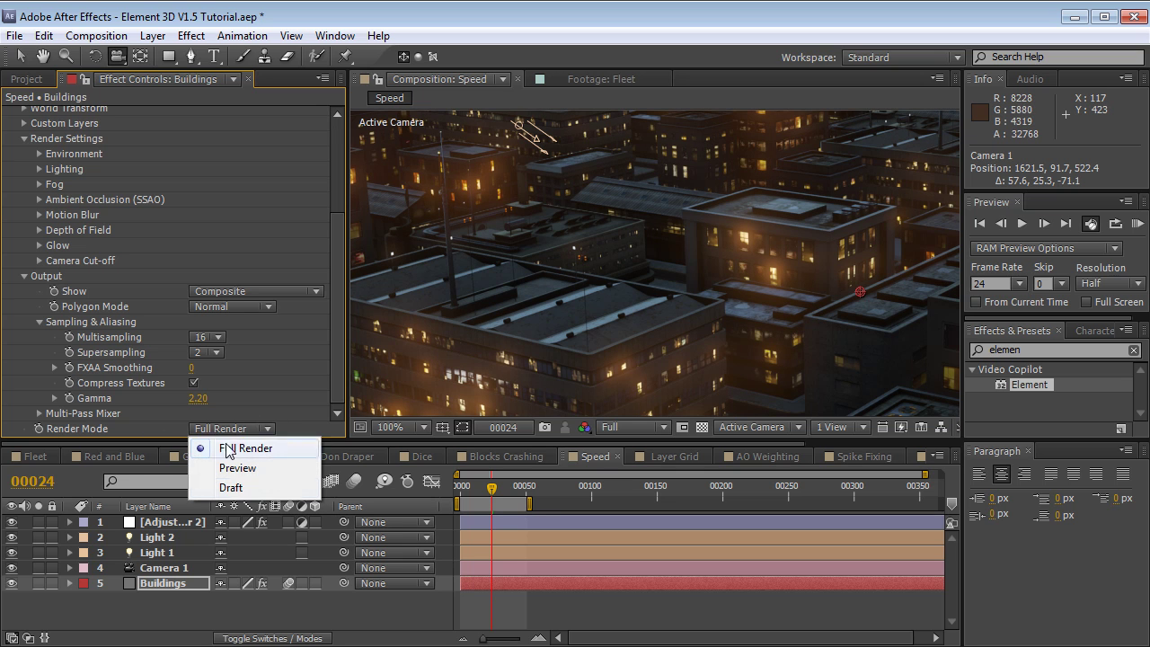
click(231, 487)
drag(447, 268, 675, 309)
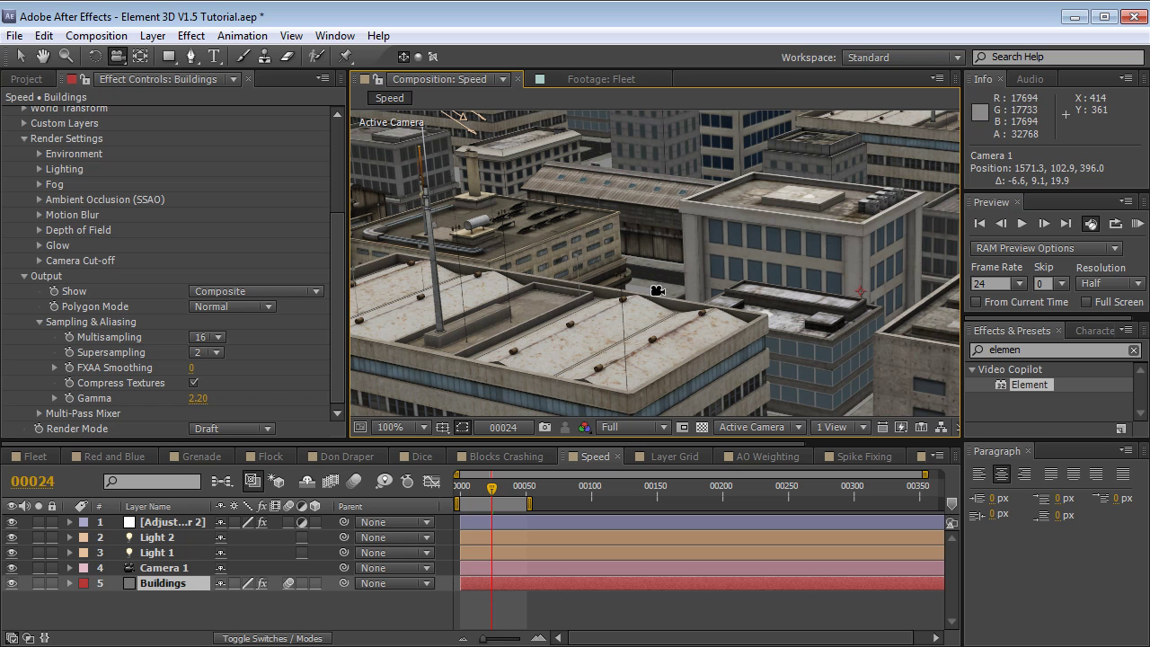
Switch to Preview mode to reposition the camera near the rooftops, and restore Full Render.
click(232, 429)
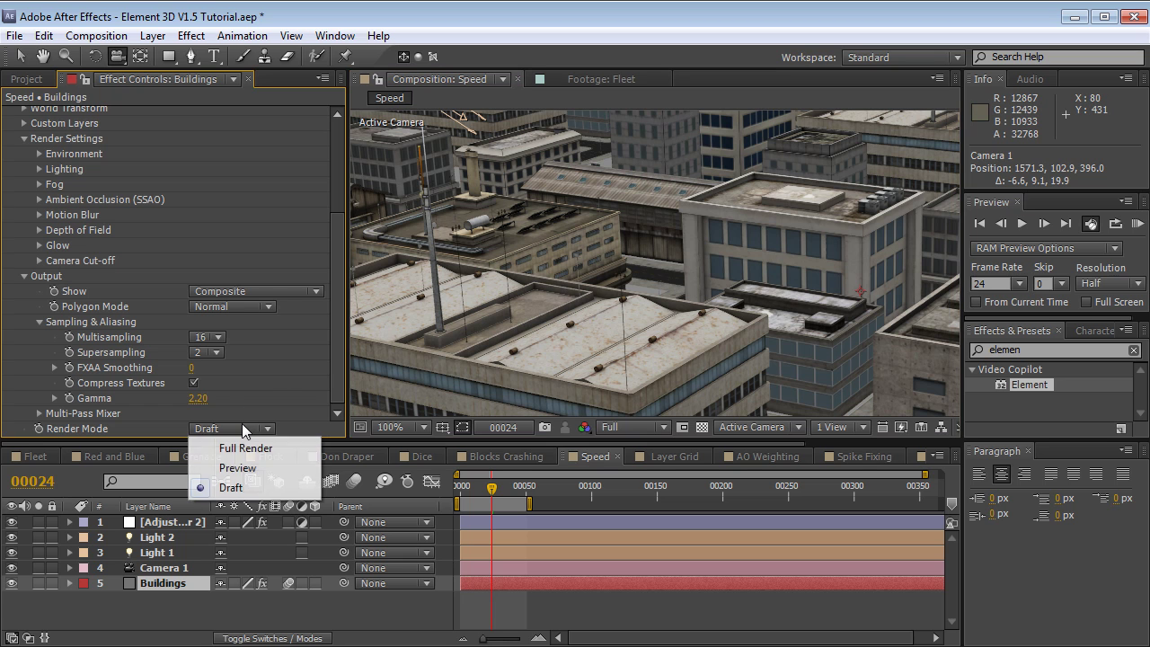
click(235, 465)
drag(566, 262, 539, 284)
click(238, 437)
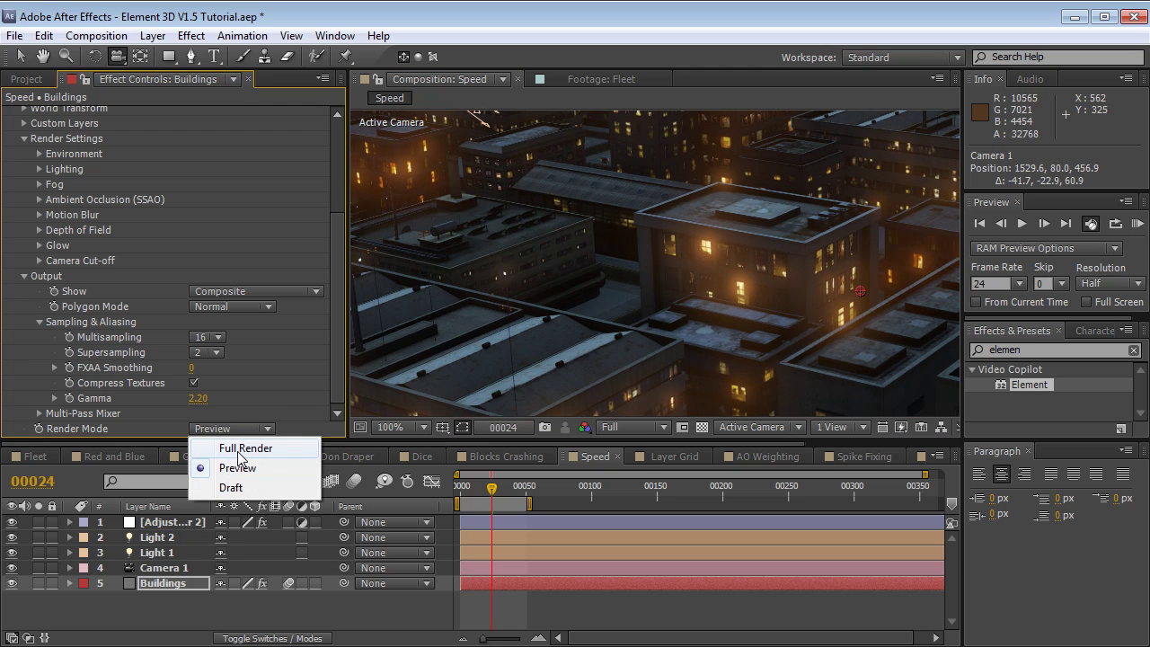
click(241, 446)
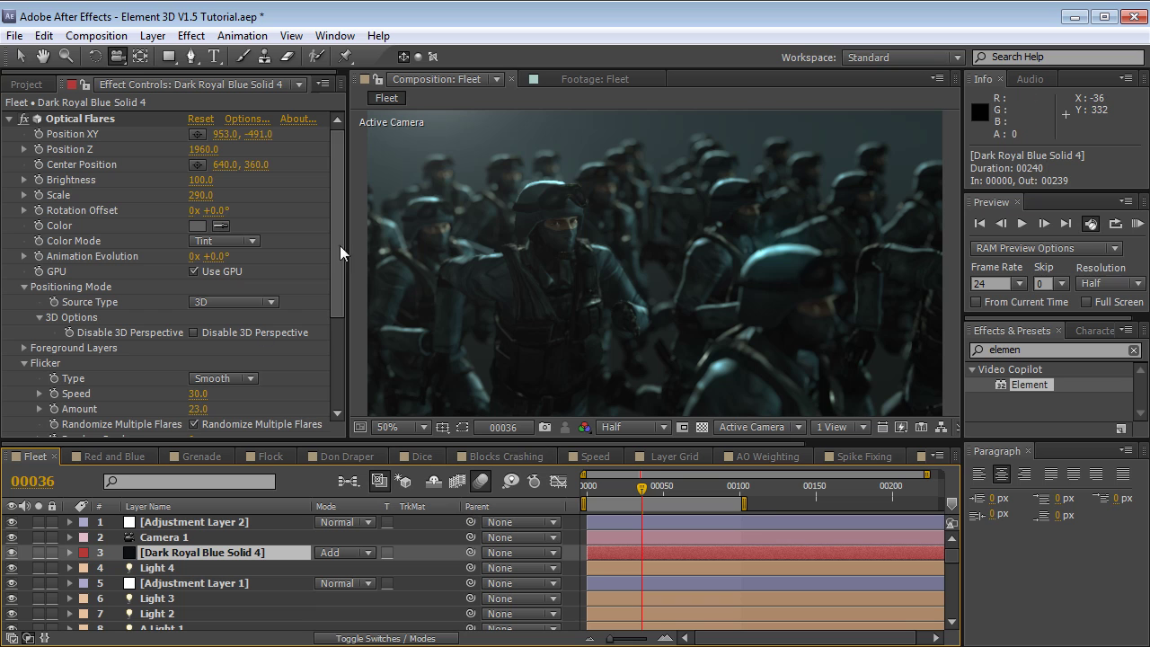
Select the E3D layer in the Fleet composition and scrub Group 1's Force Opacity down and back up.
scroll(226, 568, down, 2)
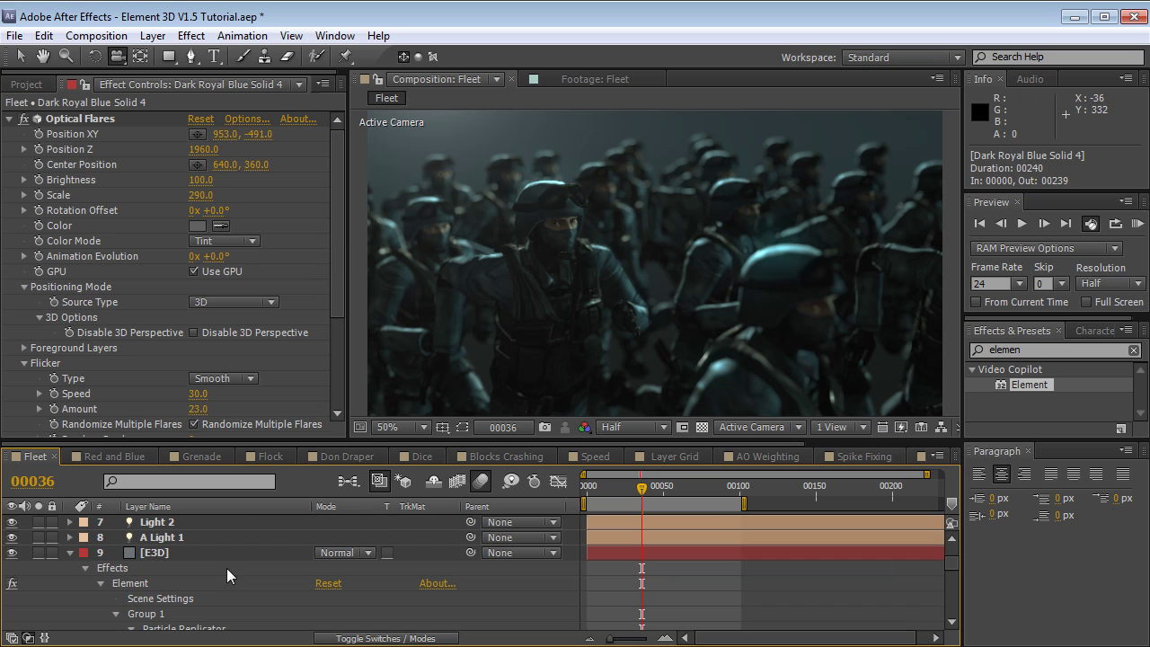
click(161, 560)
click(168, 546)
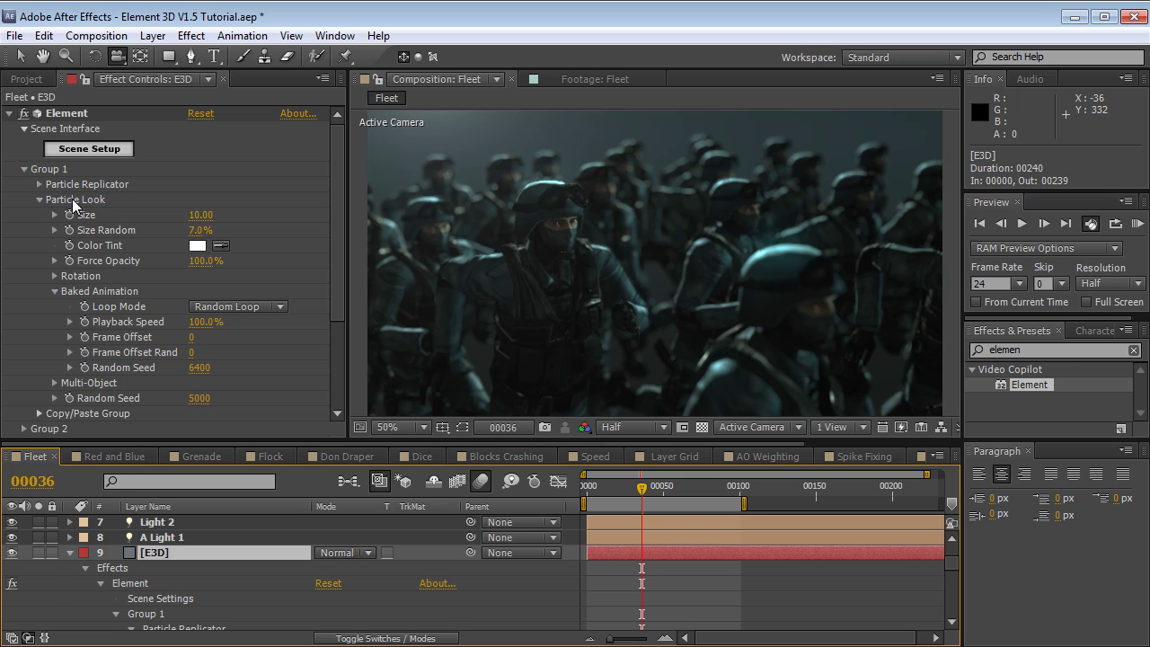
click(184, 266)
drag(169, 260, 3, 273)
drag(199, 260, 300, 262)
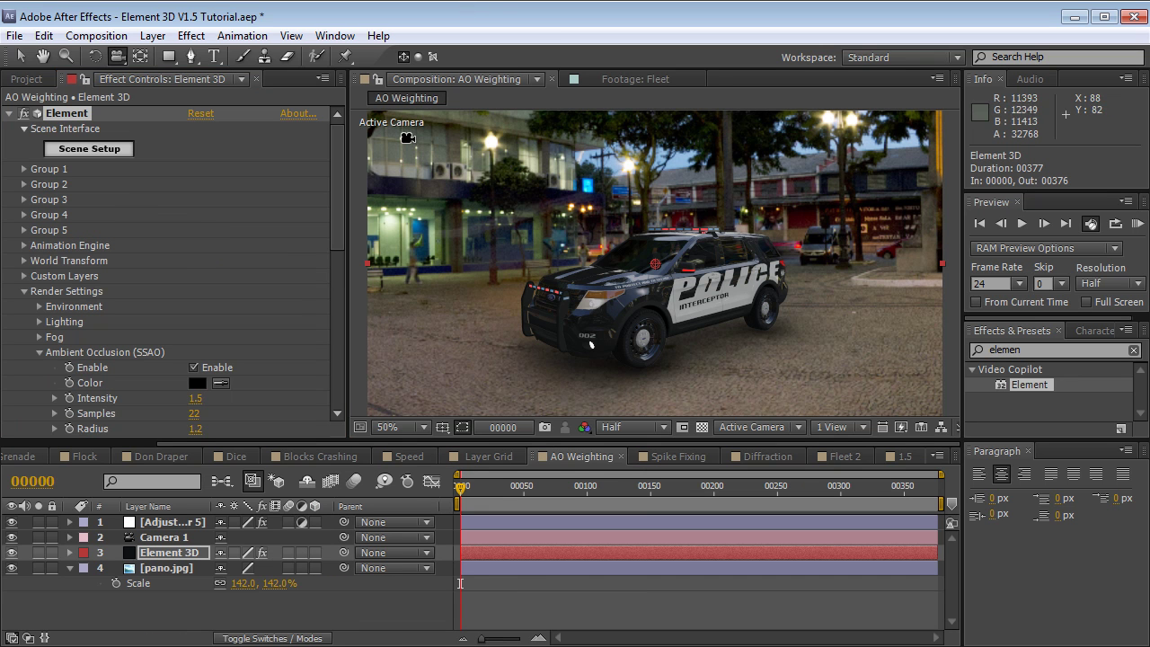
Open the AO Weighting scene setup, expand the 2012_ford_explorer materials in a wider Scene panel, and select the third material, Body.
click(93, 149)
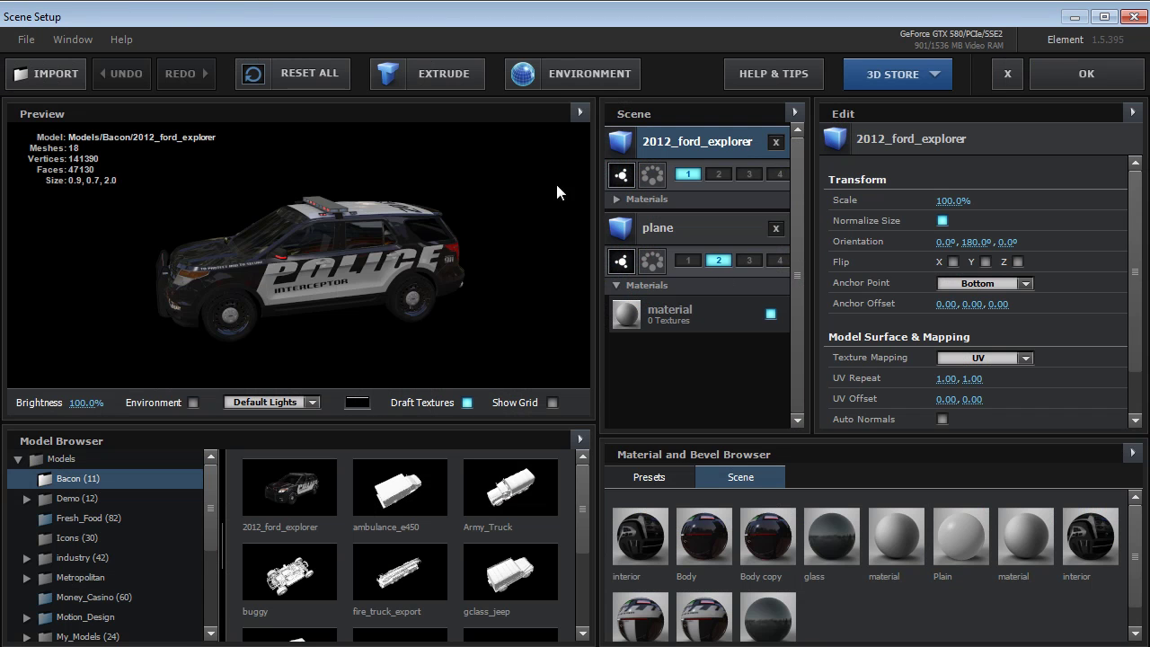
click(617, 200)
drag(810, 232, 900, 226)
click(744, 207)
click(739, 277)
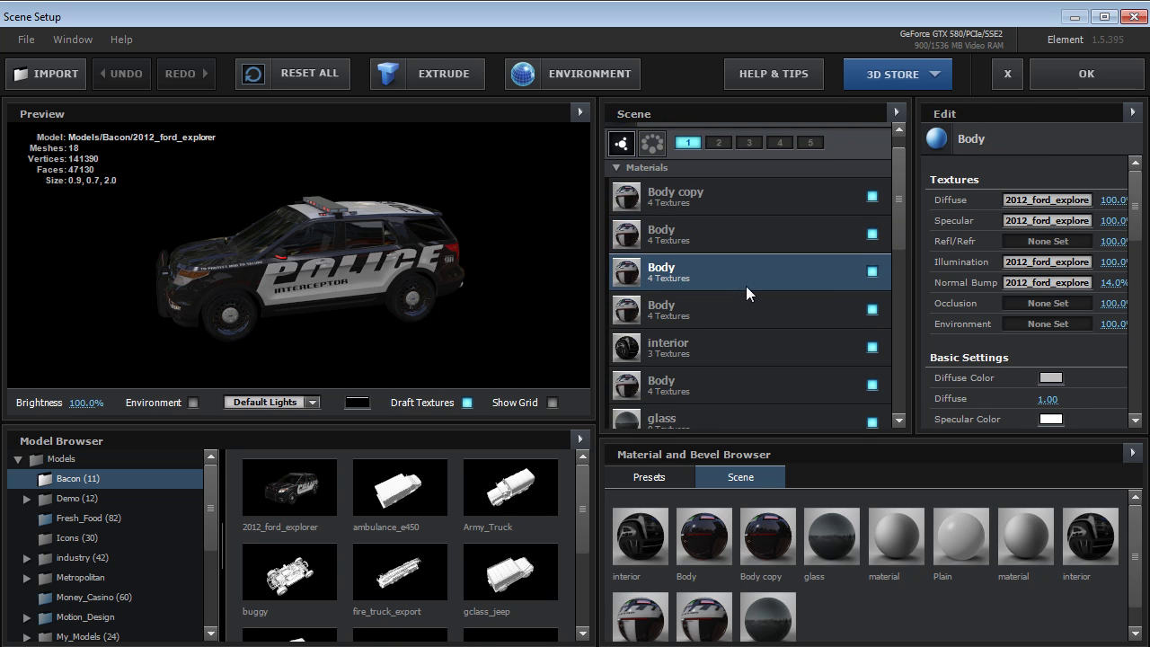
Hide the 2012_ford_explorer materials around the selected Body material one by one.
click(871, 272)
click(872, 235)
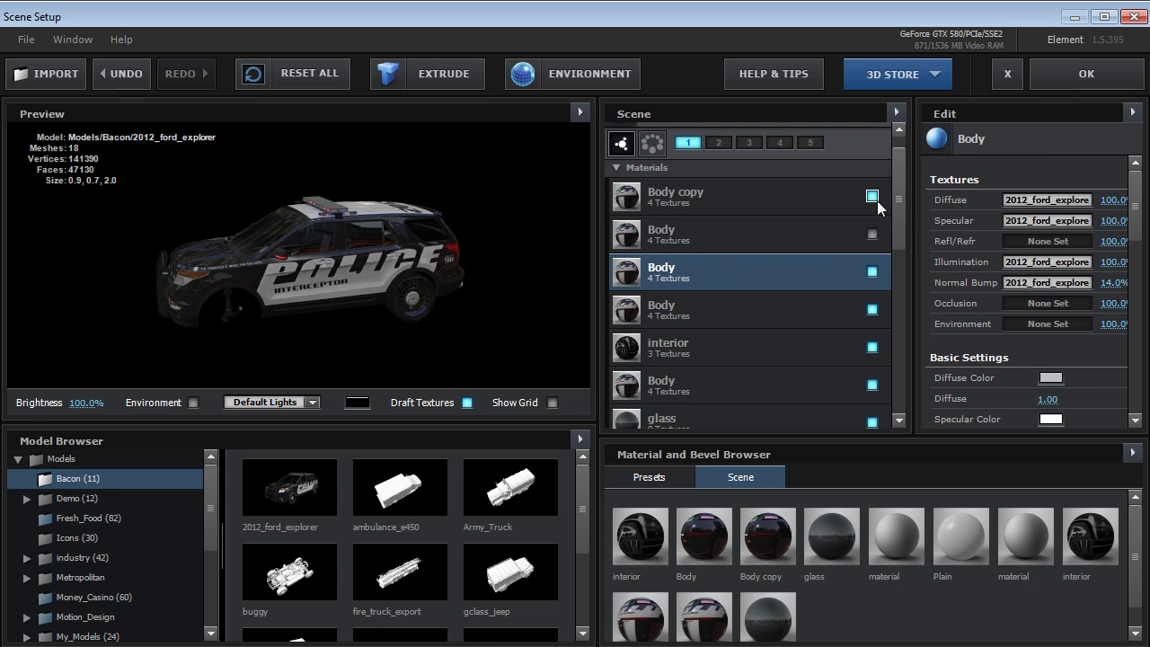
click(871, 196)
click(871, 309)
click(871, 346)
click(871, 385)
click(871, 421)
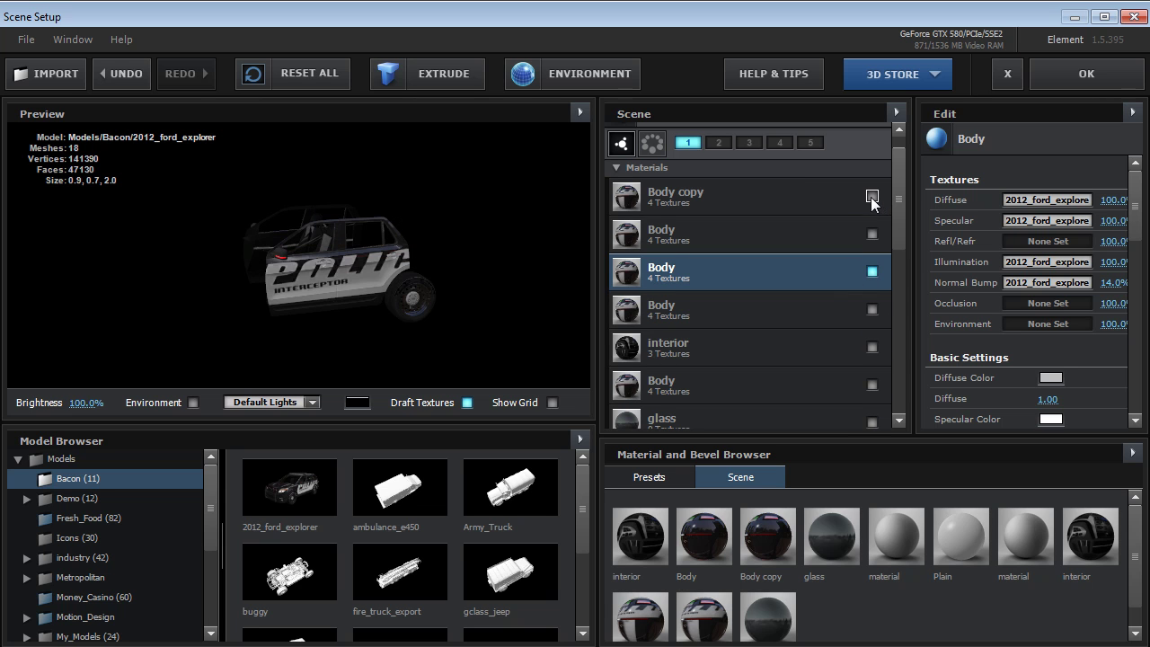
Make the hidden 2012_ford_explorer materials visible again one by one.
click(871, 196)
click(871, 233)
click(871, 309)
click(871, 347)
click(872, 384)
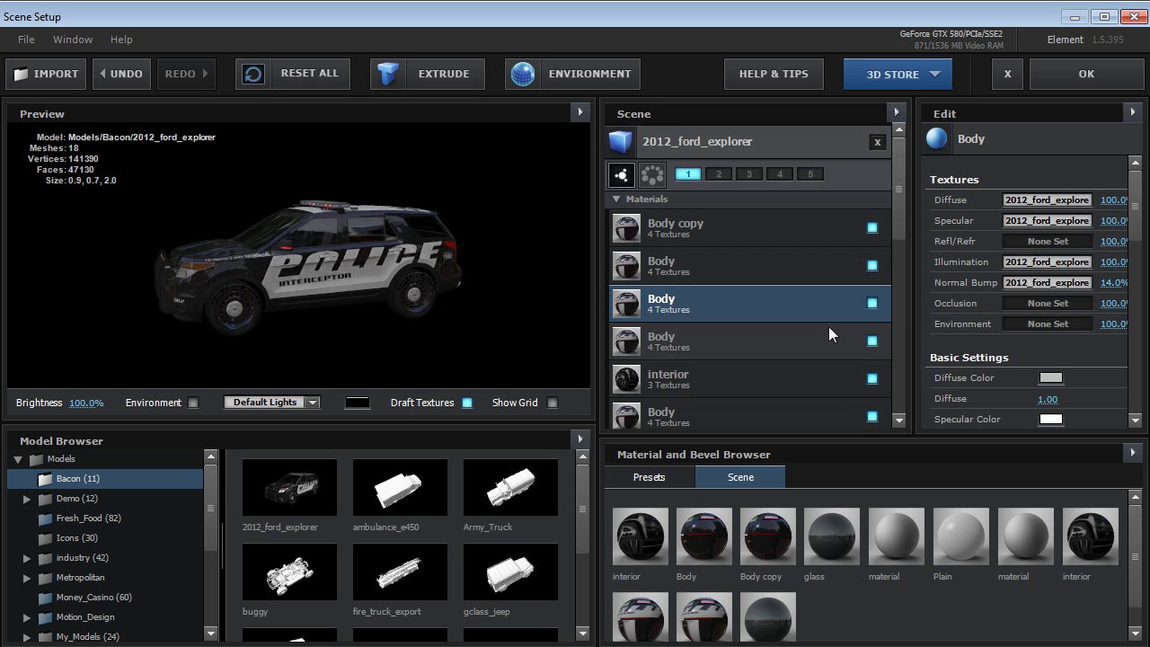
Isolate the Body copy, Body and interior materials in turn in the preview and orbit the model.
ctrl+click(871, 228)
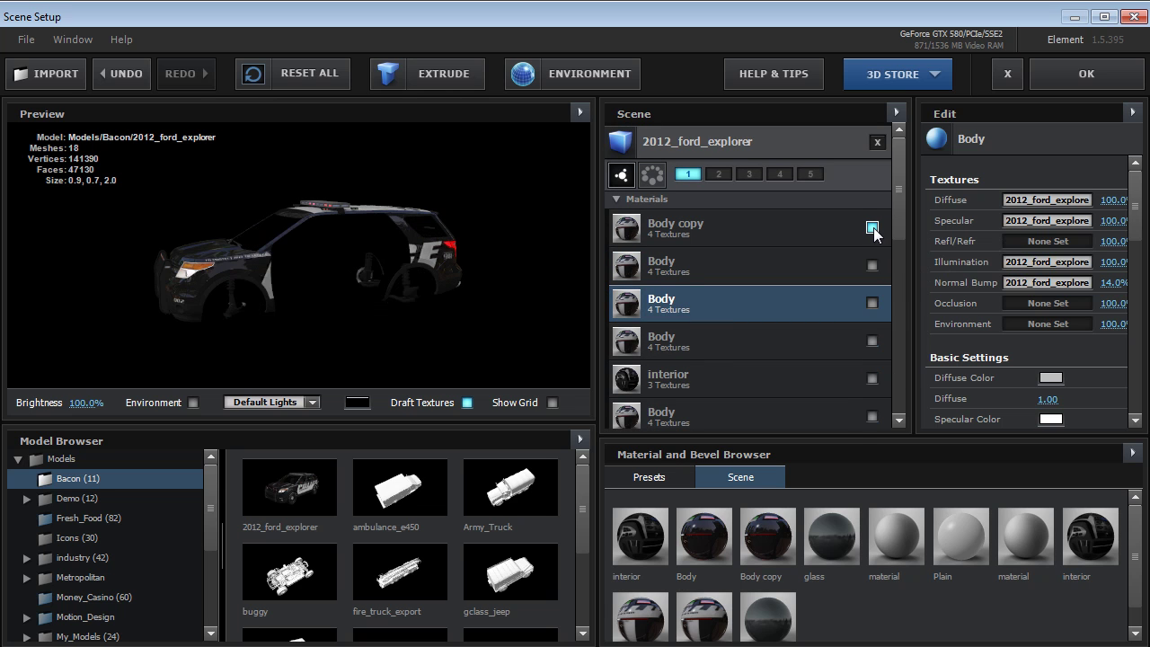
ctrl+click(871, 264)
ctrl+click(872, 340)
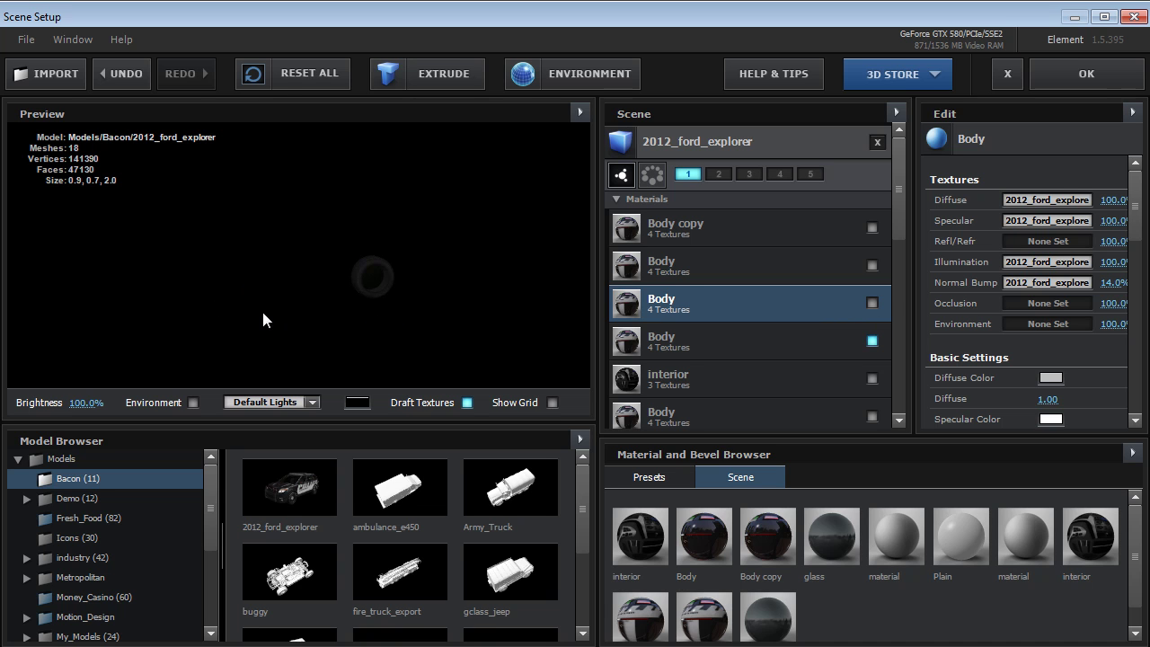
ctrl+click(871, 378)
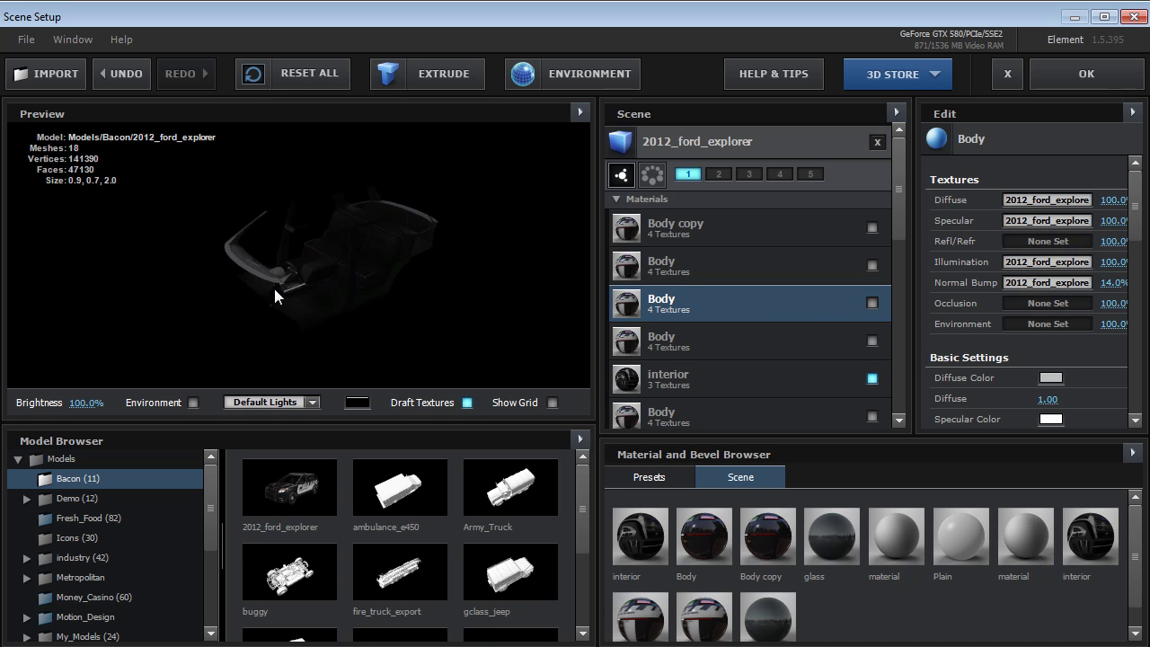
ctrl+click(871, 264)
drag(283, 323, 320, 282)
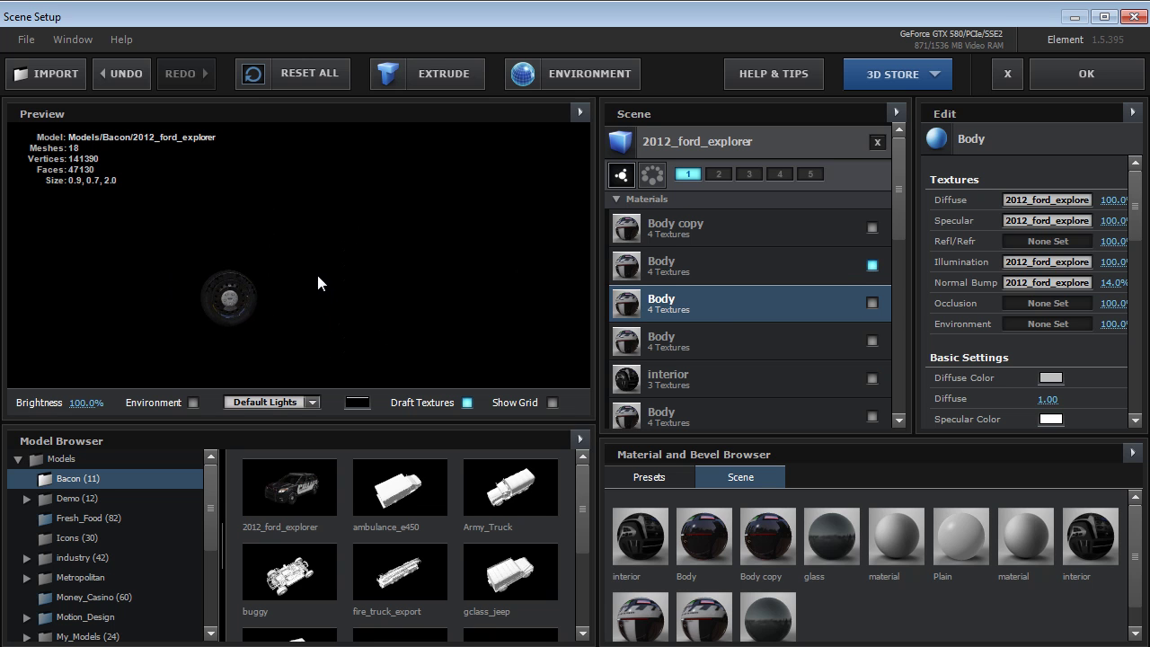
Show all materials again and repeatedly toggle isolation of the wheel's Body material.
ctrl+click(871, 265)
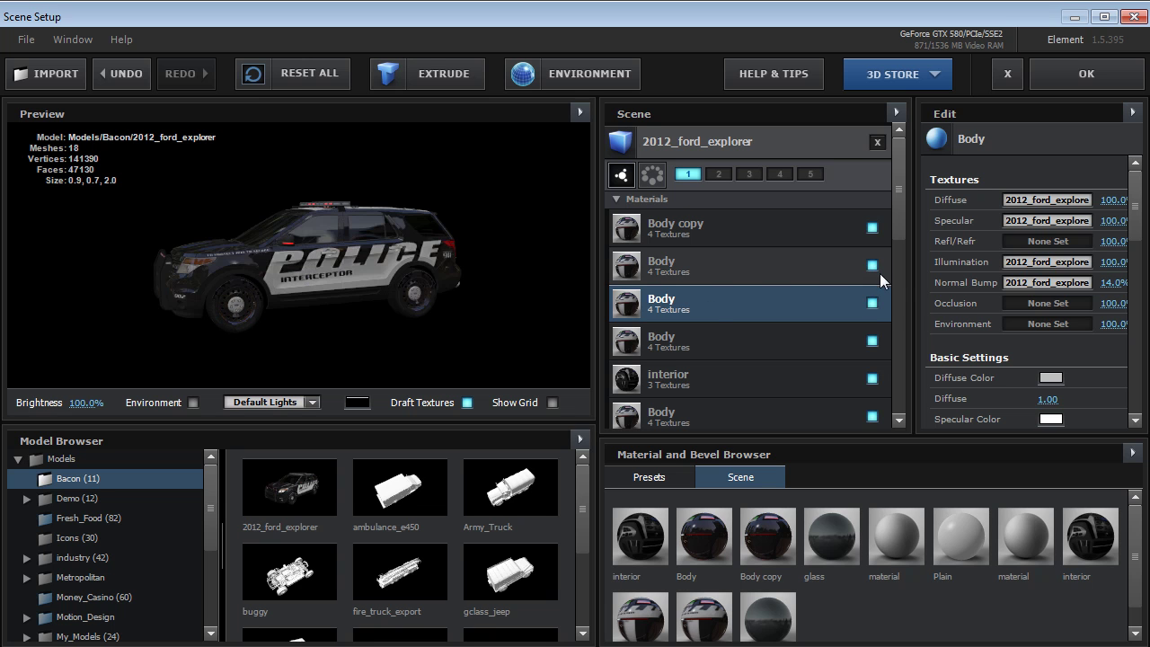
ctrl+click(871, 265)
ctrl+click(871, 265)
ctrl+click(871, 265)
ctrl+click(871, 265)
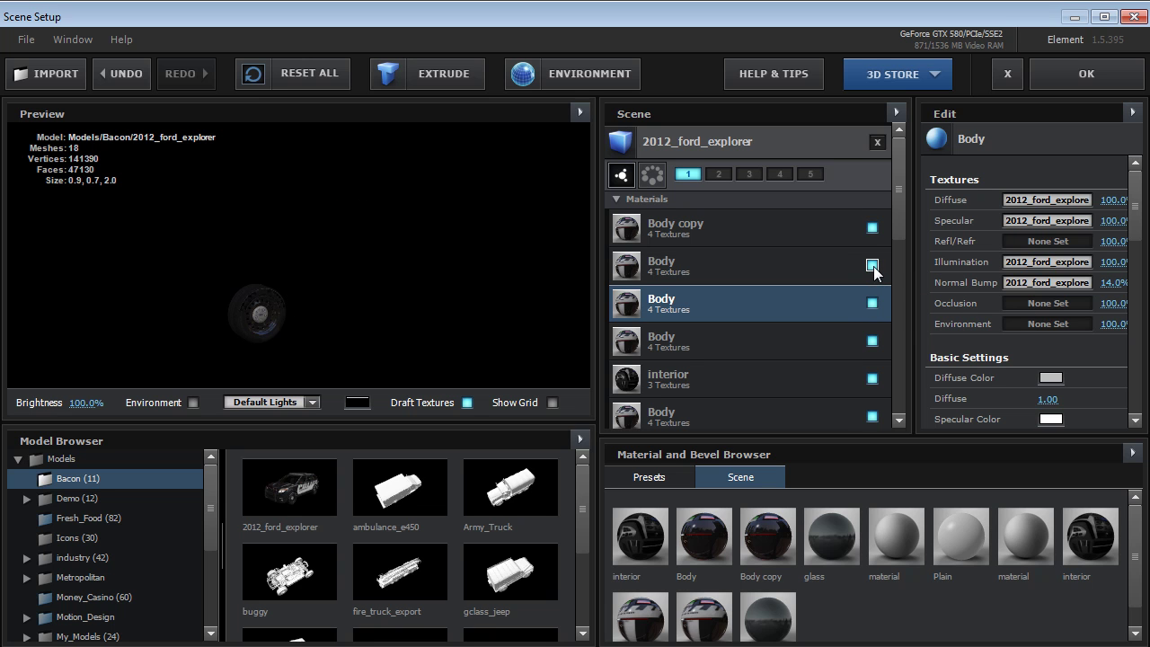
Isolate the wheel's Body material once more, restore all materials and orbit the complete car in the preview.
drag(228, 311, 251, 306)
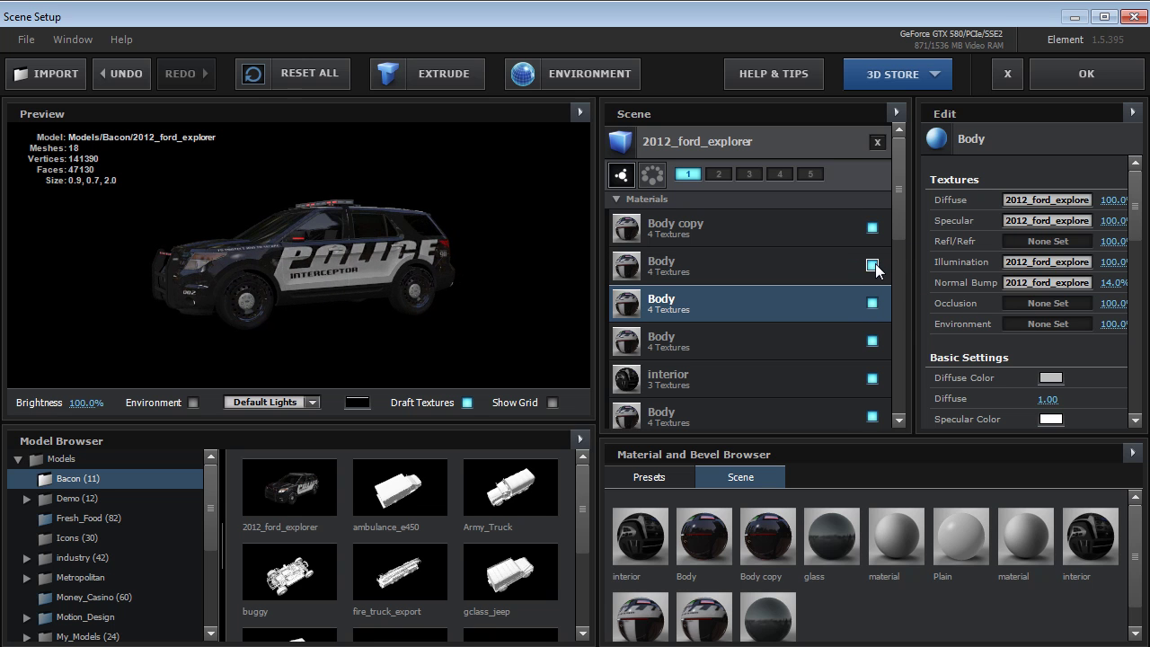
ctrl+click(872, 265)
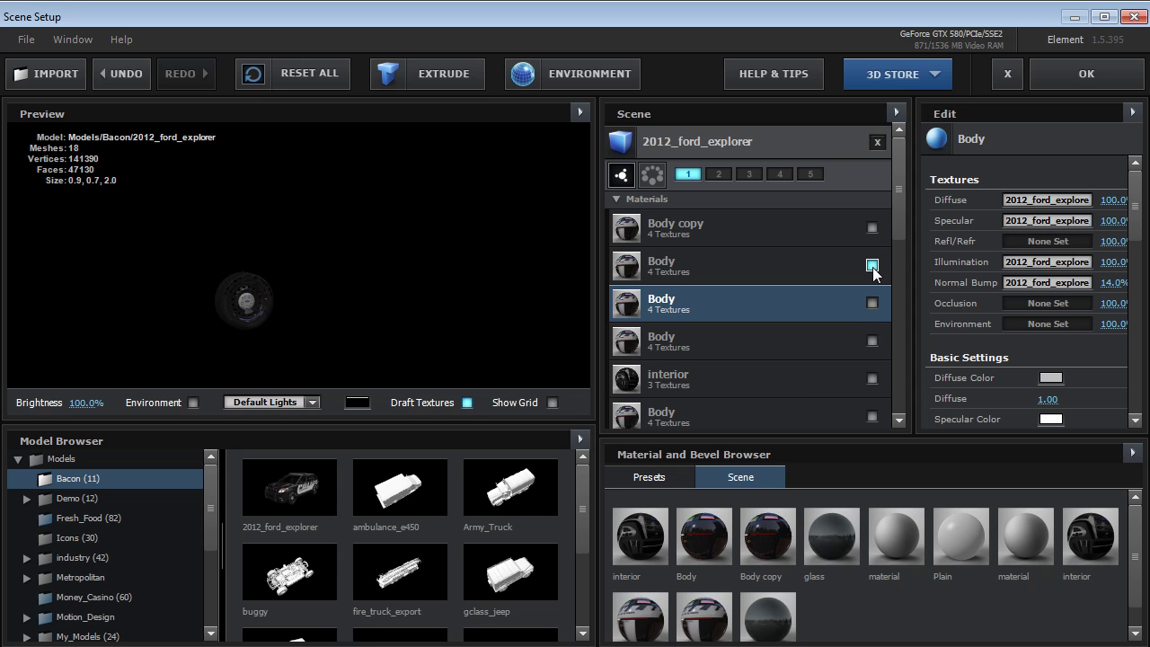
ctrl+click(871, 265)
mouse_move(312, 256)
mouse_down()
mouse_move(315, 283)
mouse_move(250, 257)
mouse_move(304, 261)
mouse_up()
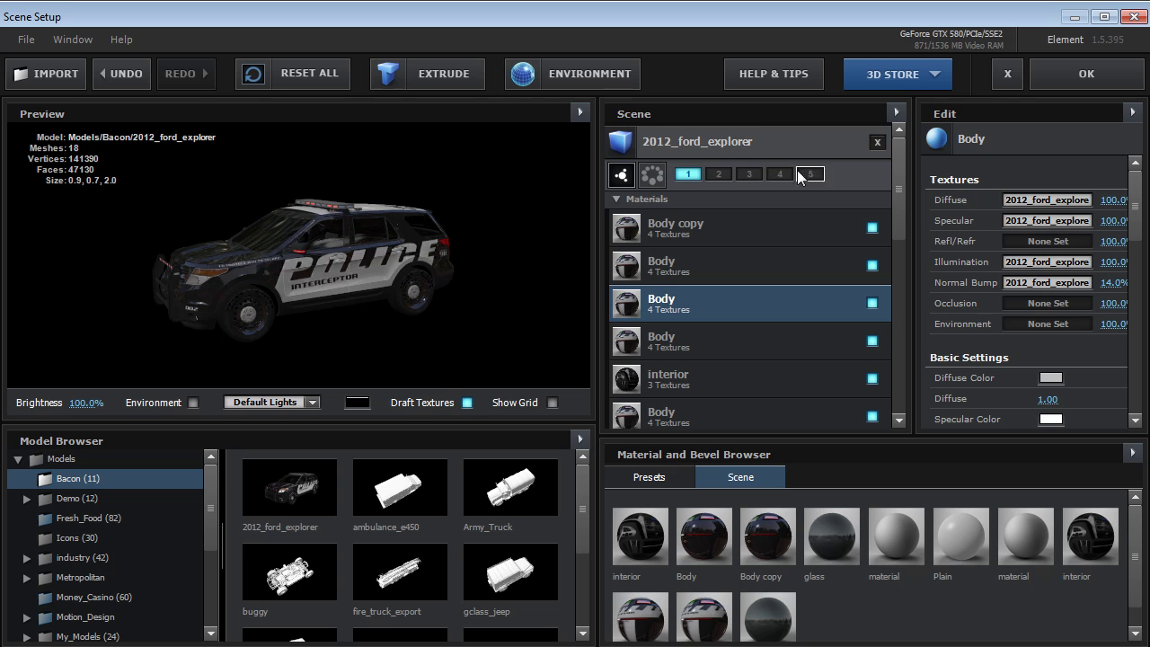
Switch the 2012_ford_explorer model through several group channels and leave it assigned to group 2.
click(700, 154)
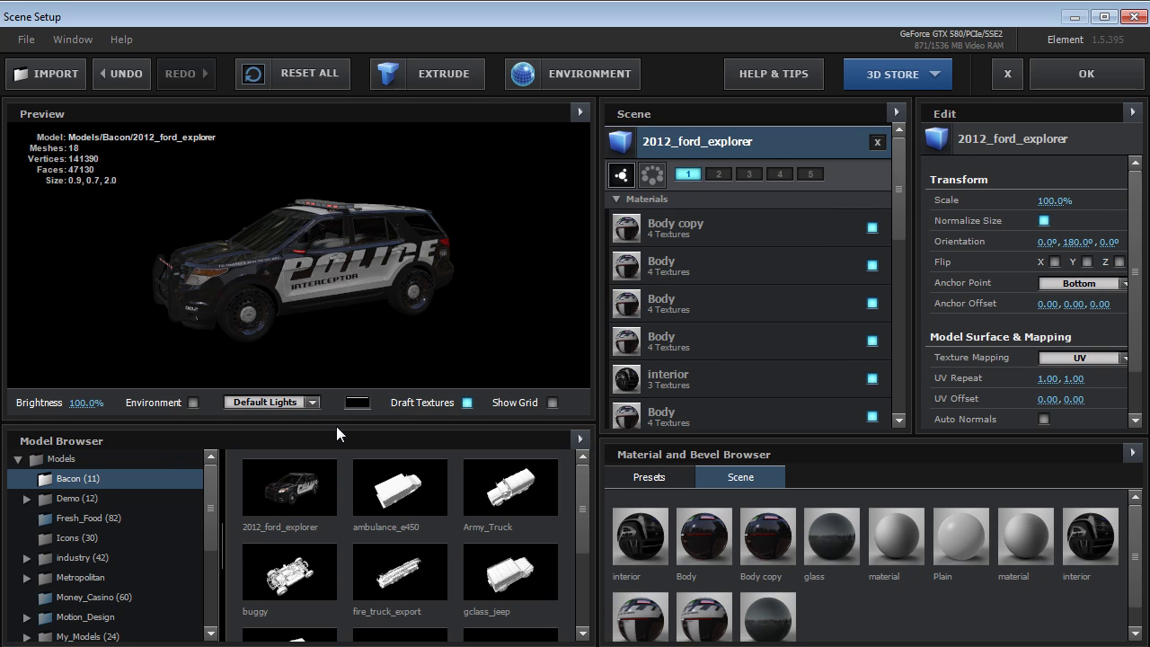
double_click(76, 577)
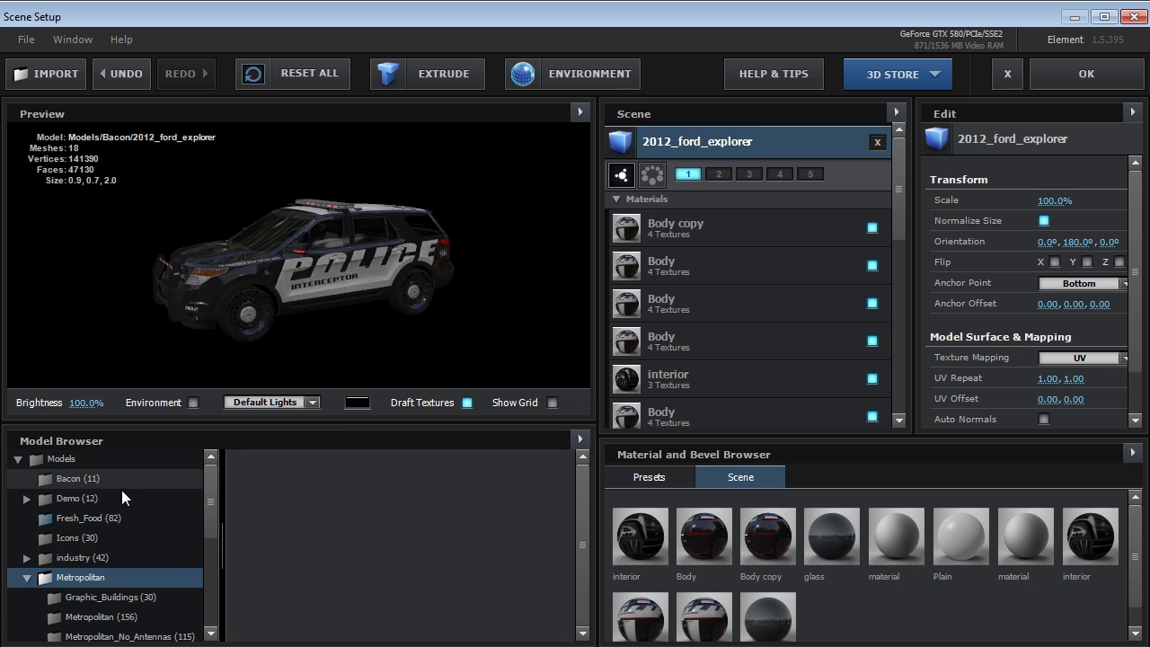
click(778, 173)
click(809, 173)
click(685, 176)
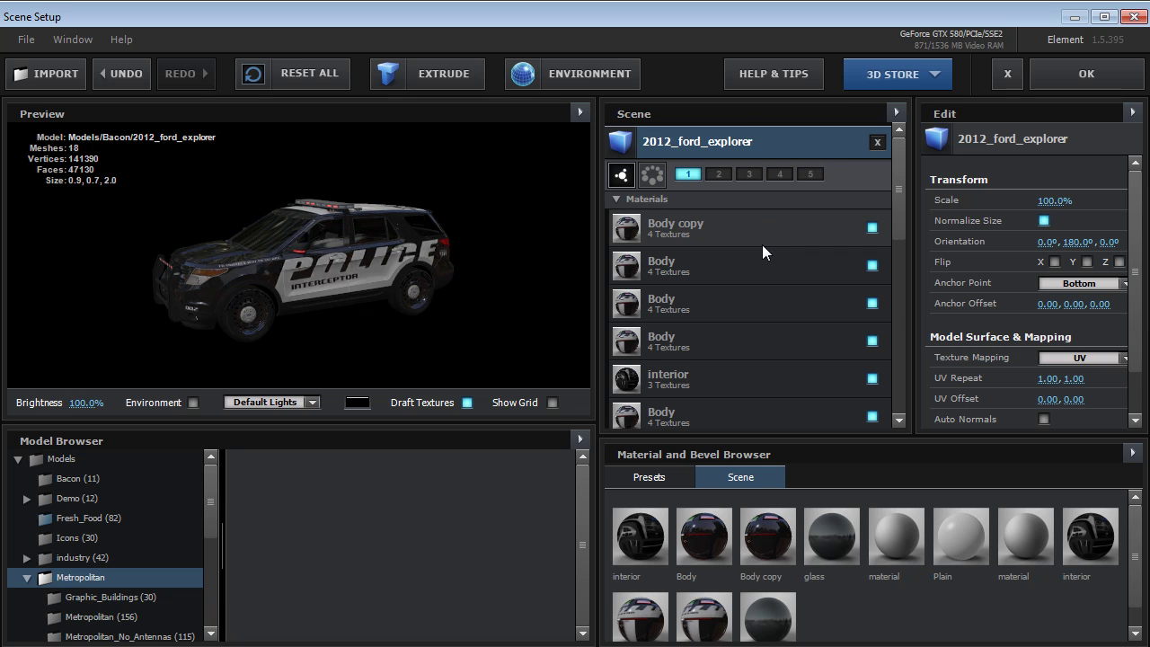
click(748, 175)
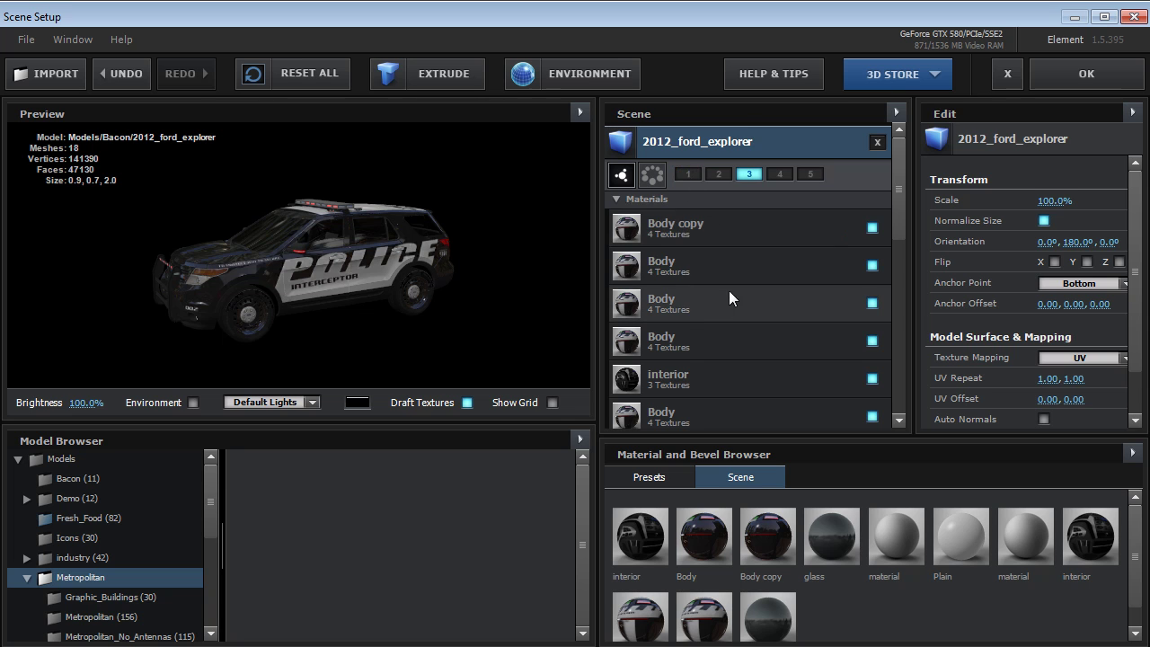
click(687, 175)
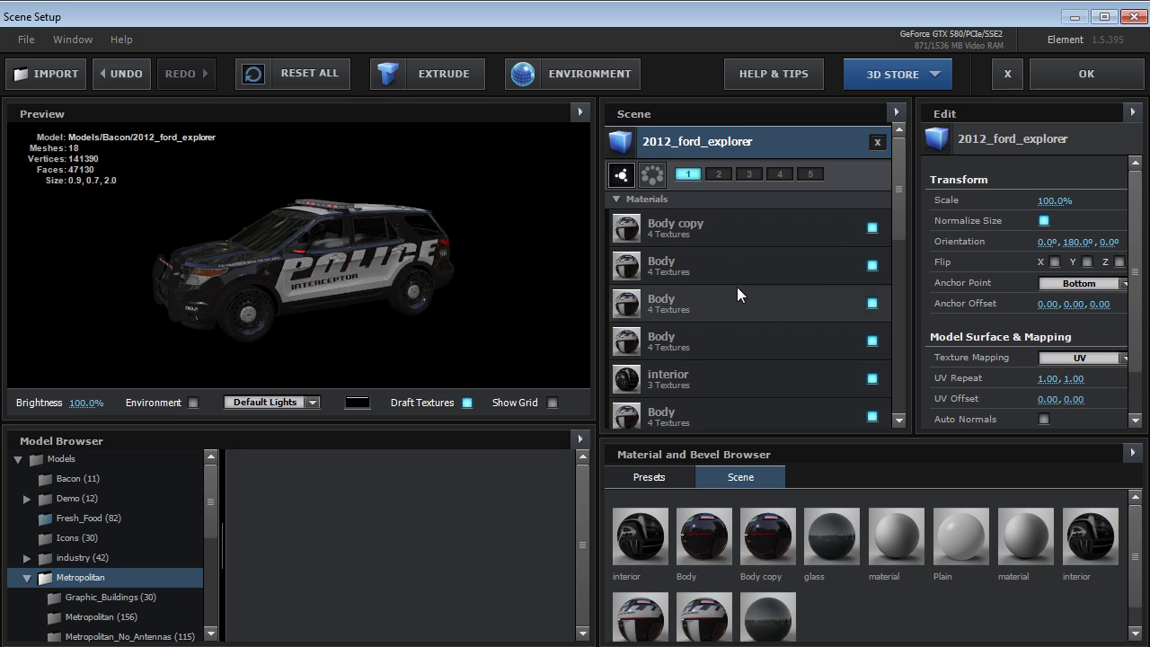
click(780, 174)
click(718, 174)
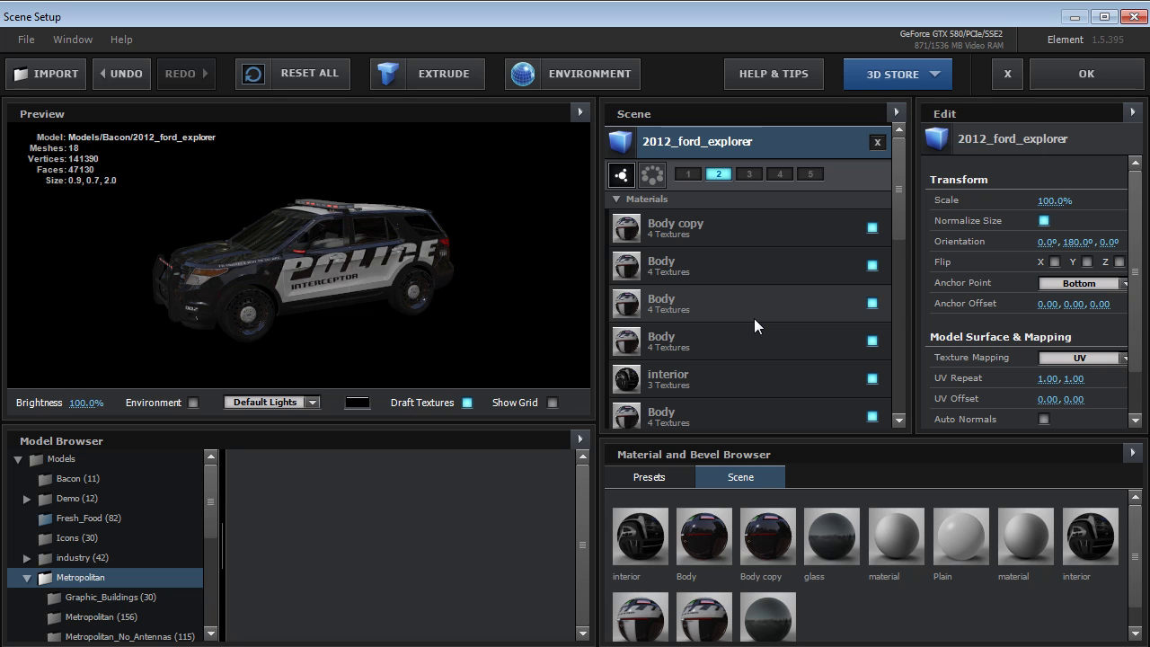
Turn off Automatically Normalize Scale for the scene.
click(896, 111)
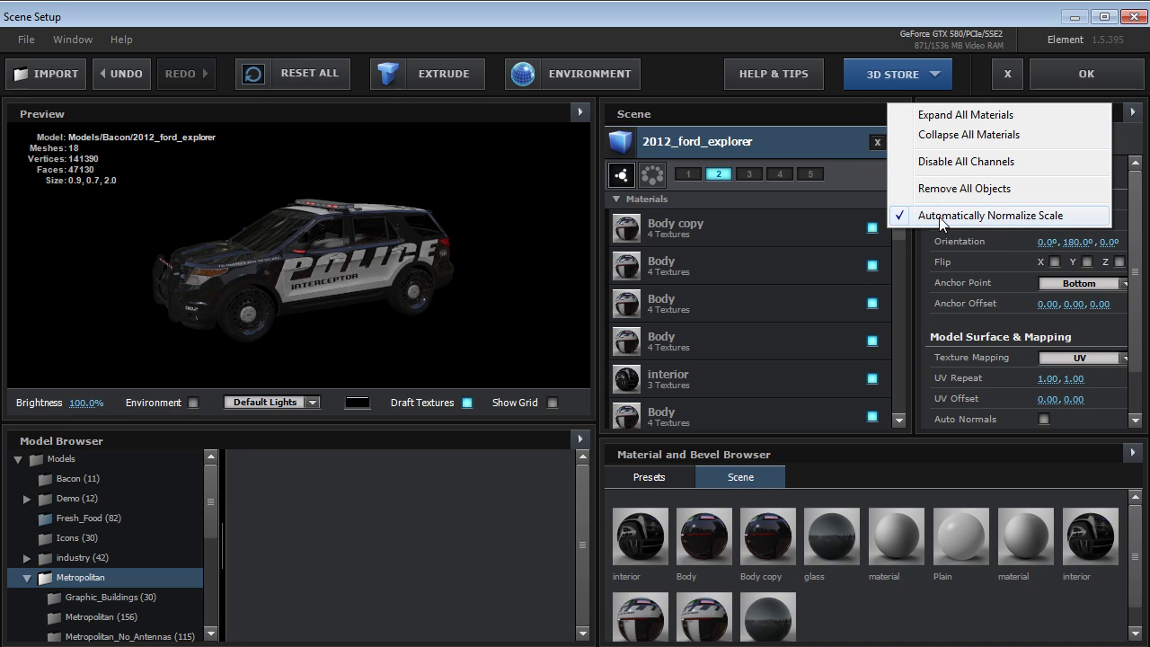
click(941, 220)
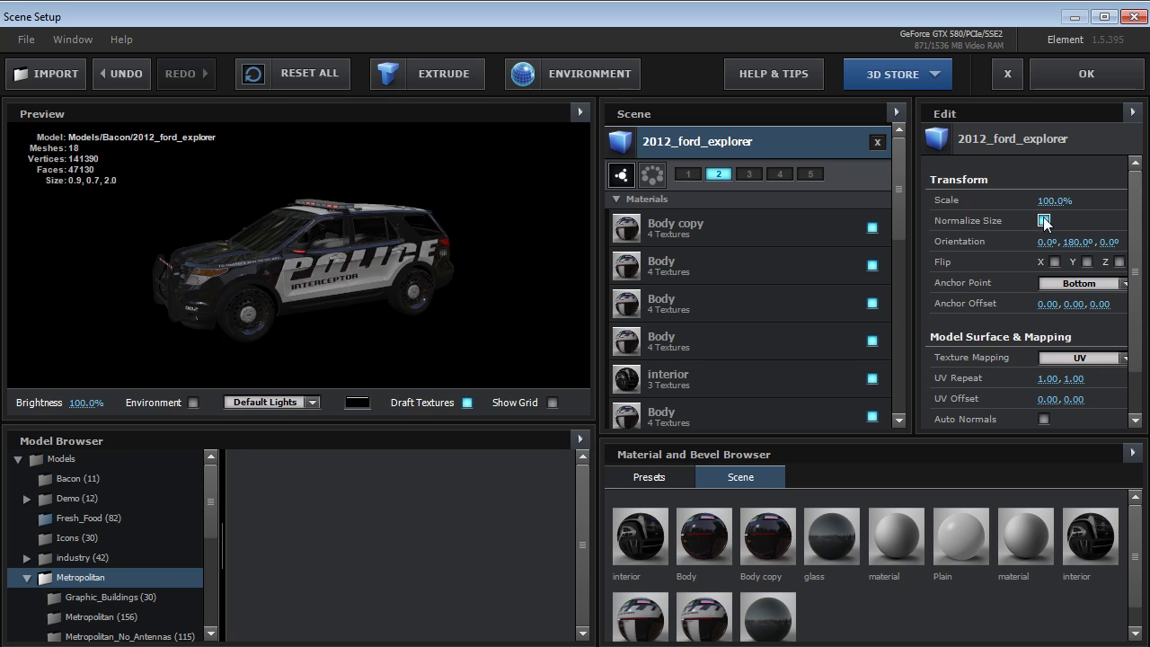
Add the headphones model from the Demo folder to the scene, view it in the preview and remove it again.
click(90, 499)
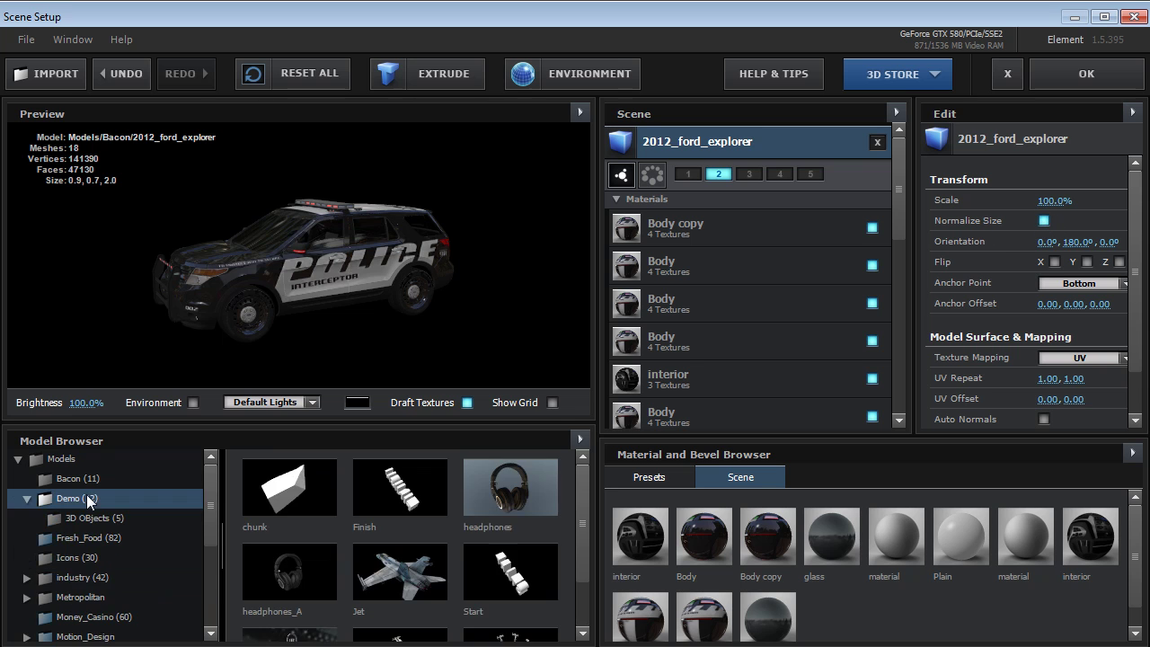
click(521, 499)
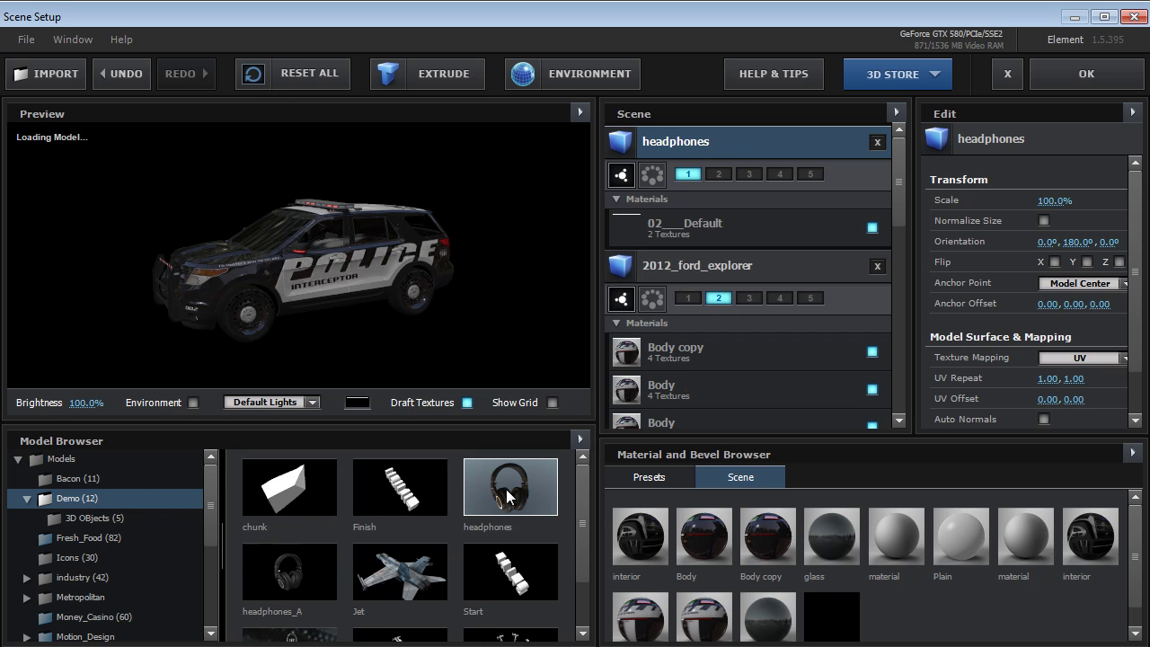
drag(282, 287, 366, 331)
click(877, 142)
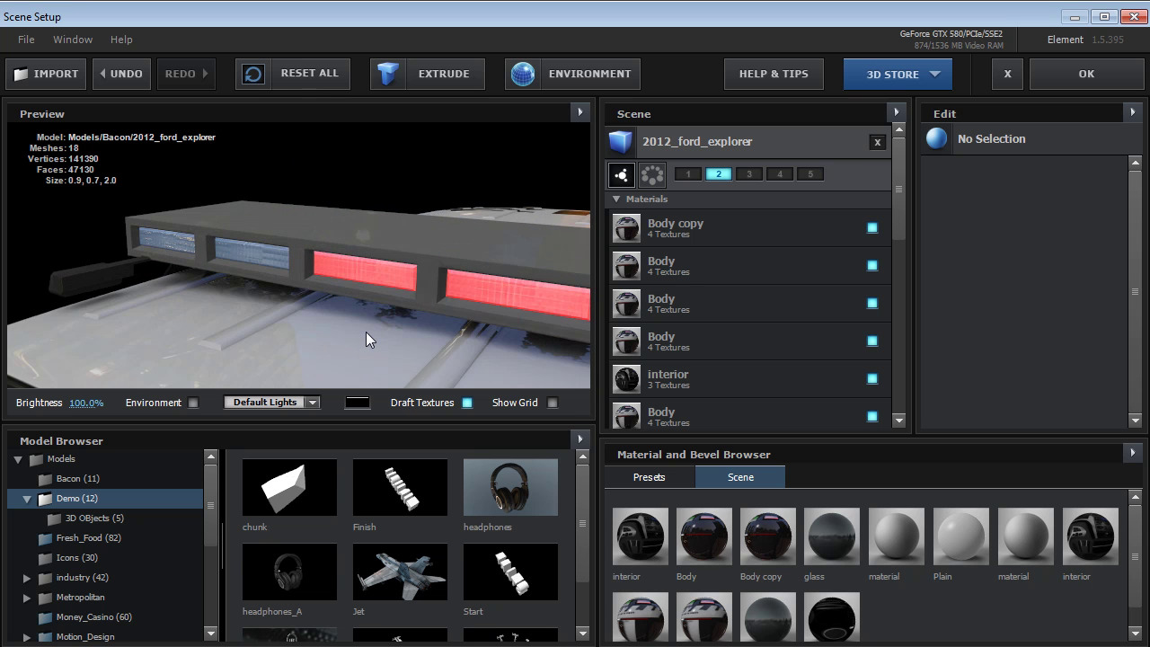
Examine the 2012_ford_explorer model in the preview from several angles, both up close and from farther away.
drag(284, 283, 351, 325)
drag(335, 282, 394, 247)
drag(347, 212, 292, 246)
scroll(298, 206, down, 5)
scroll(298, 208, up, 3)
scroll(298, 207, down, 5)
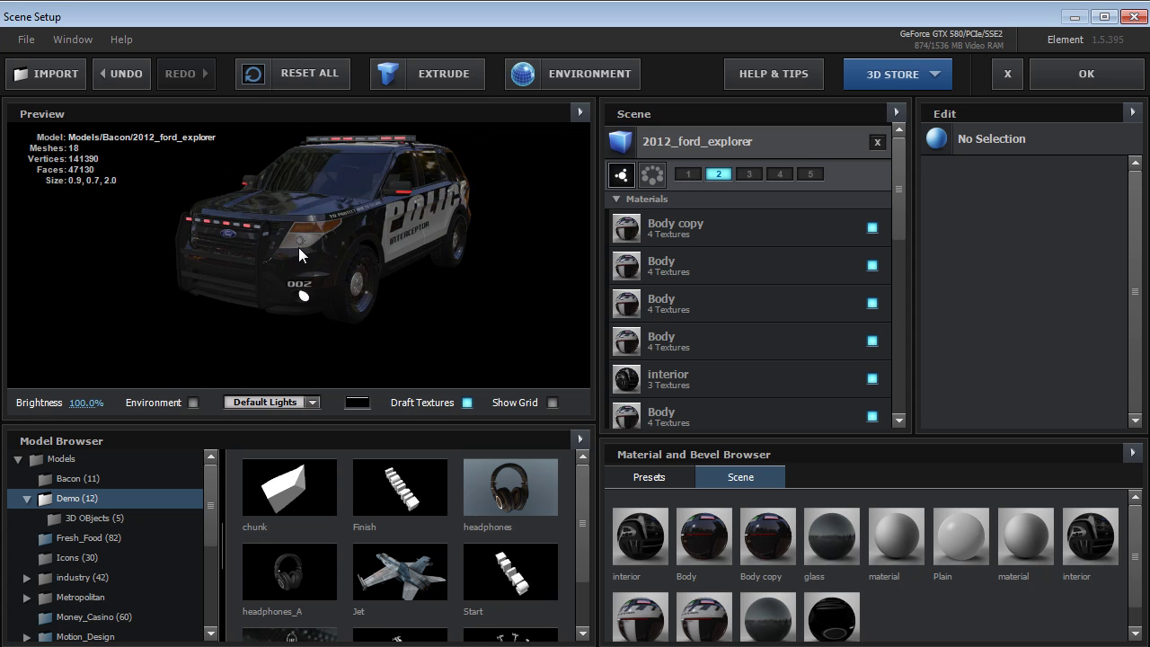
scroll(298, 247, up, 3)
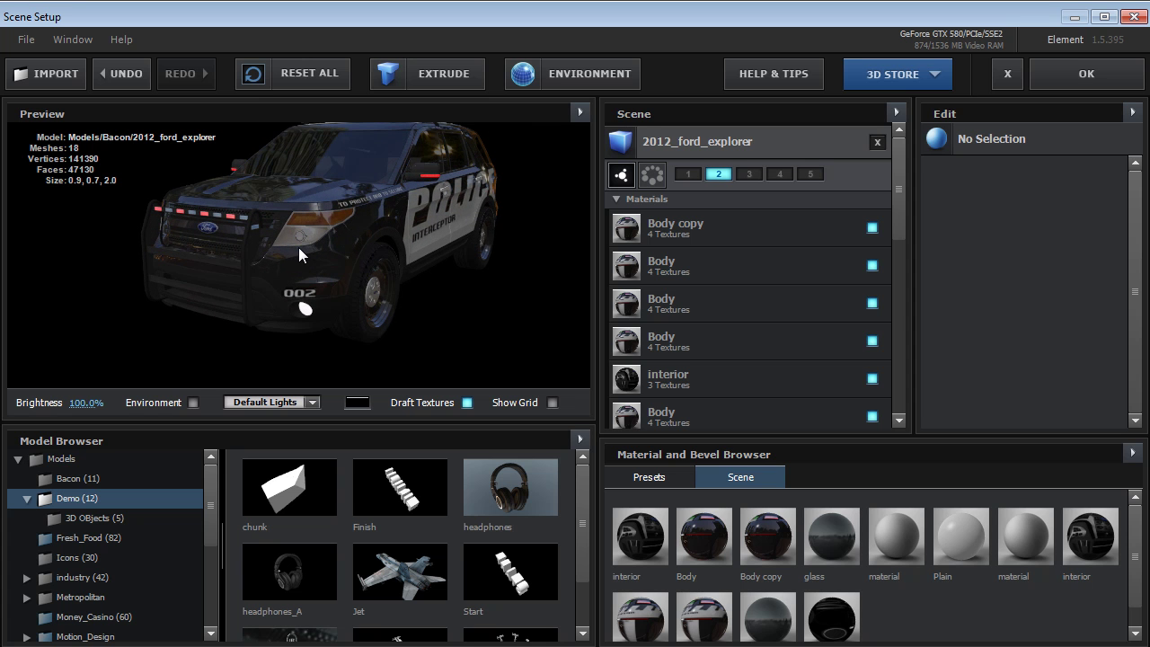
drag(308, 237, 334, 220)
scroll(334, 220, up, 2)
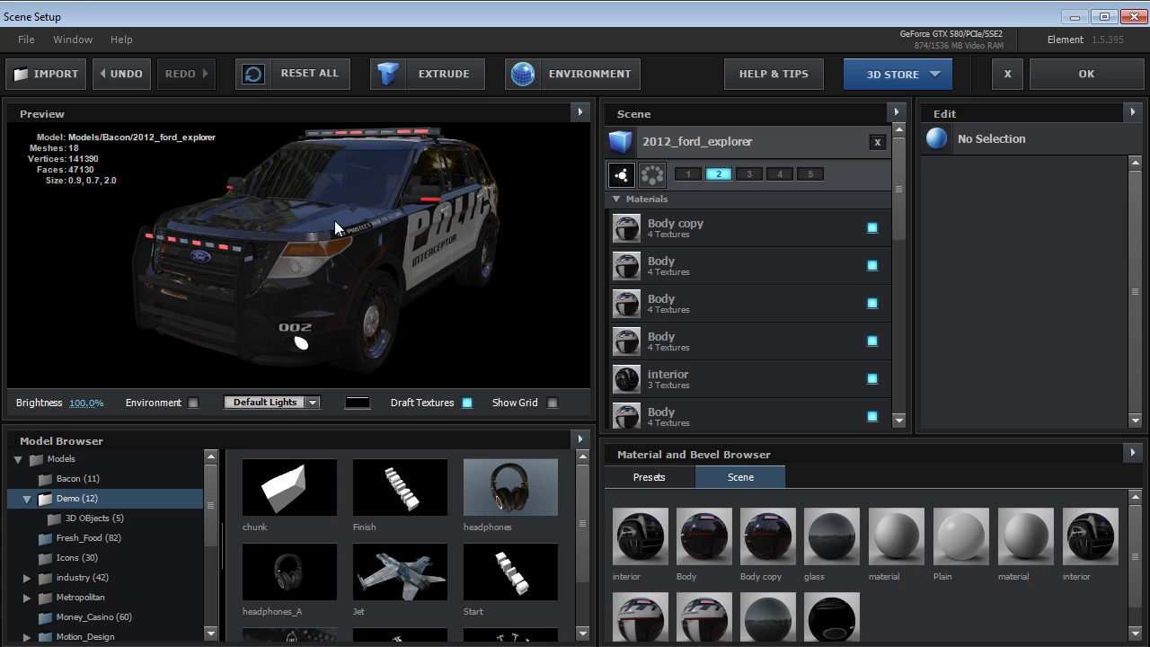
scroll(335, 220, up, 3)
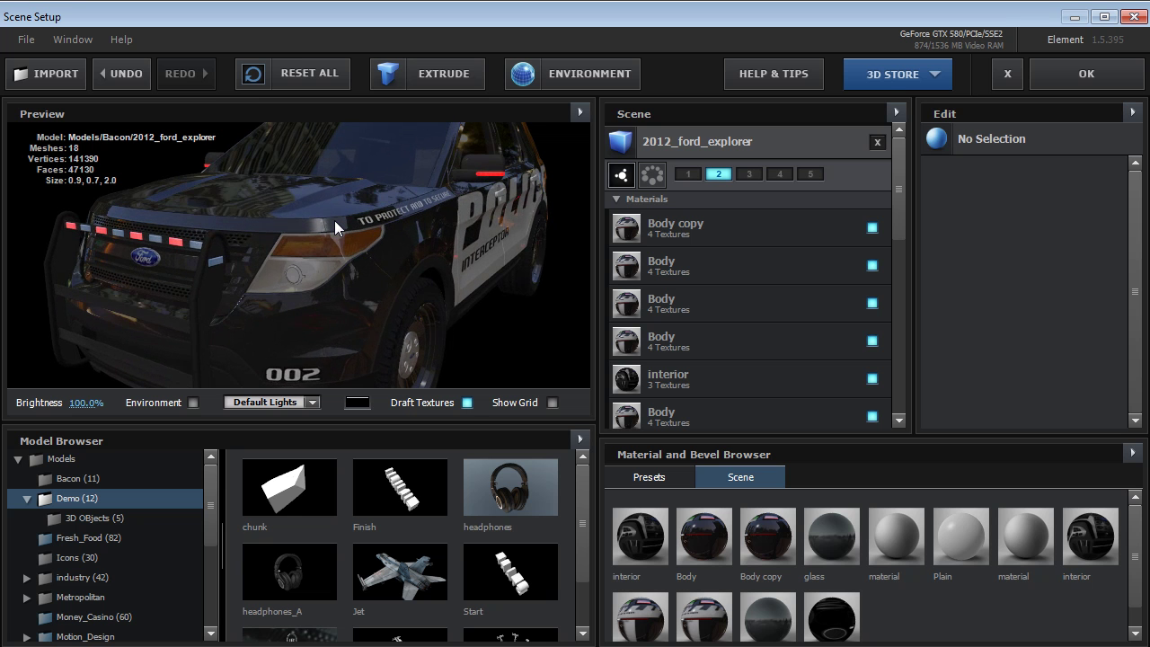
scroll(334, 220, down, 4)
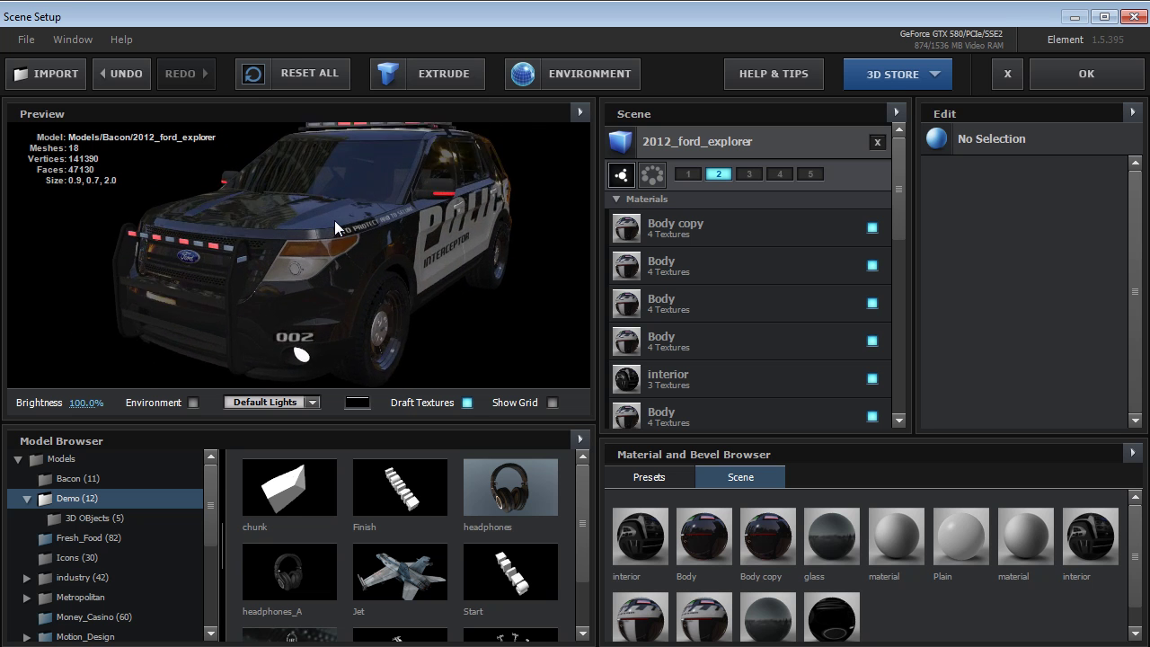
scroll(334, 226, up, 3)
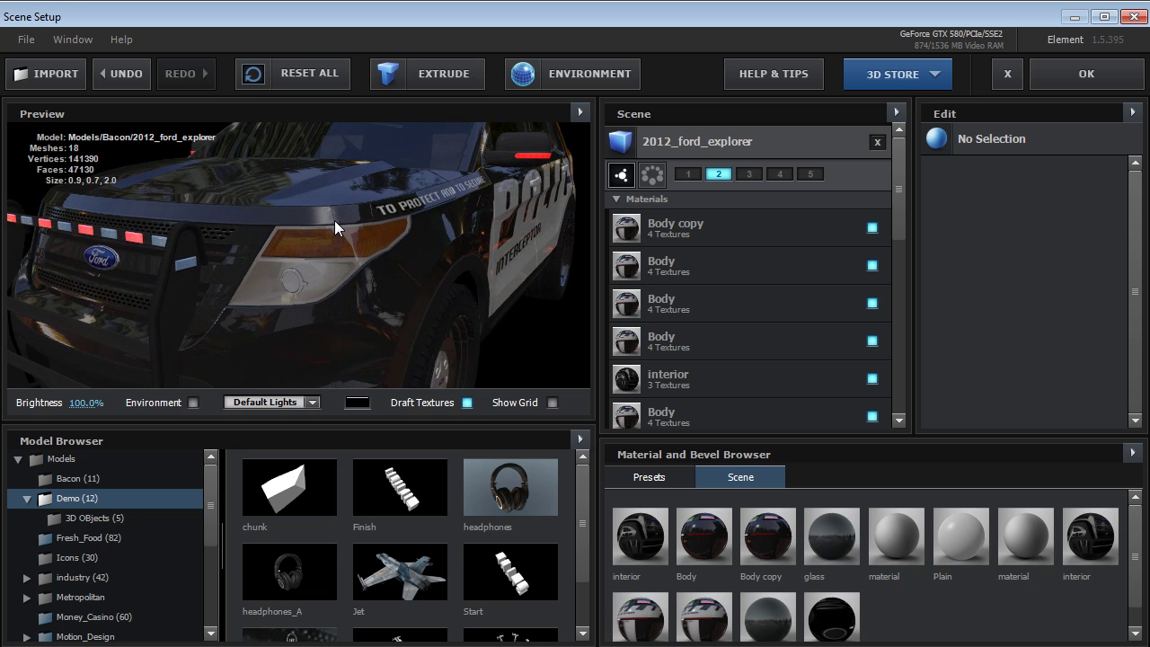
drag(410, 229, 474, 274)
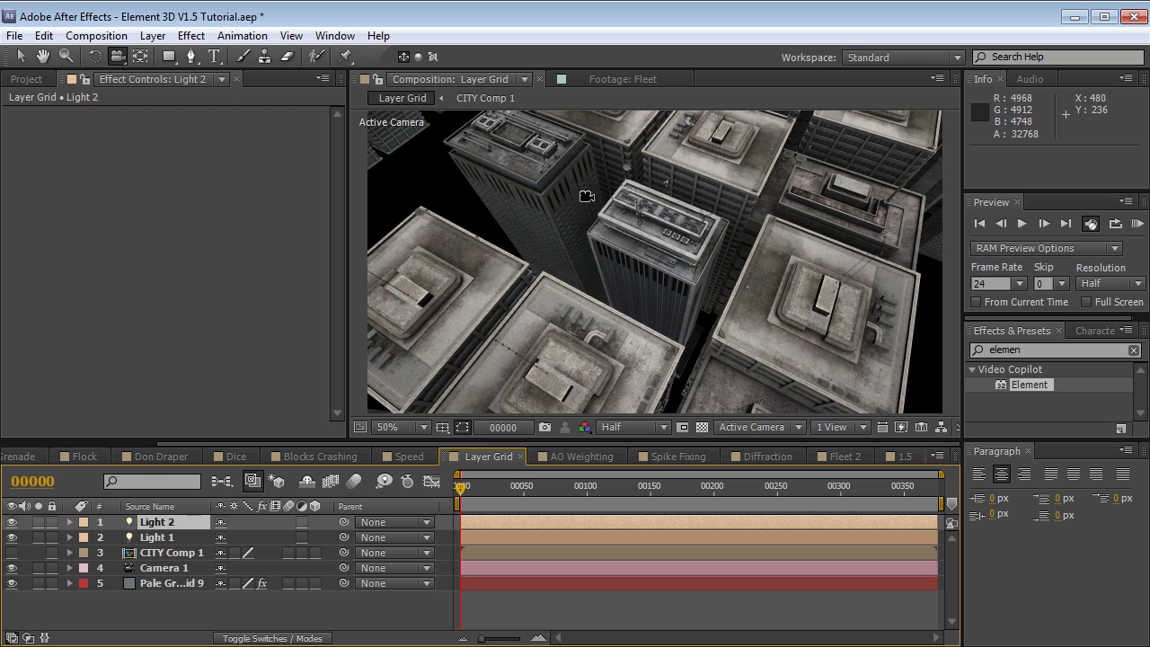
Make the CITY Comp 1 layer visible in the Layer Grid composition and orbit the camera around the building letters.
drag(580, 200, 576, 392)
click(11, 553)
click(144, 554)
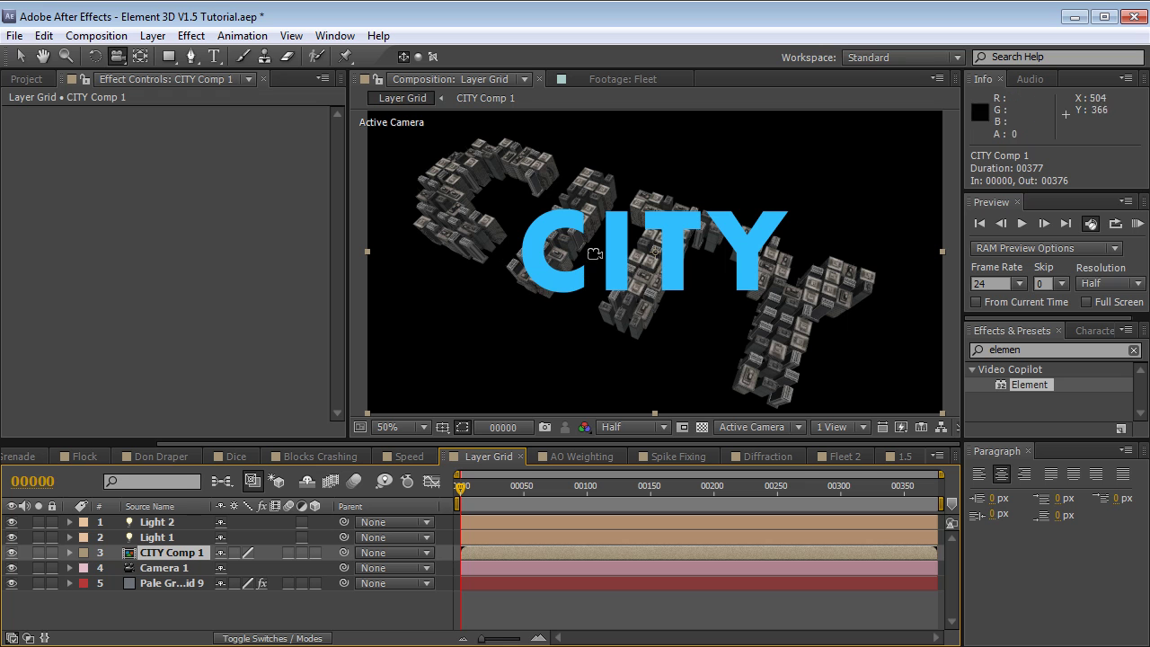
drag(513, 249, 664, 236)
Set the Group 1 particle replicator's Grid X to 69 and Grid Y to 46, and hide the CITY Comp 1 layer.
click(176, 569)
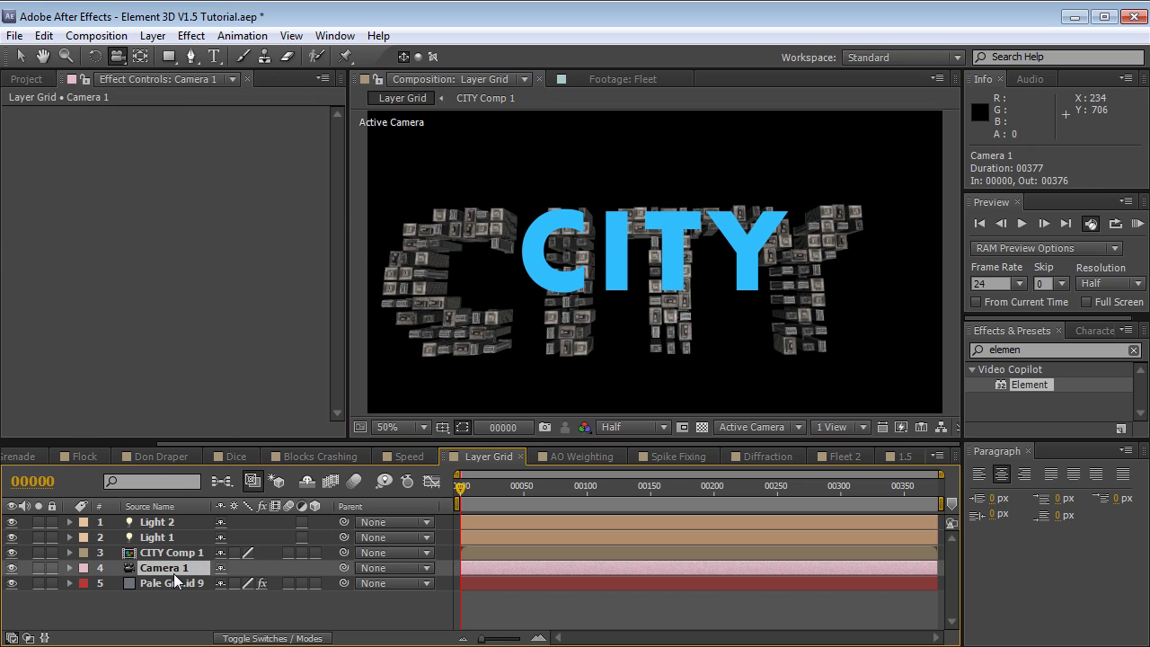
click(171, 583)
drag(193, 211, 203, 211)
drag(64, 220, 104, 215)
drag(194, 220, 245, 219)
drag(692, 369, 653, 324)
click(12, 553)
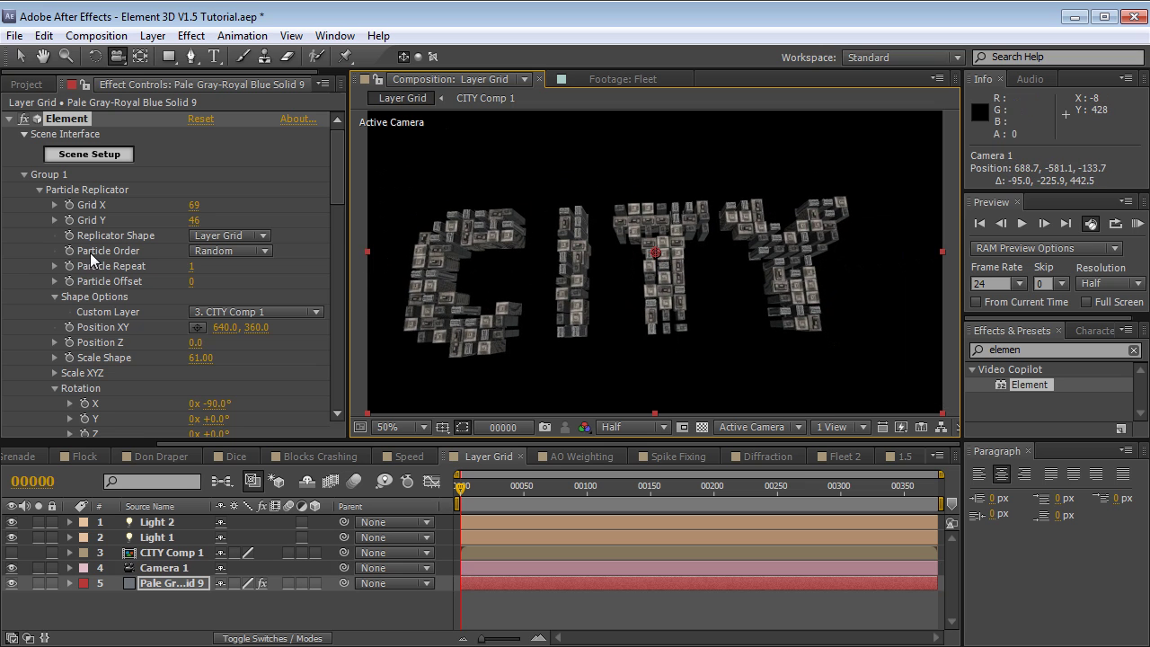
Choose Layer Grid as the Group 1 replicator shape with CITY Comp 1 as its custom layer, and adjust Grid Y.
click(38, 191)
click(37, 189)
scroll(37, 189, down, 3)
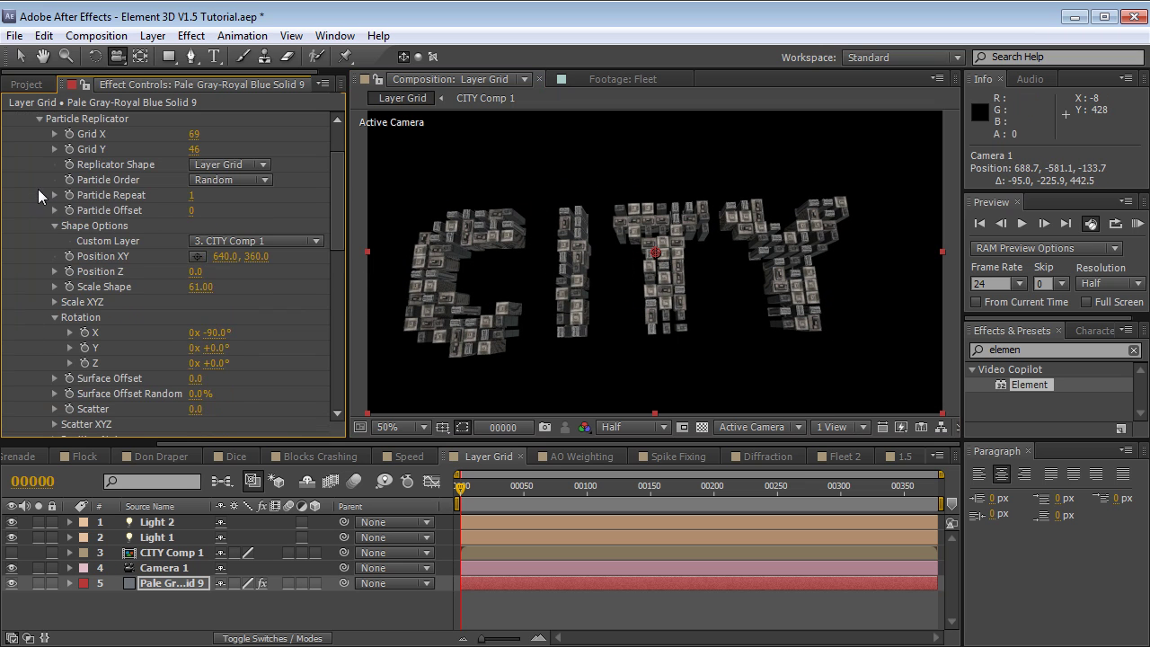
scroll(328, 188, up, 3)
click(240, 236)
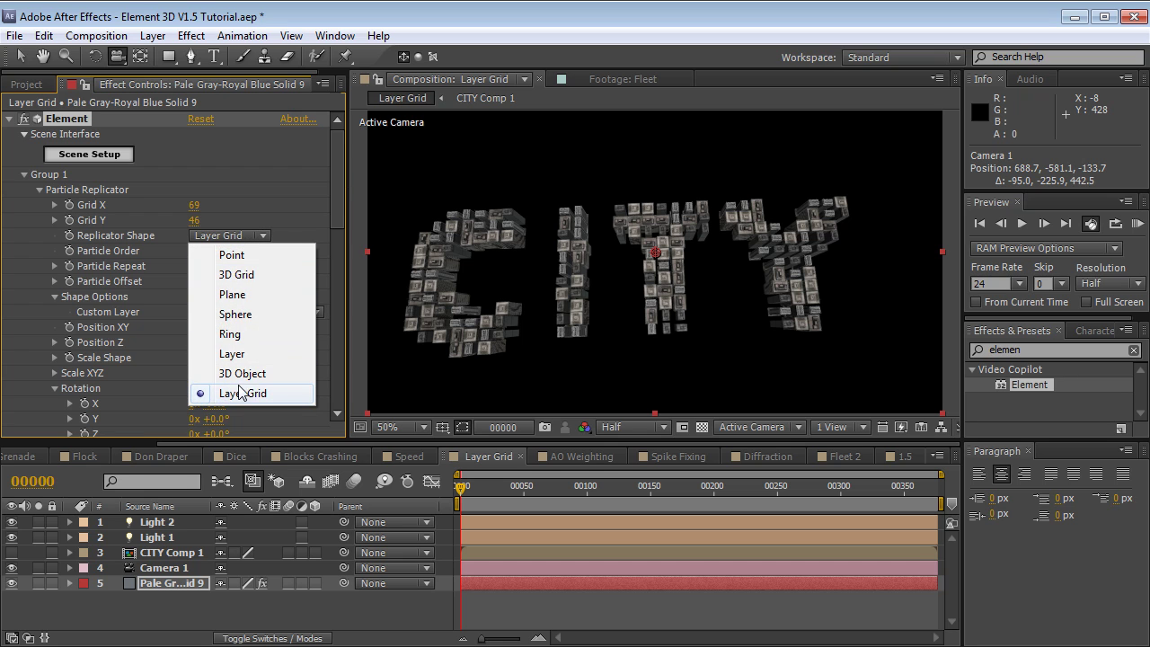
click(241, 393)
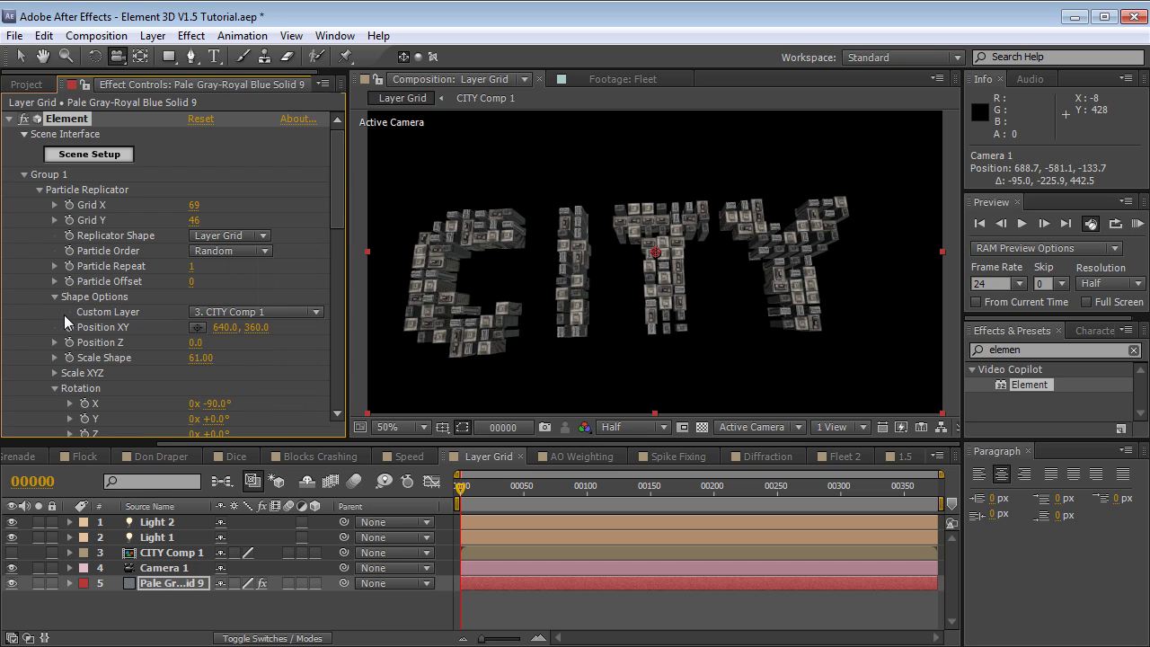
click(244, 312)
click(248, 361)
drag(193, 219, 226, 225)
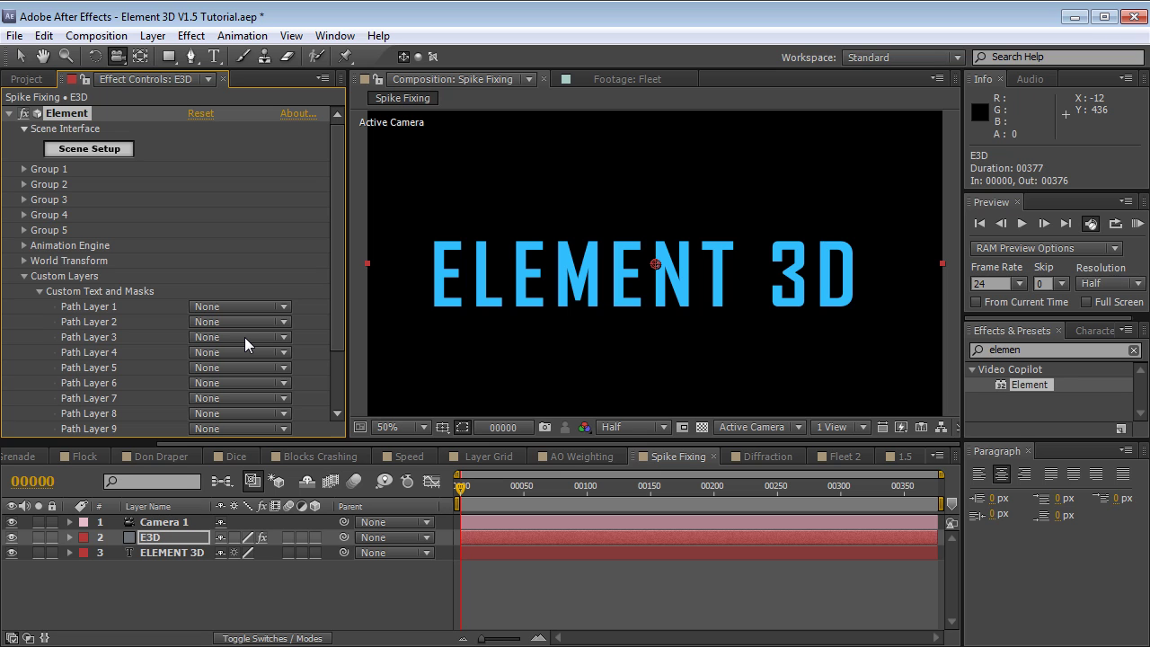
Assign the ELEMENT 3D text layer to Path Layer 1 of the E3D layer's effect and hide the text layer.
click(241, 308)
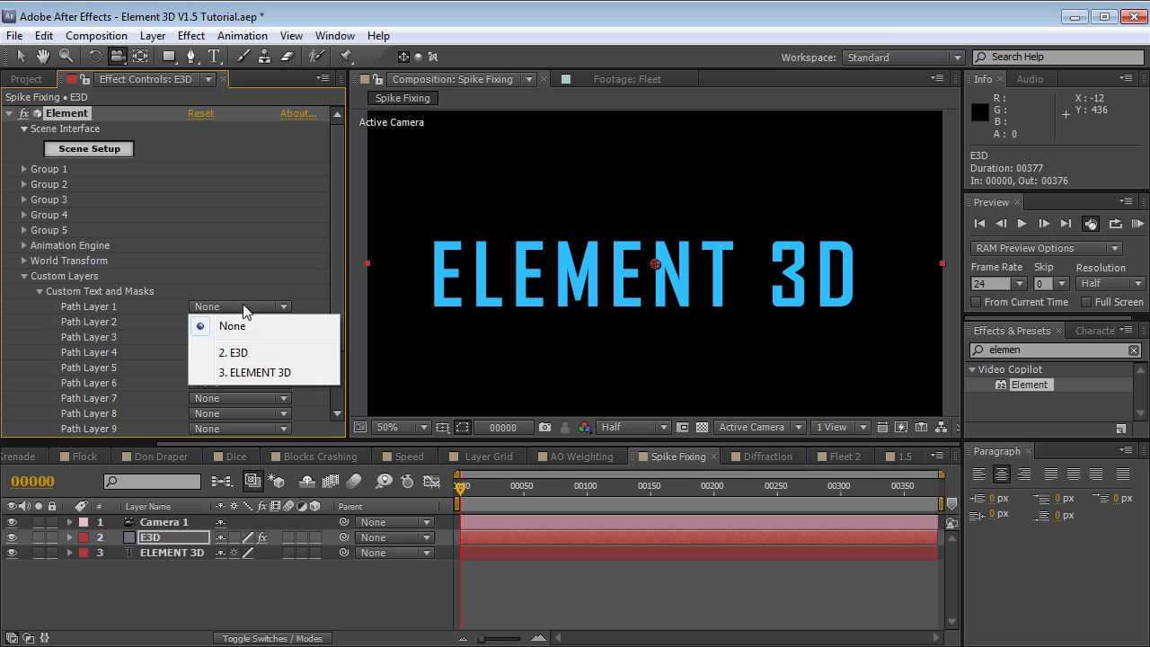
click(247, 375)
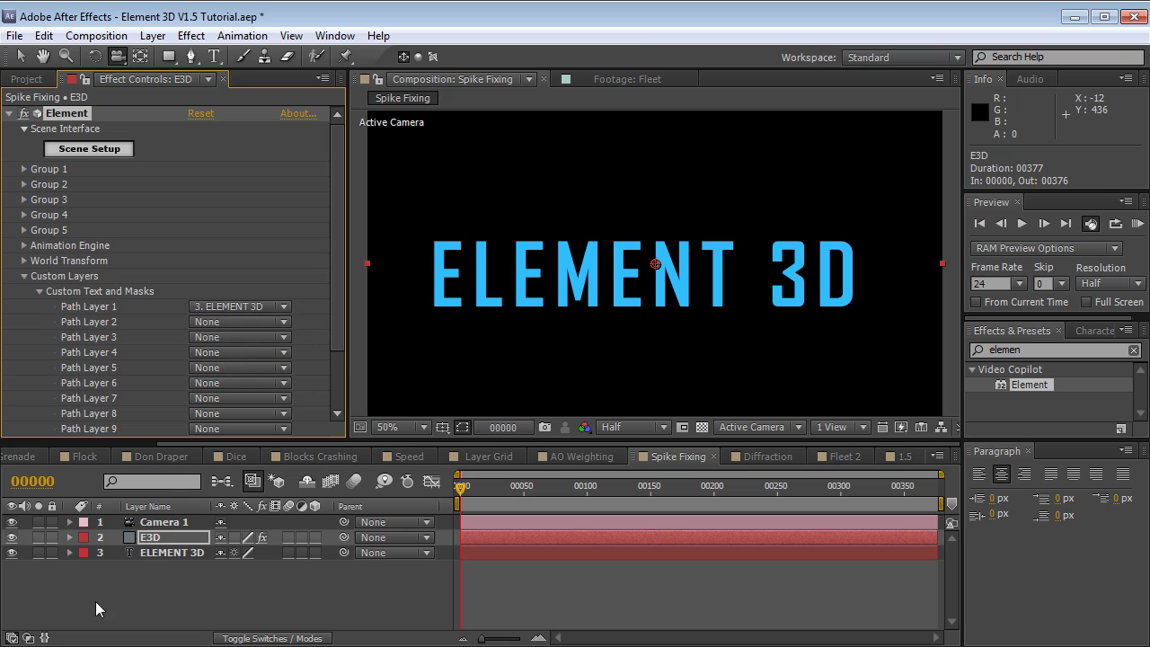
click(13, 552)
click(150, 538)
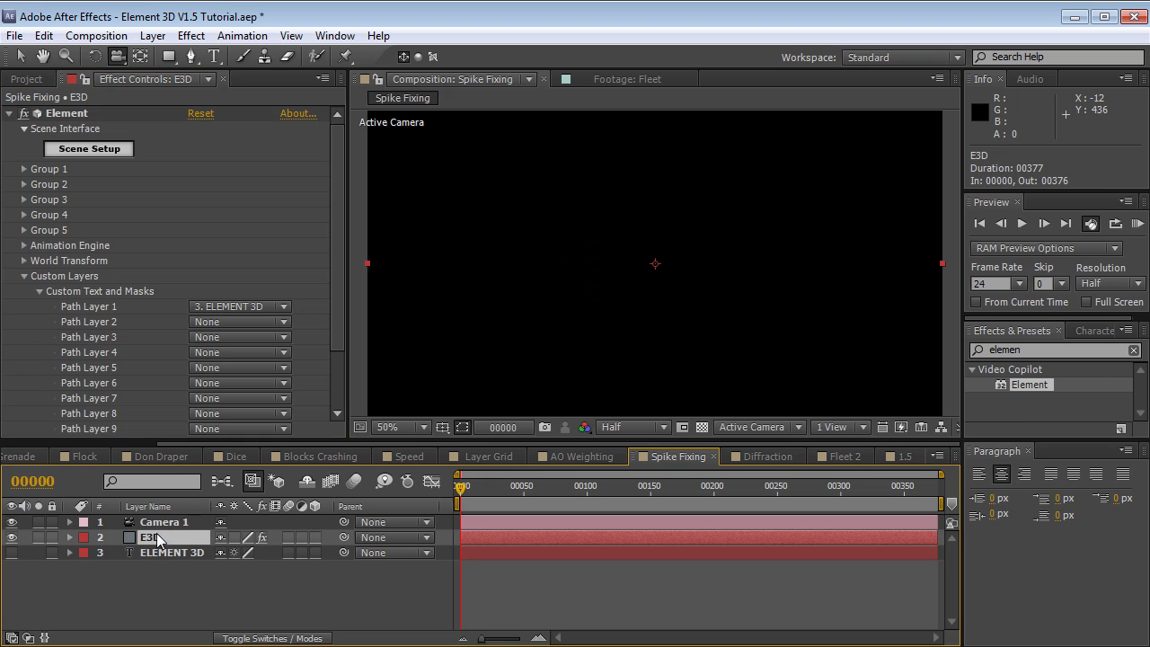
Extrude the ELEMENT 3D text in Scene Setup and set the Expand Edges value of Bevel 1 to 0.31.
click(99, 150)
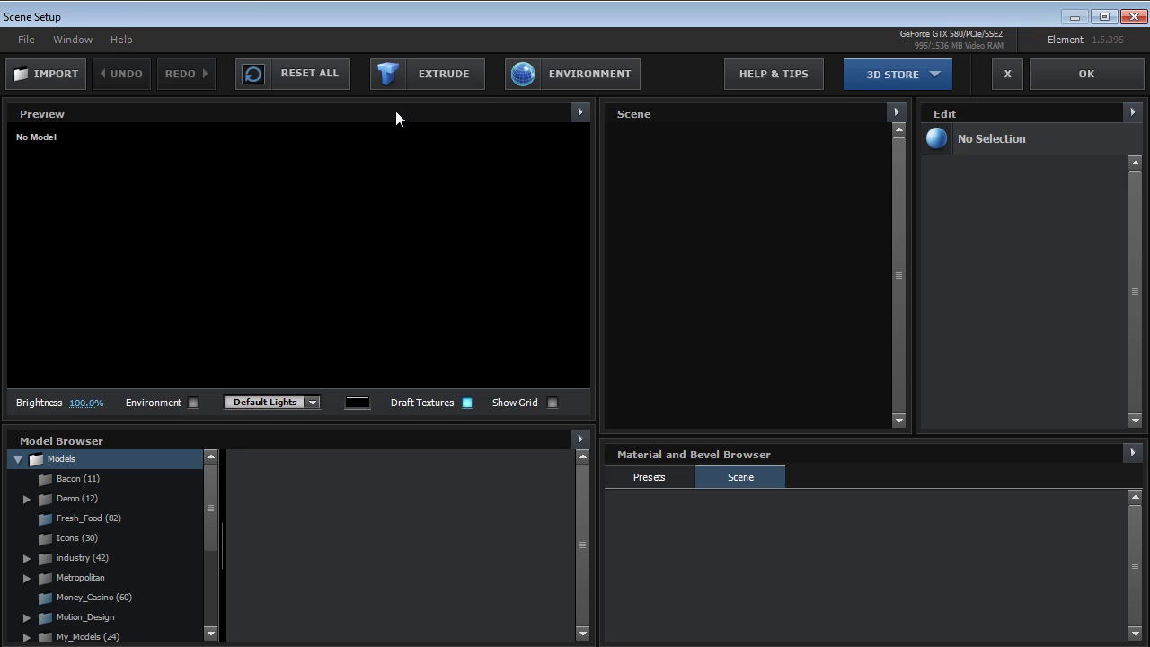
click(425, 79)
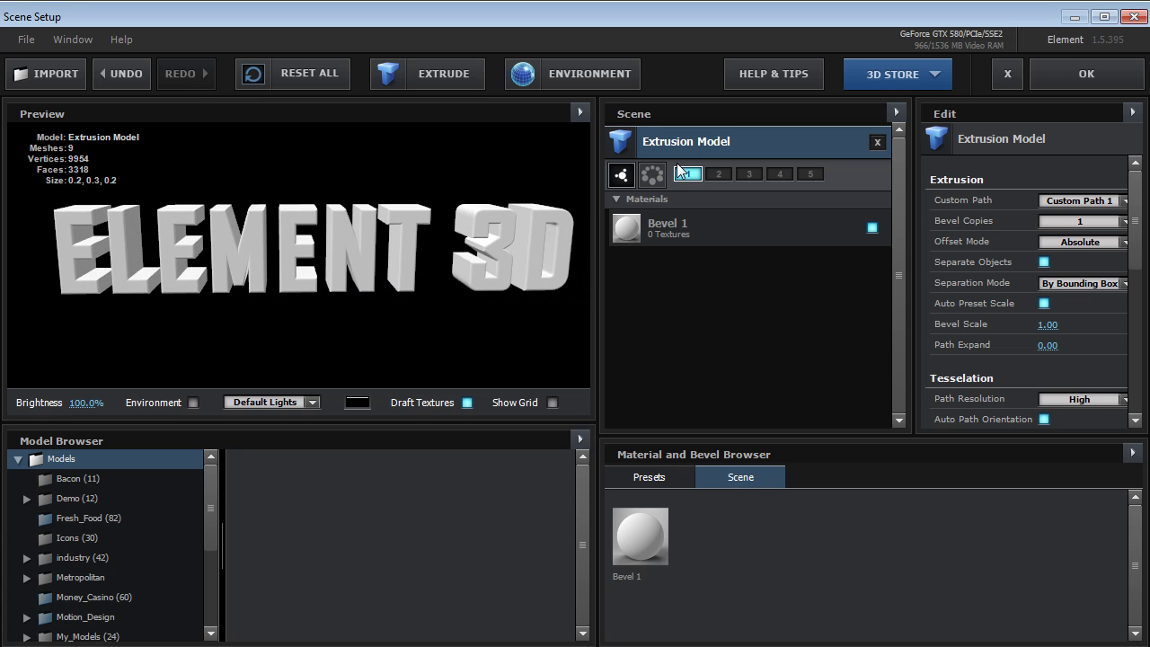
click(795, 234)
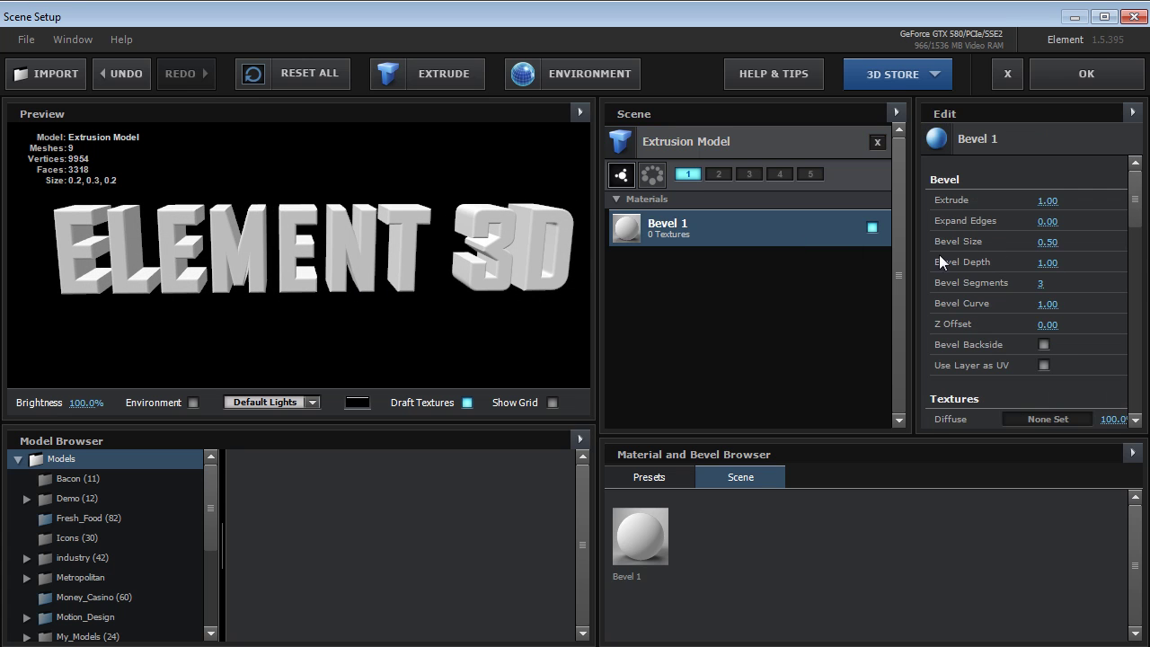
drag(1047, 221, 1069, 221)
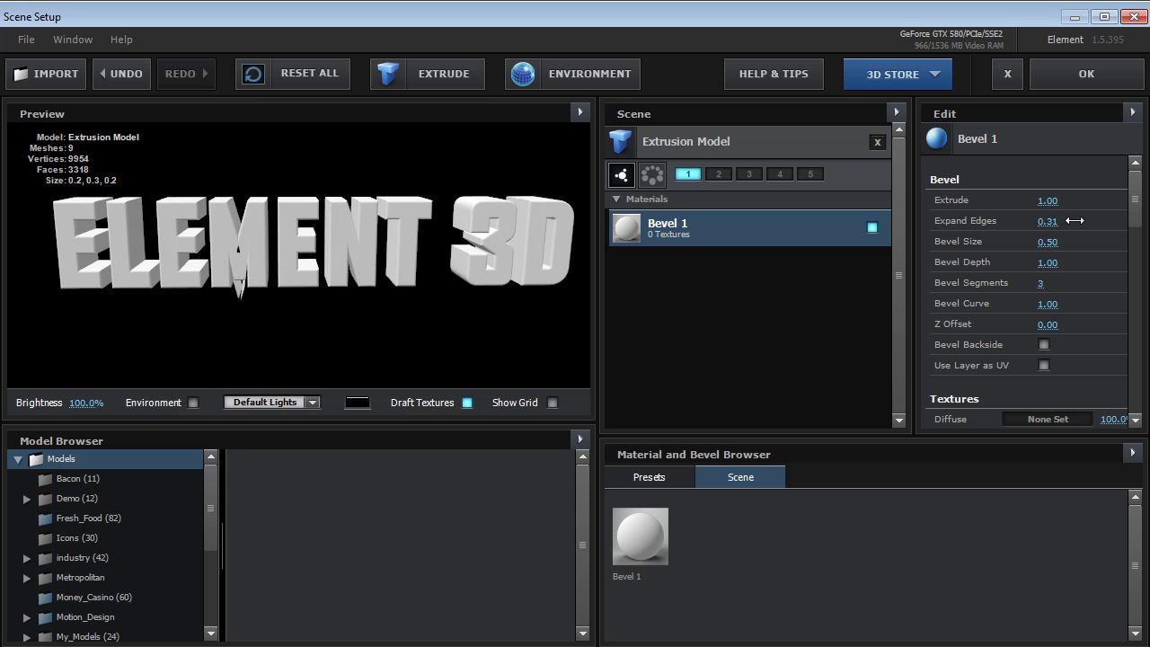
Set Bevel 1's Expand Edges to 0.16 and inspect the spikes at the bottom of the letter M.
scroll(358, 239, up, 10)
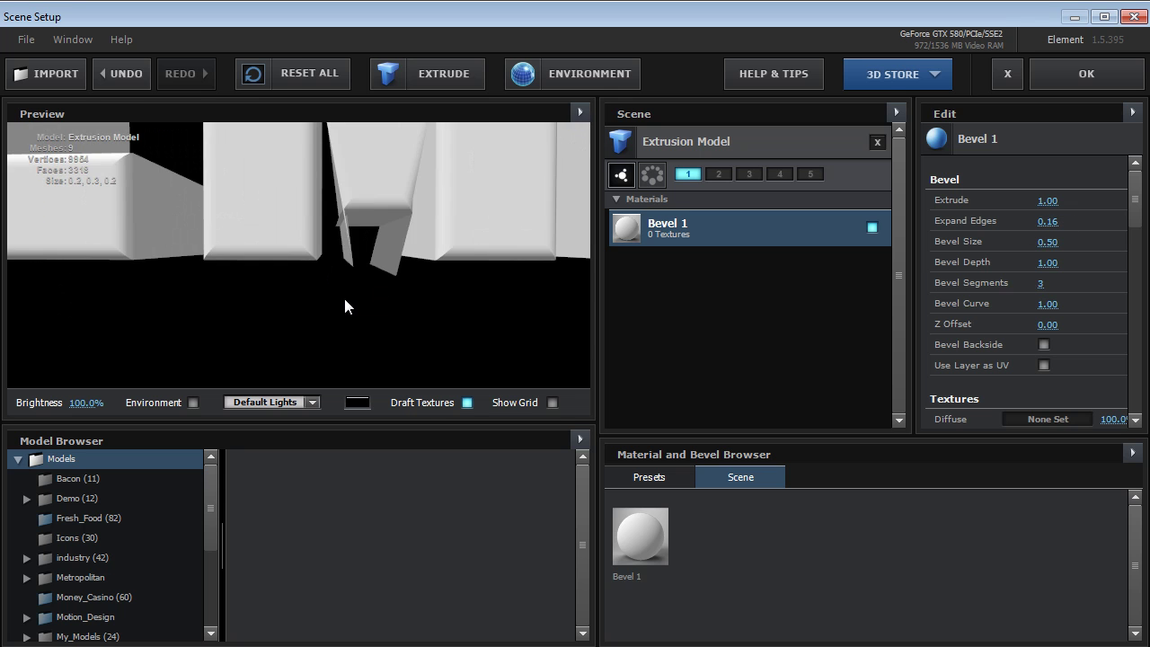
scroll(413, 236, down, 6)
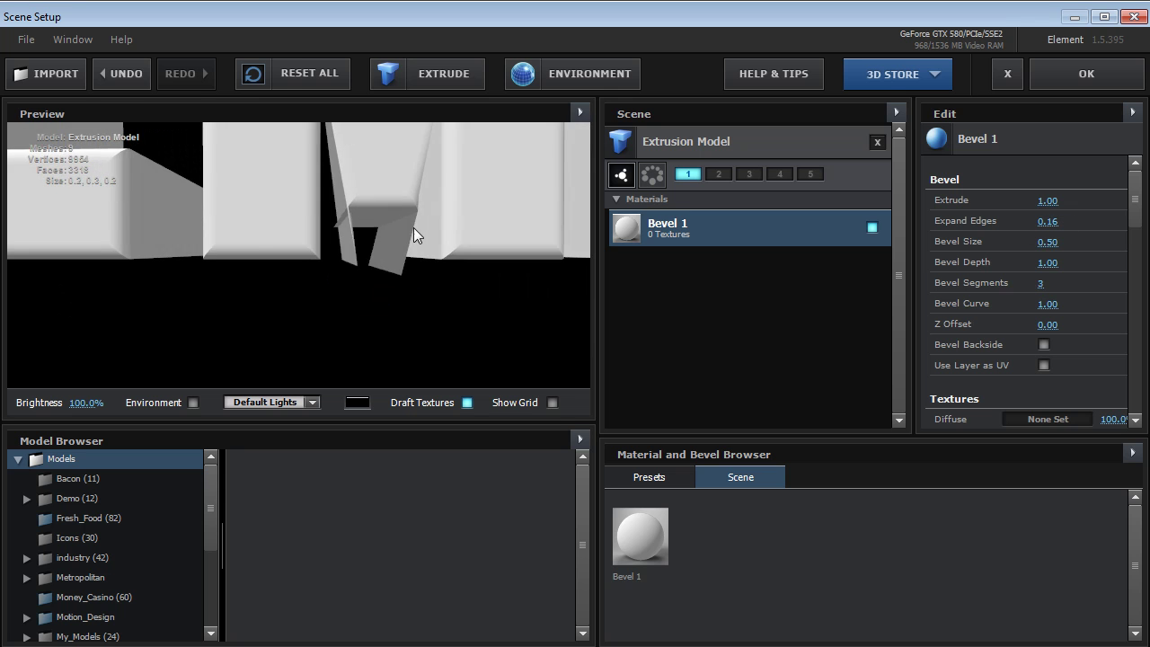
scroll(415, 234, up, 3)
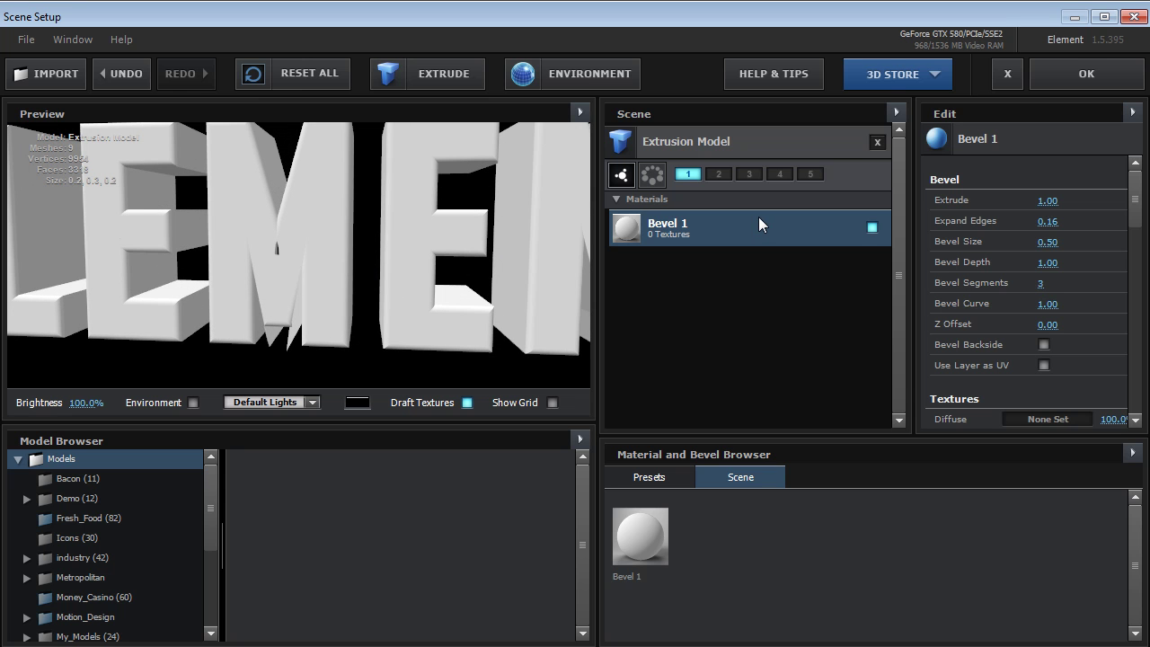
Set the Extrusion Model's Spike Filter to 0.31 to clean up the spikes on the letter M.
click(757, 139)
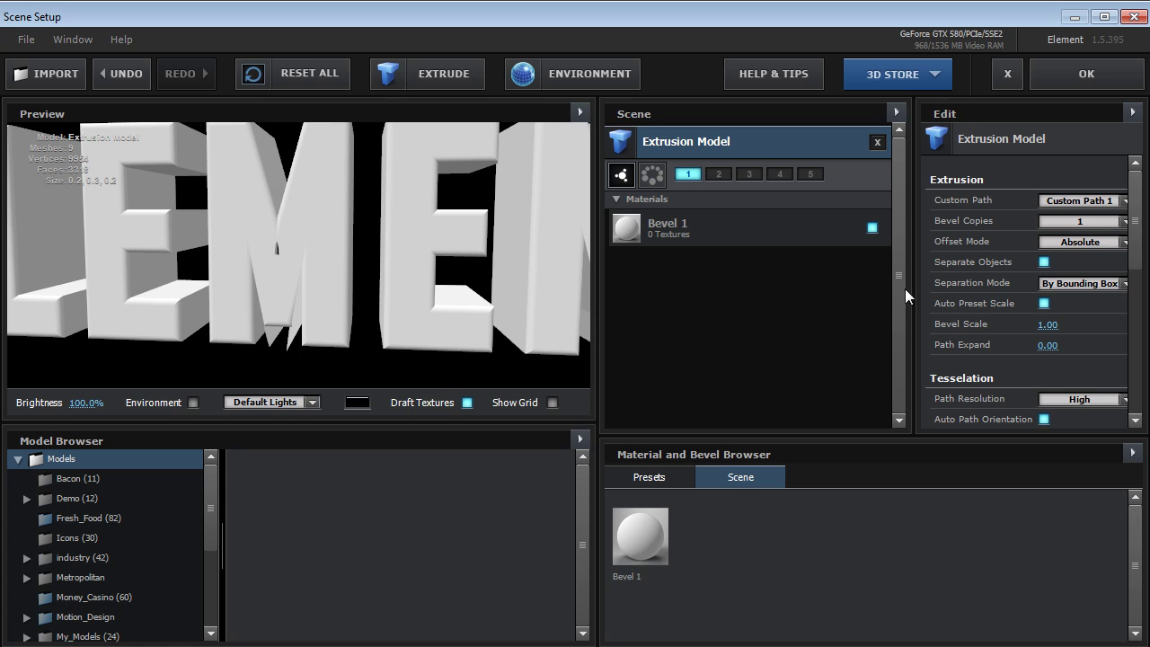
drag(903, 290, 883, 300)
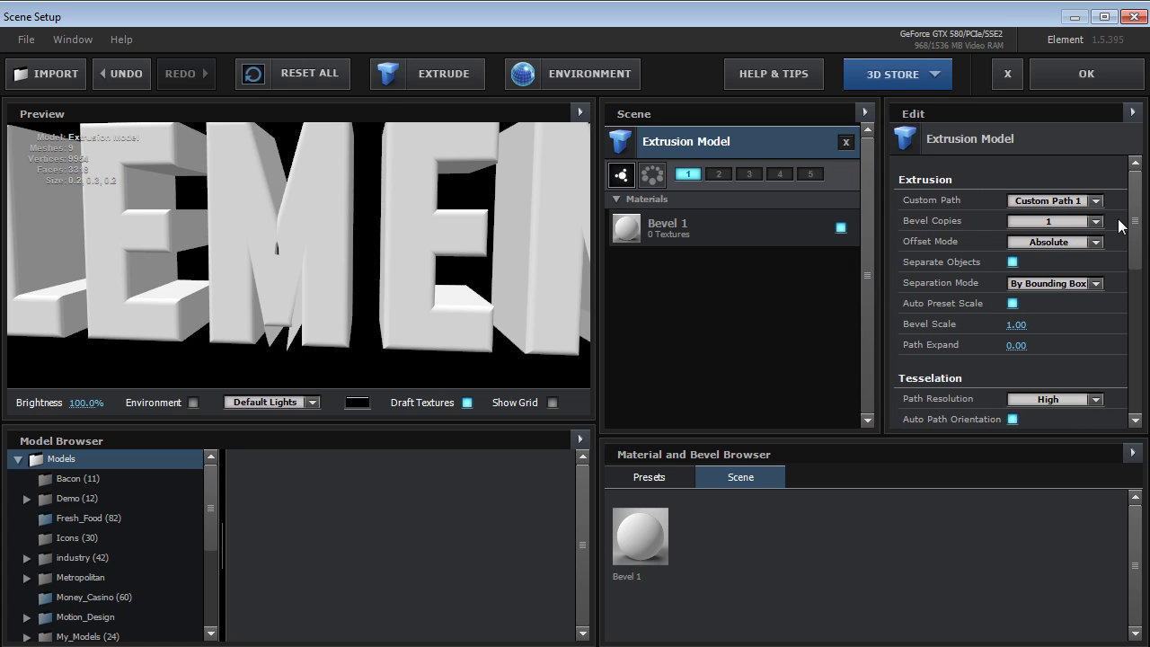
scroll(1118, 218, down, 4)
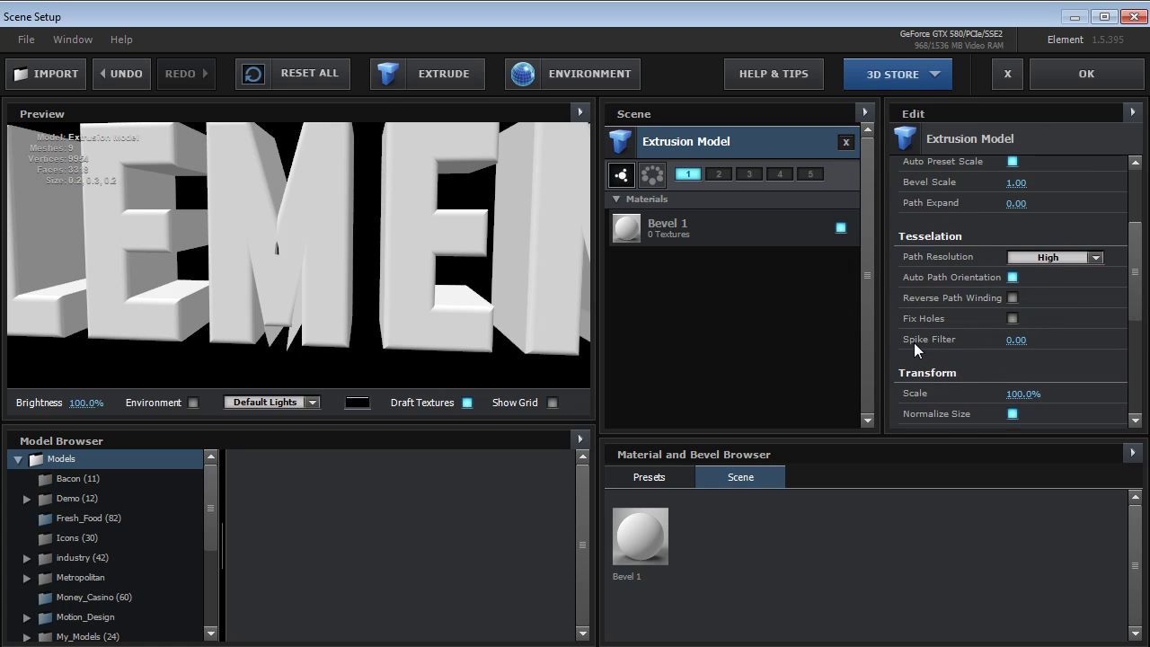
drag(1012, 342, 1052, 348)
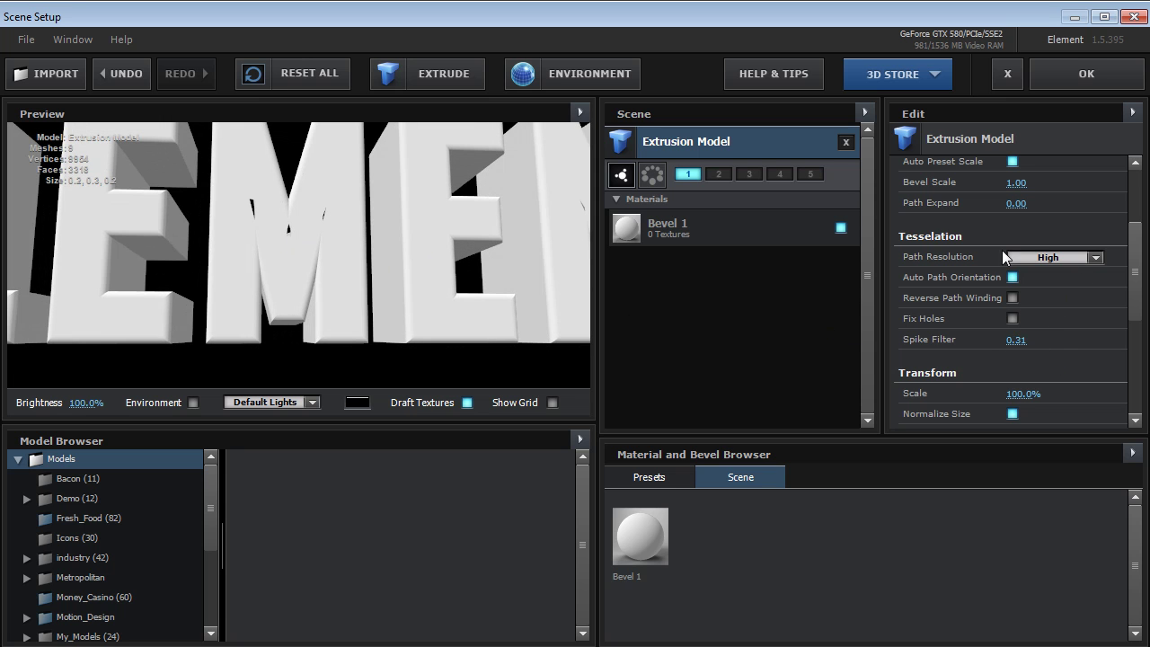
Set the Extrusion Model's Path Expand to -0.22 and view the whole text at an angle.
drag(1024, 203, 1003, 210)
drag(422, 270, 522, 267)
scroll(499, 267, down, 3)
drag(1138, 302, 1100, 282)
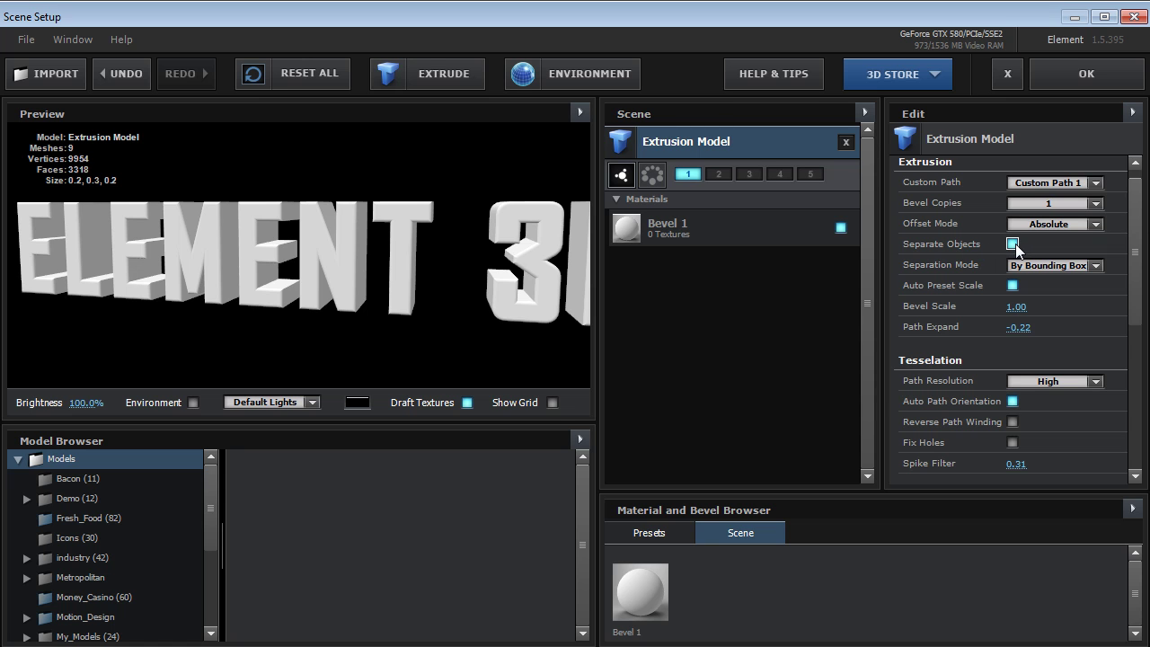
drag(484, 256, 396, 238)
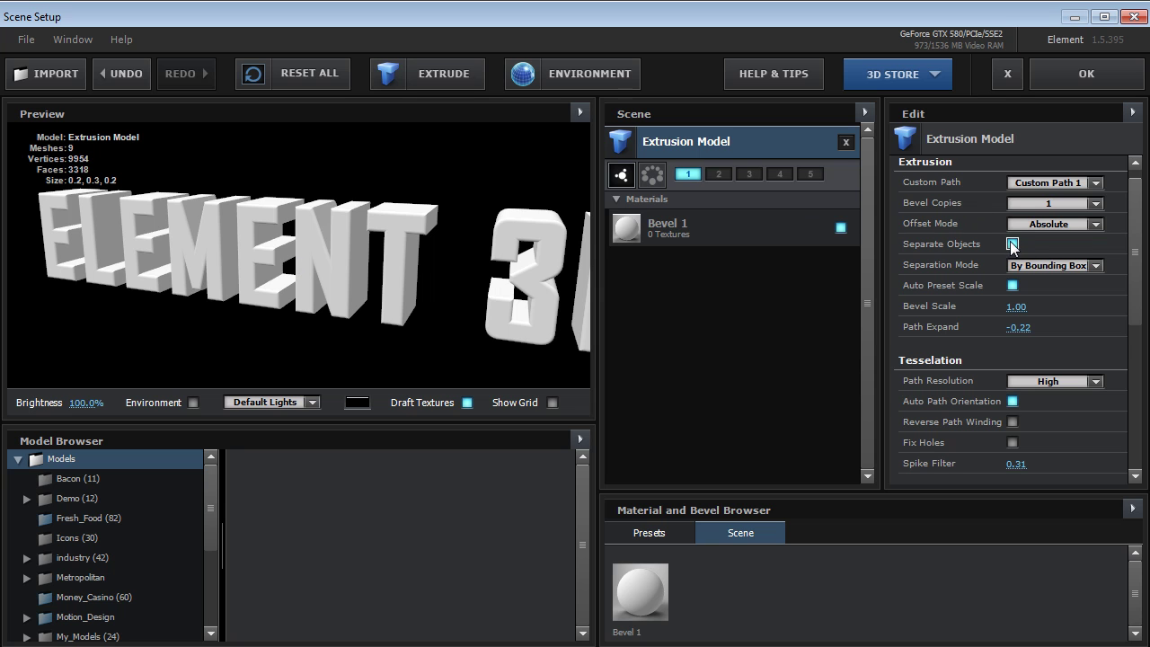
Try the By Geometry separation mode on the extruded text and return it to By Bounding Box.
click(1046, 266)
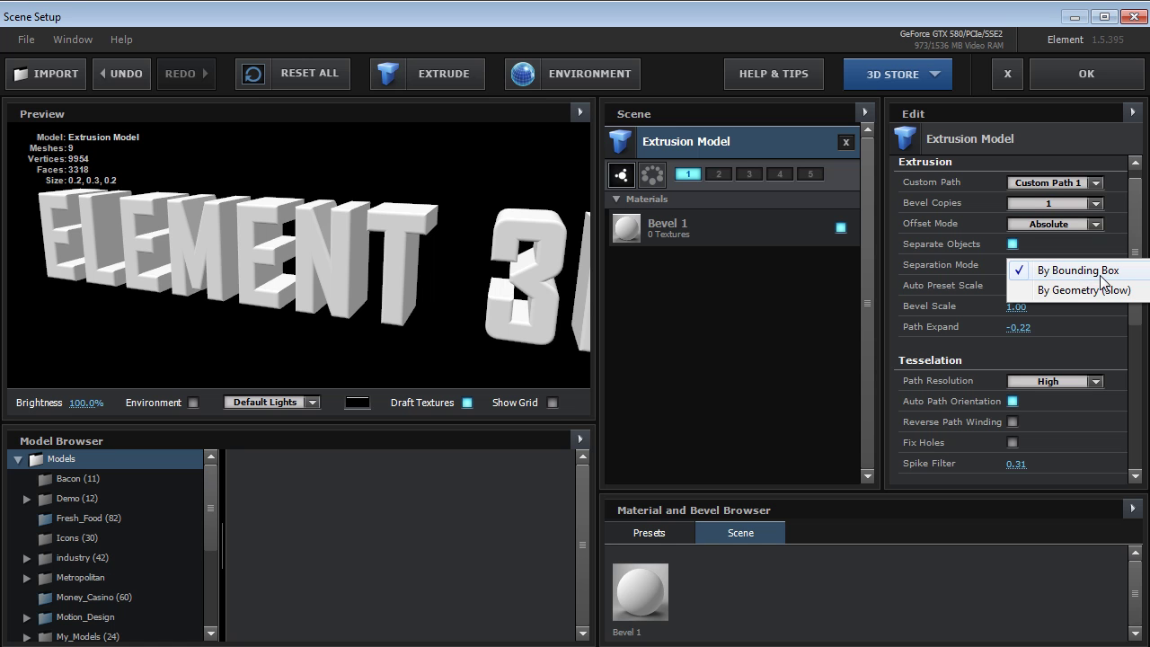
click(285, 272)
drag(320, 263, 359, 256)
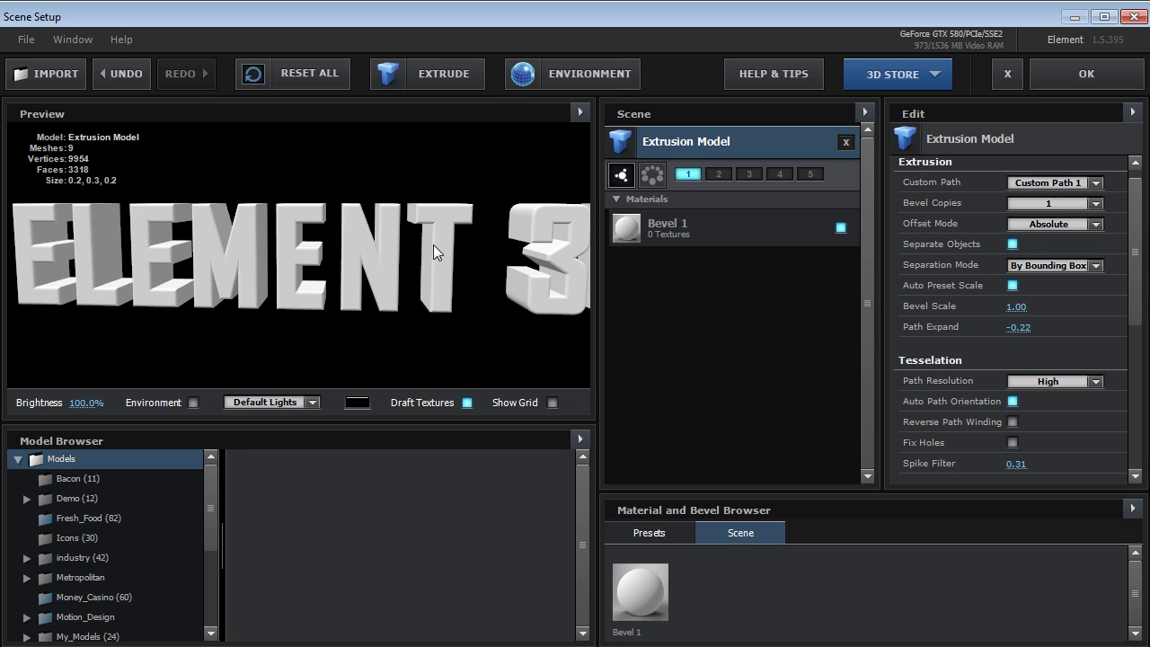
click(1024, 266)
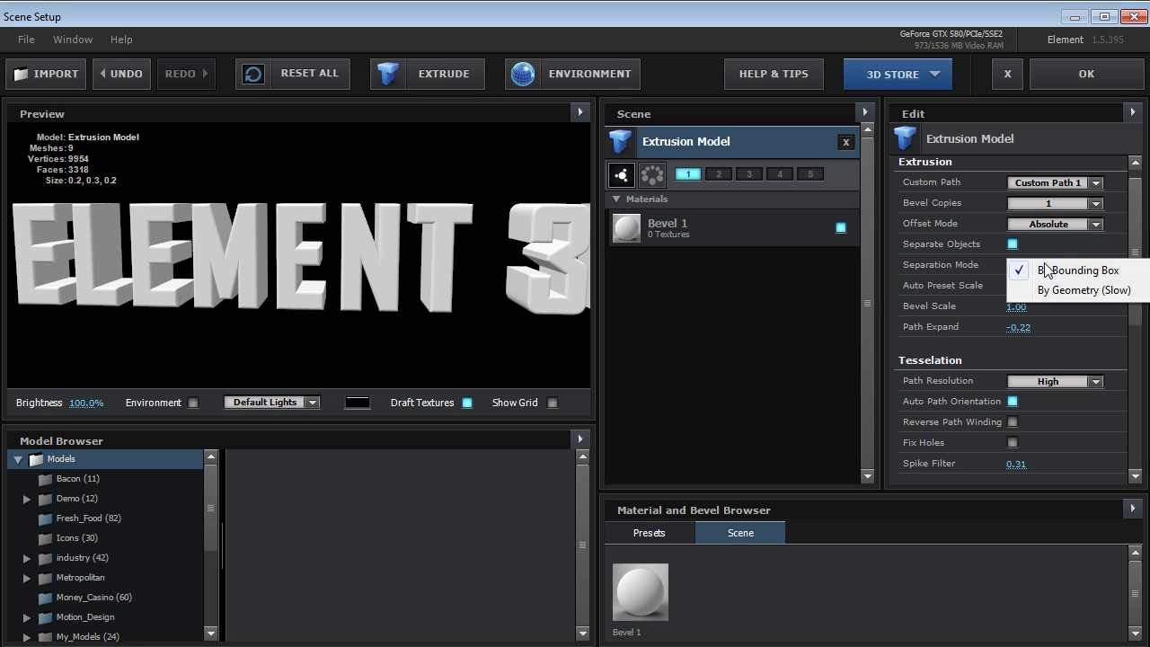
click(1080, 292)
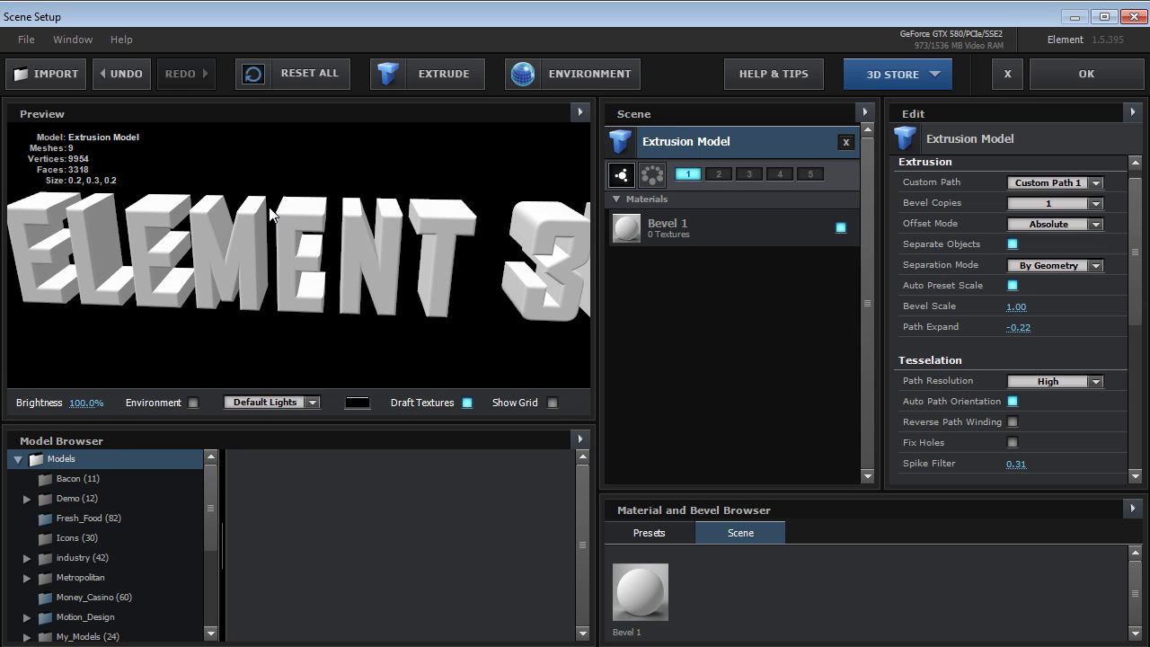
click(1051, 265)
click(1047, 268)
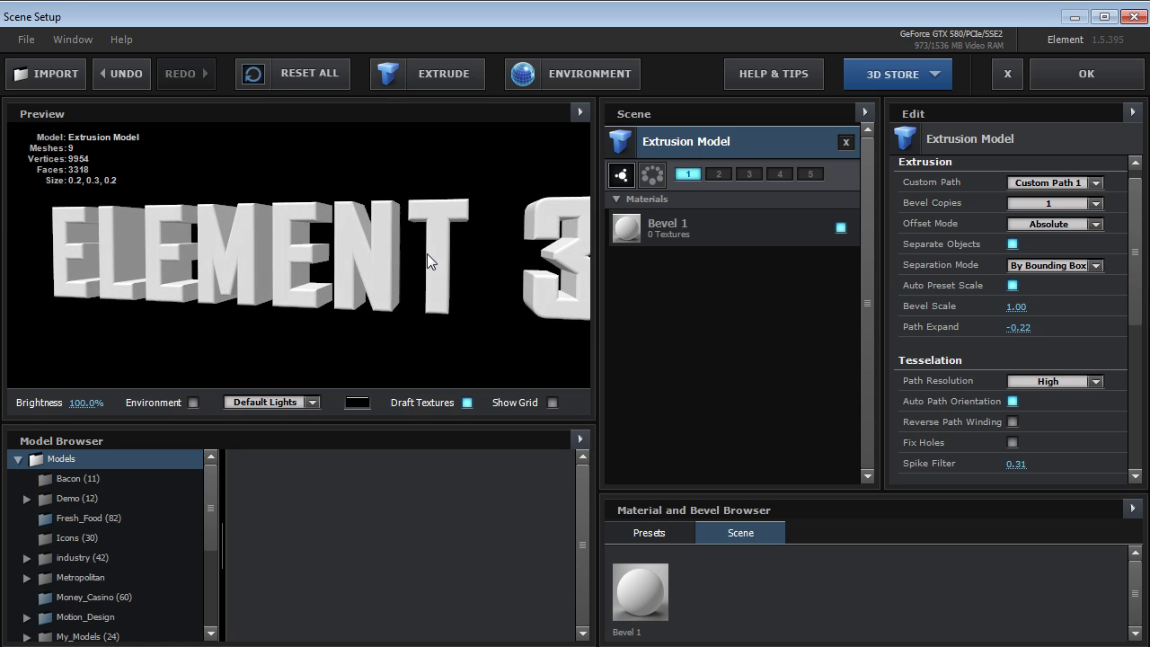
Turn off Auto Preset Scale for the Extrusion Model and inspect the thinner letters from several angles.
scroll(997, 315, down, 1)
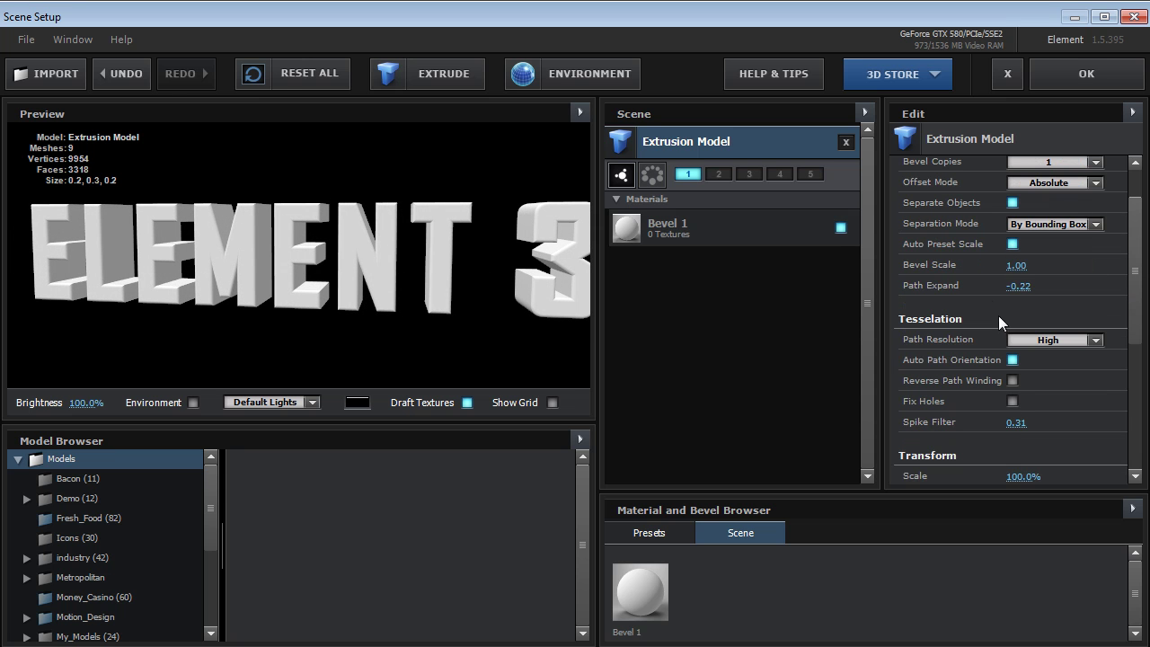
click(1013, 245)
drag(396, 278, 432, 290)
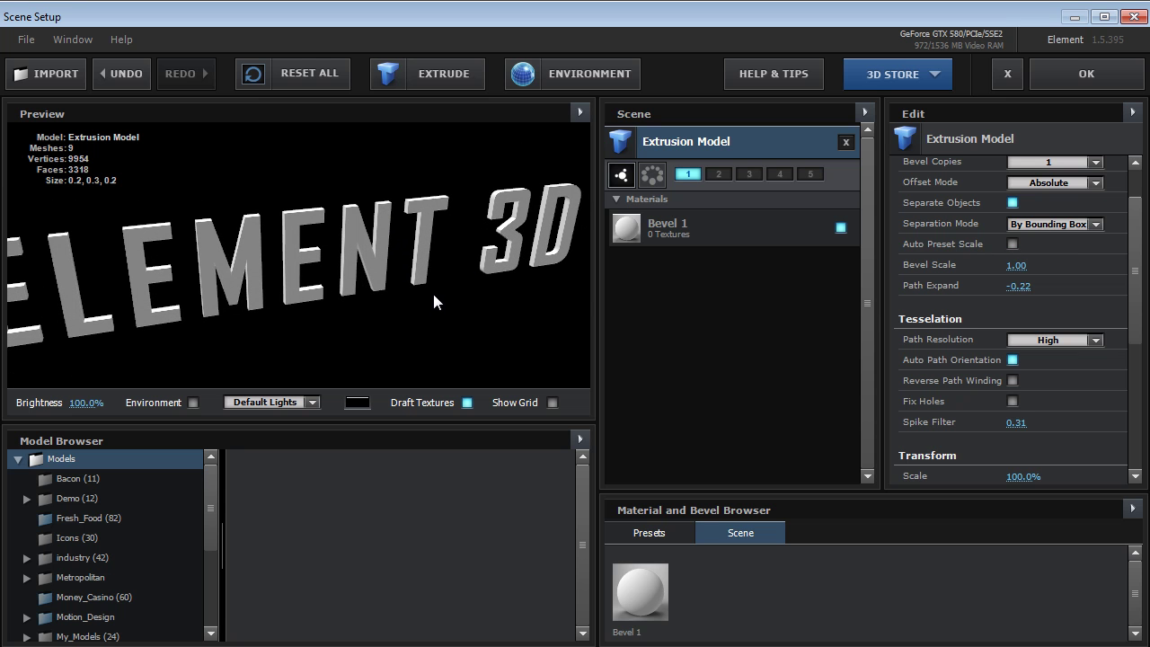
drag(436, 270, 286, 259)
drag(422, 277, 312, 271)
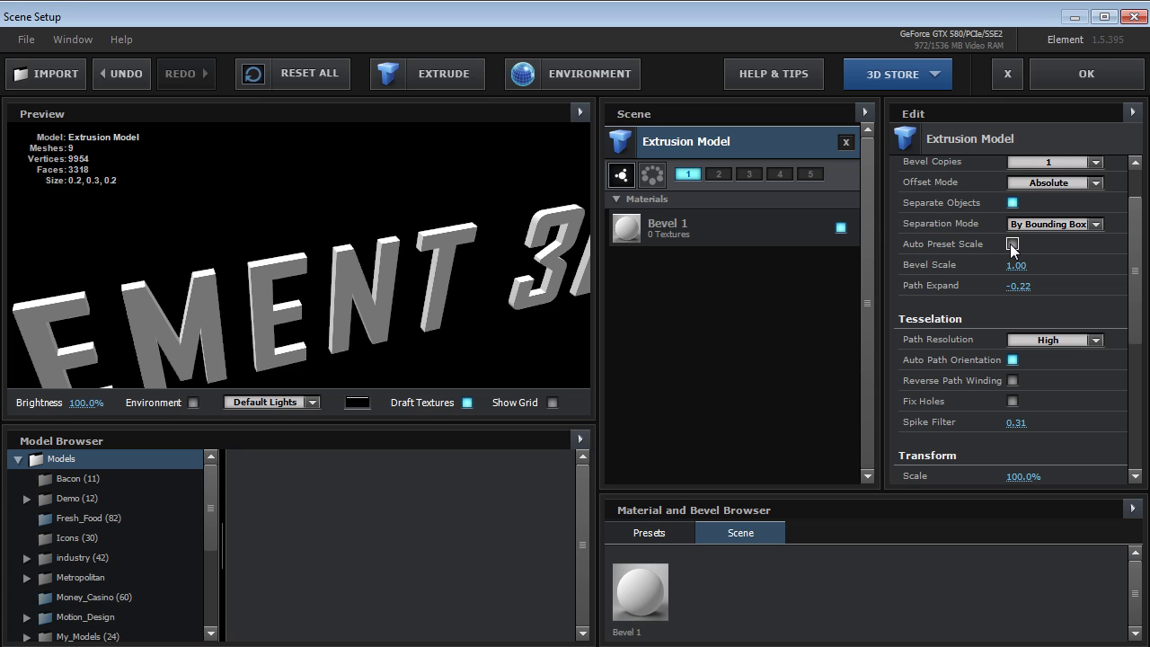
Set the Extrusion Model's Path Expand to 1.65 and Bevel Scale to 0.26, and leave Scene Setup without applying the changes.
drag(1018, 286, 1131, 268)
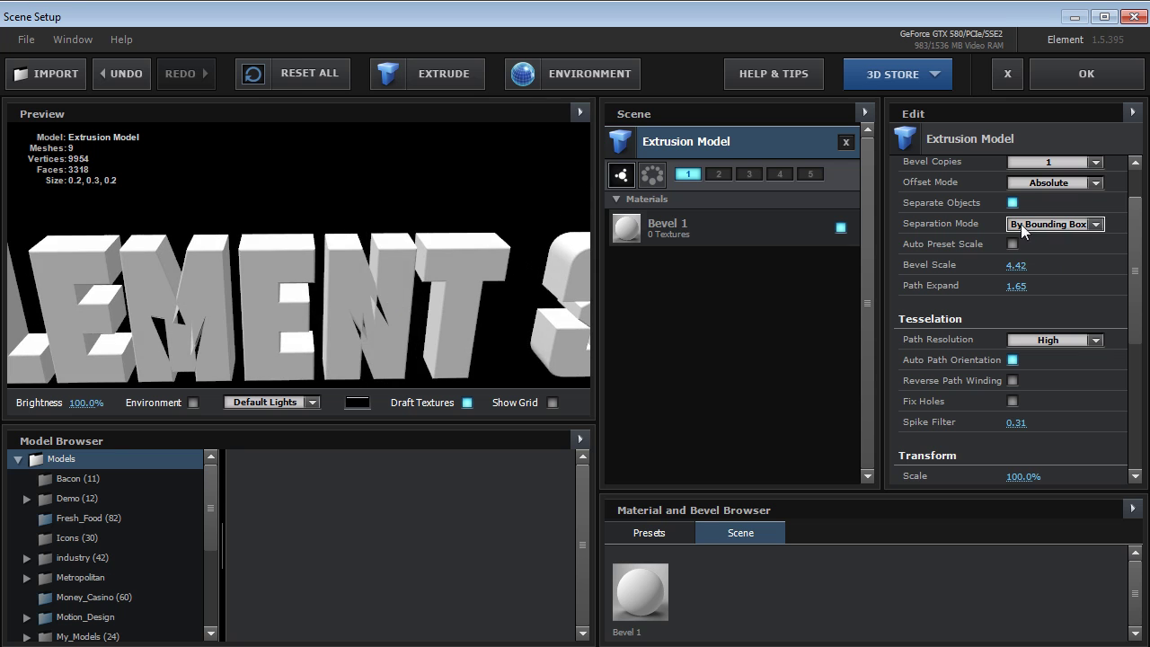
drag(1006, 267, 615, 289)
drag(1018, 267, 944, 271)
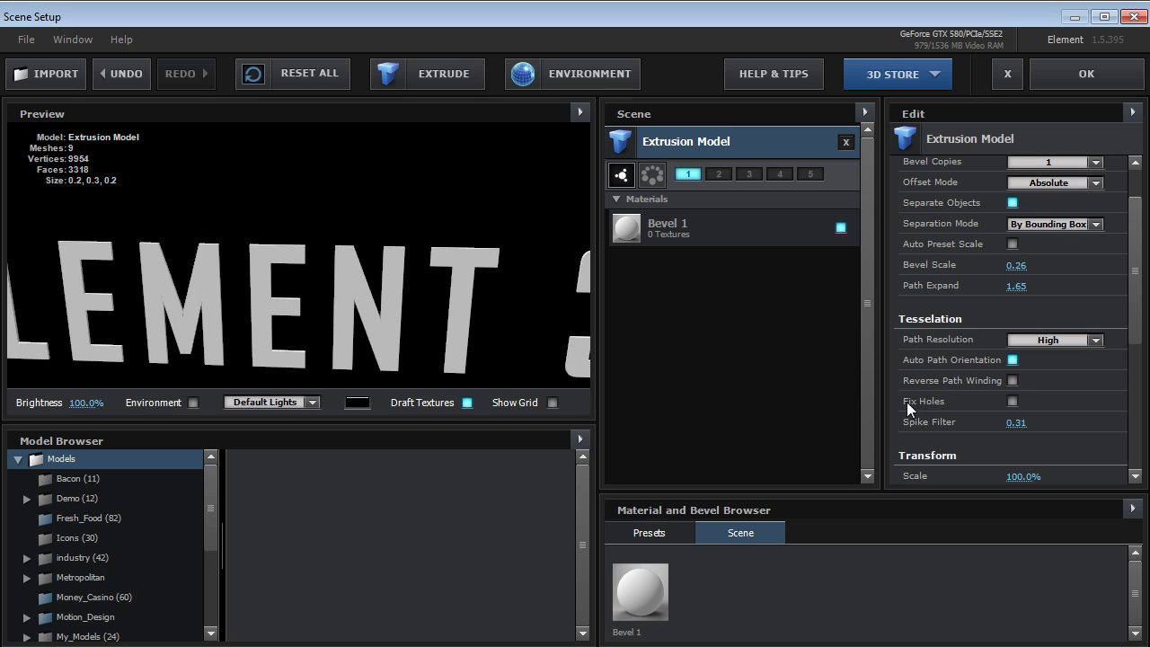
drag(444, 329, 424, 311)
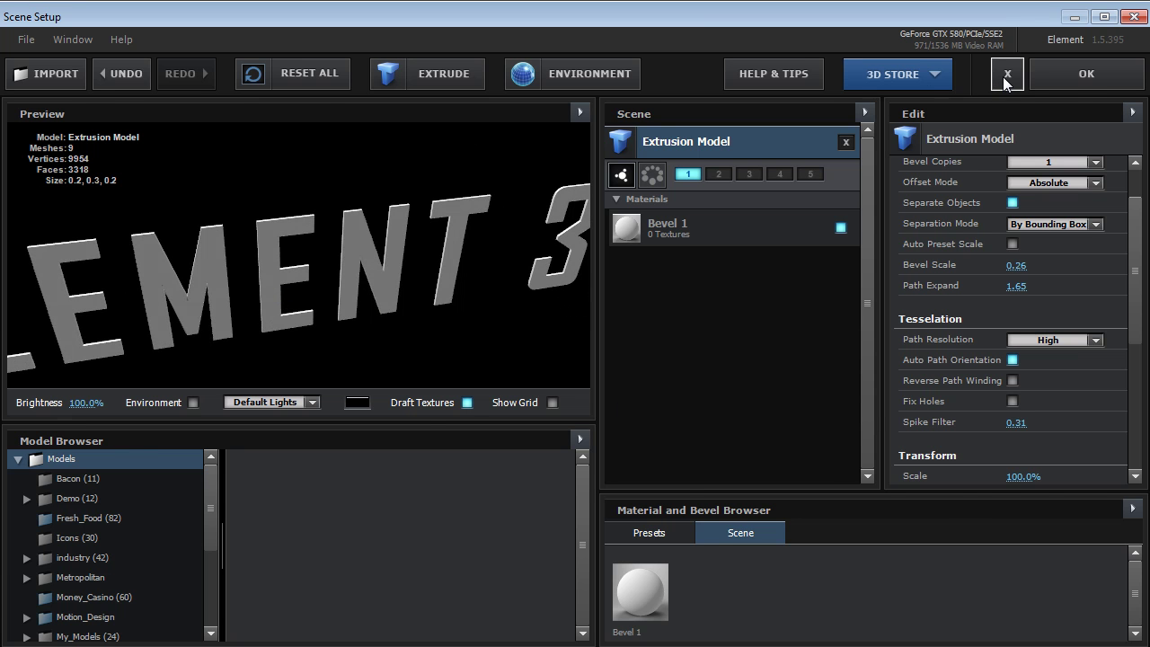
click(1005, 73)
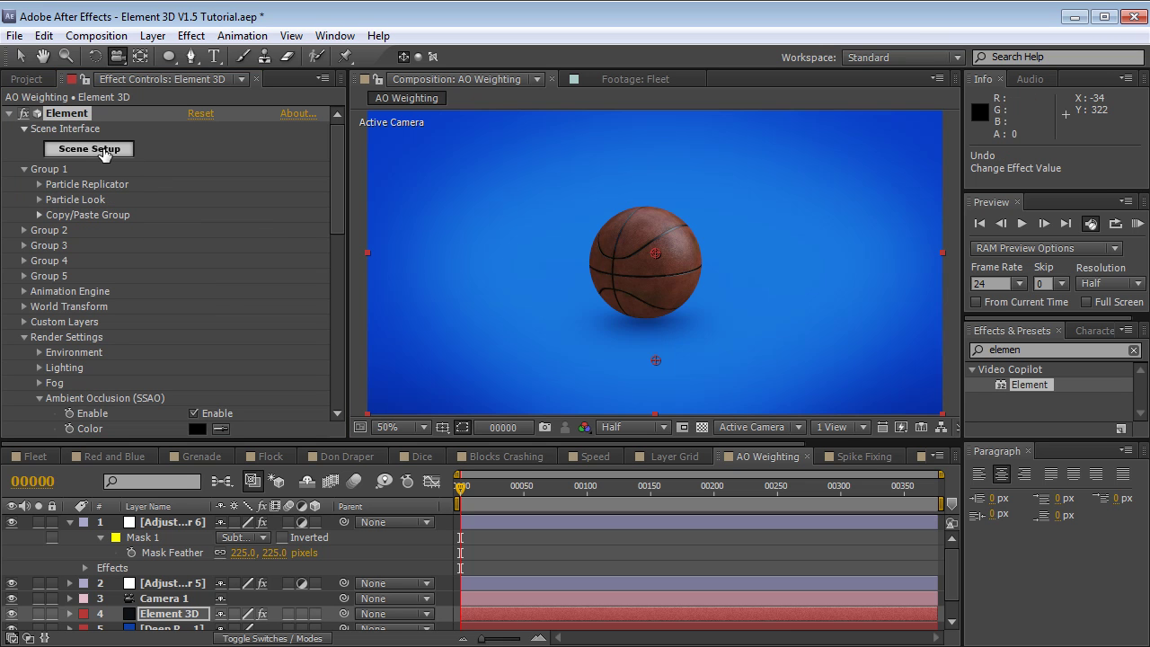
Open Scene Setup for the AO Weighting basketball scene and add the baseball_dirty, football, helmet and soccer models from the Sports folder.
click(101, 149)
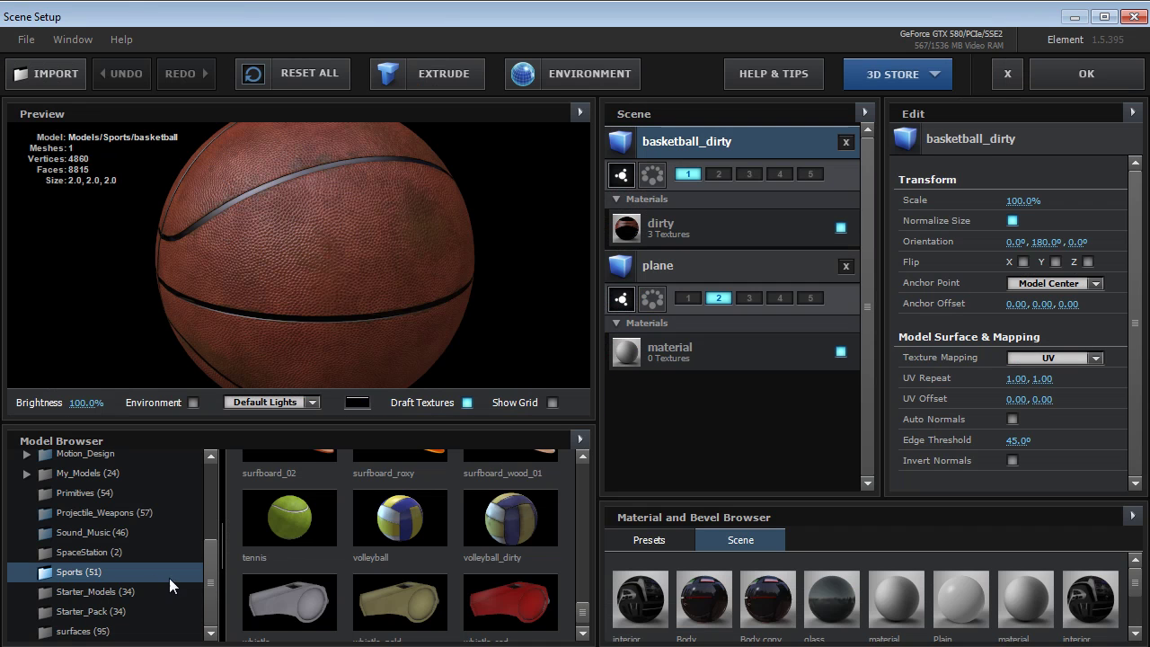
drag(584, 619, 587, 572)
click(555, 482)
click(289, 495)
click(314, 554)
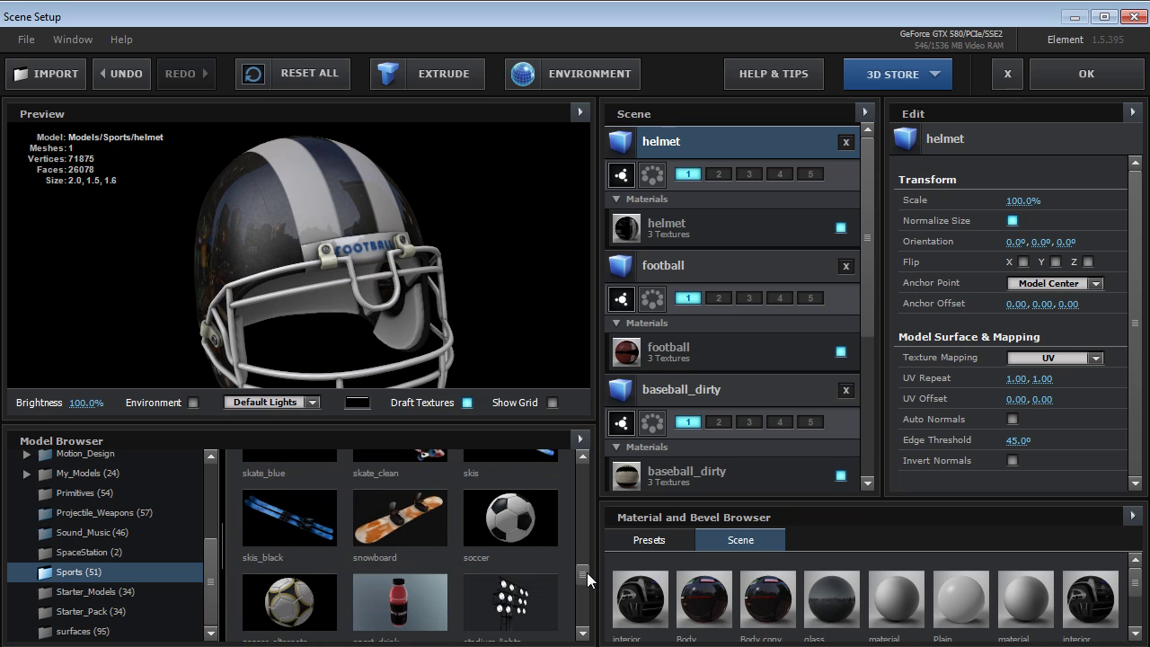
click(510, 517)
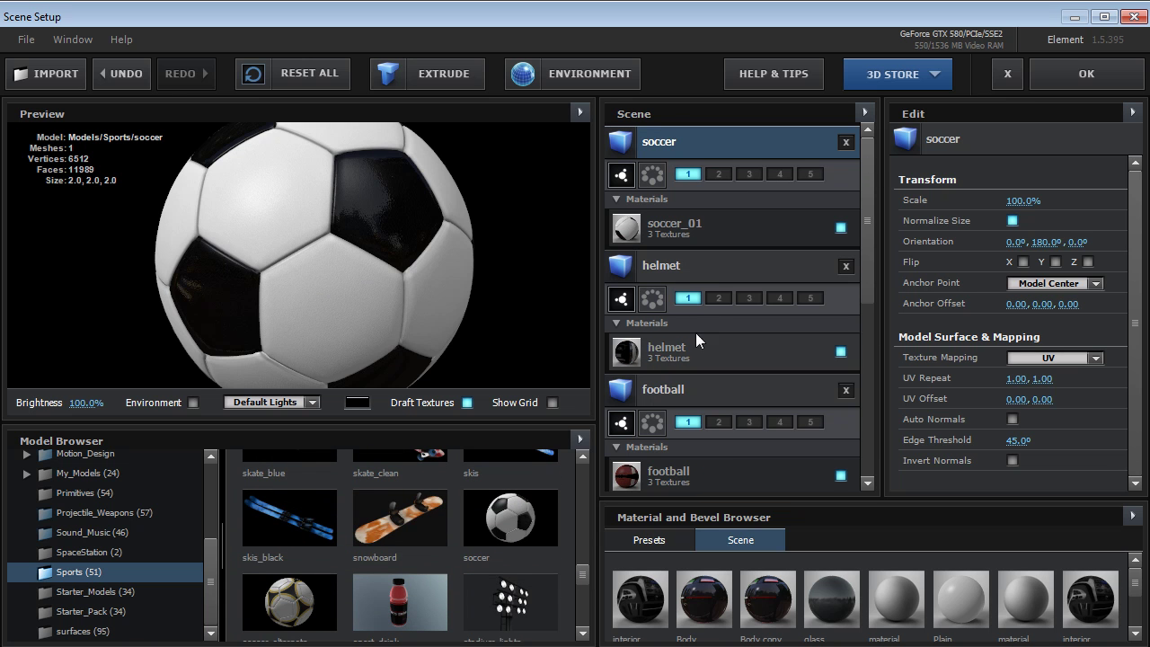
Set the baseball_dirty model's scale to 50% and apply the scene.
drag(870, 258, 859, 388)
click(713, 206)
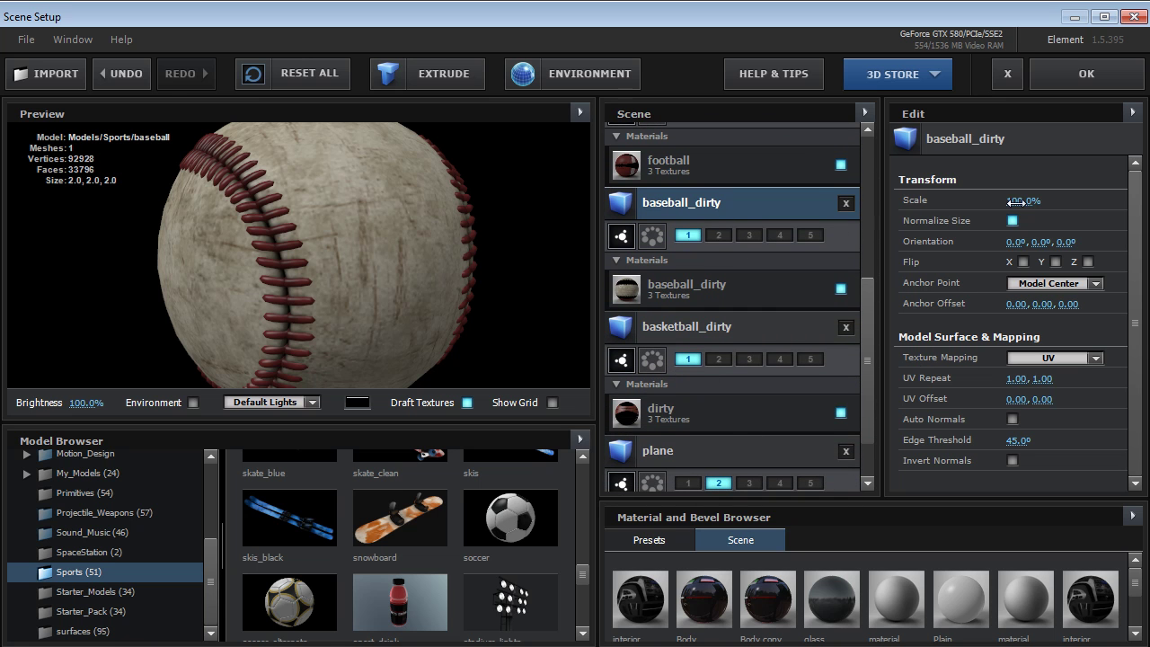
key(Return)
click(1086, 73)
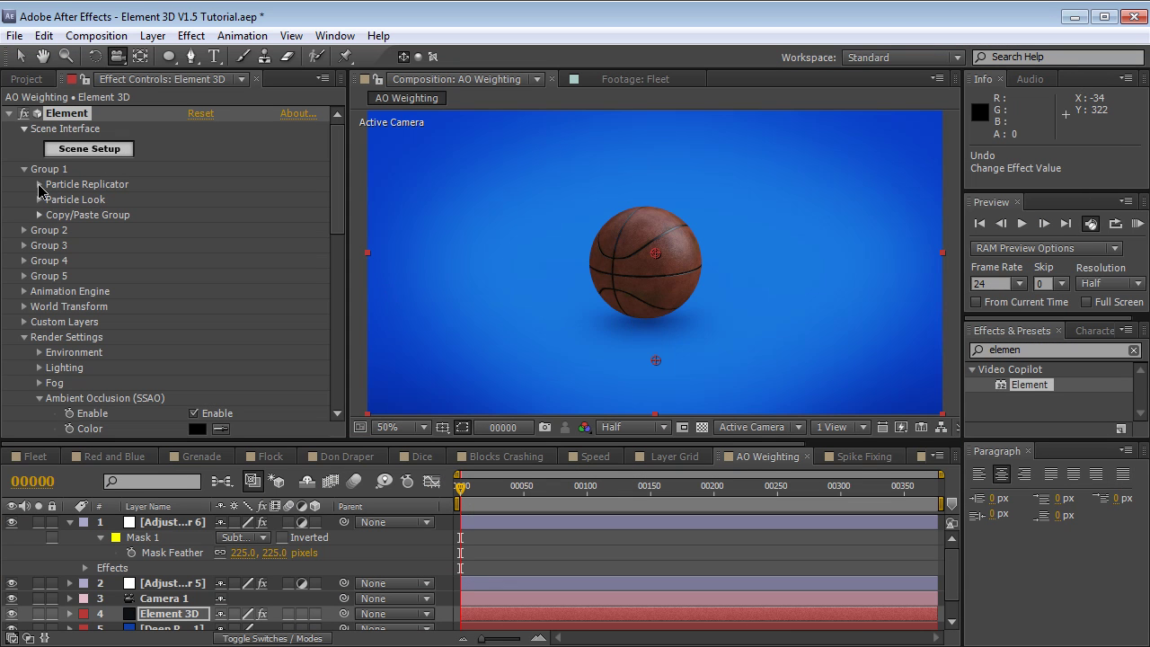
Replicate the Group 1 sports models in a Ring shape with a Particle Count of 8 and Scale Shape of 30.20.
click(40, 184)
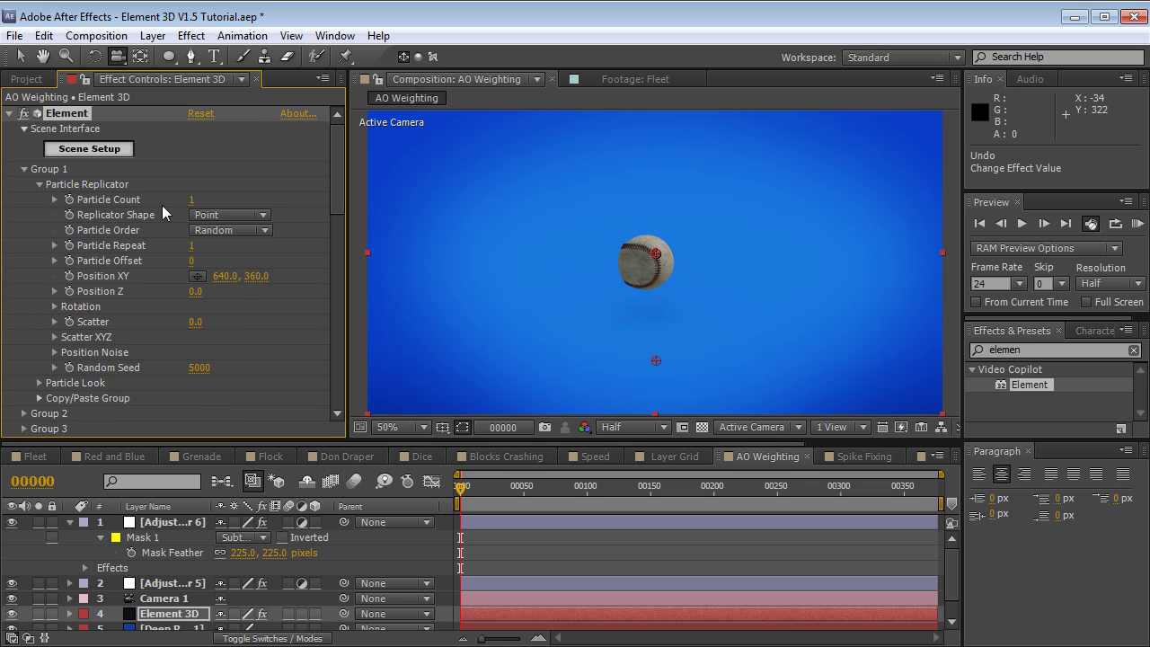
click(230, 215)
click(231, 312)
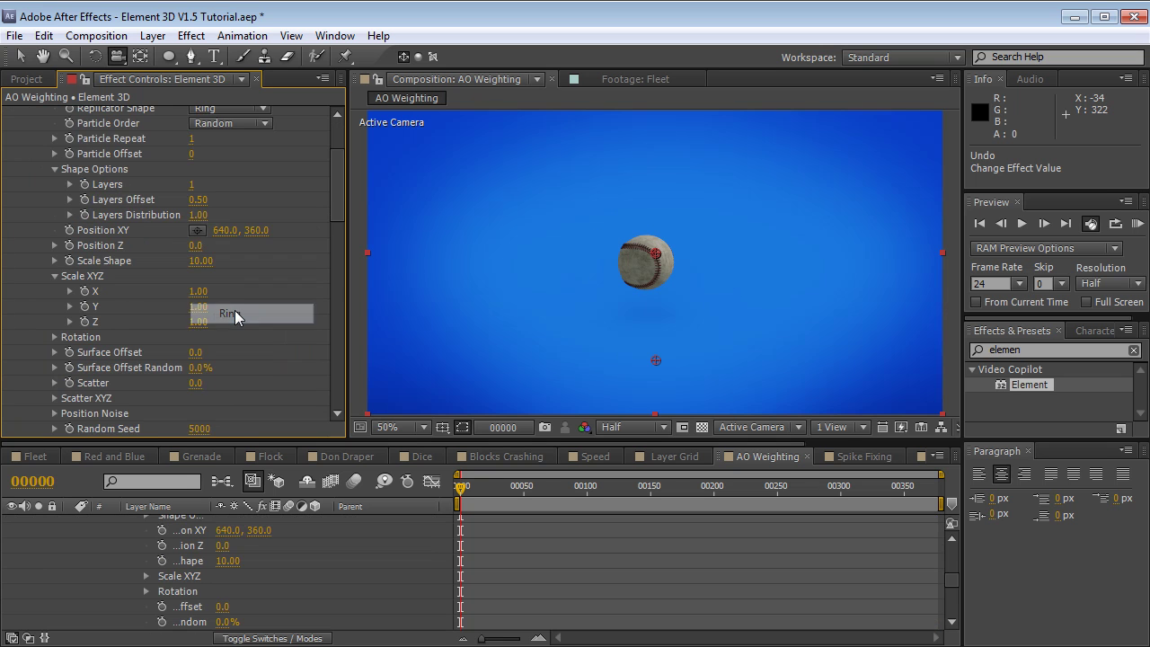
scroll(337, 216, up, 3)
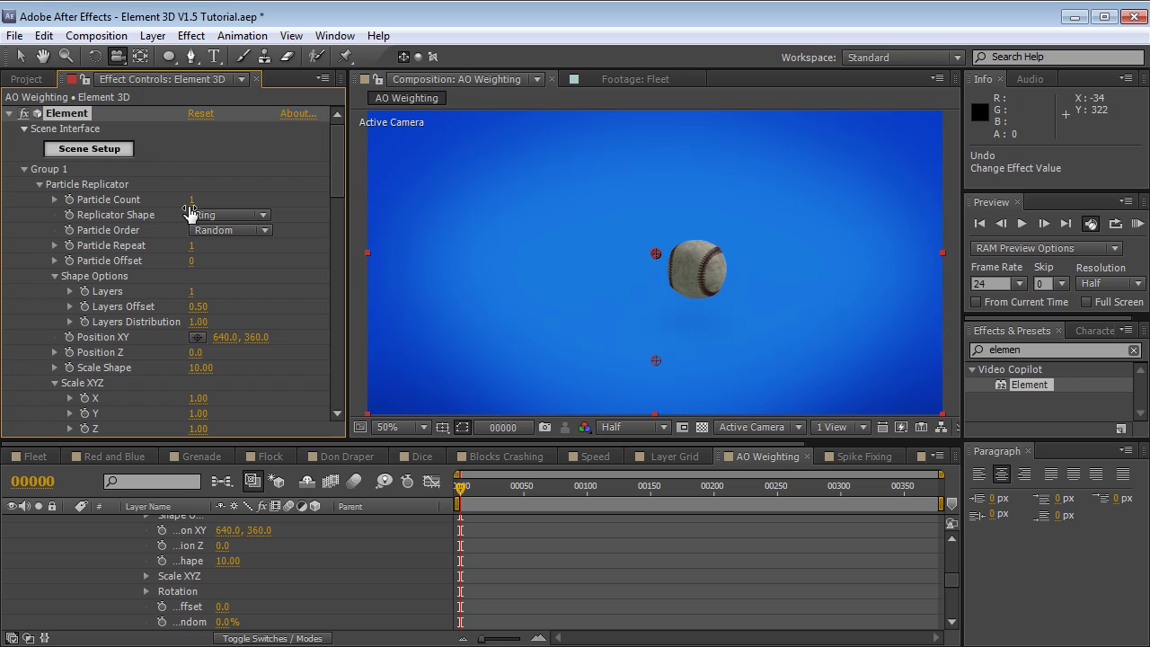
drag(200, 368, 379, 361)
drag(539, 297, 609, 275)
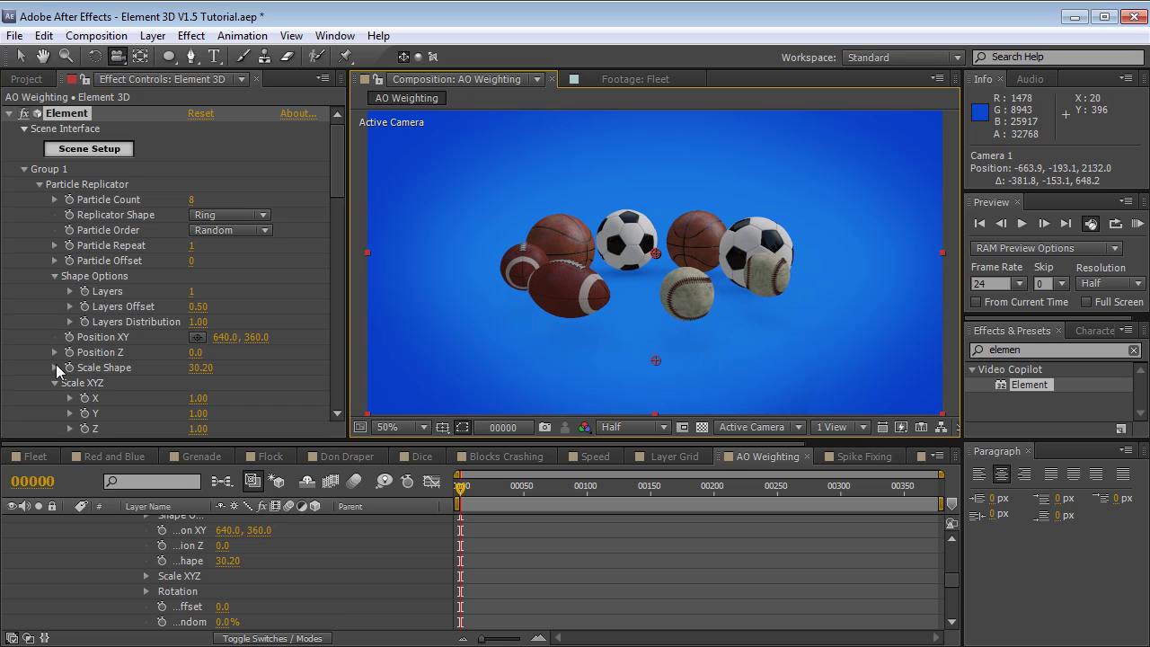
Set the Group 1 Particle Count to 12 and Scale Shape to 17.90 for a tighter, fuller ring.
click(39, 184)
click(38, 198)
drag(208, 222, 209, 226)
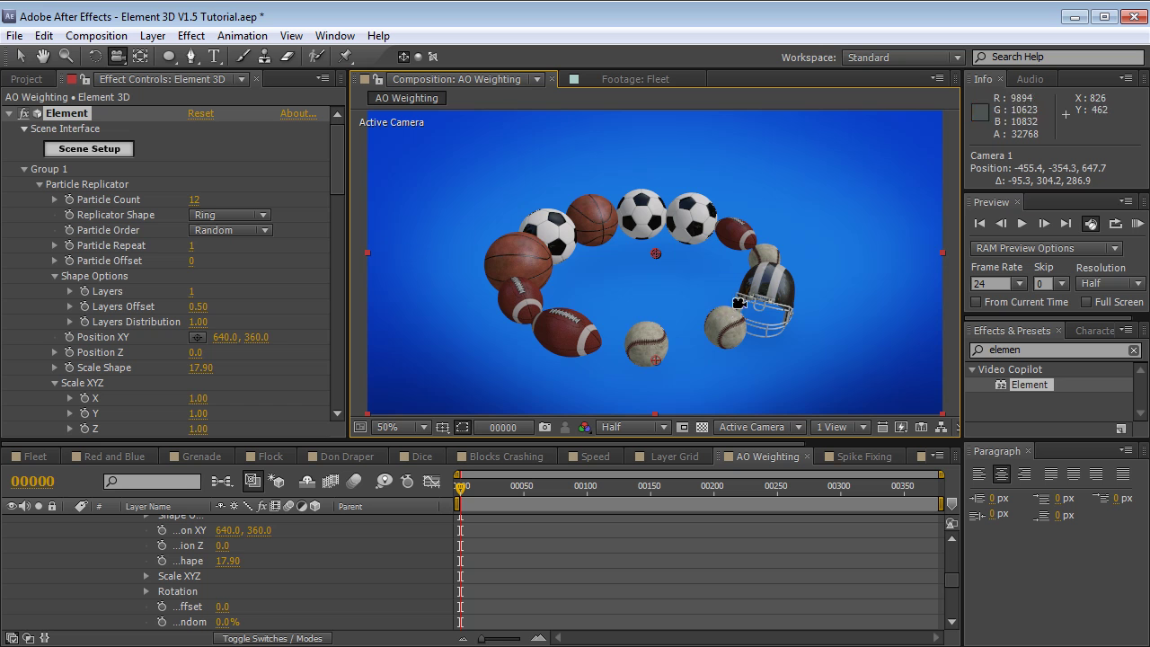
Set the Group 1 Particle Order to Forward.
drag(690, 265, 566, 363)
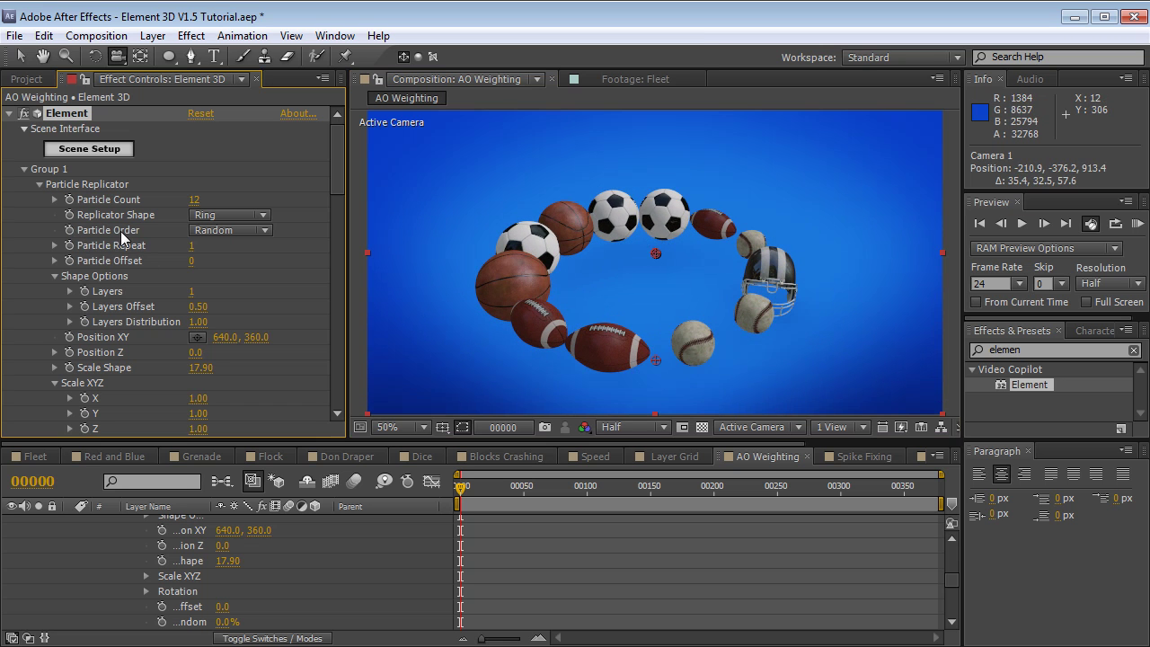
click(257, 231)
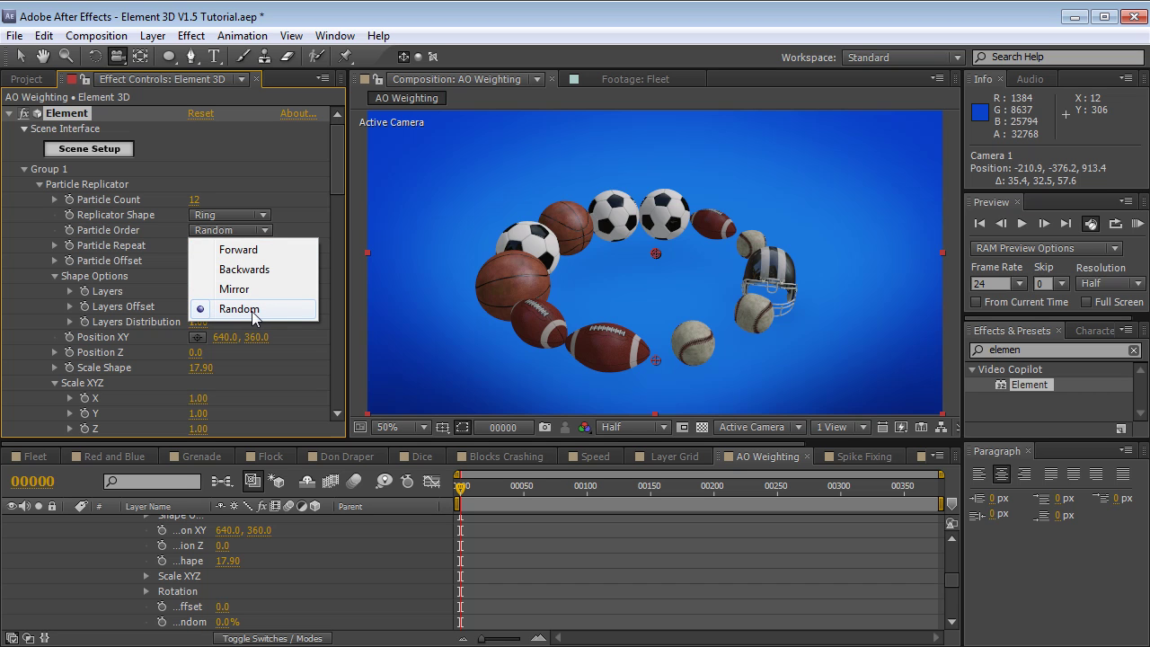
click(236, 251)
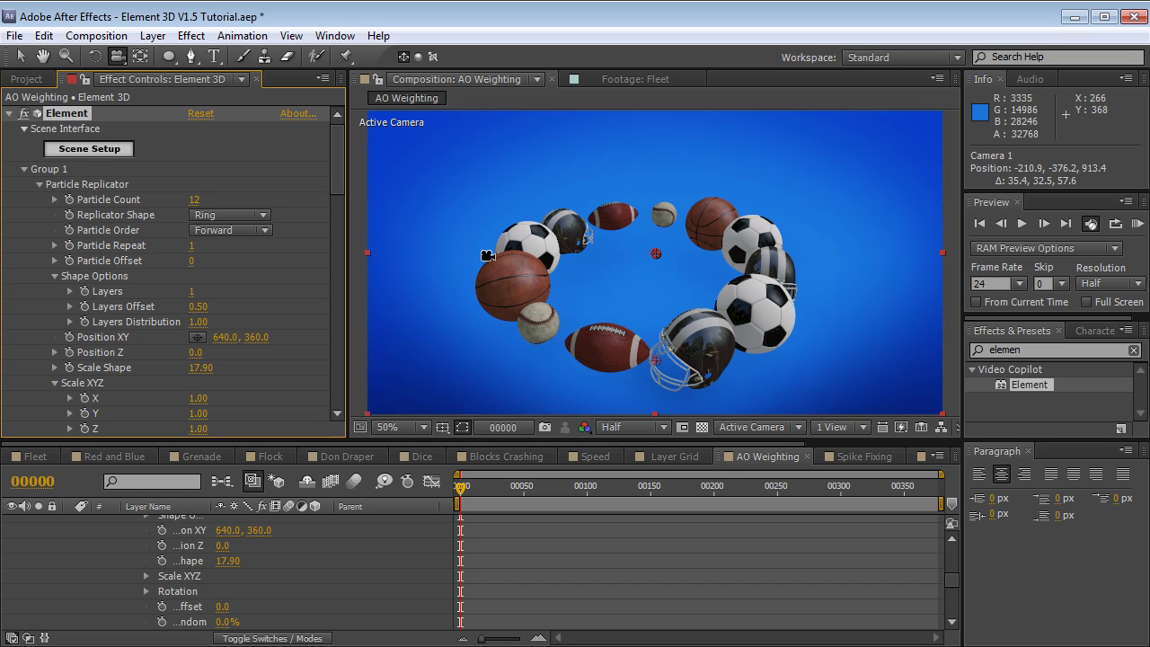
Examine the order of the Group 1 sports models in Scene Setup, from soccer through basketball_dirty, and return to the composition.
click(72, 151)
scroll(848, 288, up, 5)
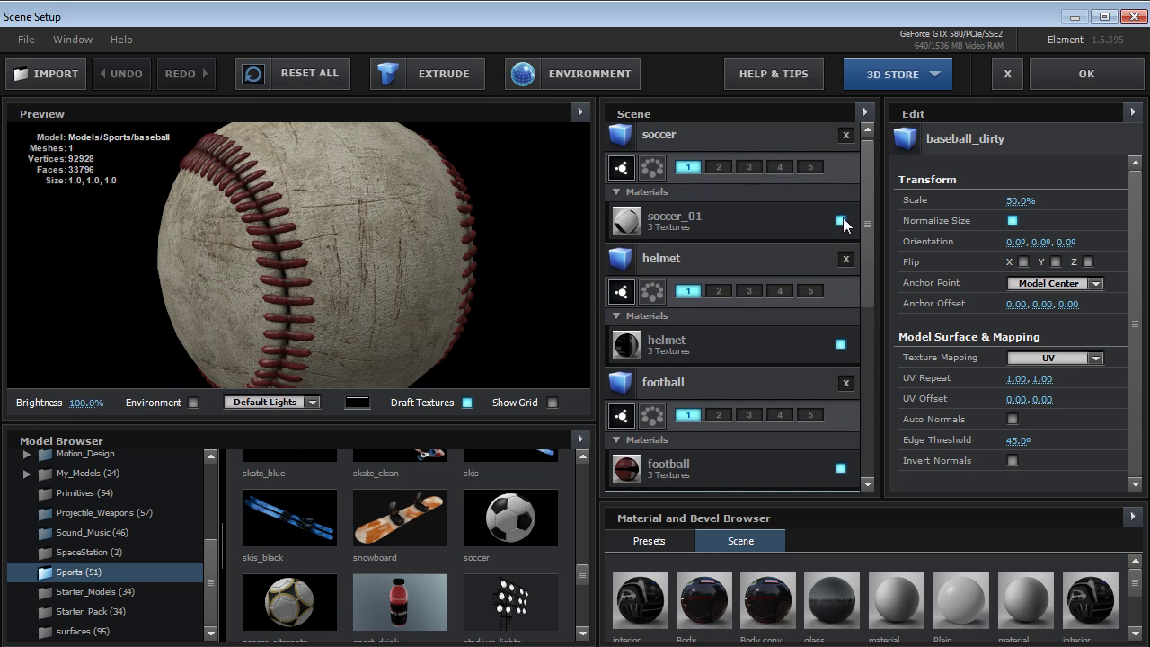
click(707, 137)
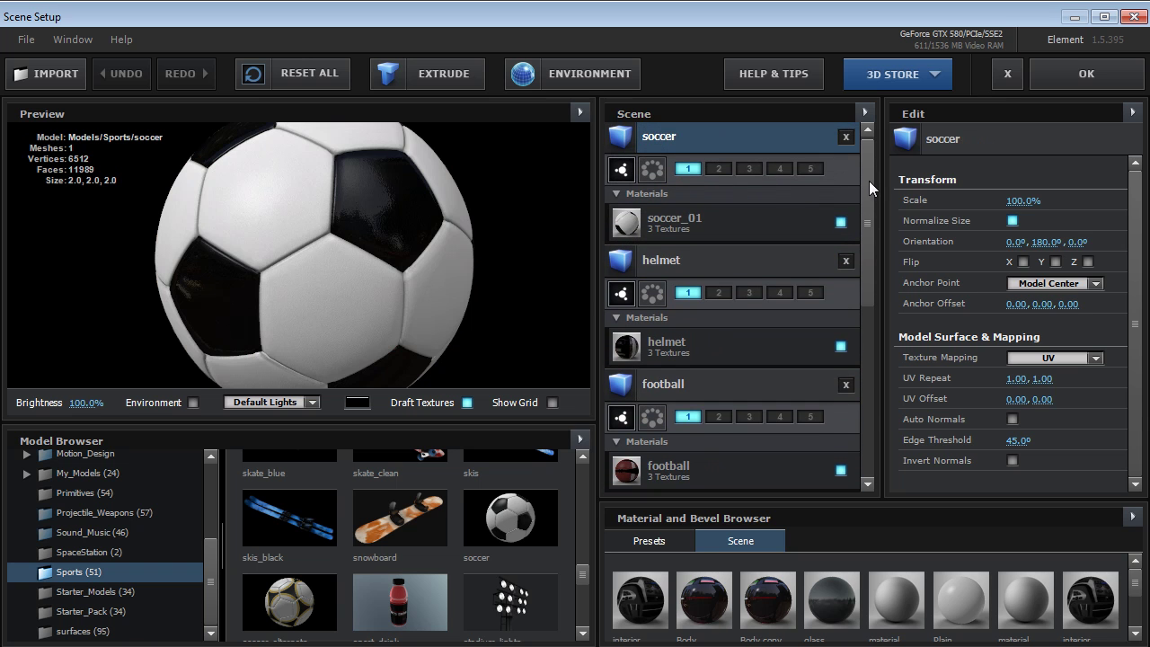
click(736, 260)
click(700, 384)
mouse_move(865, 227)
mouse_down()
mouse_move(868, 252)
mouse_move(868, 228)
mouse_up()
click(708, 141)
click(697, 267)
click(689, 386)
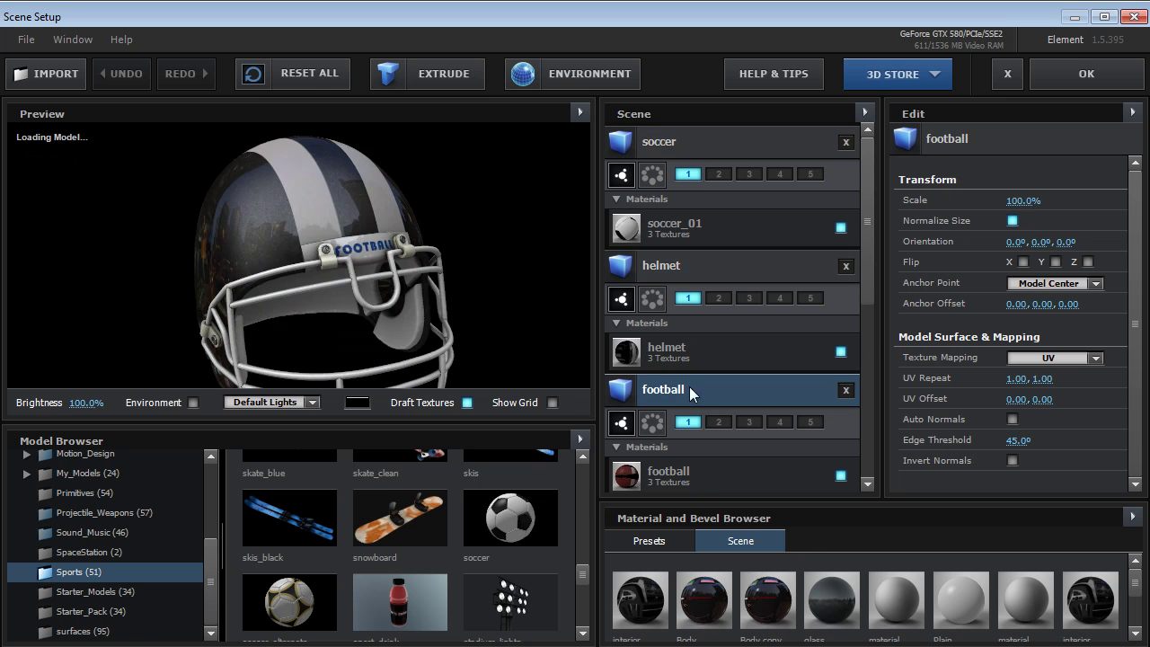
drag(867, 286, 856, 392)
click(691, 284)
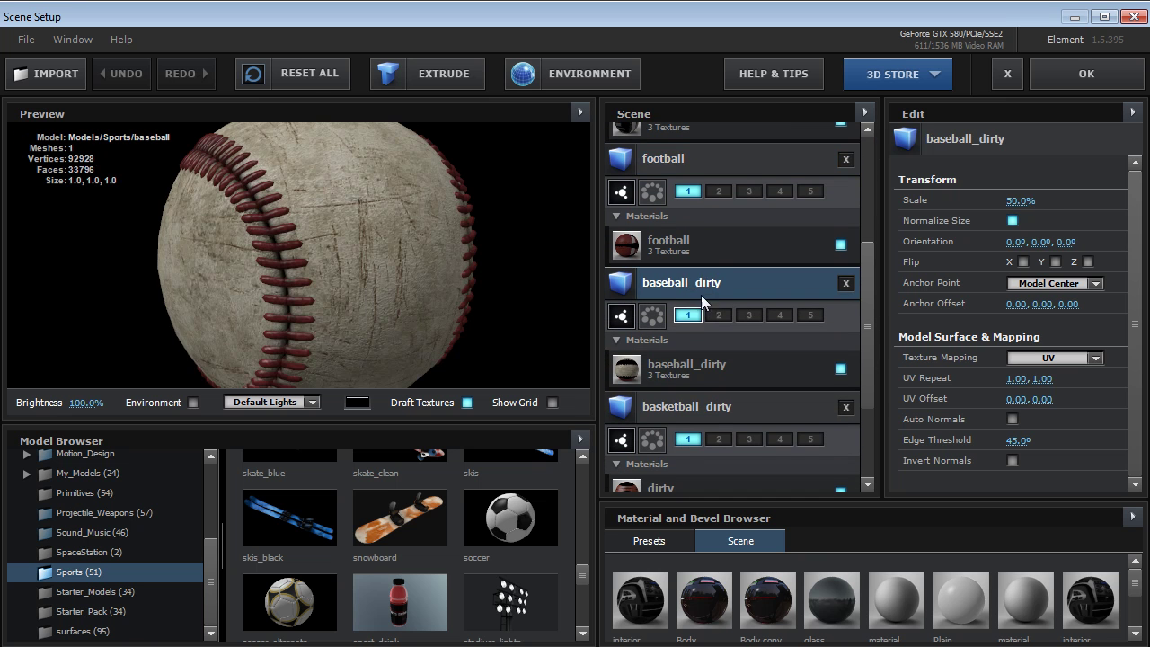
click(718, 406)
drag(868, 334, 870, 414)
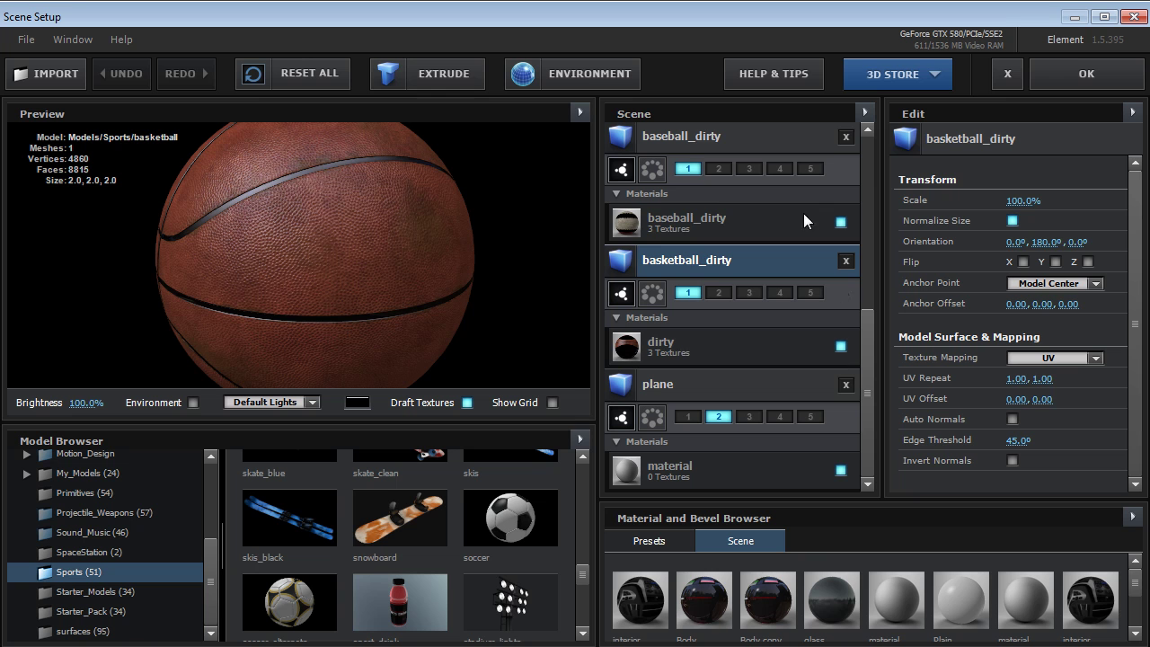
drag(441, 242, 299, 229)
click(1070, 83)
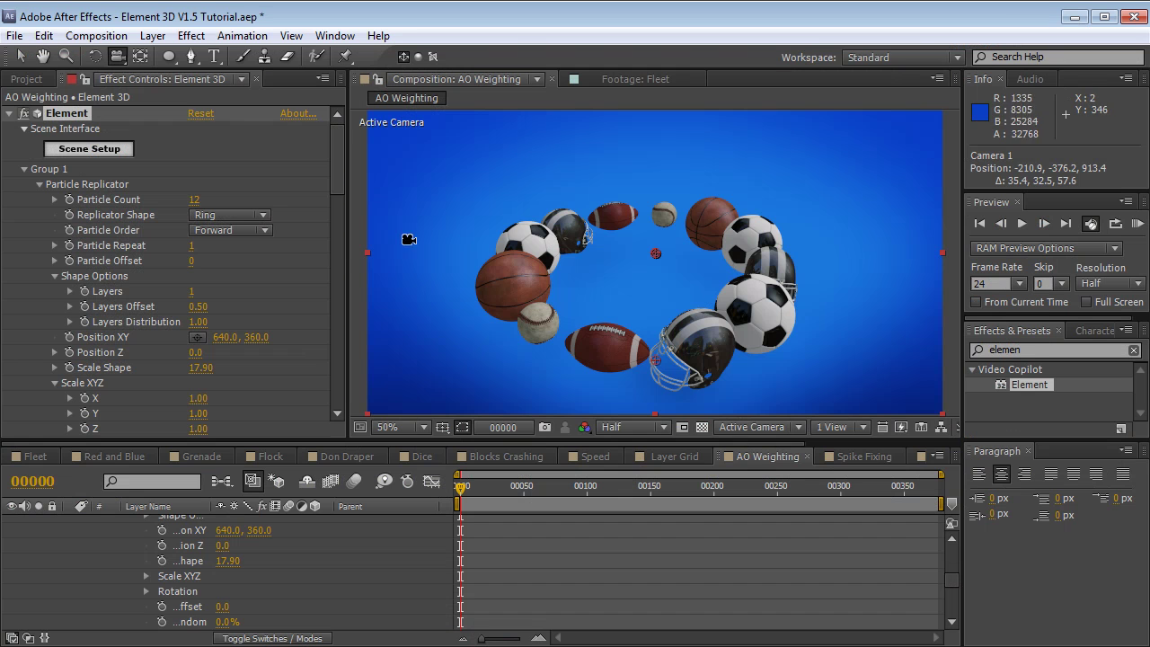
Set the Group 1 Particle Count to 15 and Scale Shape to 23.20.
click(194, 200)
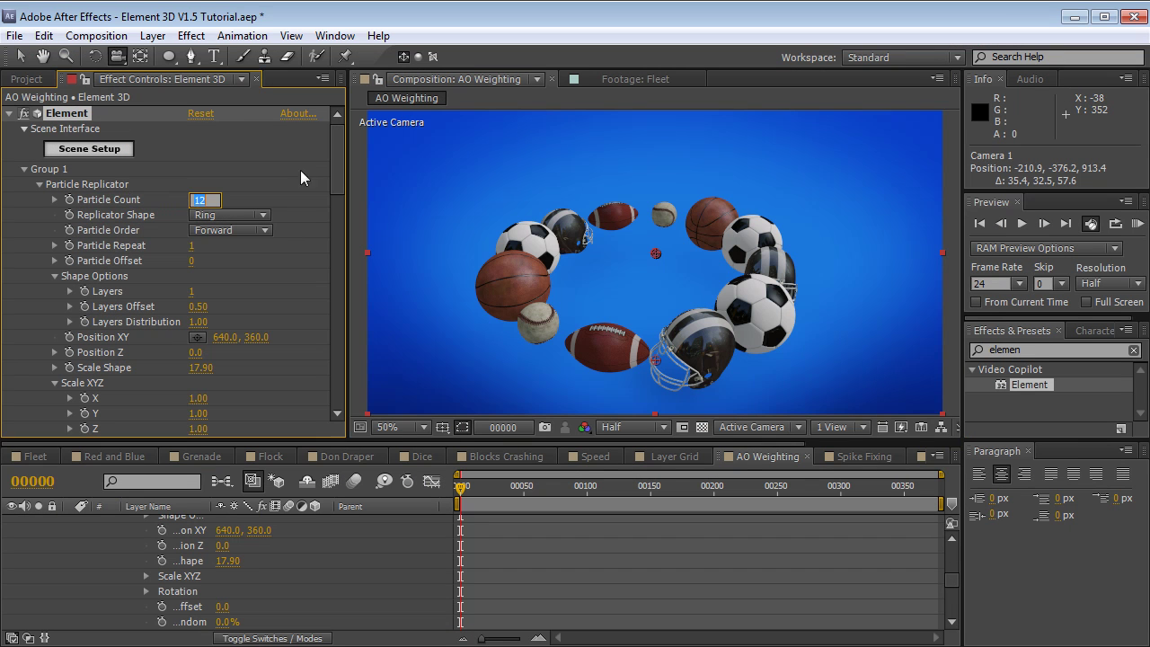
text(15)
key(Return)
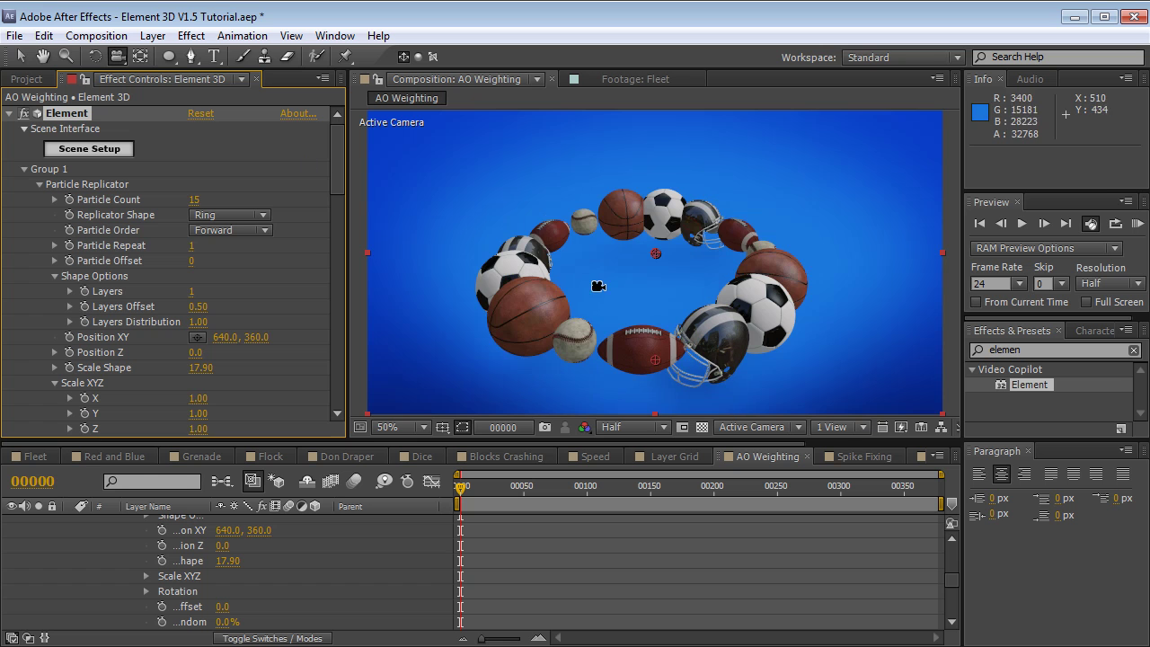
drag(620, 254, 596, 324)
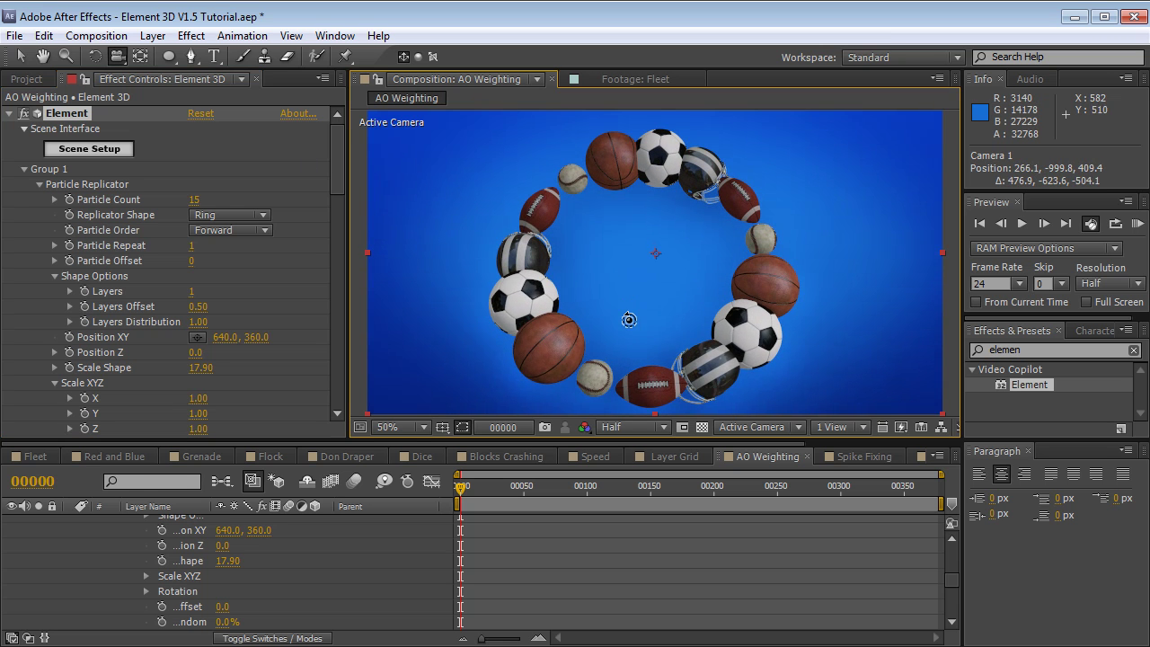
drag(689, 308, 708, 359)
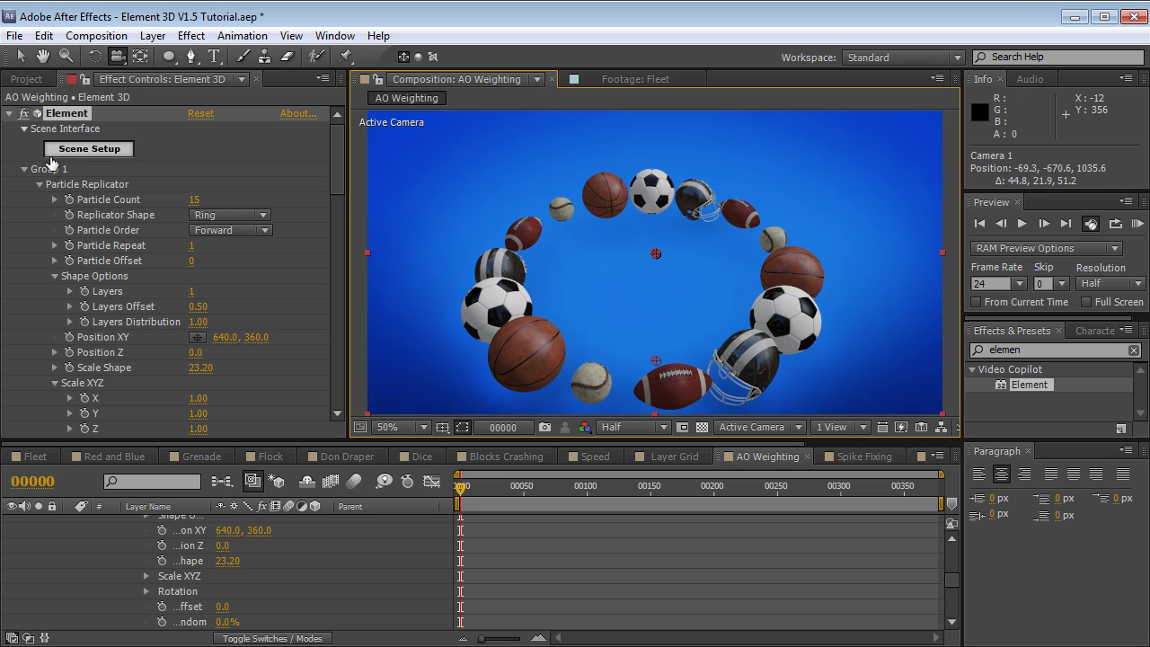
Reorder the scene so the football model sits above the helmet, directly after soccer, and apply the scene.
click(90, 149)
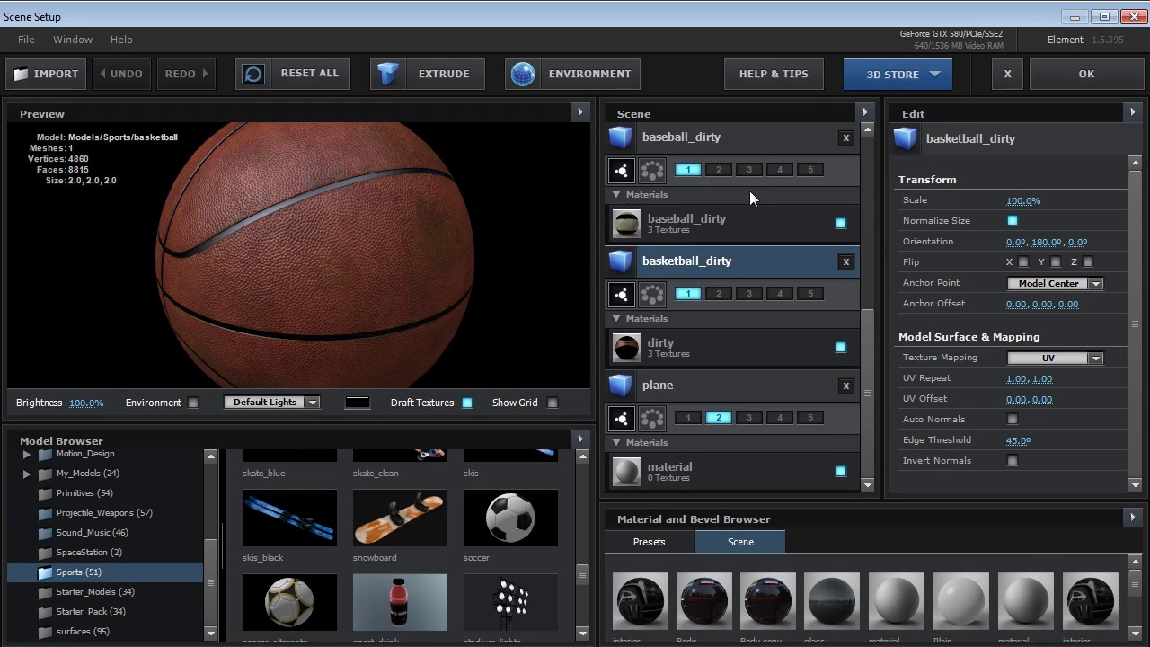
click(756, 136)
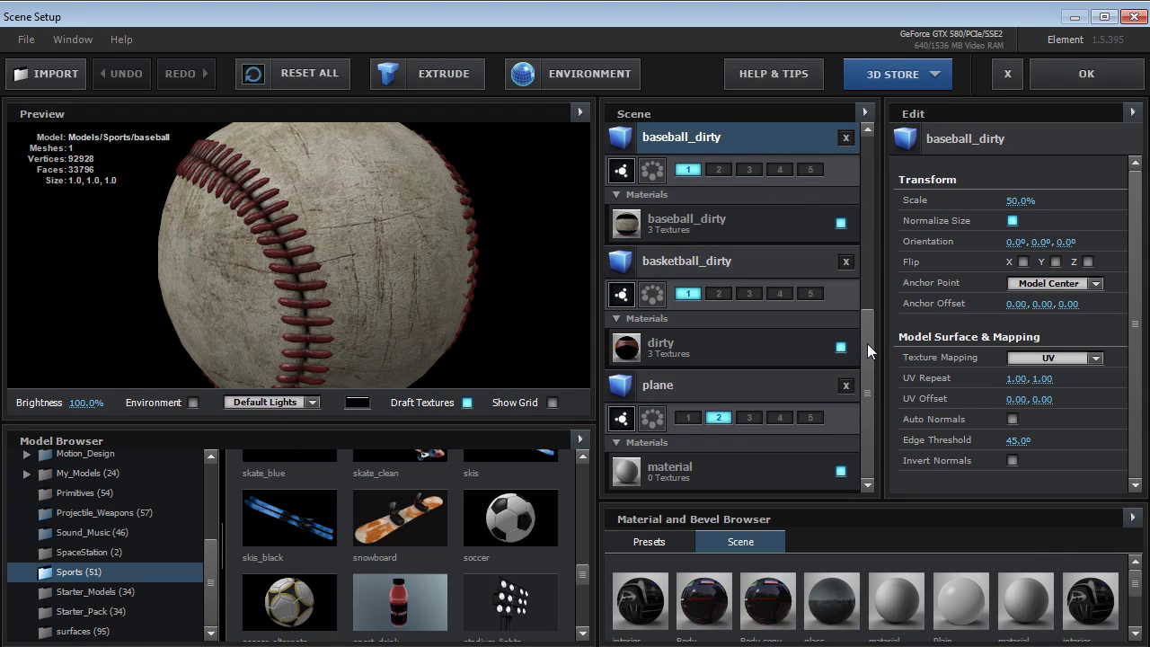
drag(866, 343, 886, 78)
click(722, 142)
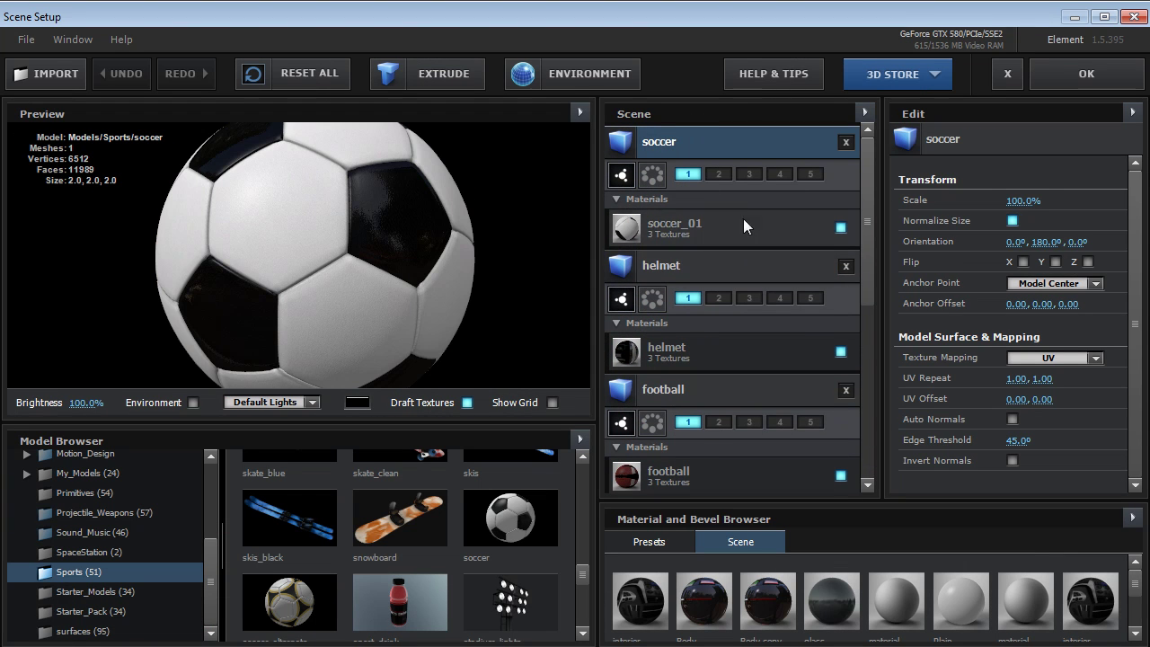
click(717, 270)
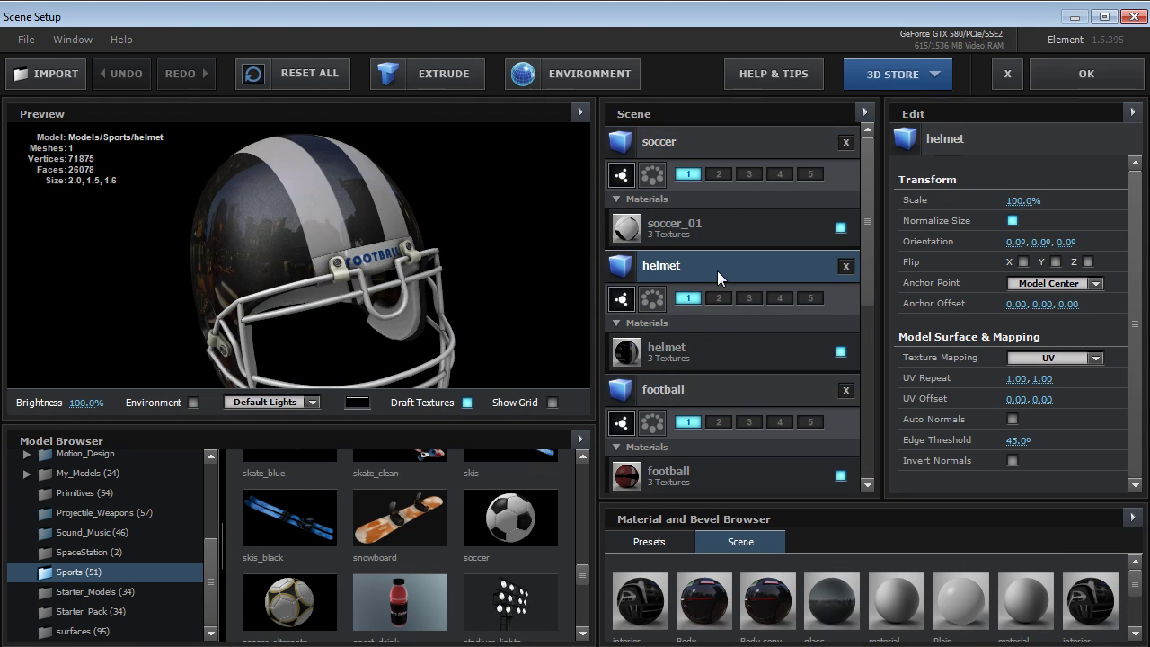
click(692, 387)
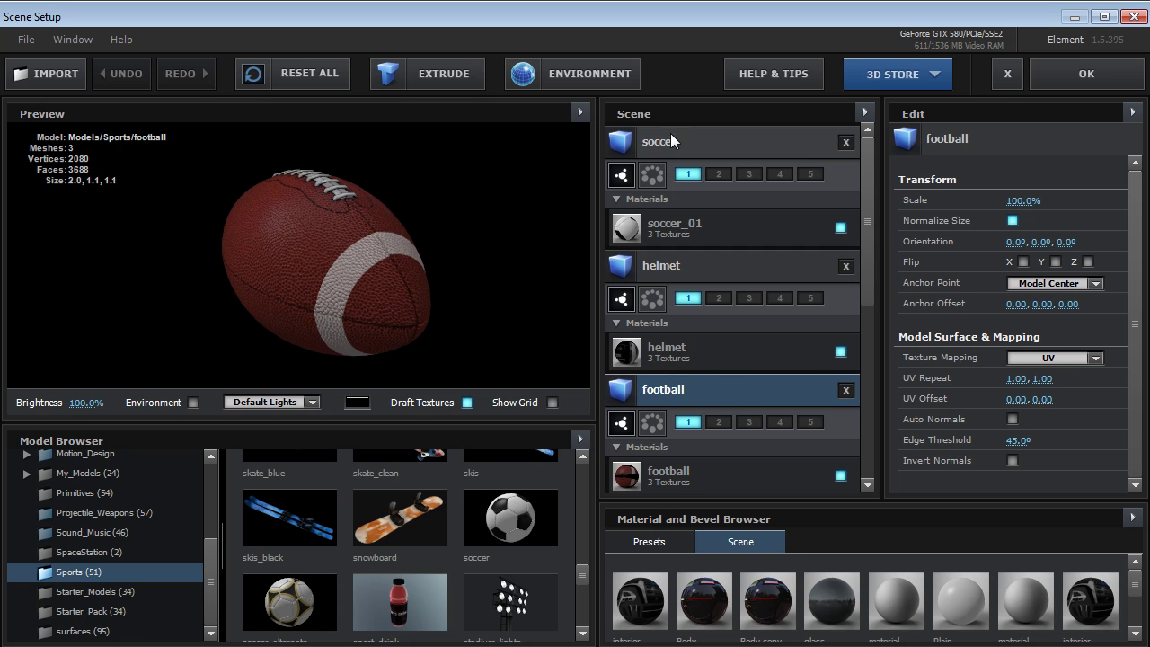
drag(668, 389, 688, 233)
click(1077, 76)
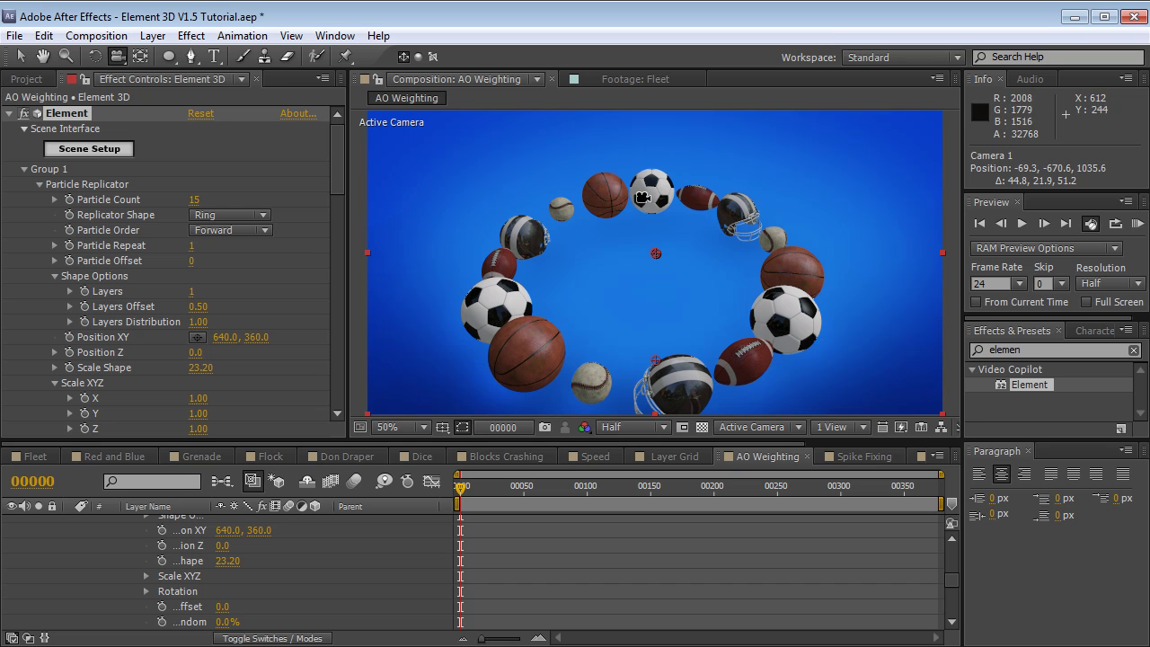
drag(747, 342, 572, 299)
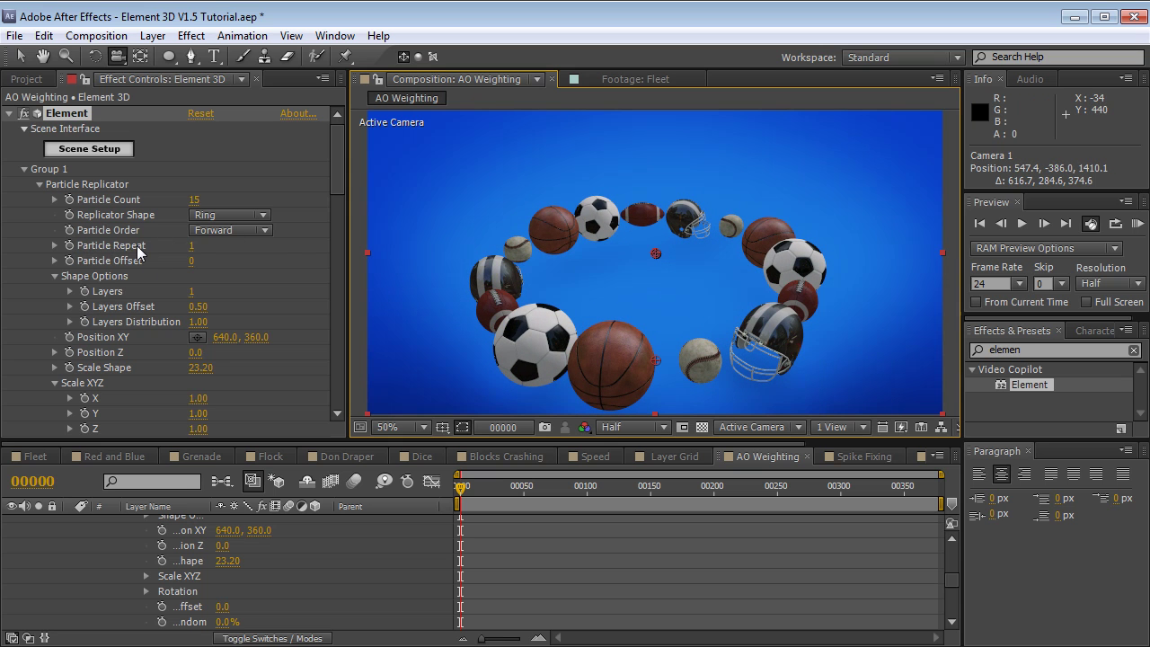
Set the Group 1 Particle Repeat to 2 so each sports model appears twice in a row around the ring.
click(191, 246)
text(2)
key(Return)
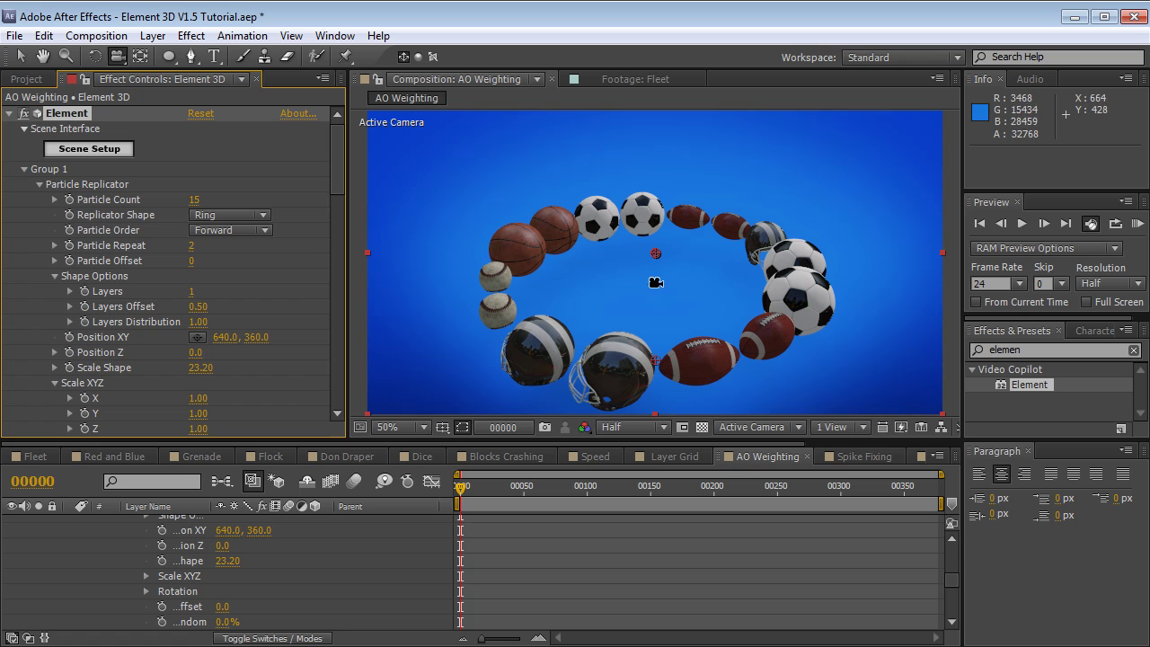
drag(770, 261, 693, 364)
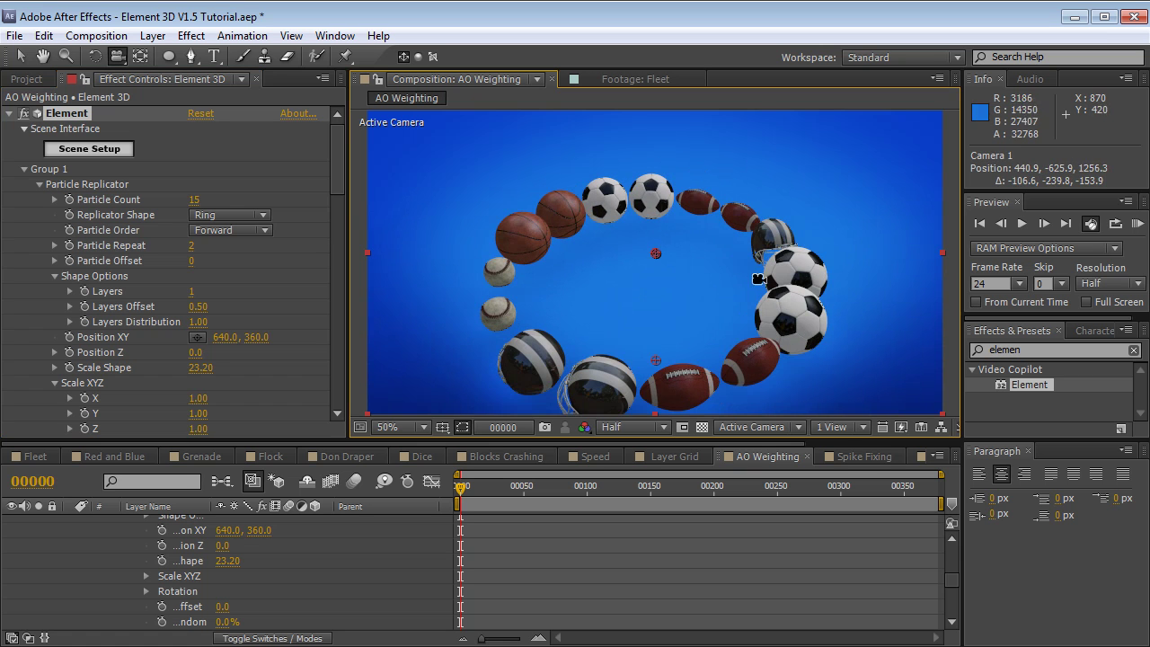
drag(601, 338, 617, 321)
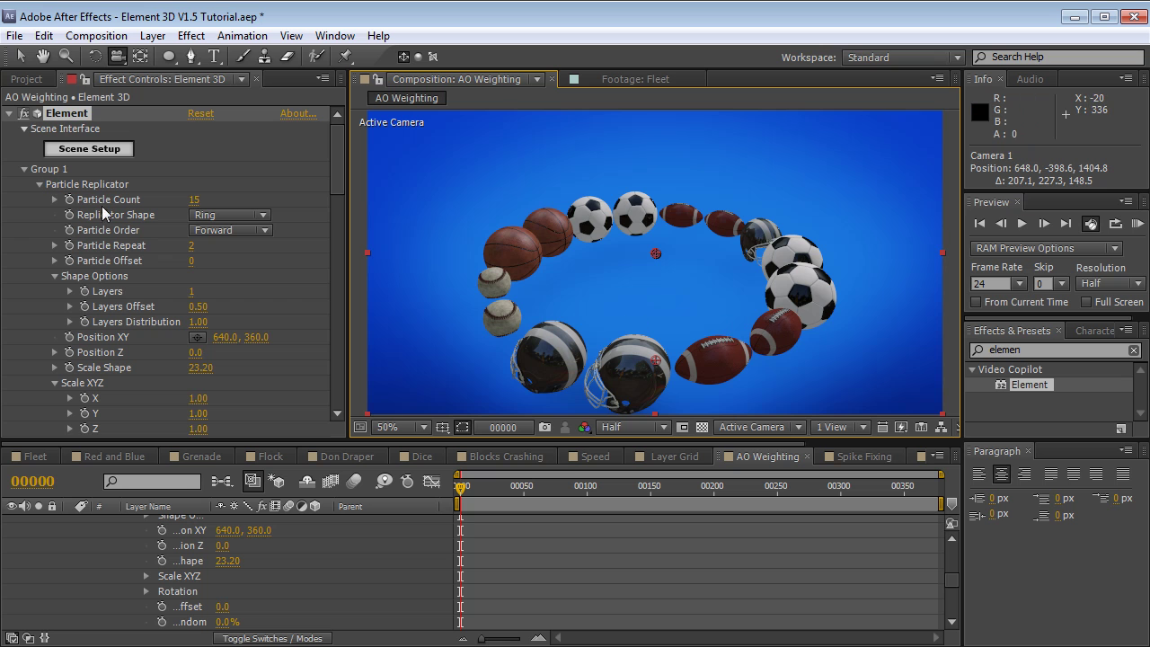
Set the Group 1 Particle Repeat to 3 and Scale Shape to 25.20.
click(191, 201)
text(30)
key(Return)
drag(575, 270, 558, 269)
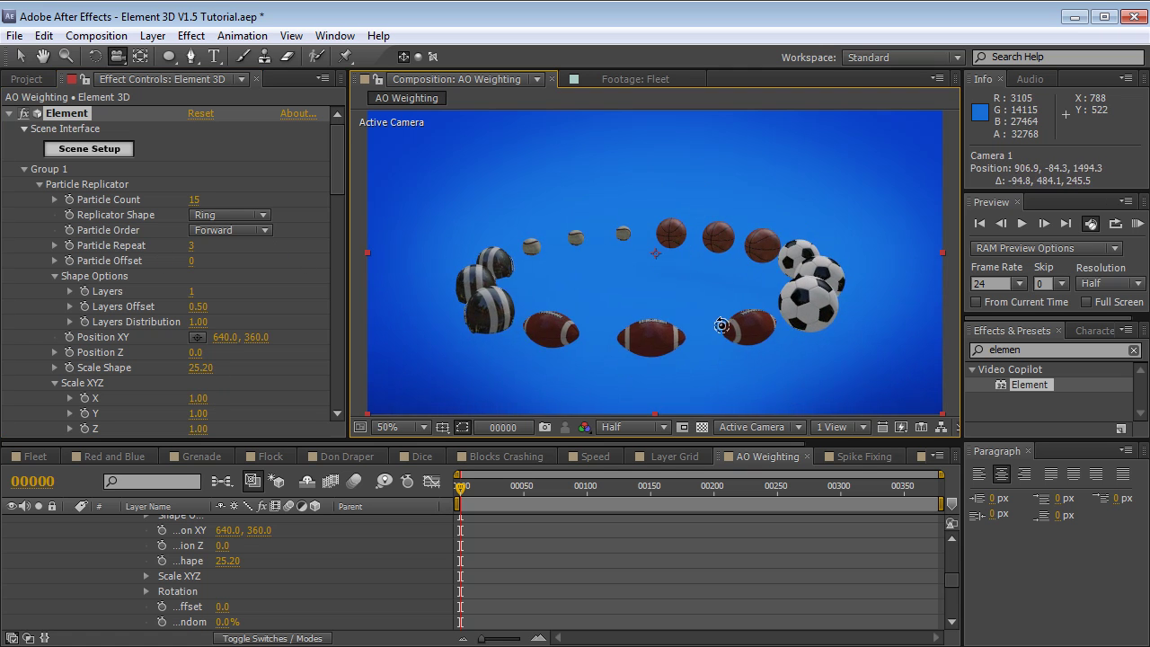
Set the Group 1 Particle Repeat to 1, Particle Offset to 1 and Particle Count to 5.
drag(721, 325, 678, 355)
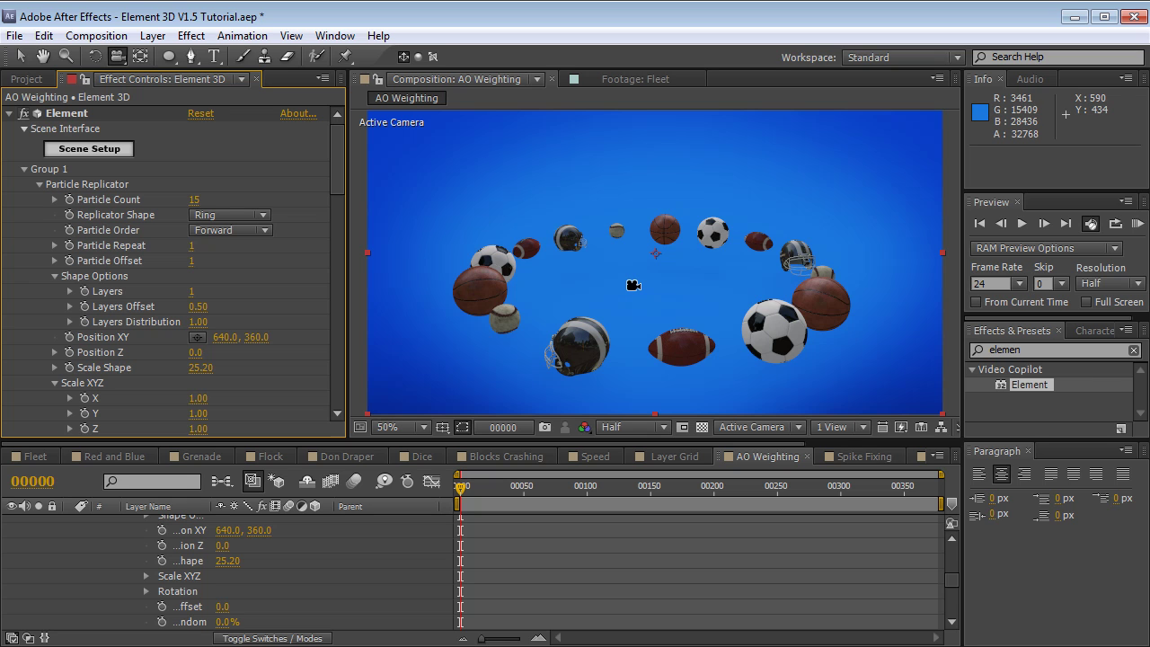
drag(633, 284, 607, 309)
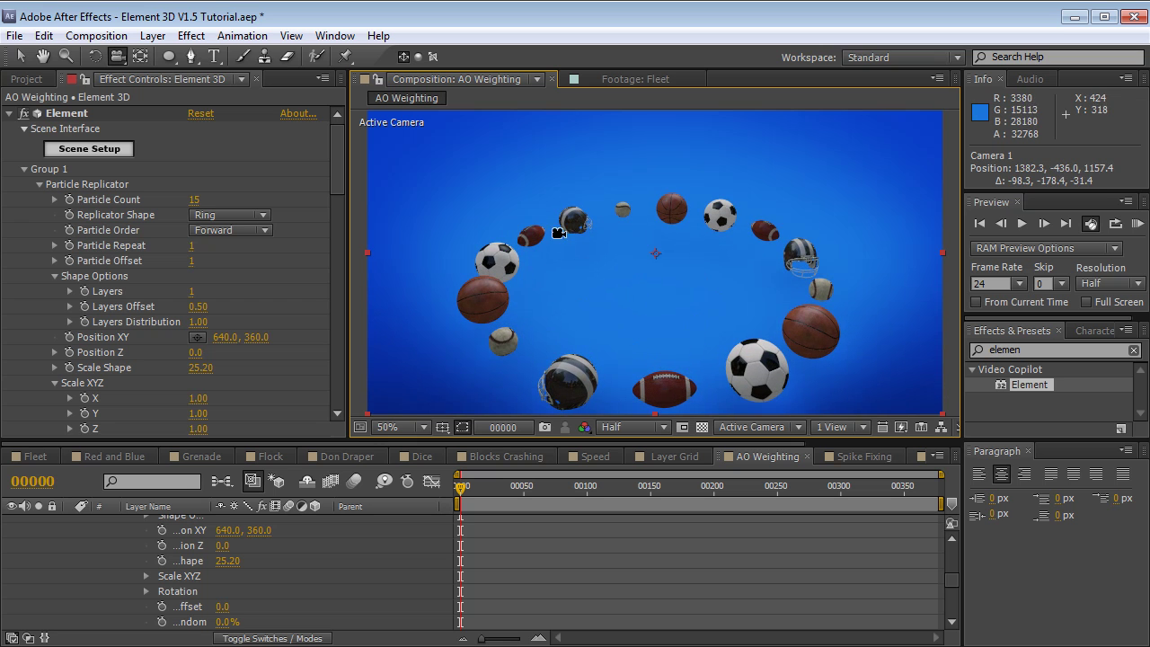
click(194, 199)
text(5)
key(Return)
drag(586, 270, 714, 252)
drag(628, 314, 648, 220)
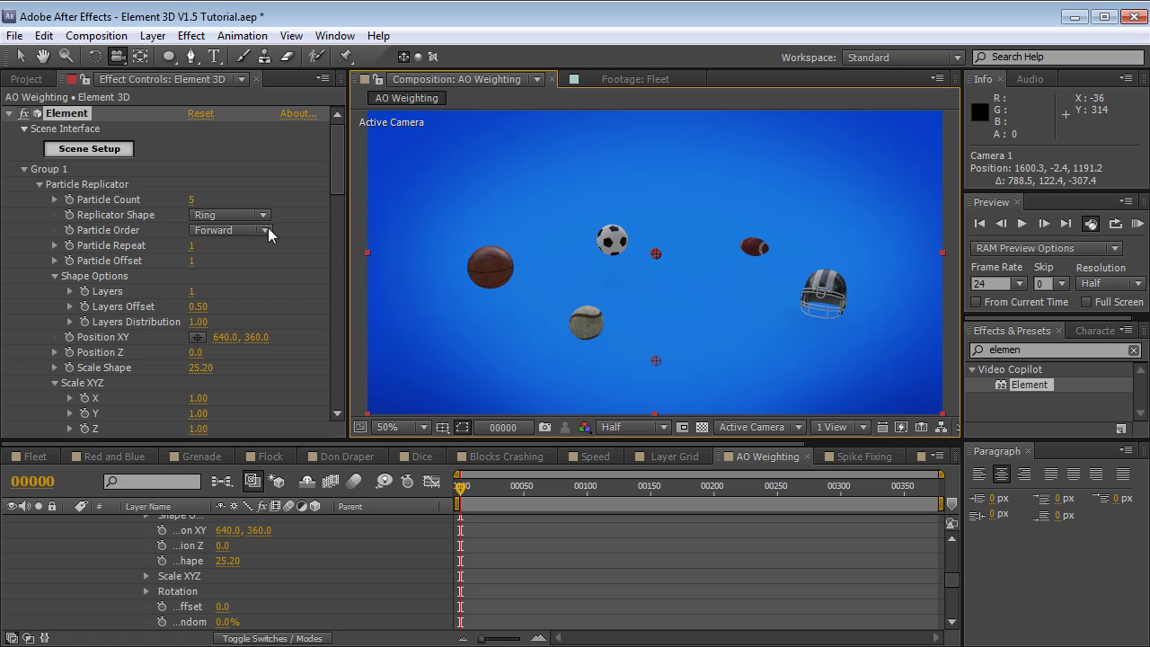
Set the Group 1 Particle Order to Random.
click(231, 229)
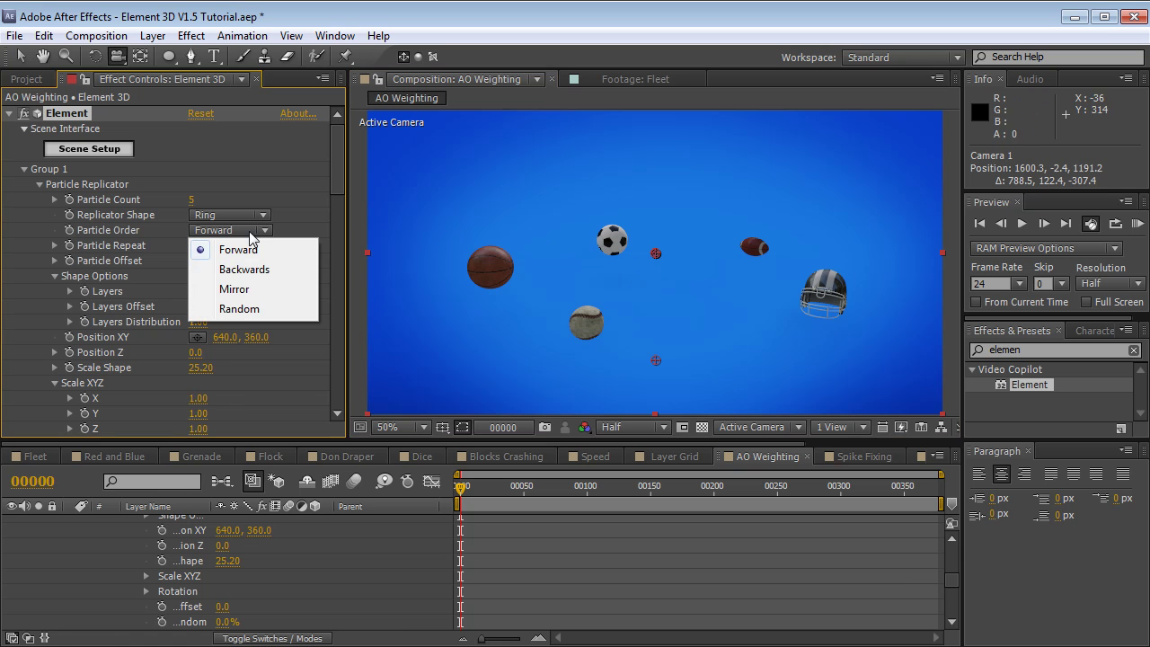
click(251, 306)
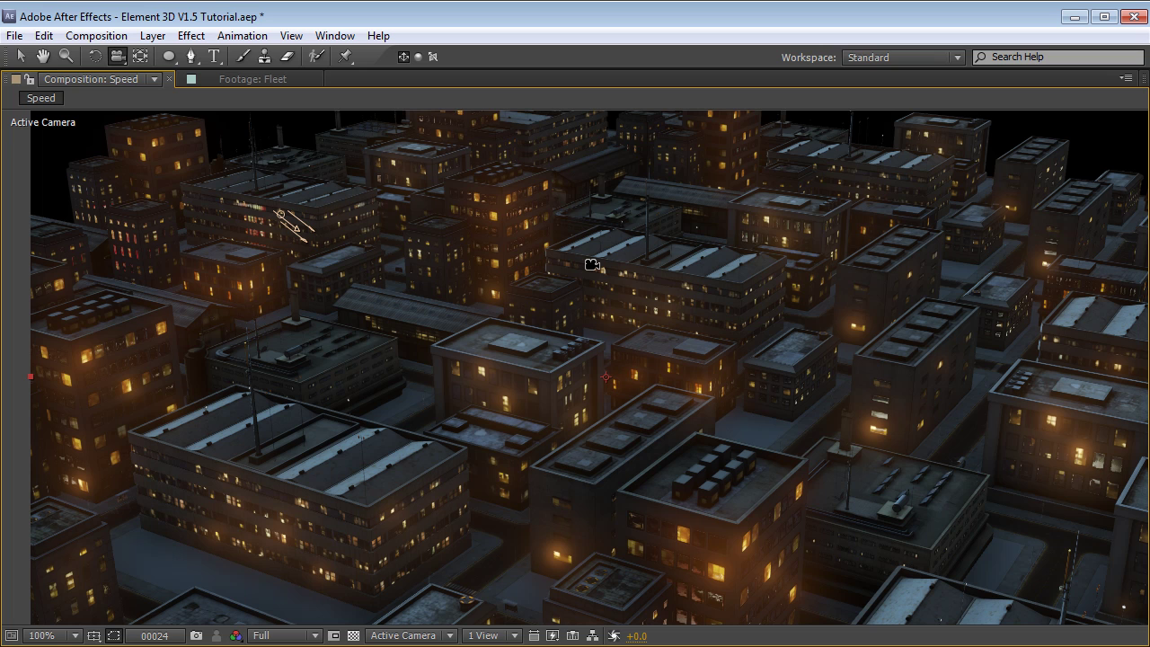
Examine the night city in the Speed composition from several camera angles.
scroll(634, 384, up, 5)
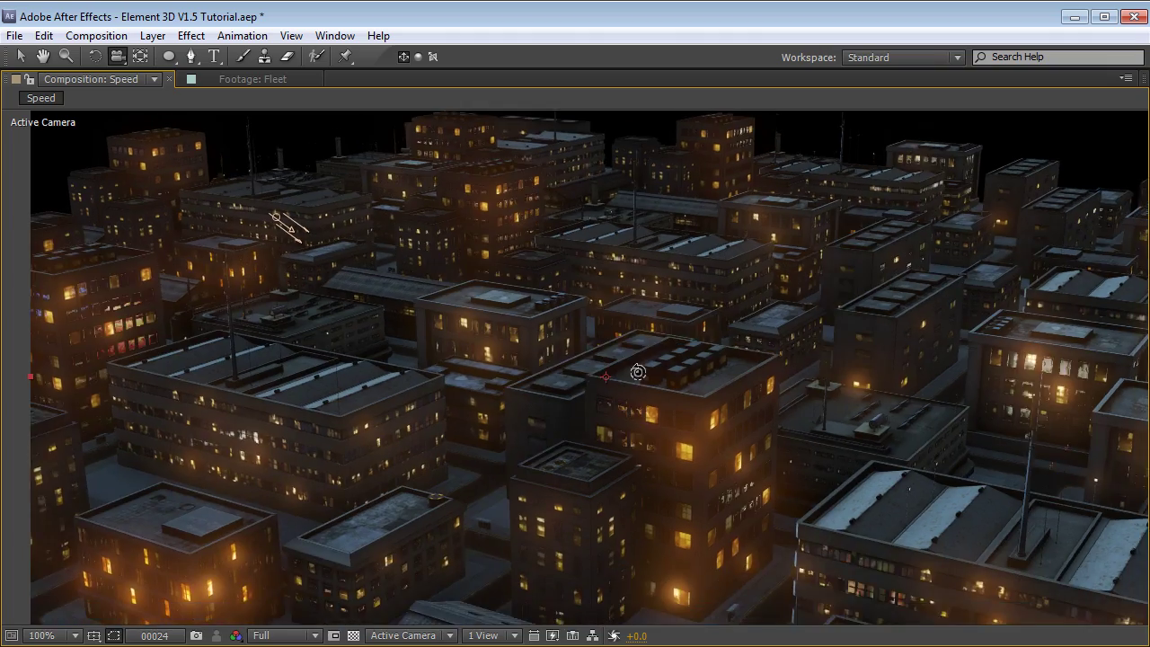
mouse_move(634, 383)
mouse_down()
mouse_move(642, 403)
mouse_move(627, 370)
mouse_up()
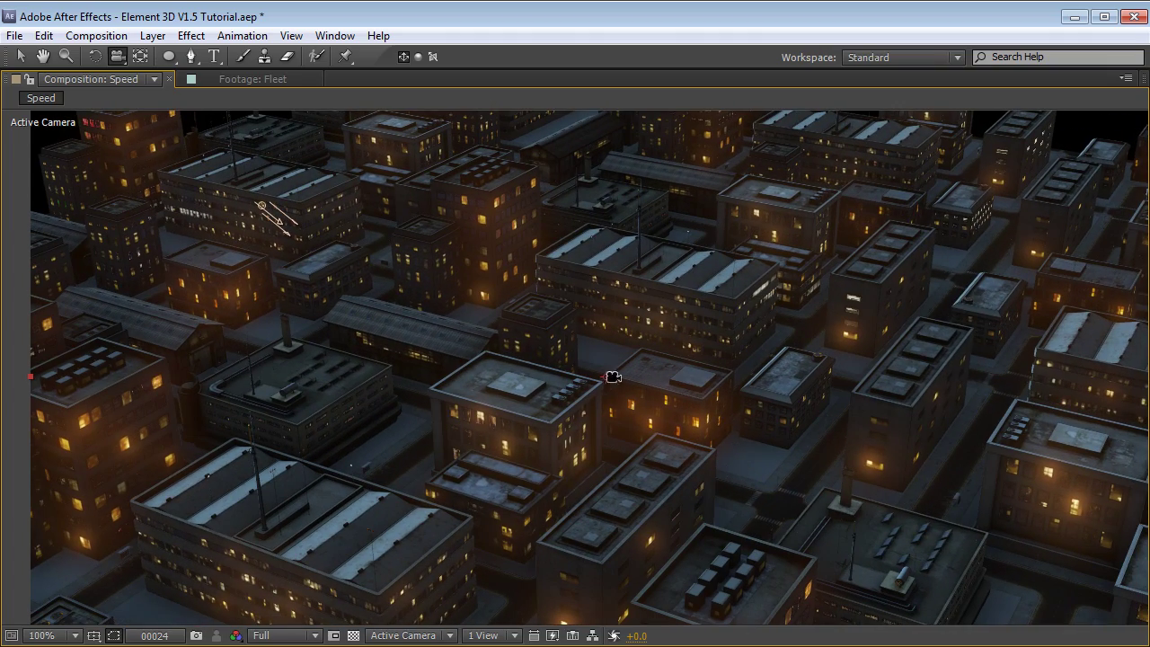
drag(671, 471, 529, 310)
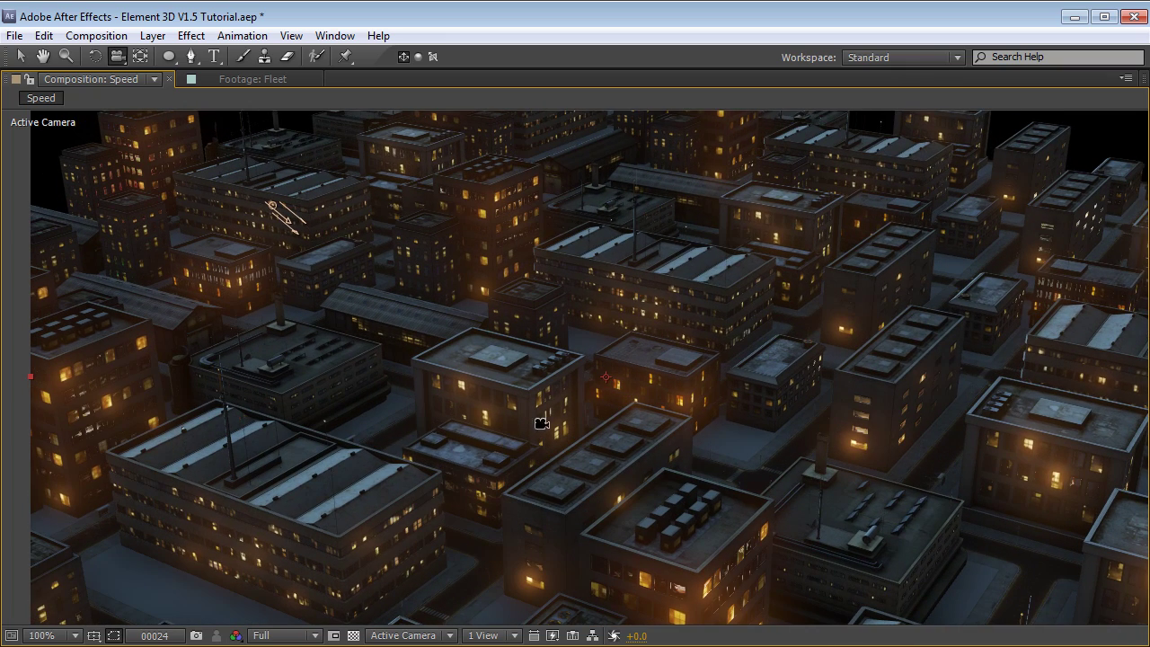
Switch to the video player and scrub the Sequence 01_1 clip to 00:00:24 to view the METROPOLITAN title shot.
key(alt+Tab)
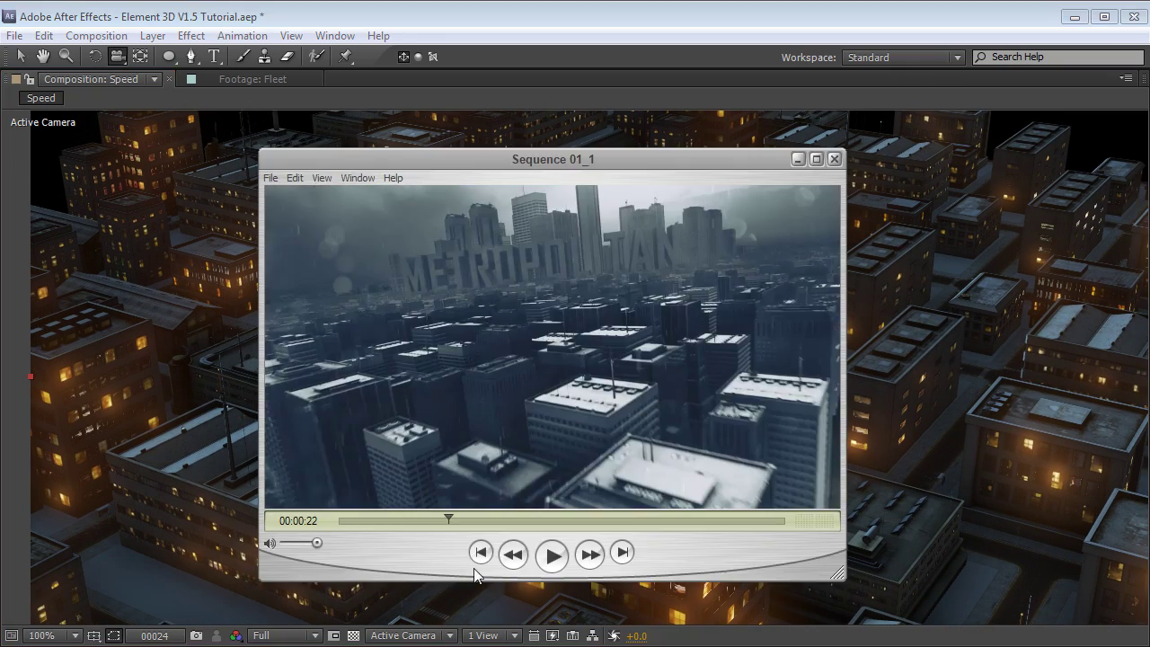
drag(449, 517, 456, 519)
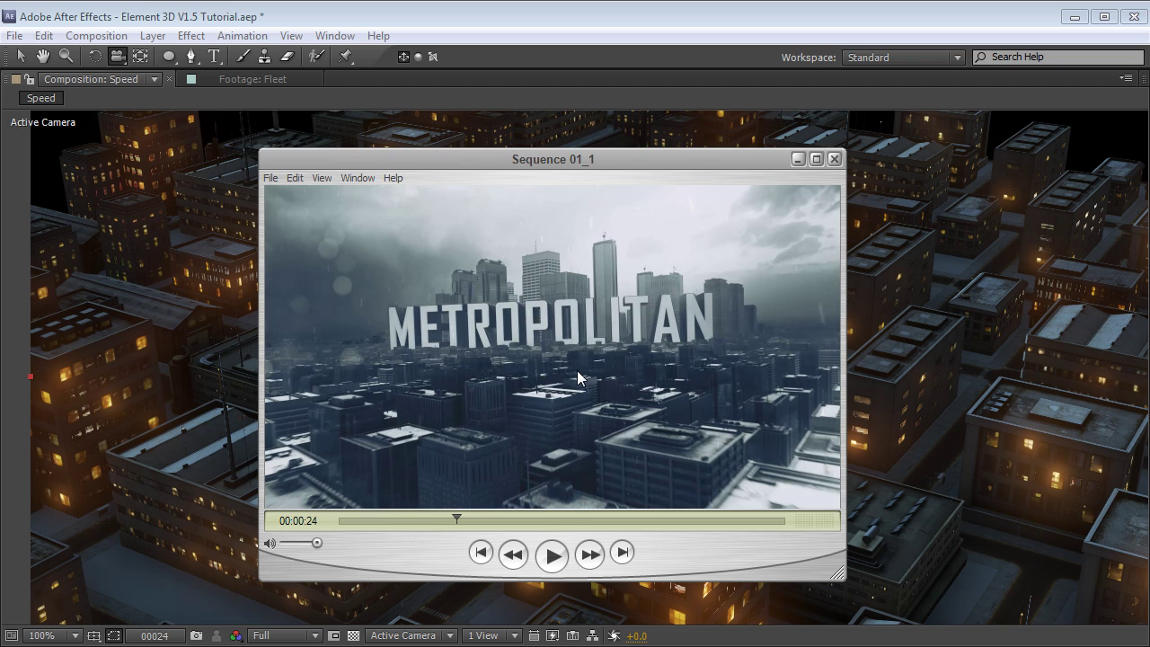